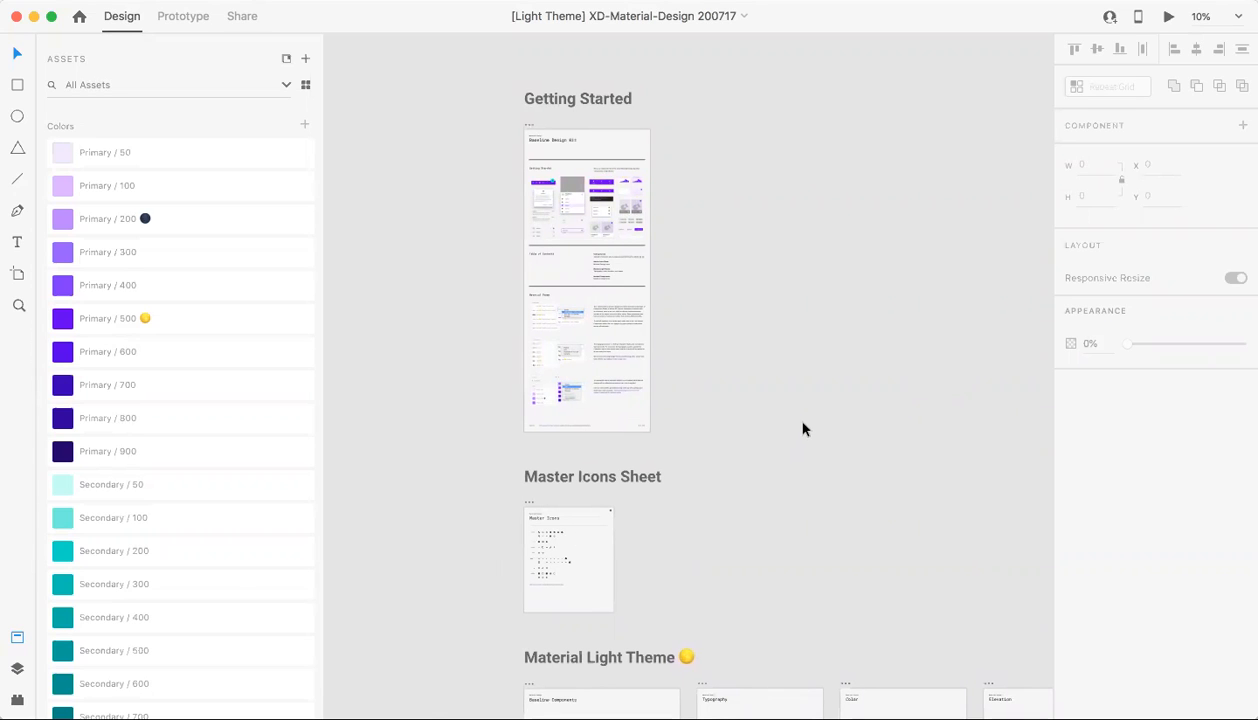
Look over the Getting Started artboard and the type scale on the Light - Typography artboard.
scroll(802, 429, up, 5)
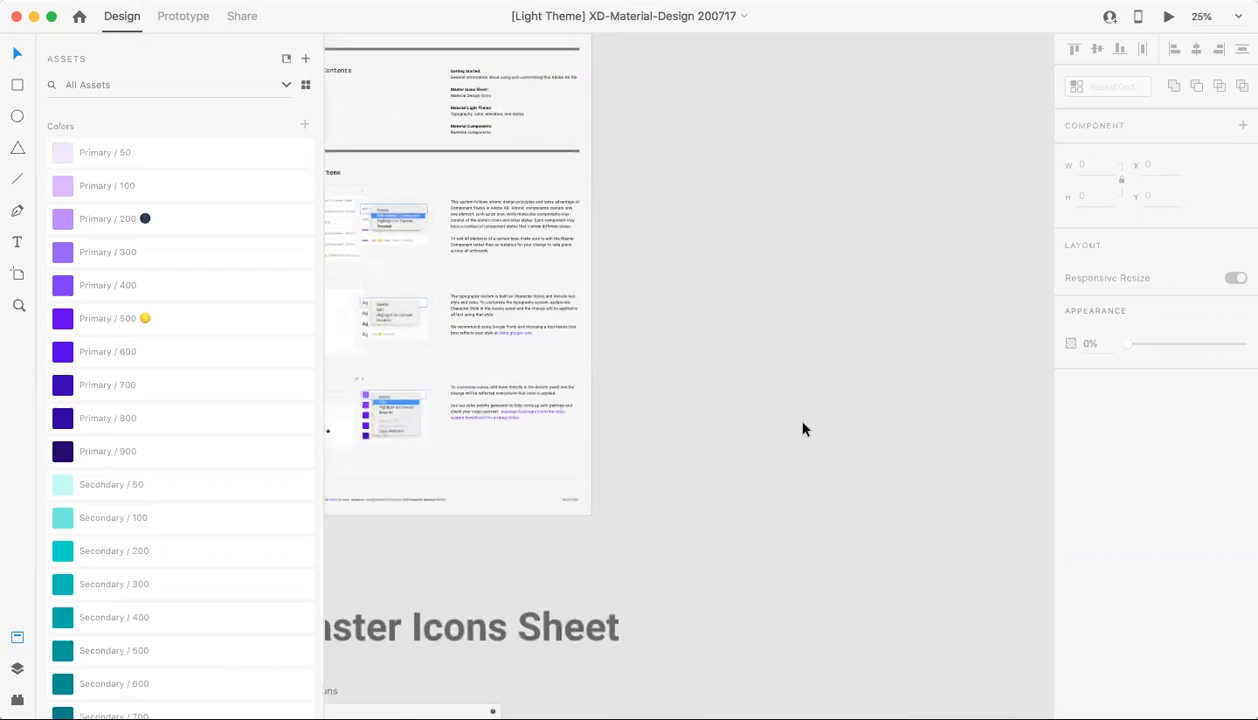
scroll(802, 429, up, 10)
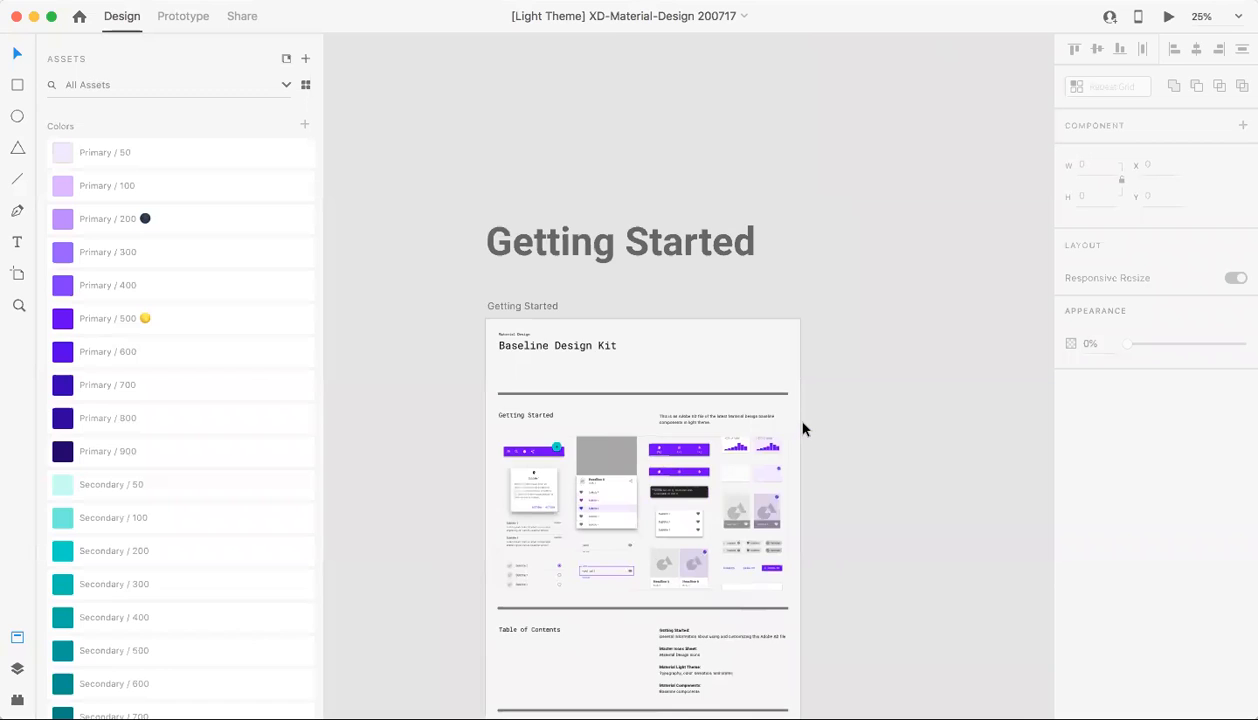
scroll(802, 429, down, 20)
scroll(802, 429, down, 10)
scroll(802, 429, right, 4)
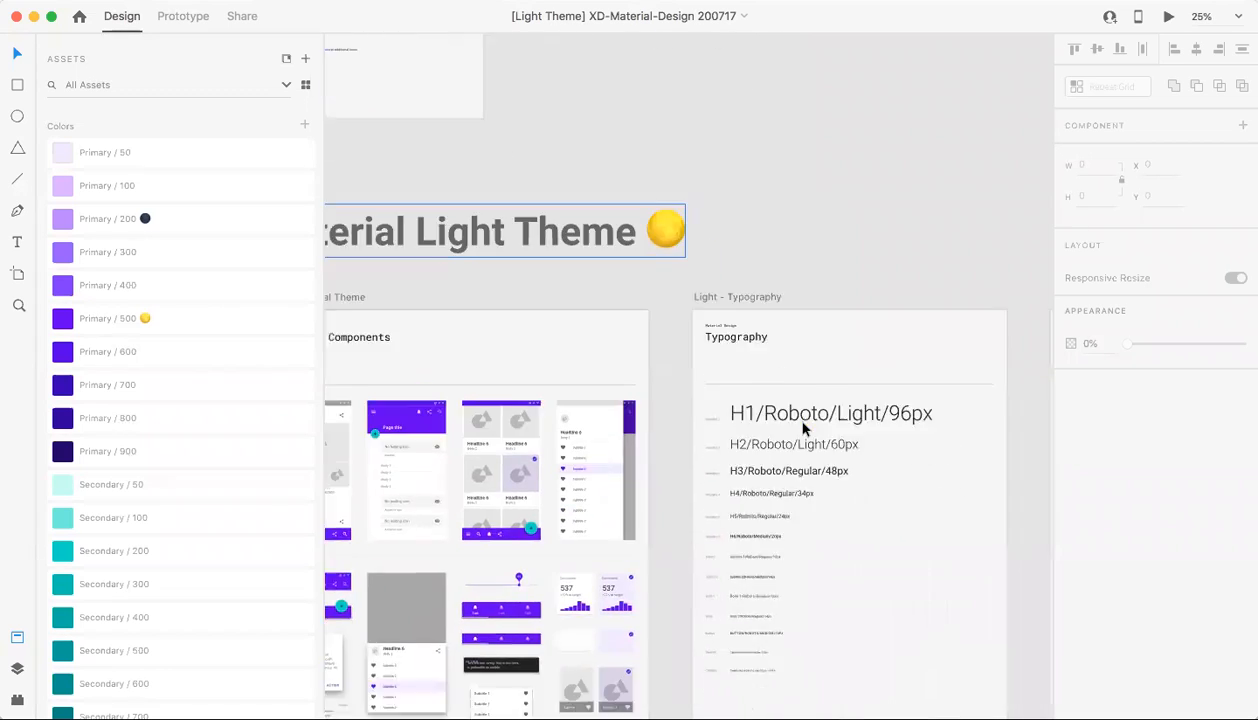
scroll(802, 429, down, 6)
scroll(802, 429, right, 5)
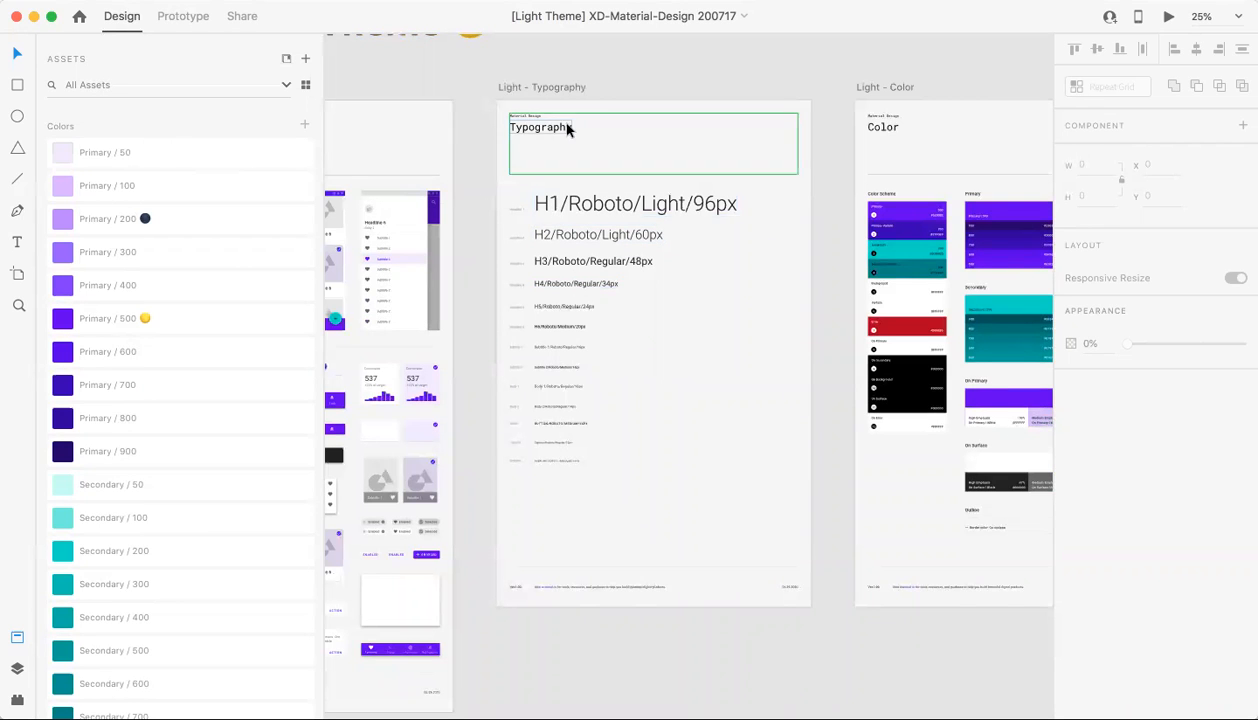
key(super+equal)
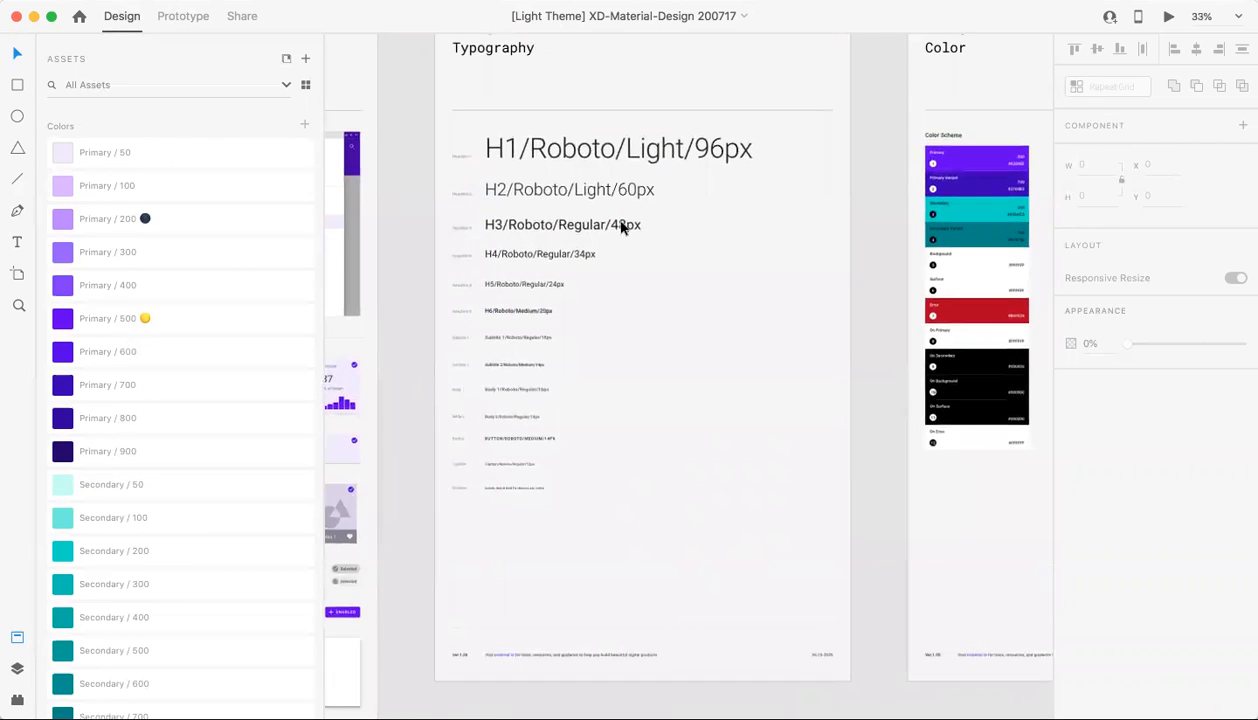
scroll(622, 225, up, 2)
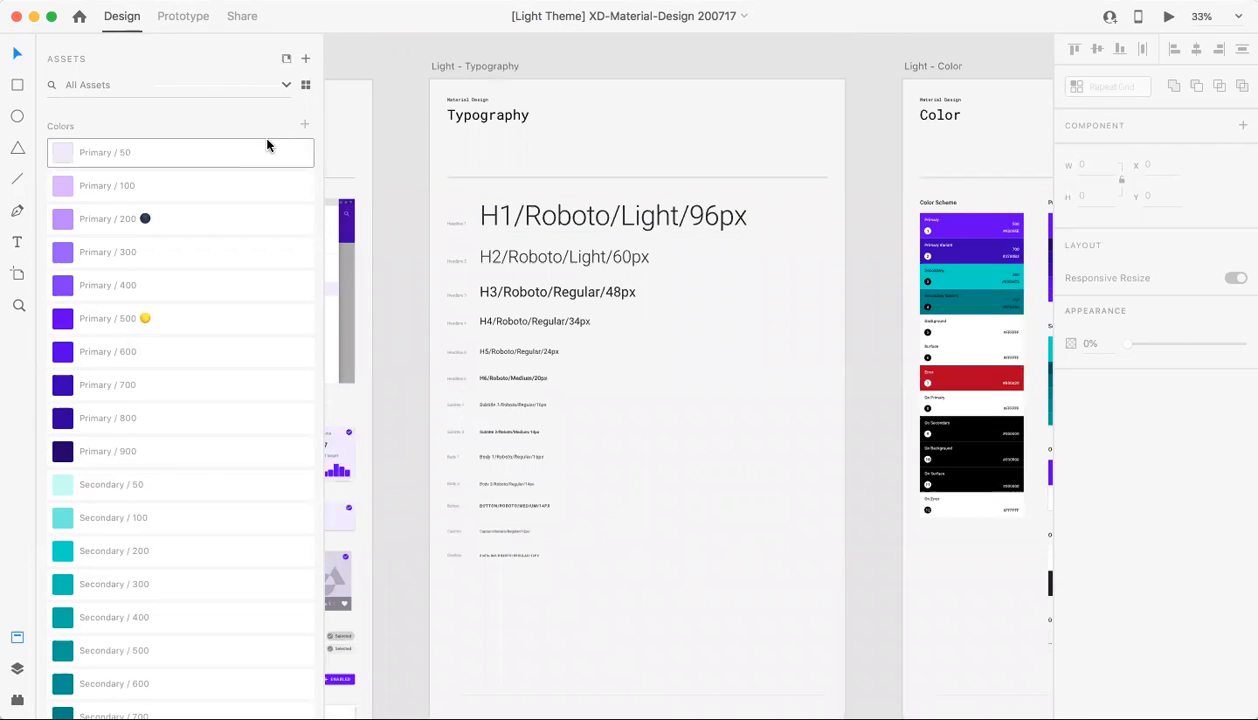
Review the Light and Dark character styles and the Primary color swatches in the assets alongside the Light - Color artboard.
scroll(160, 320, down, 5)
scroll(160, 320, down, 10)
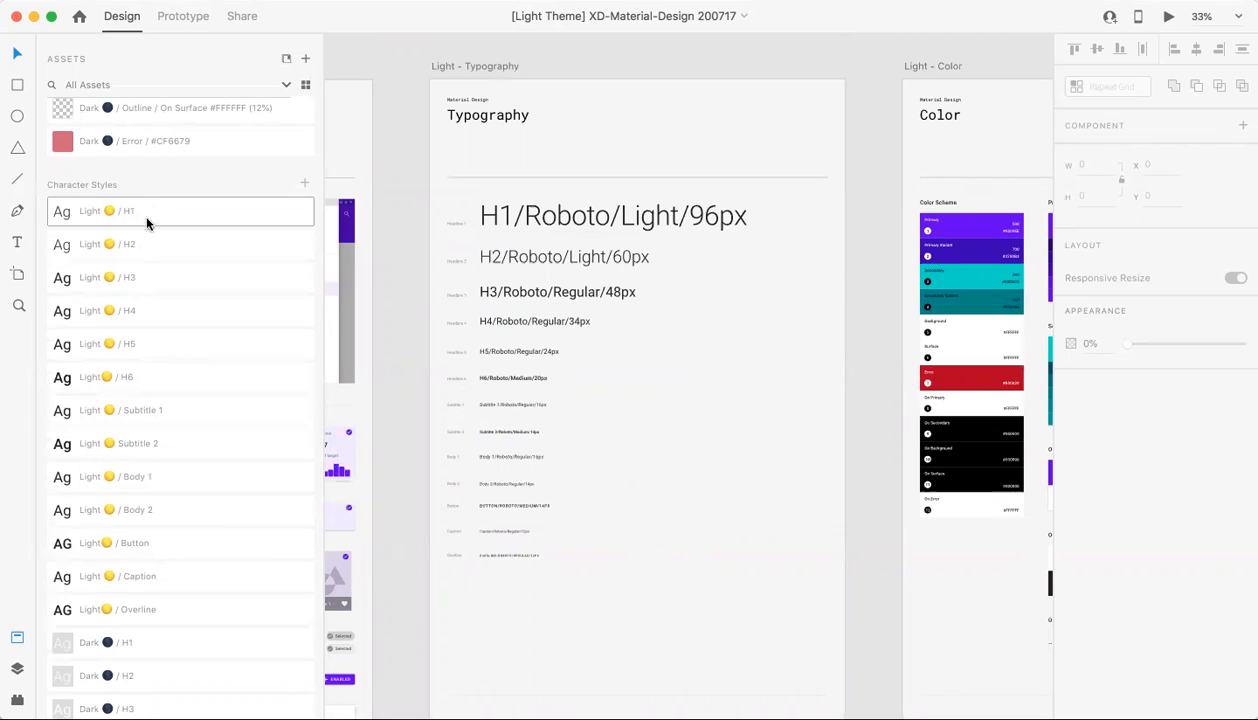
scroll(124, 570, down, 4)
scroll(123, 563, down, 6)
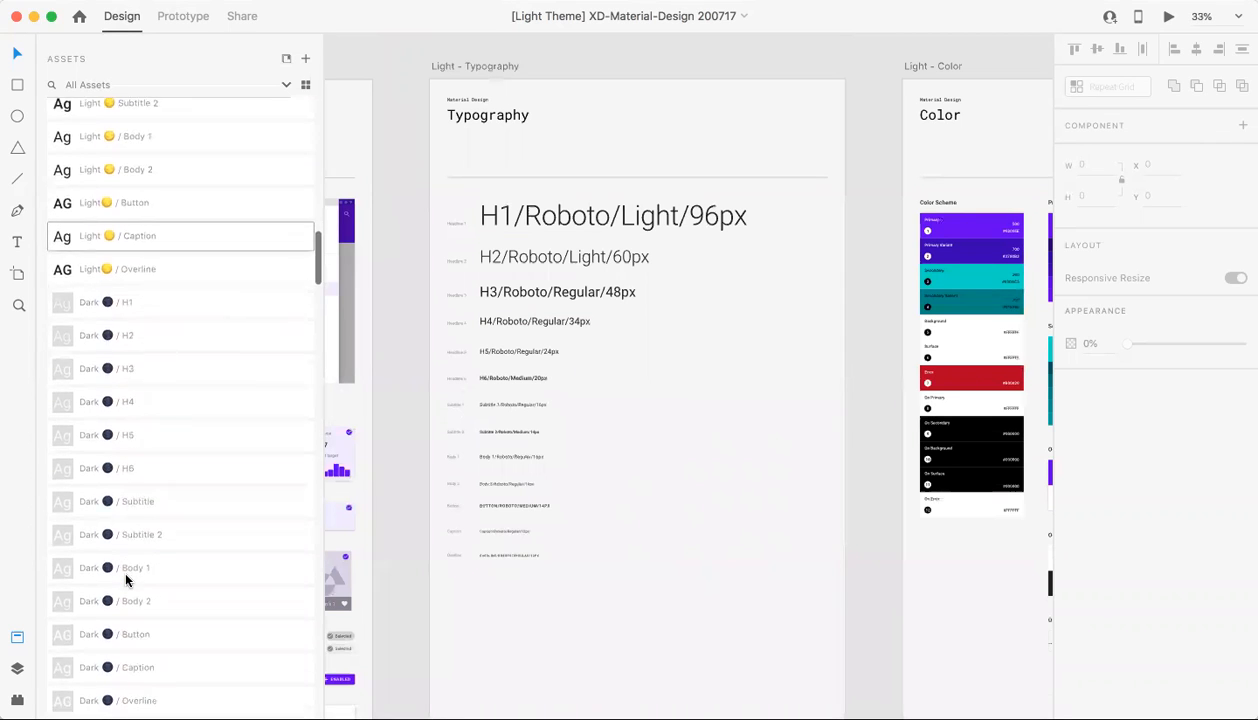
scroll(123, 563, up, 10)
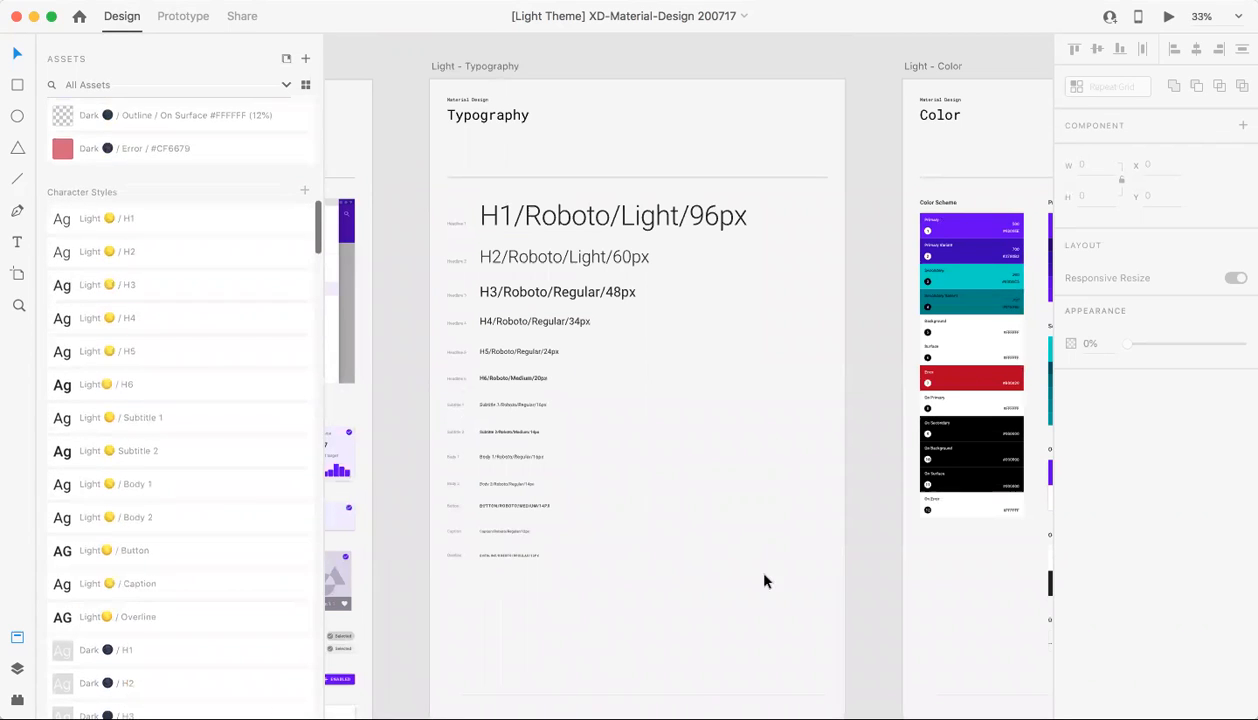
scroll(888, 229, right, 5)
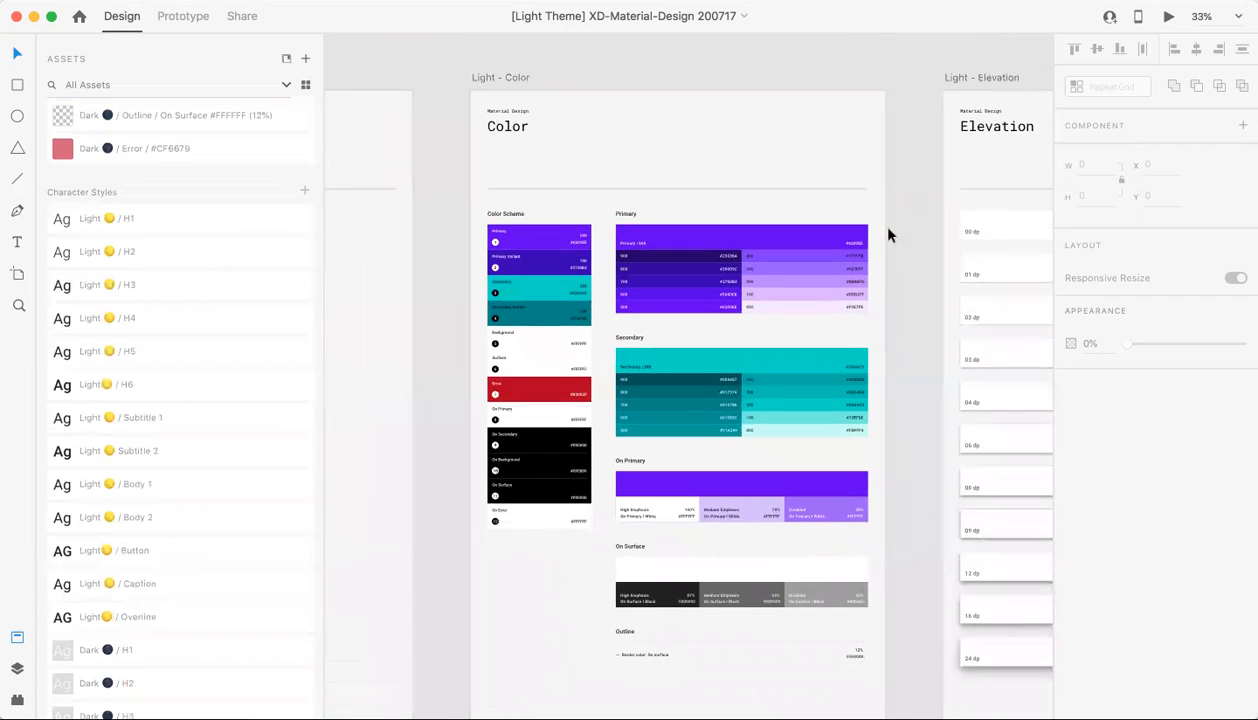
scroll(93, 124, up, 10)
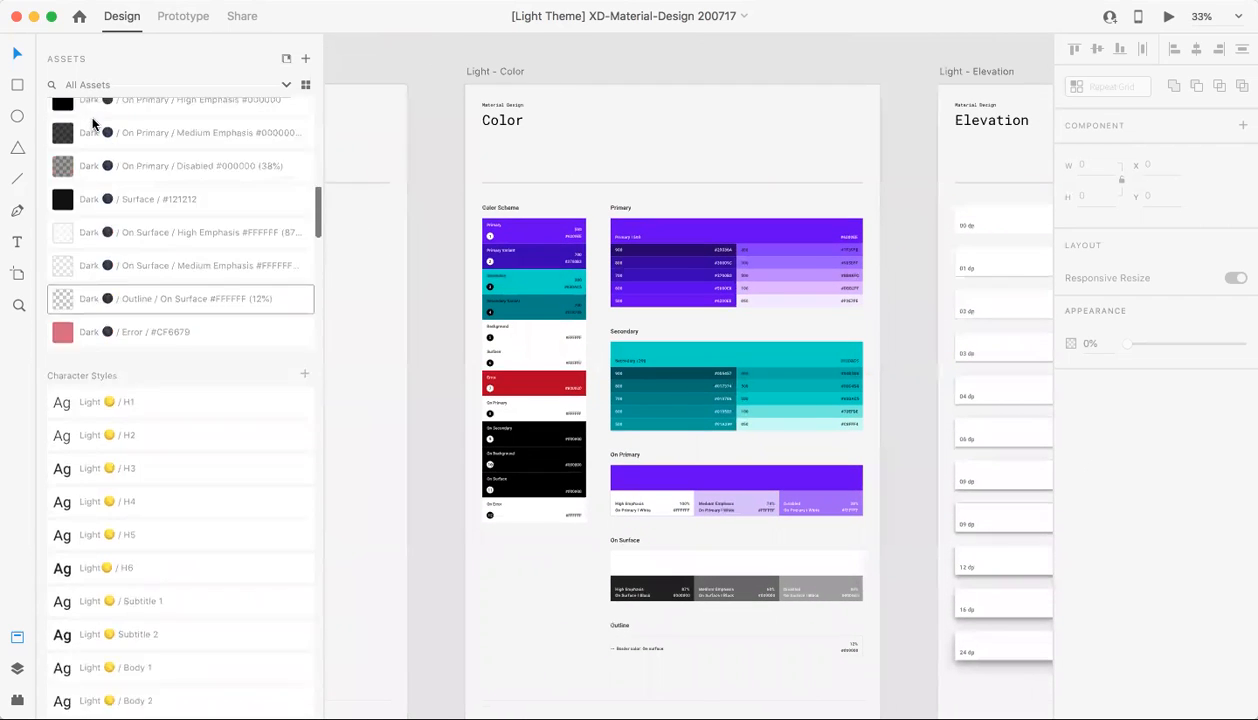
scroll(106, 281, up, 2)
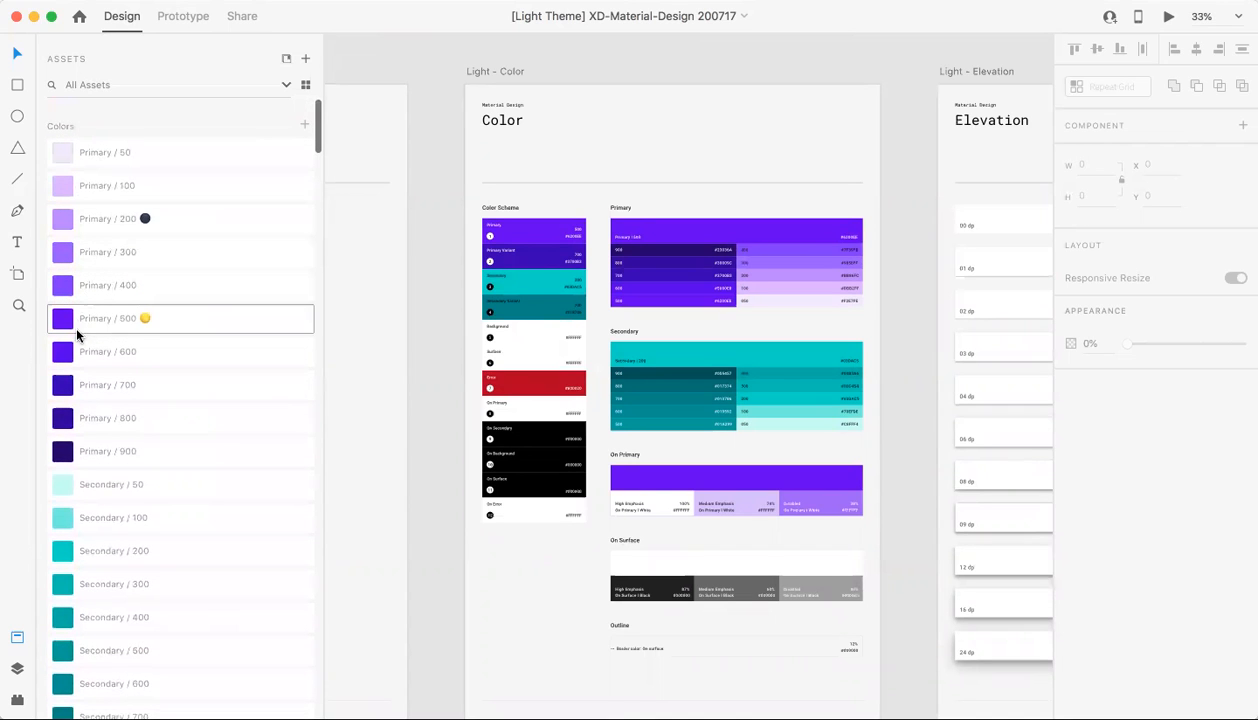
Try filling the Primary palette group on the Light - Color artboard with the Primary / 50 swatch.
scroll(630, 247, up, 5)
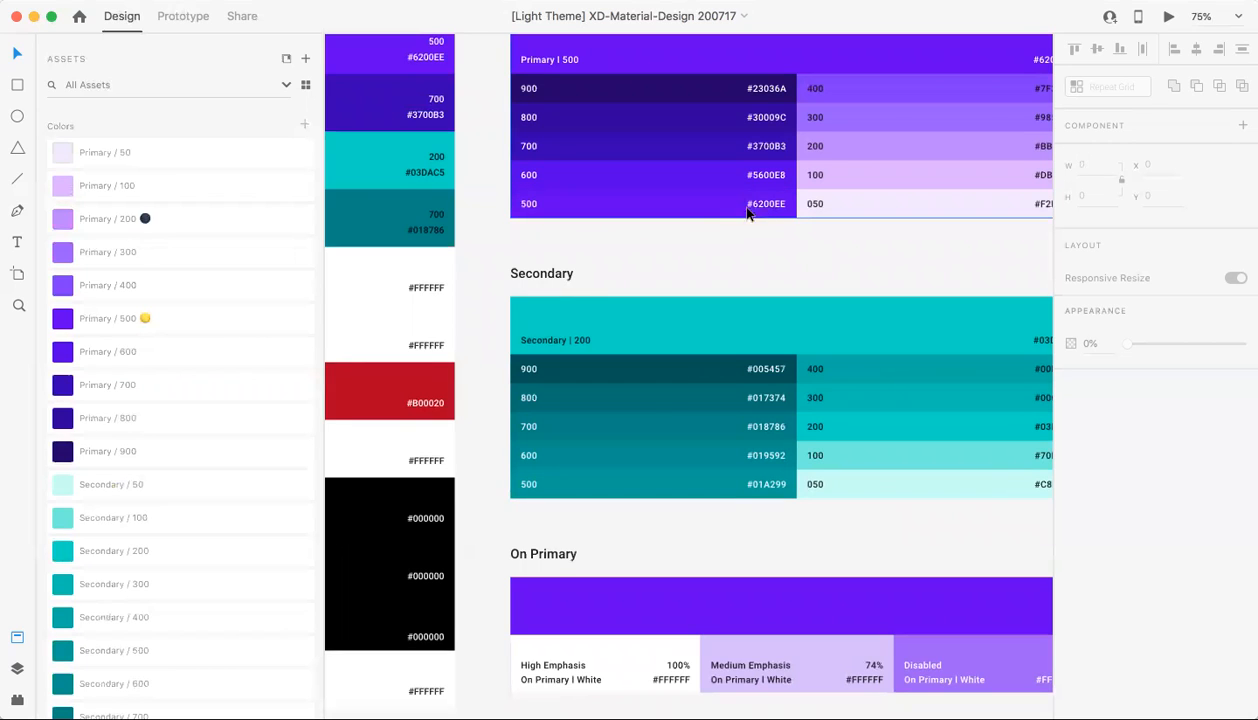
click(763, 204)
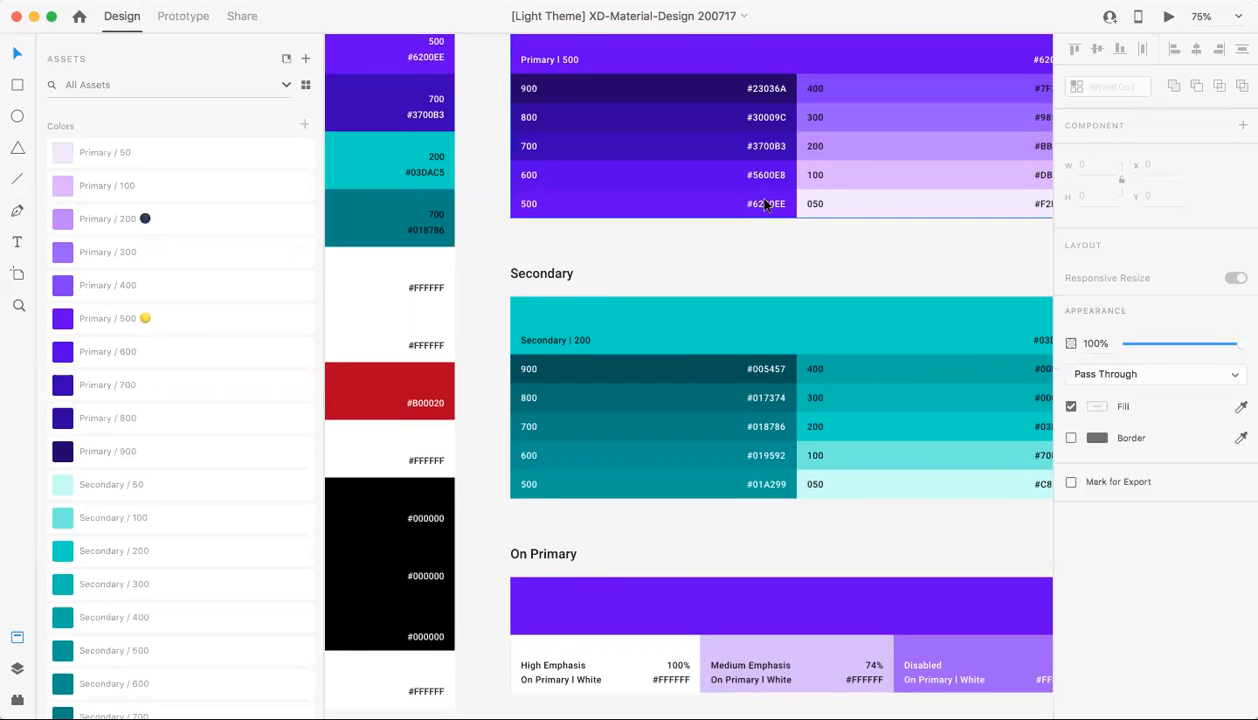
click(61, 152)
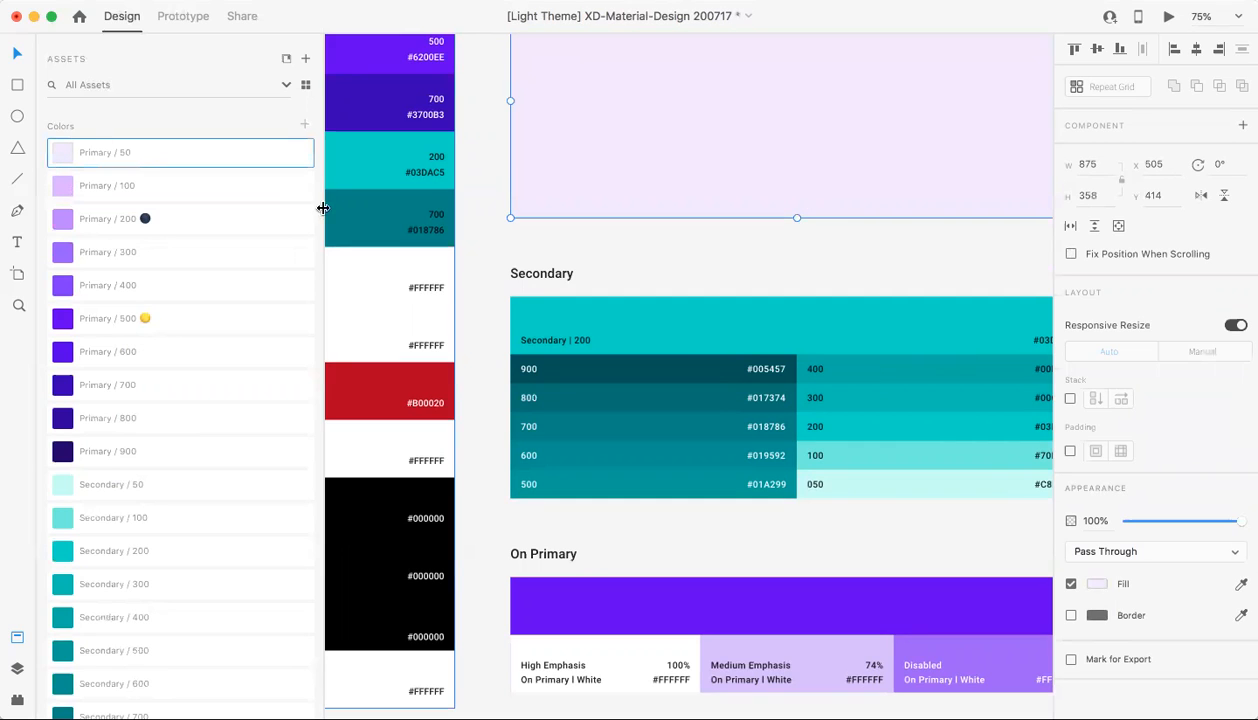
key(super+z)
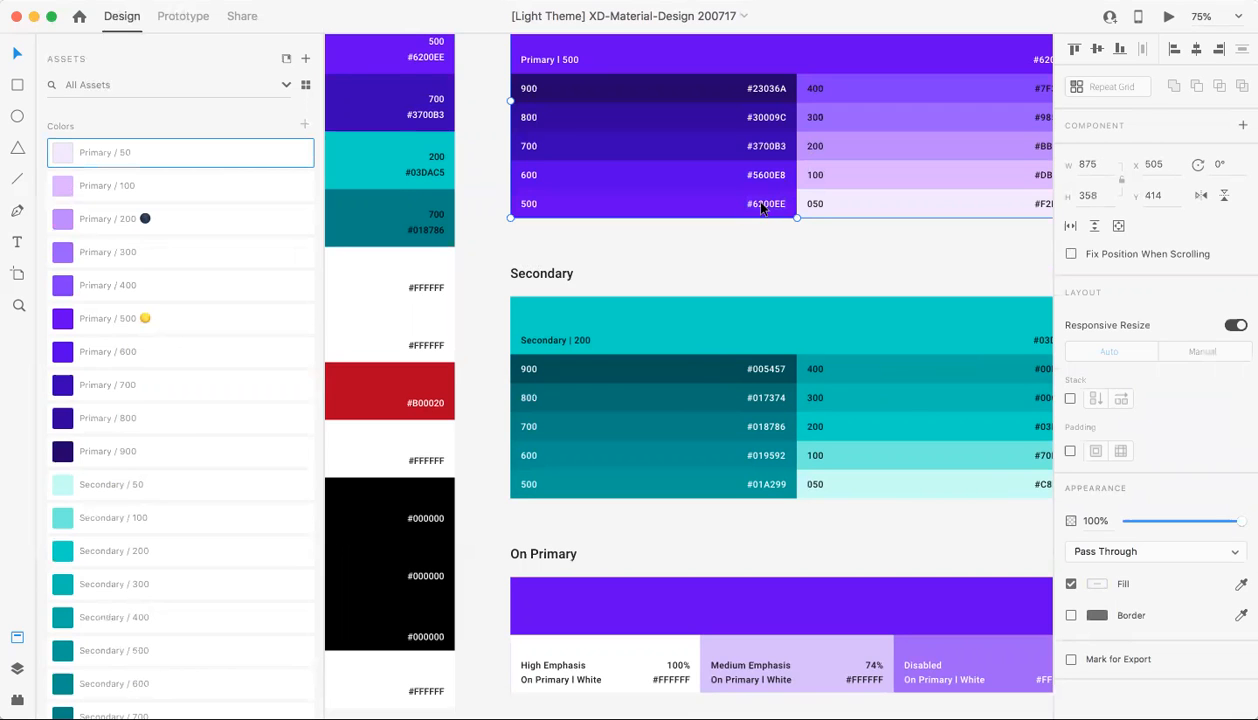
Examine the Primary, Secondary, On Primary, On Surface and Outline palettes on the Light - Color artboard.
scroll(760, 208, up, 5)
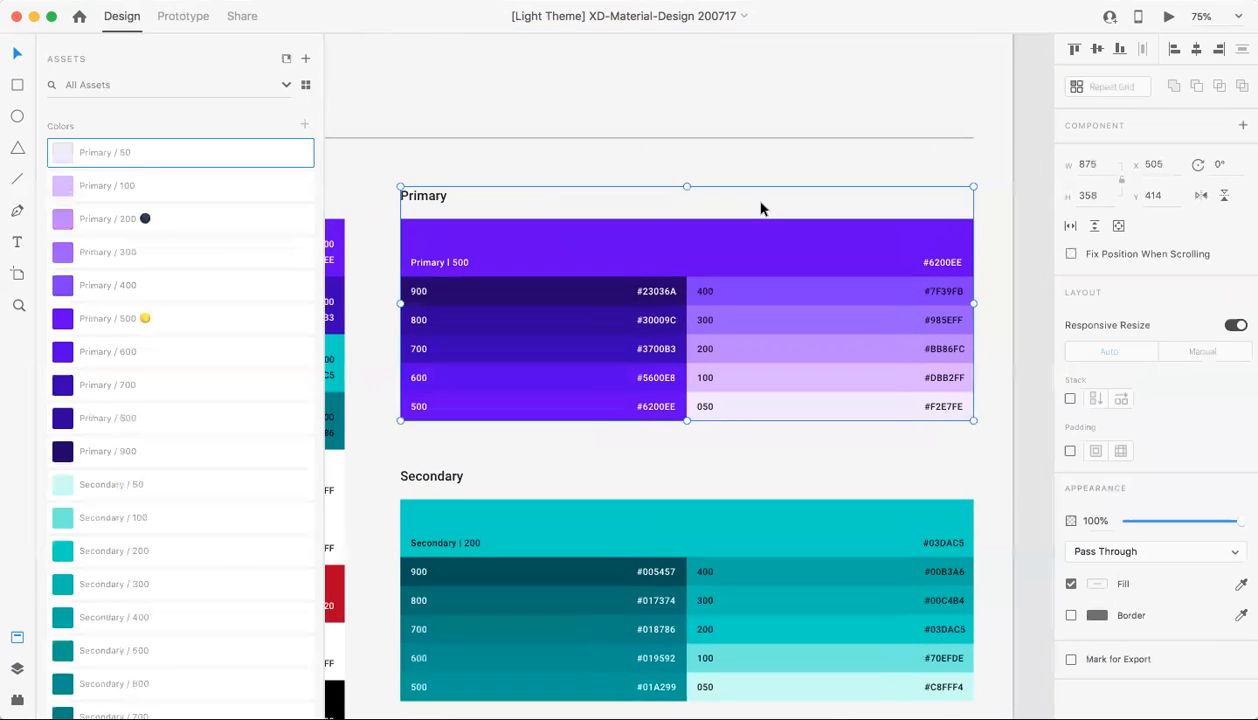
scroll(760, 208, down, 3)
scroll(760, 208, left, 2)
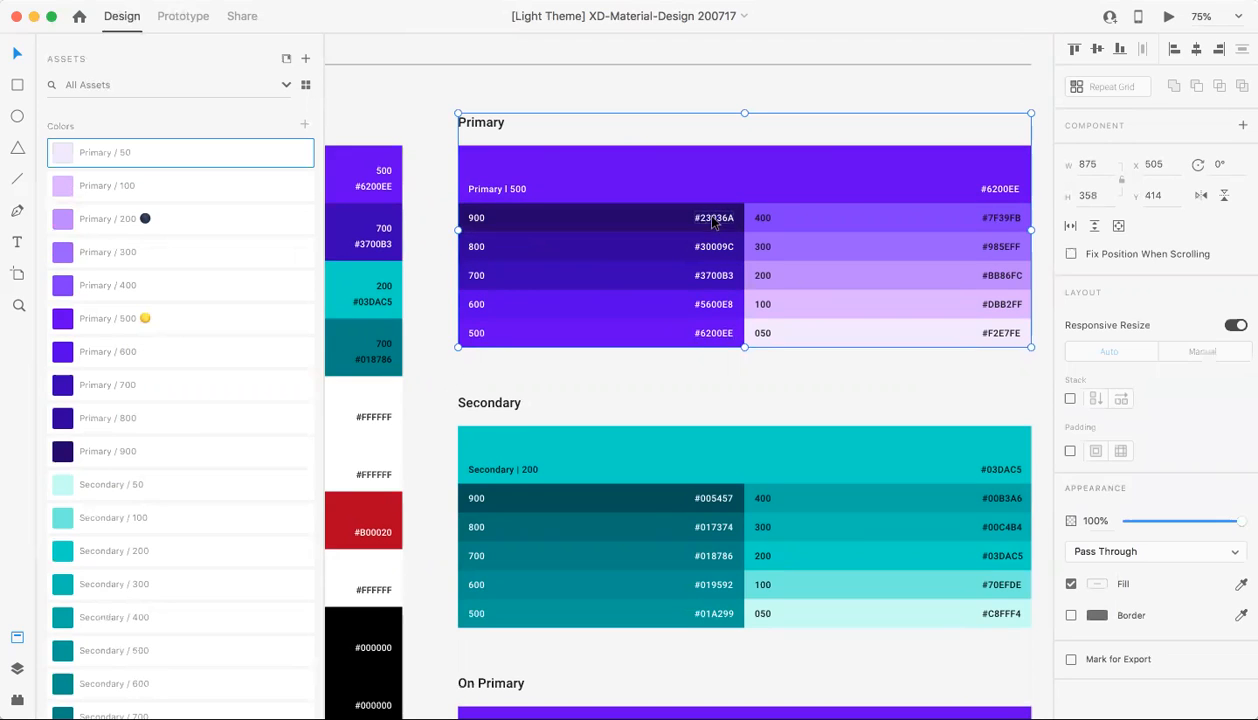
scroll(682, 316, down, 10)
scroll(682, 316, left, 2)
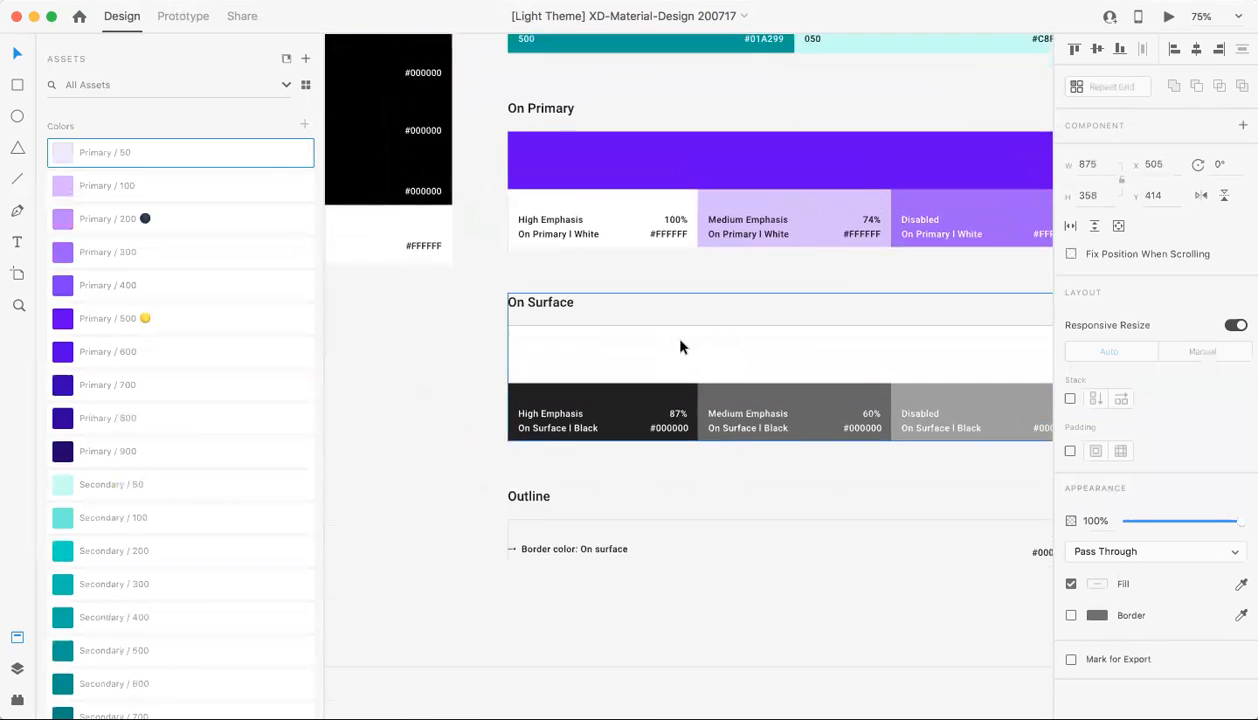
scroll(680, 346, up, 1)
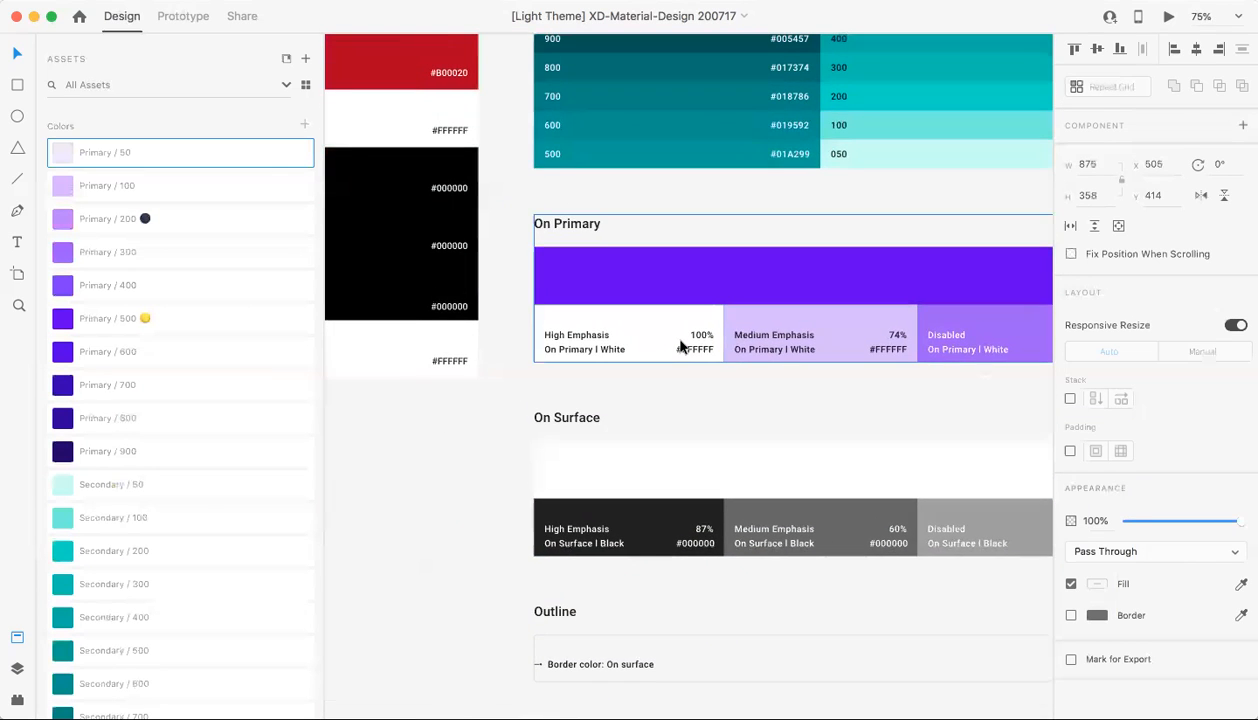
scroll(680, 346, down, 5)
scroll(680, 346, down, 2)
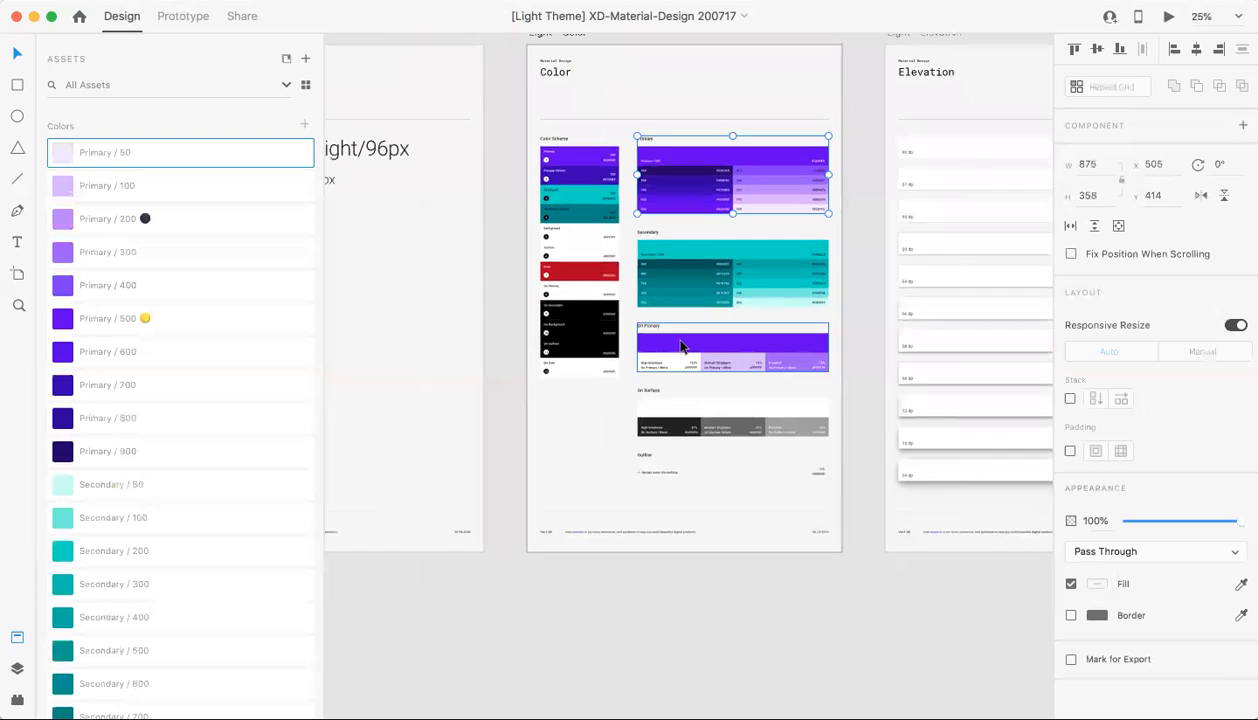
scroll(680, 346, up, 3)
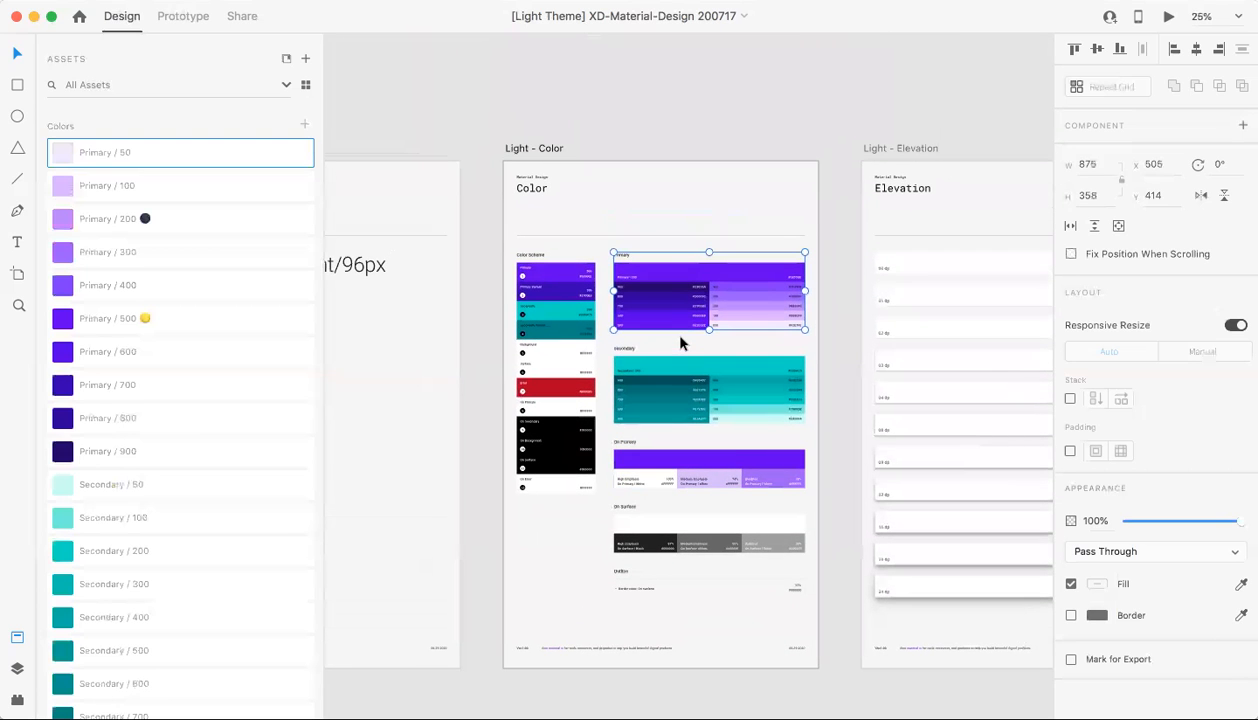
Browse the component artboards, including Banner, Backdrop, Cards, FAB and Buttons.
scroll(680, 346, down, 10)
scroll(680, 344, down, 5)
scroll(680, 344, left, 3)
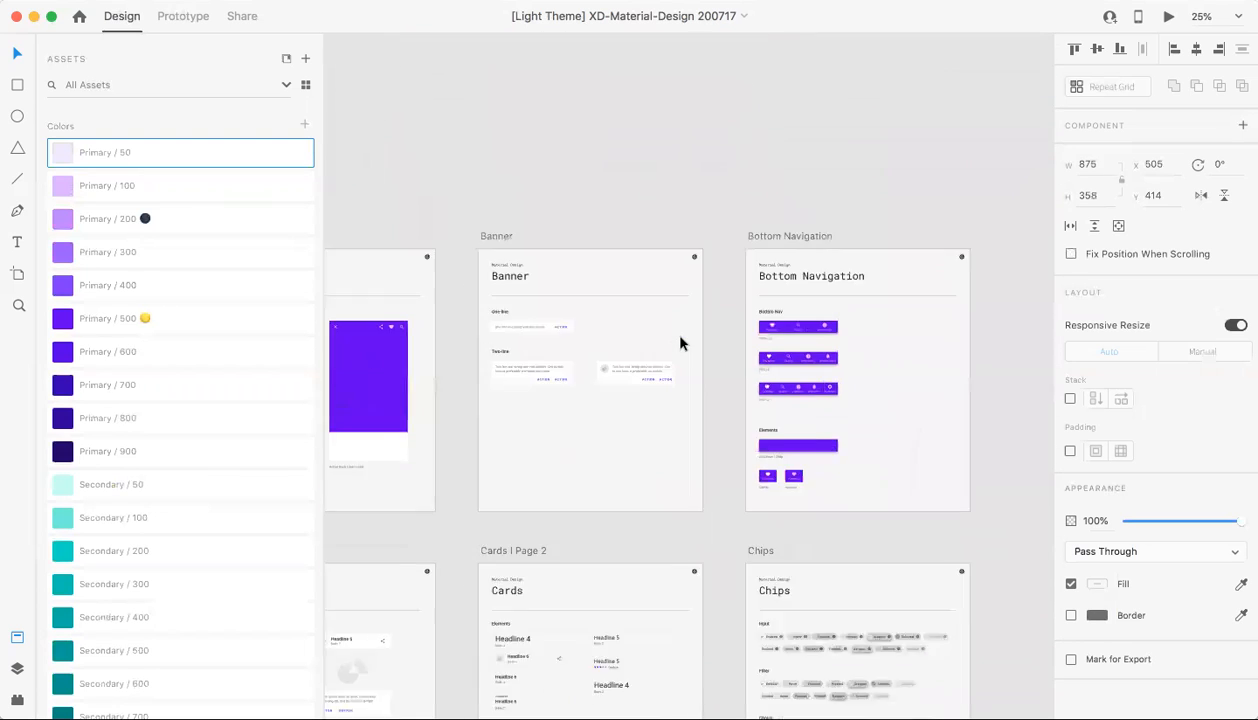
scroll(680, 343, left, 4)
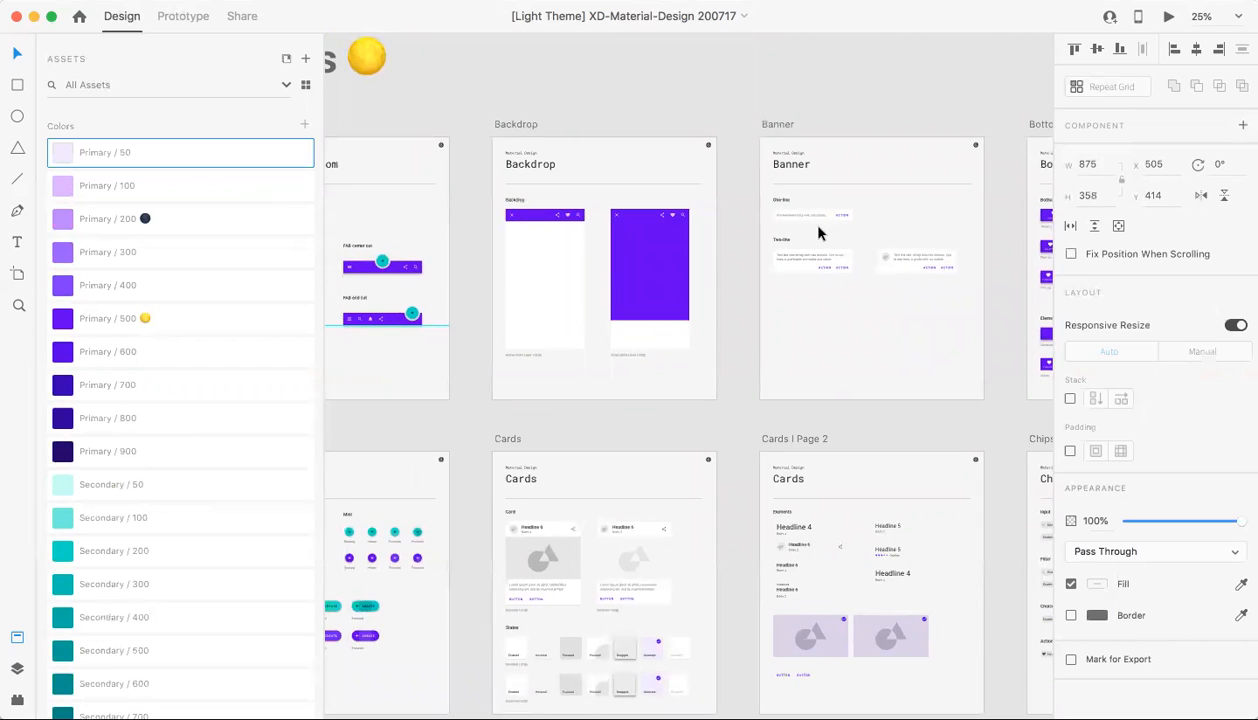
scroll(654, 444, down, 4)
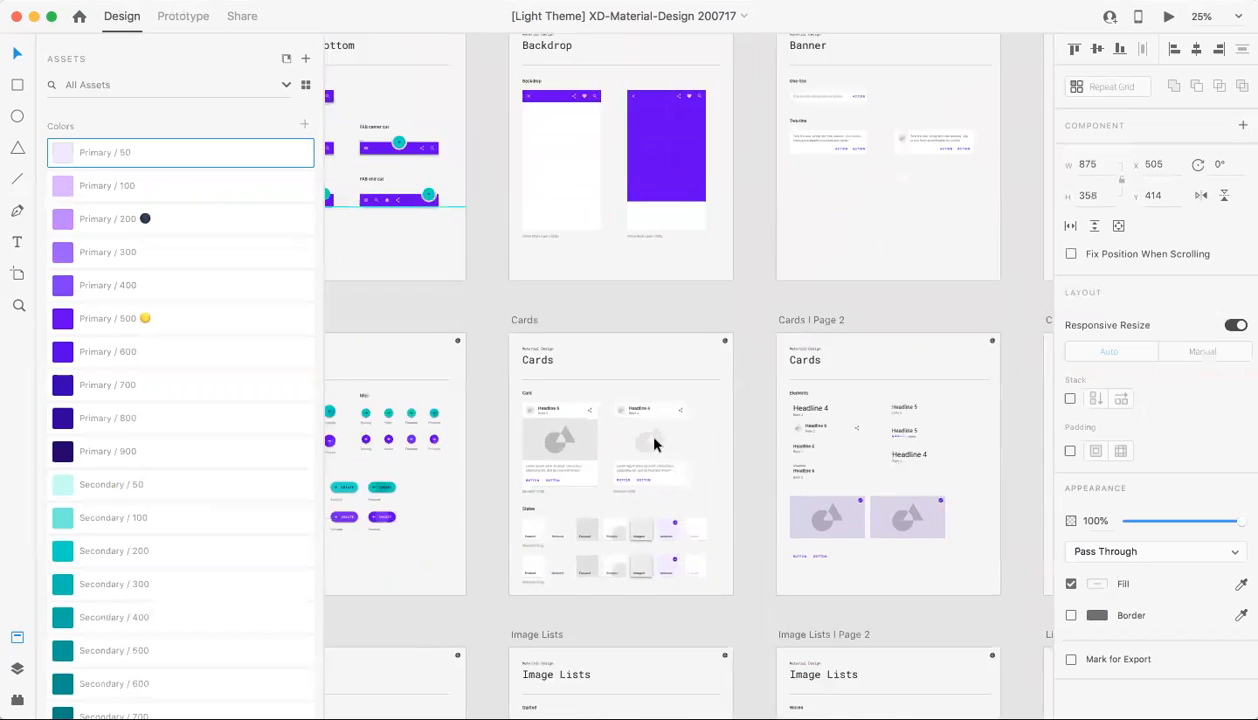
scroll(654, 444, left, 8)
scroll(654, 444, left, 3)
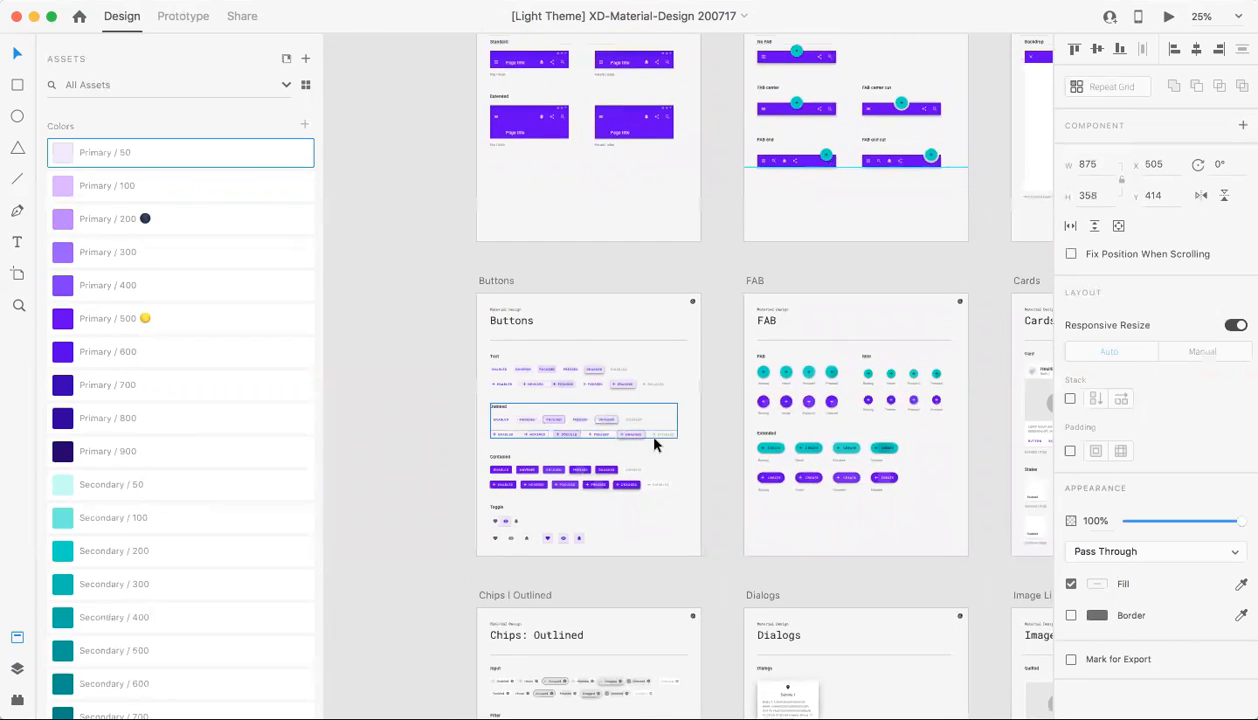
Examine the Text, Outlined, Contained and Toggle button variants and their states on the Buttons artboard.
key(super+equal)
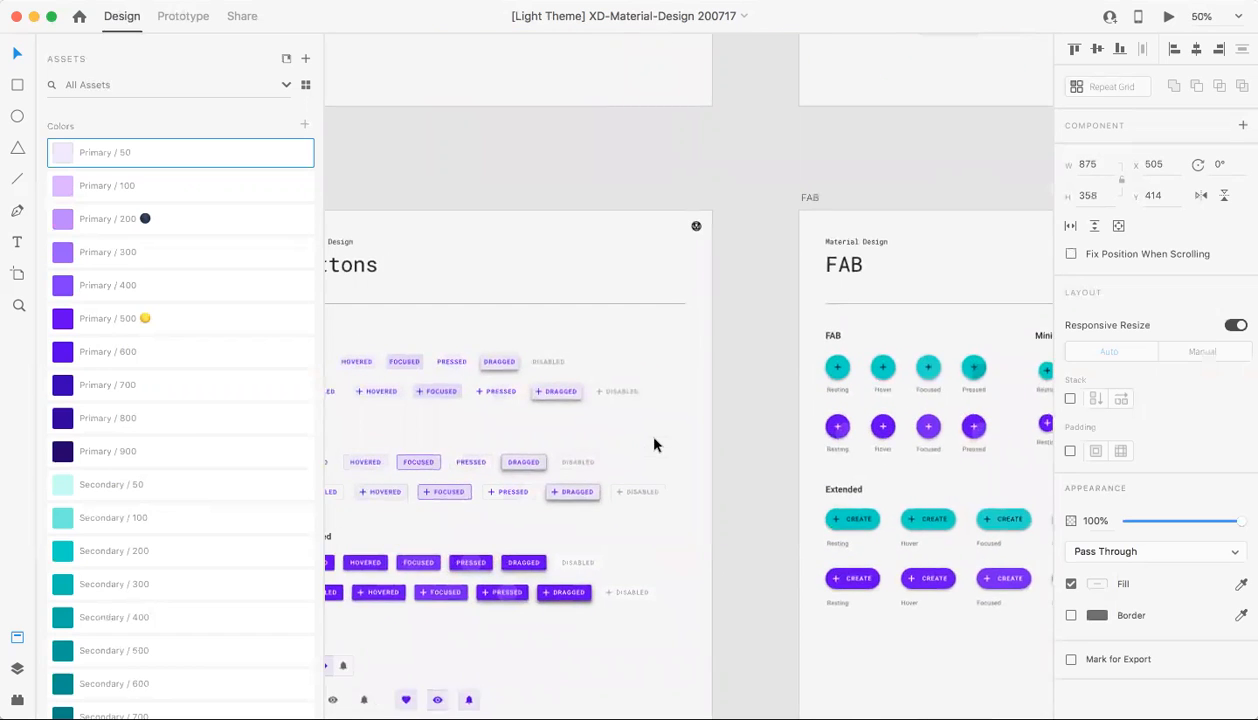
scroll(654, 444, down, 2)
scroll(654, 444, left, 3)
scroll(654, 444, up, 3)
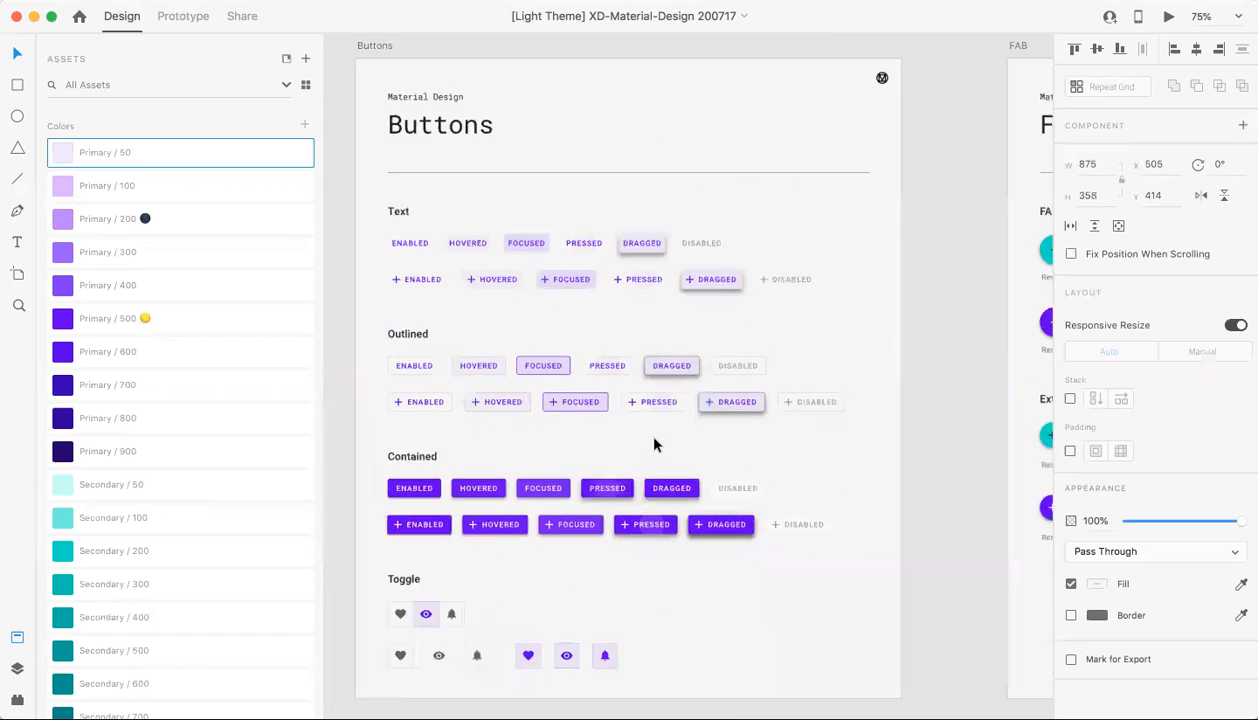
scroll(654, 444, down, 3)
scroll(655, 444, right, 2)
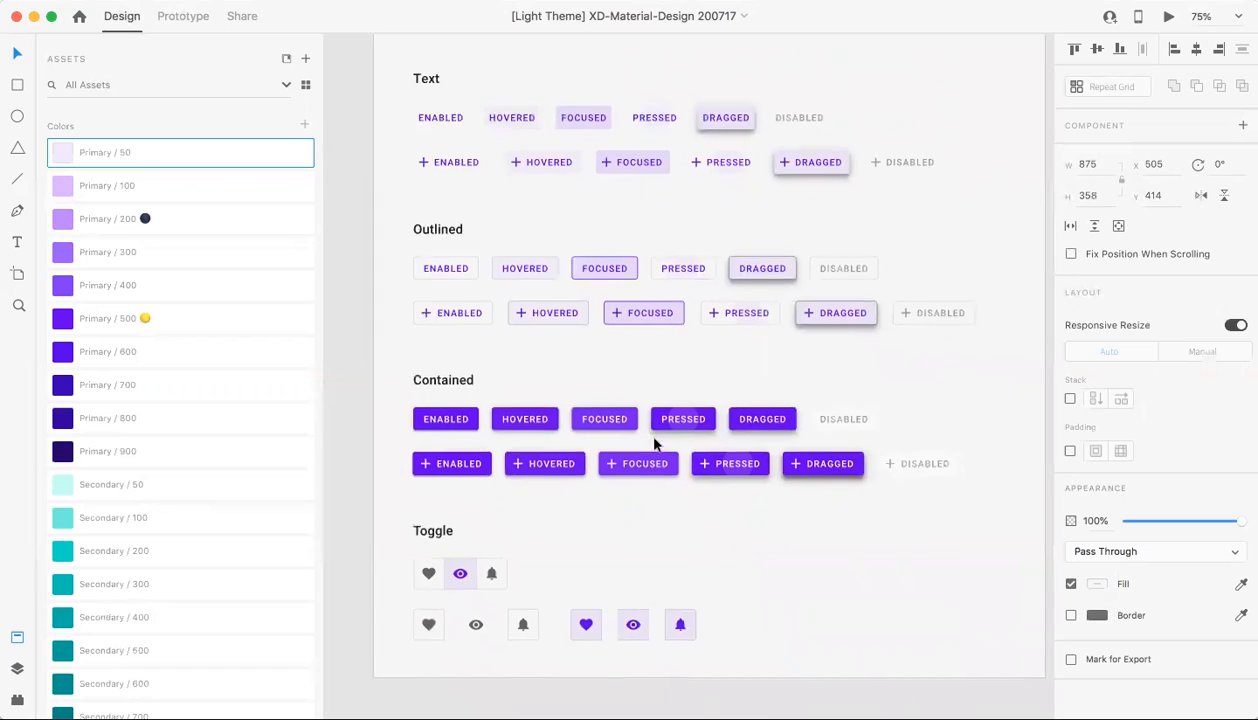
scroll(655, 444, left, 3)
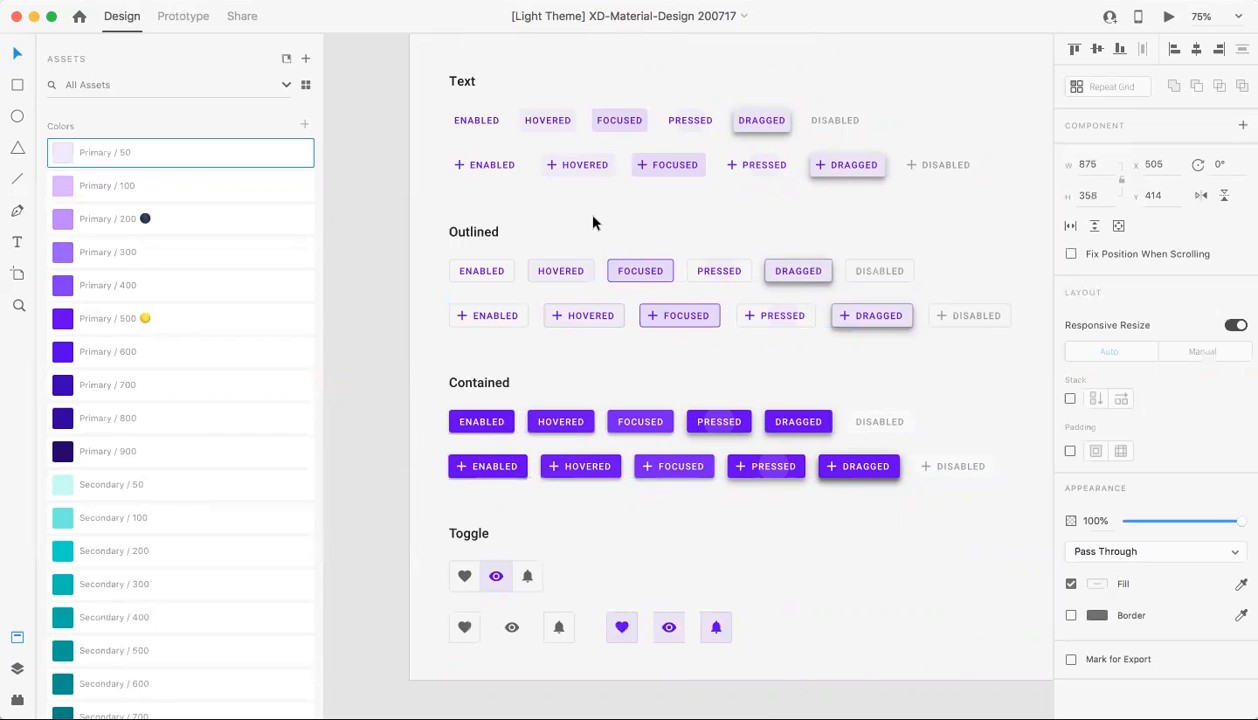
Ungroup the Contained section and its first button row on the Buttons artboard, and select the Enabled button component.
click(477, 426)
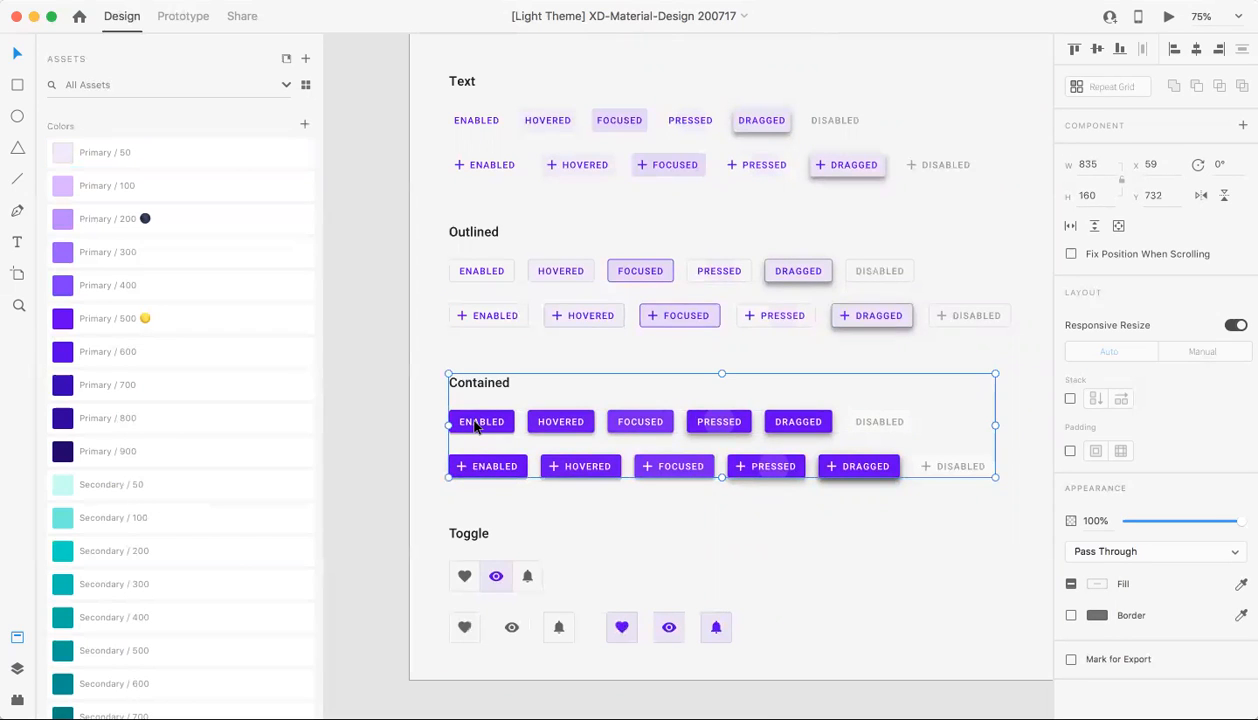
key(super+shift+g)
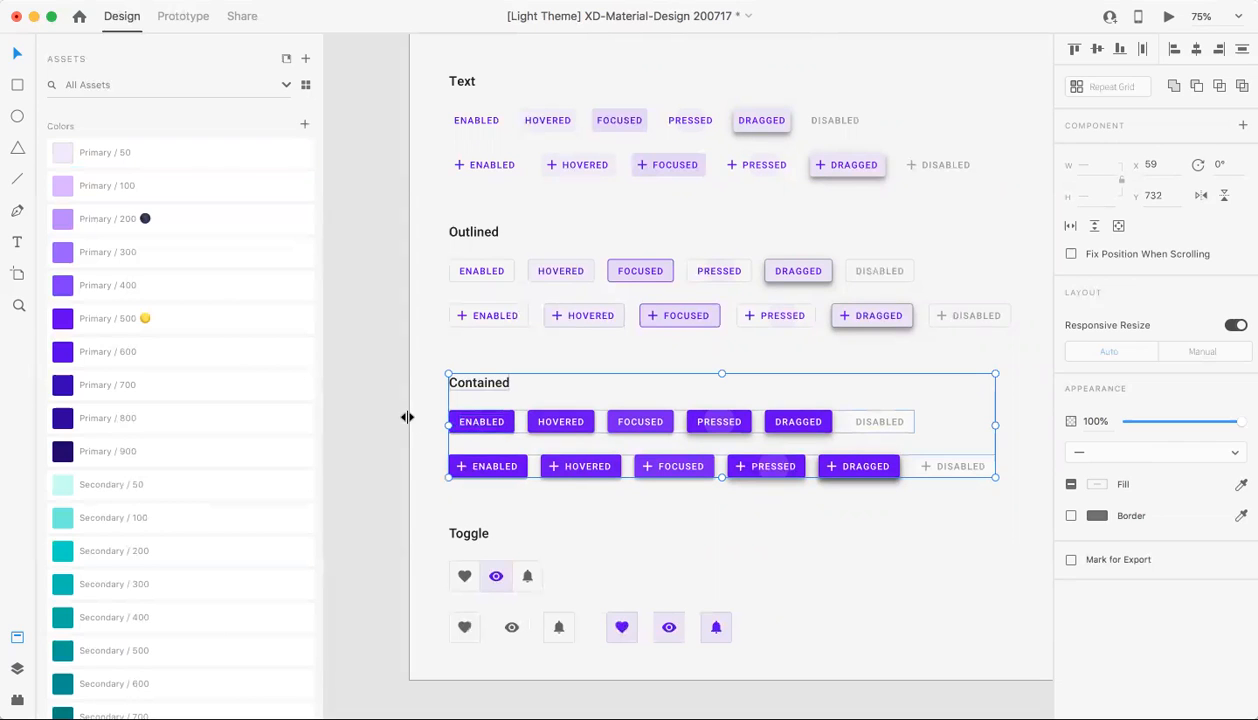
click(476, 424)
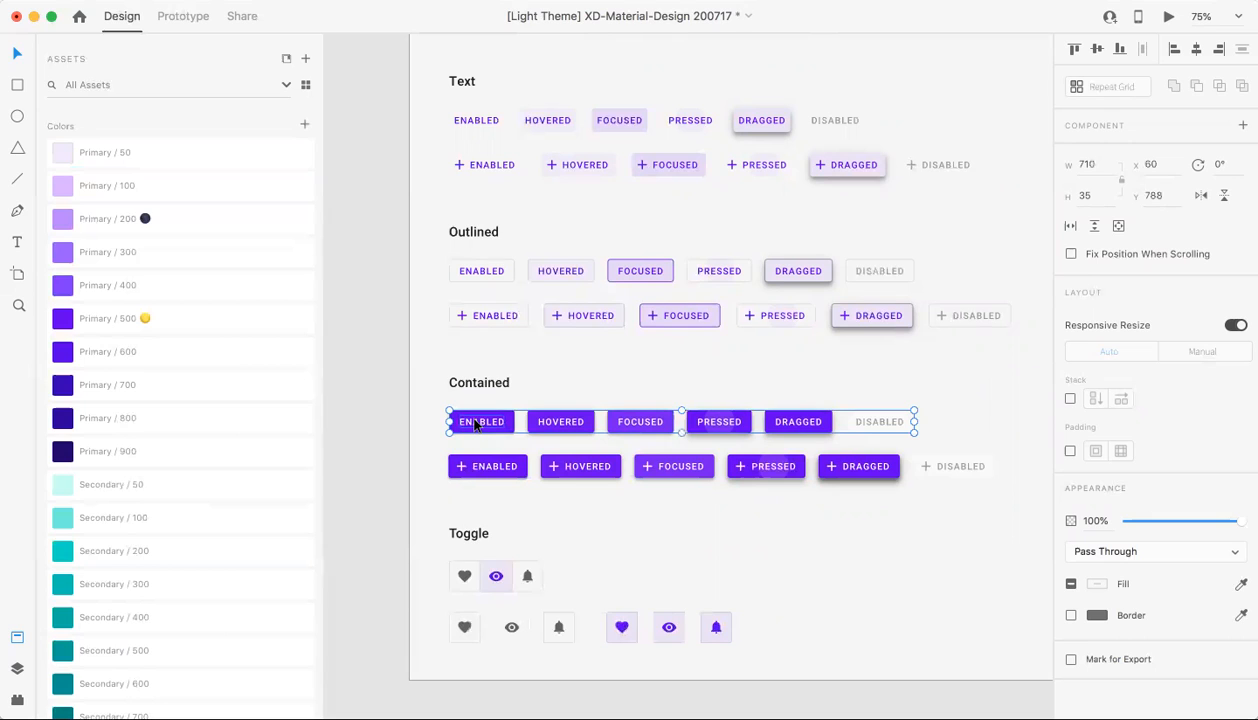
click(465, 425)
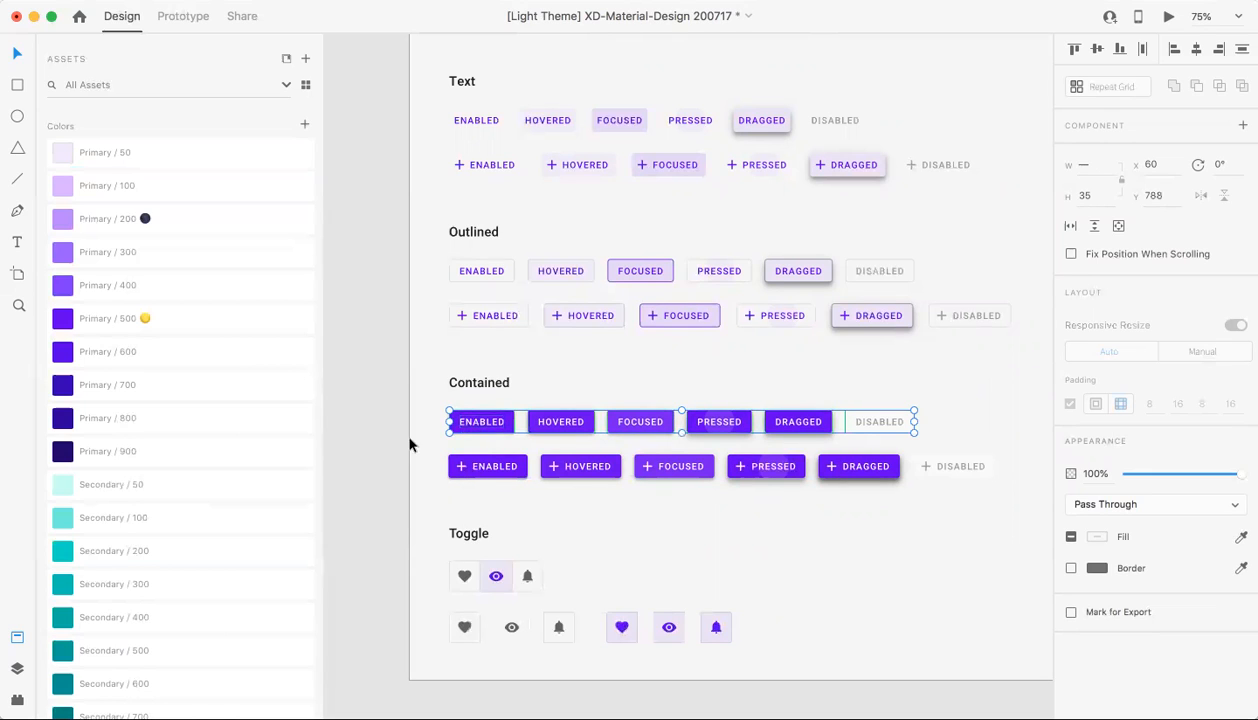
double_click(455, 423)
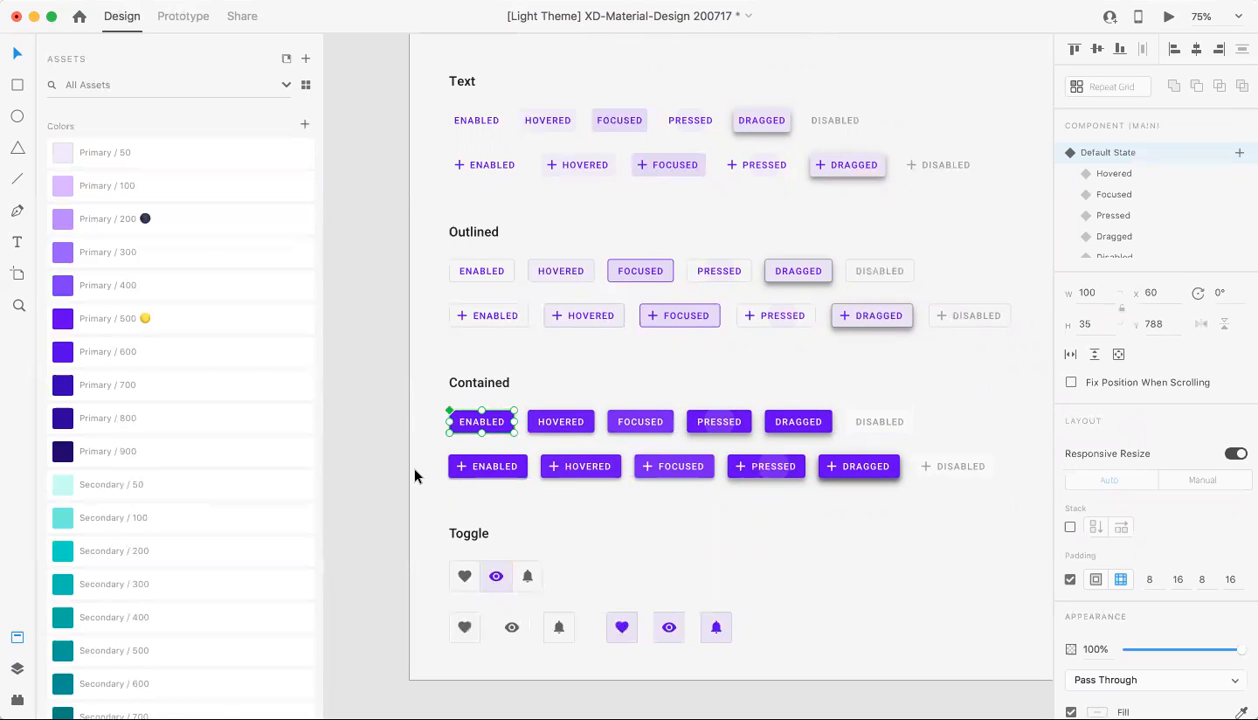
Zoom to 100% and inspect the Enabled, Hovered and Focused buttons and the icon button row in the Contained section.
key(super+1)
scroll(415, 477, left, 2)
scroll(415, 477, down, 1)
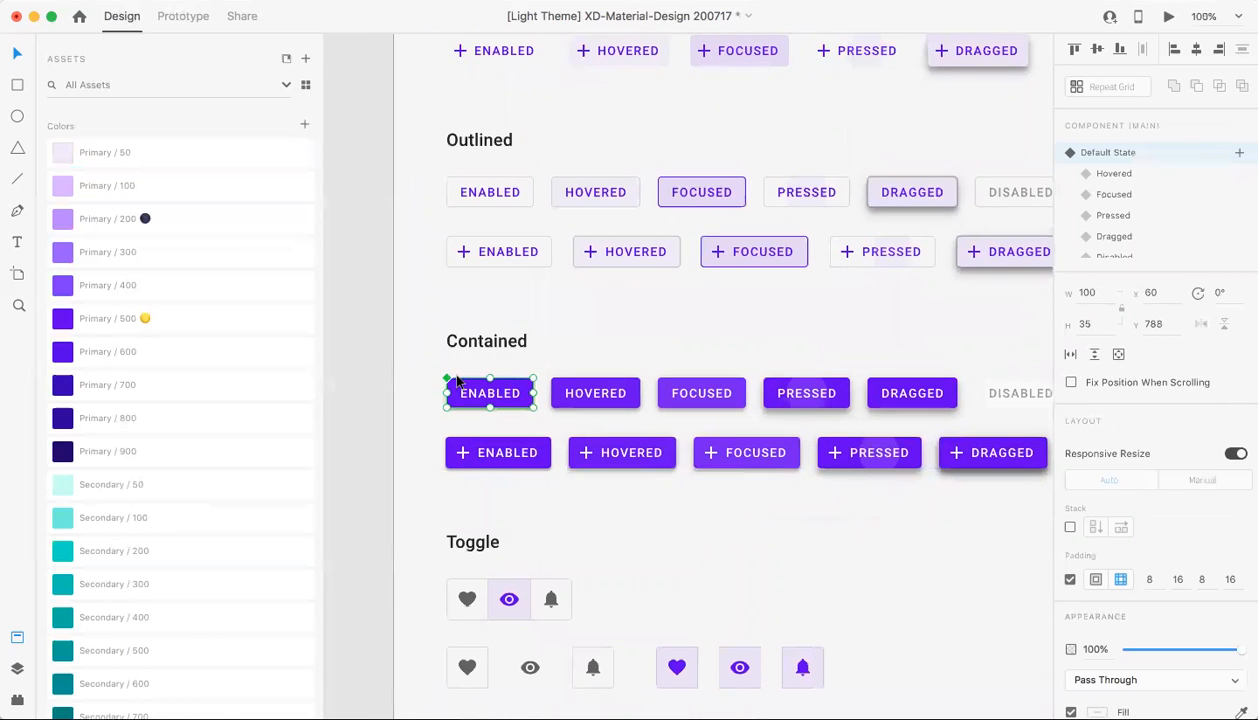
mouse_move(439, 383)
click(576, 389)
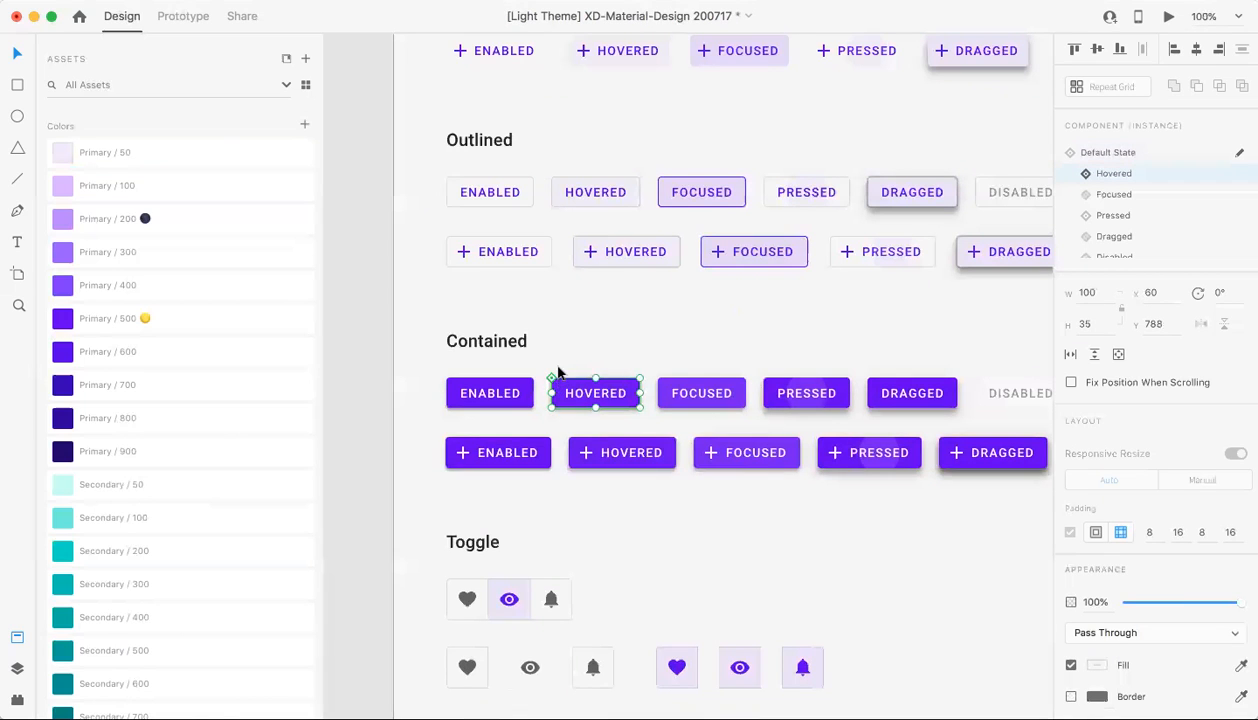
click(683, 387)
click(530, 448)
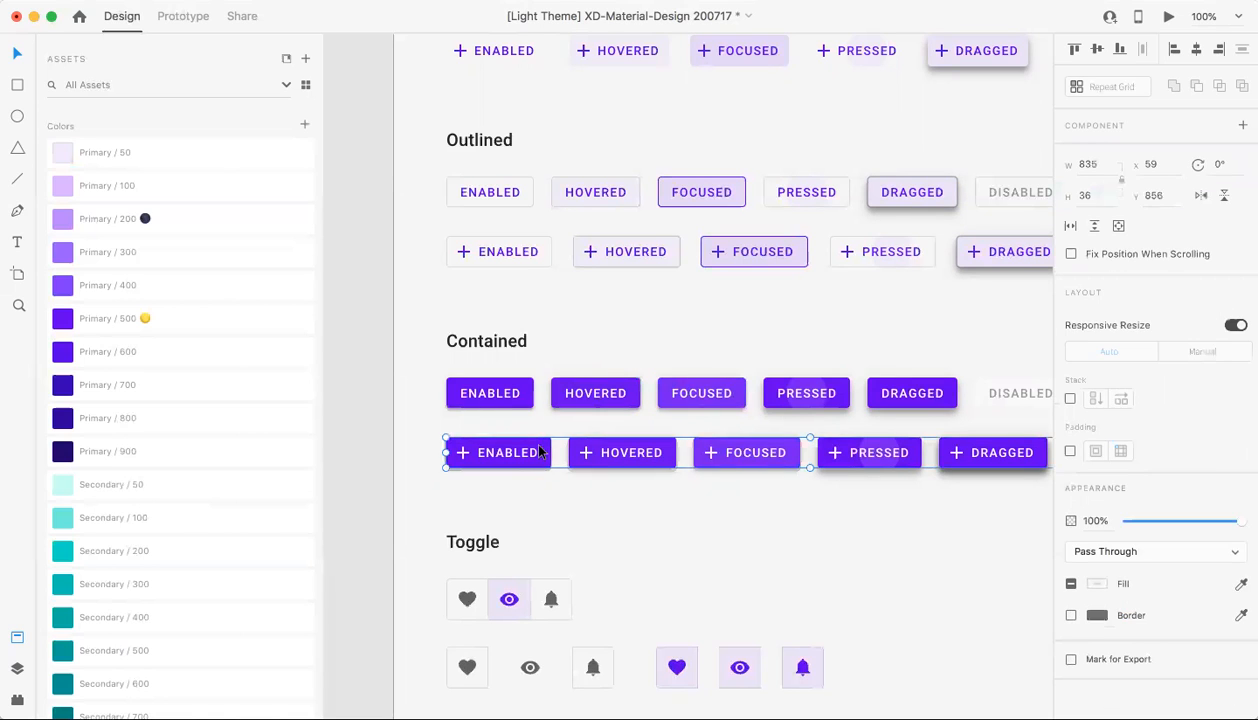
Preview the Enabled main button's Hovered, Focused, Pressed, Dragged and Disabled states, and return it to the Default State.
click(496, 399)
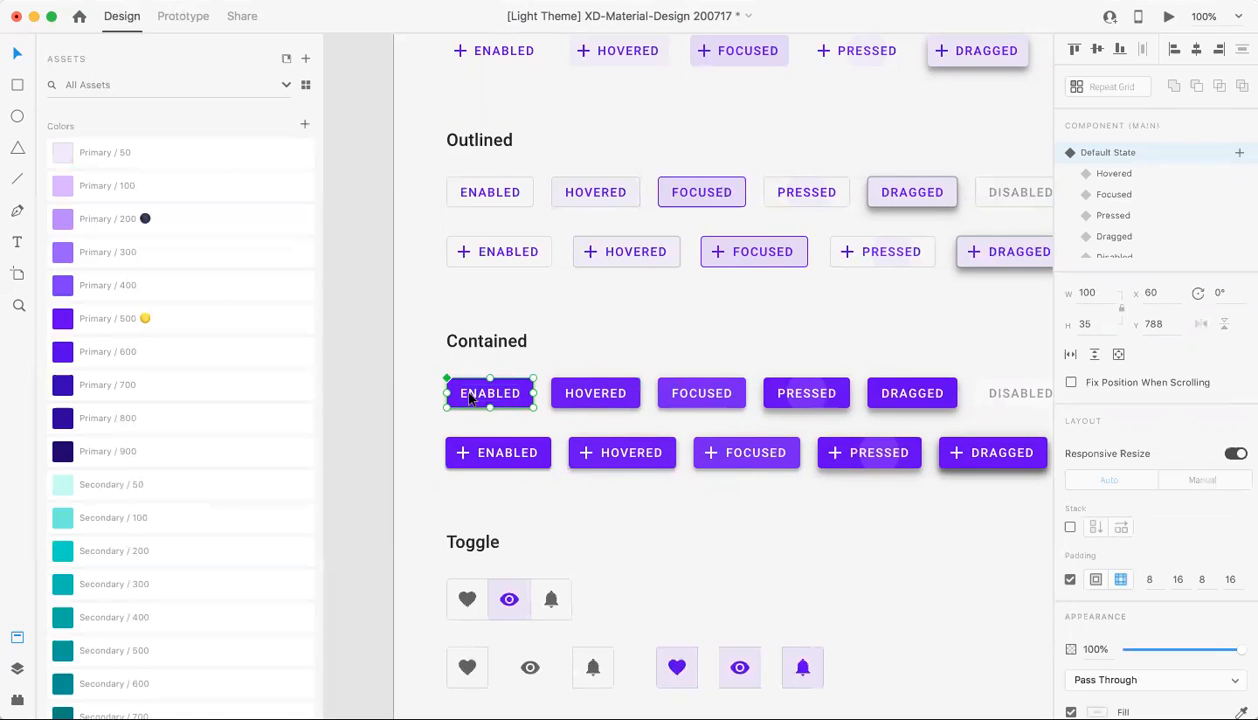
mouse_move(469, 397)
mouse_down()
mouse_move(518, 322)
mouse_move(465, 382)
mouse_up()
key(ctrl+z)
click(1102, 174)
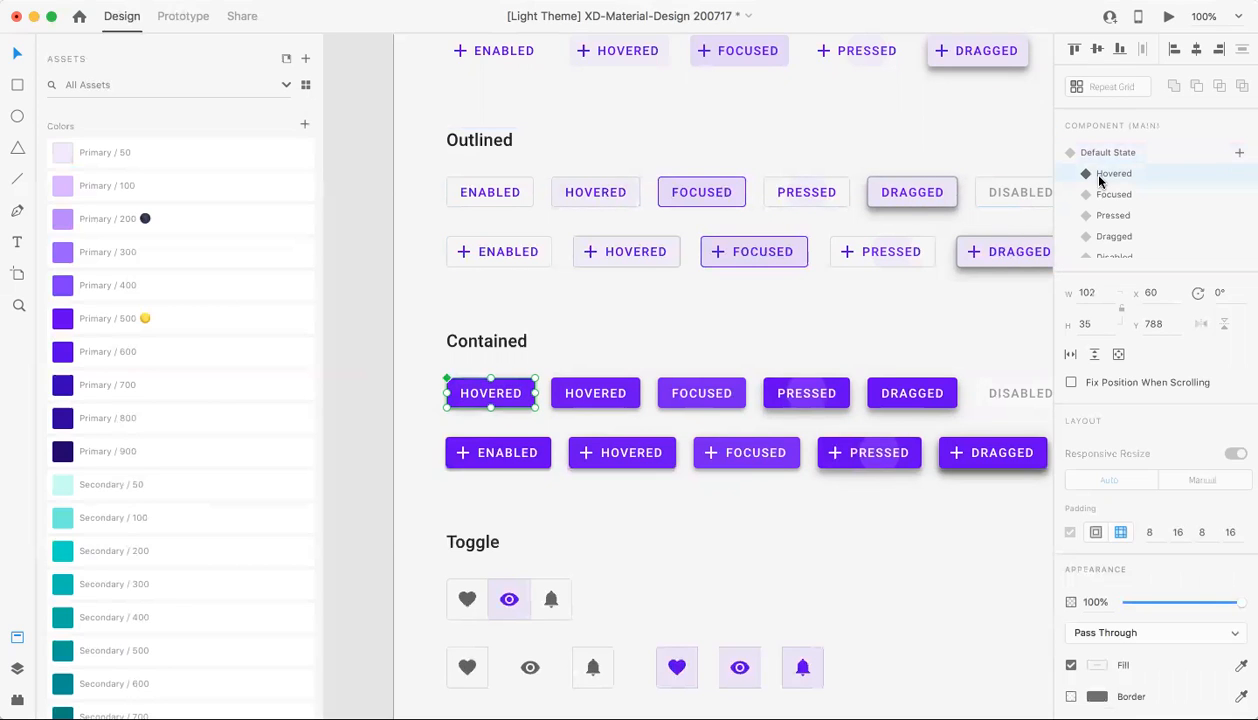
click(1110, 196)
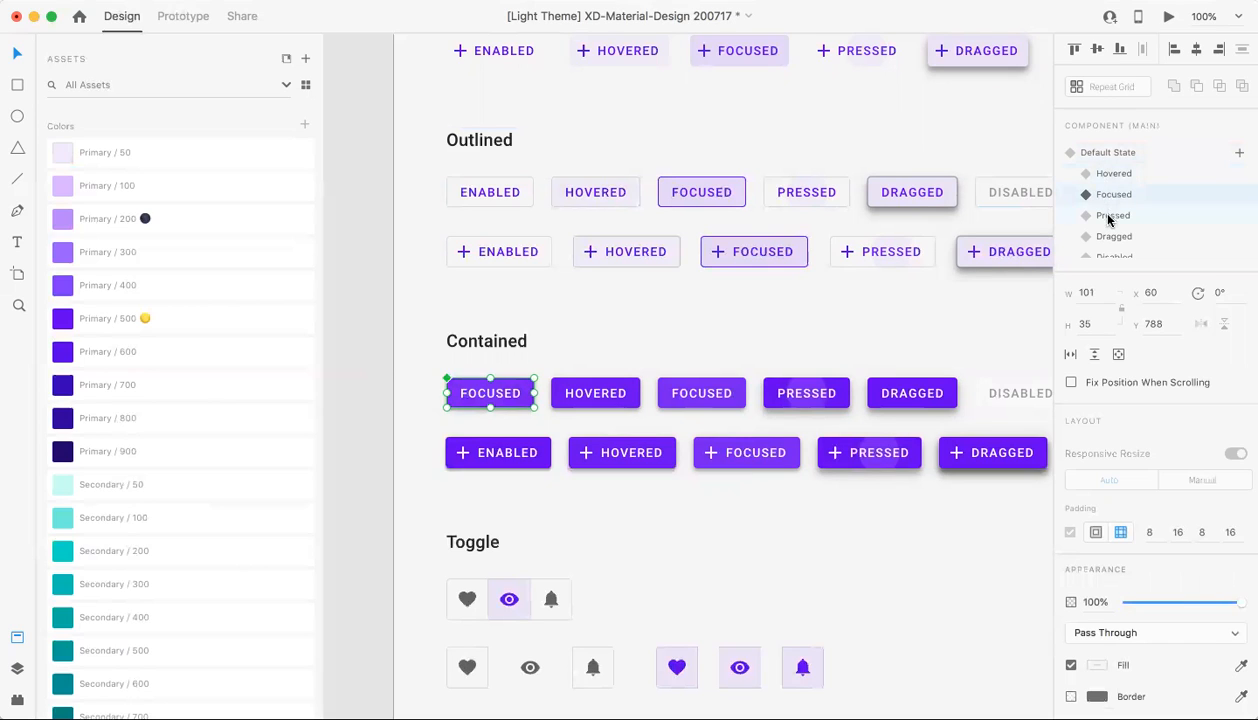
click(1110, 215)
click(1108, 237)
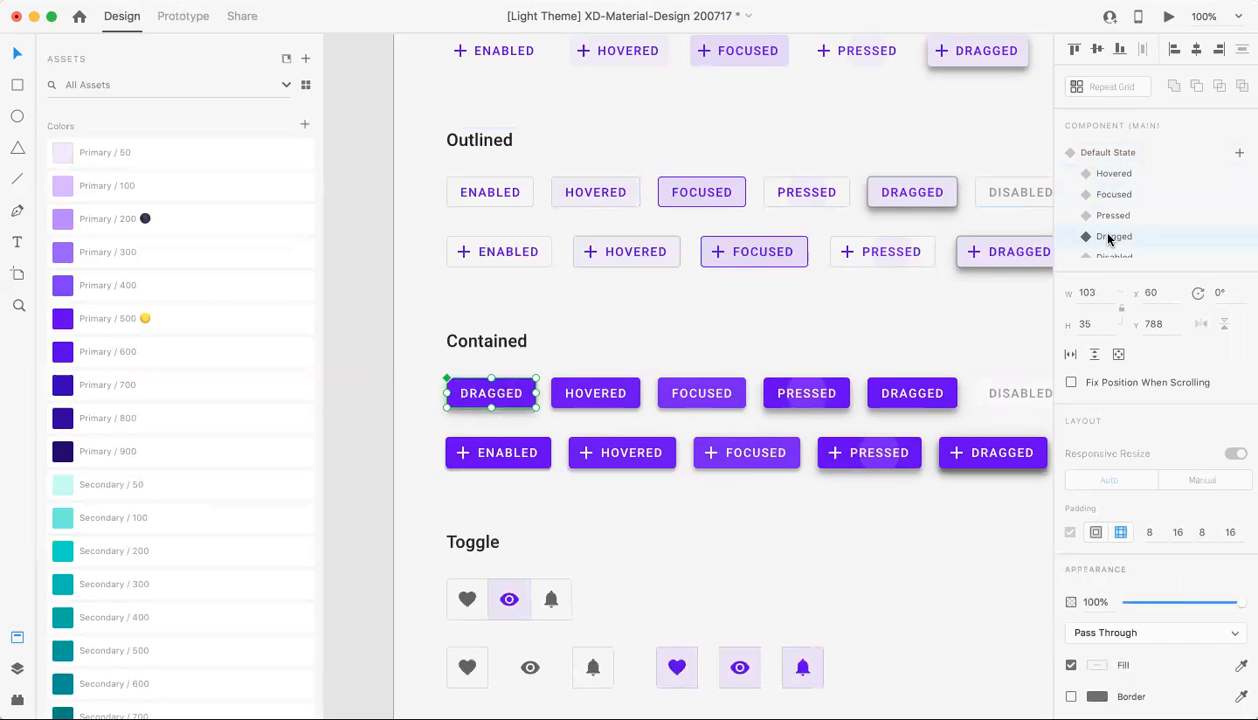
scroll(1108, 238, down, 1)
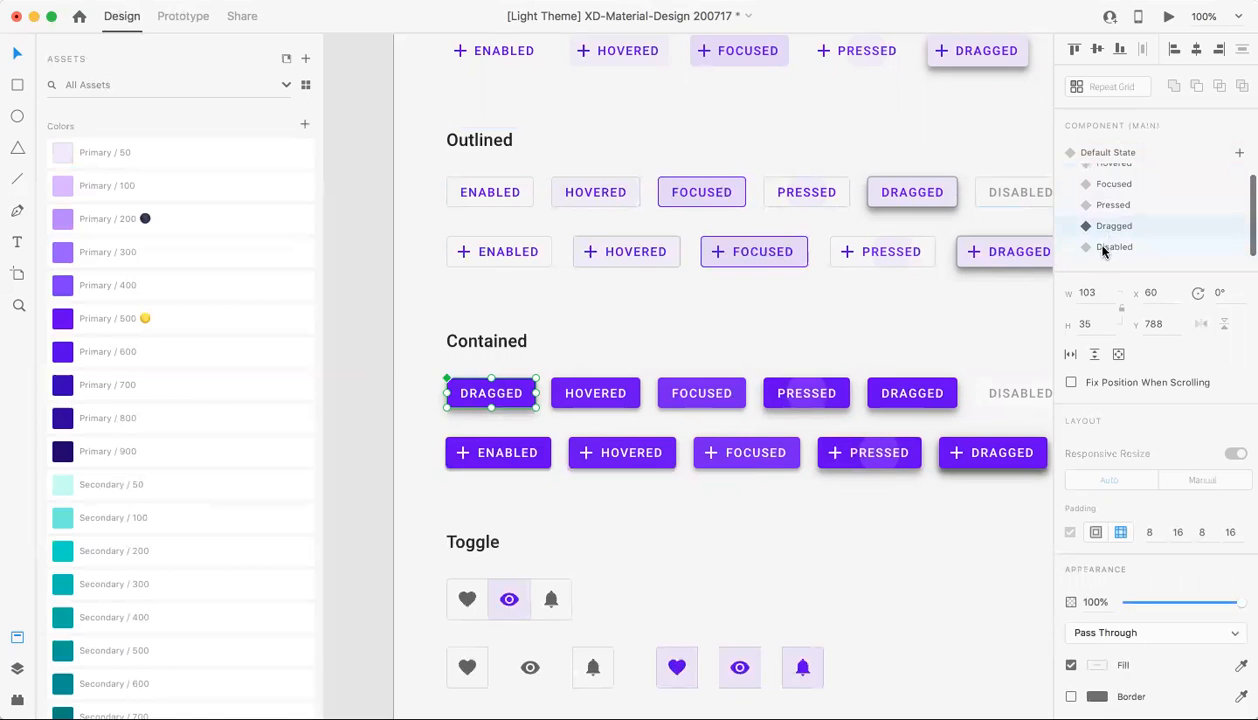
click(1104, 248)
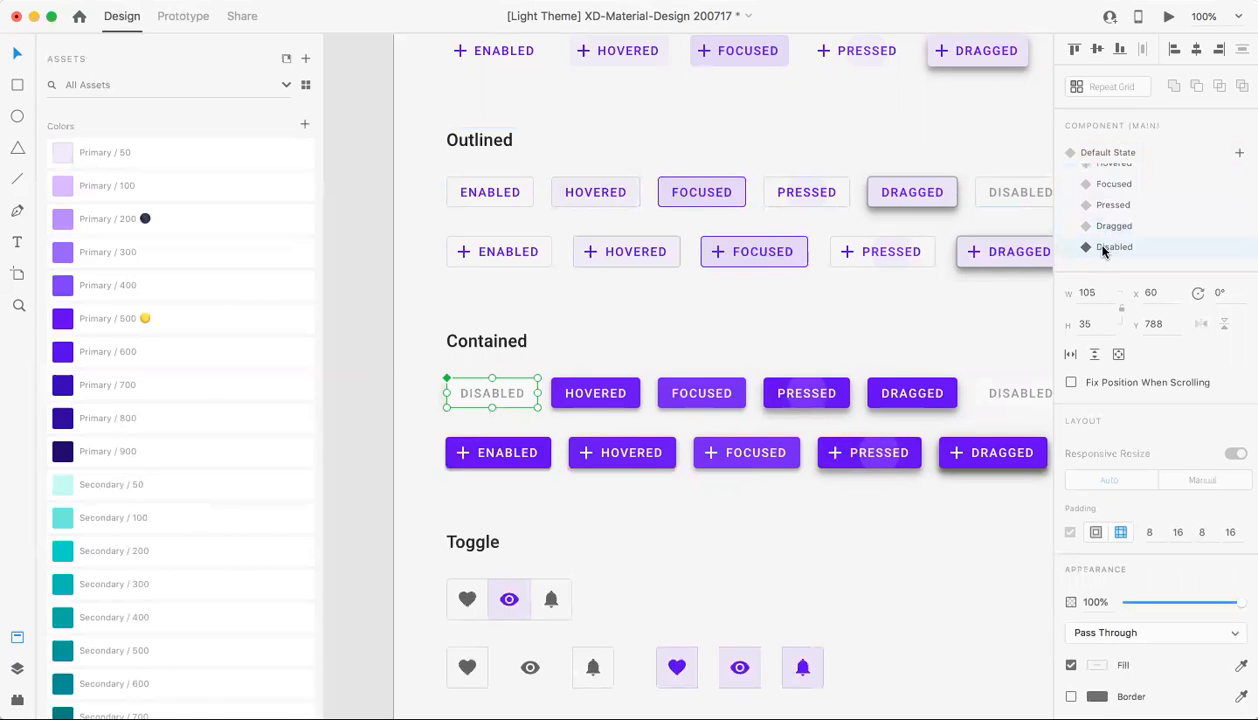
scroll(1125, 200, up, 2)
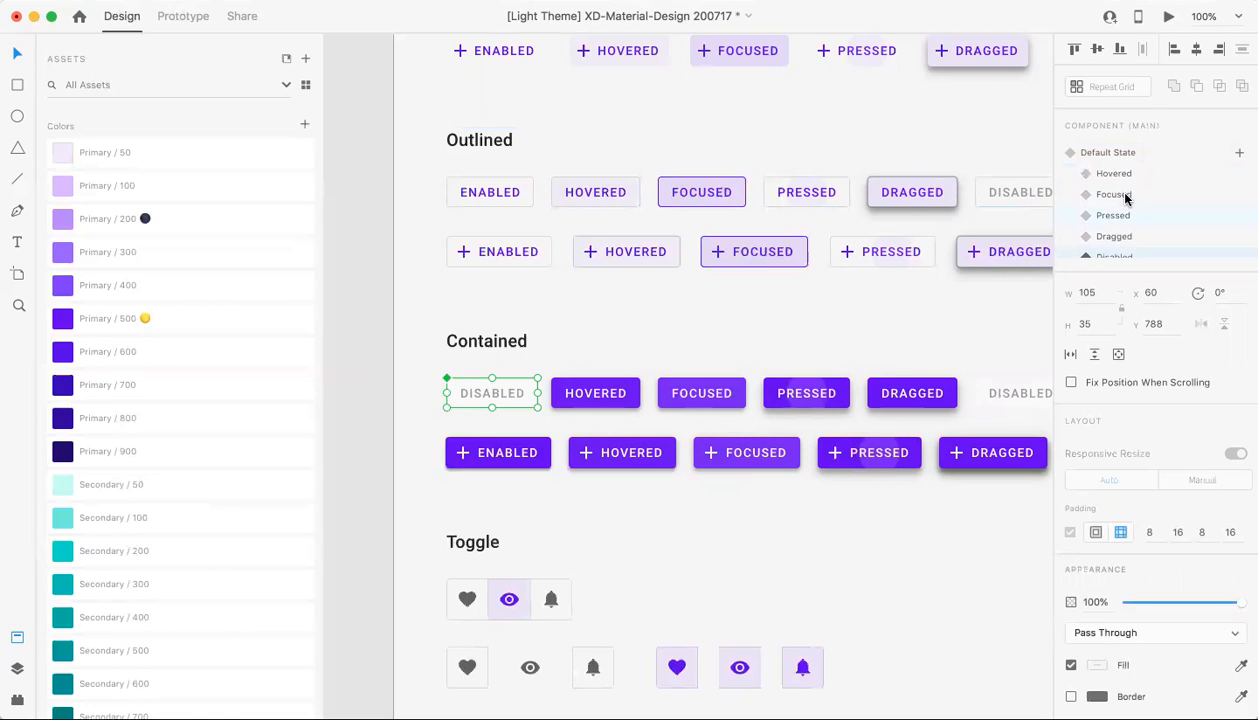
scroll(1125, 198, up, 1)
click(1113, 154)
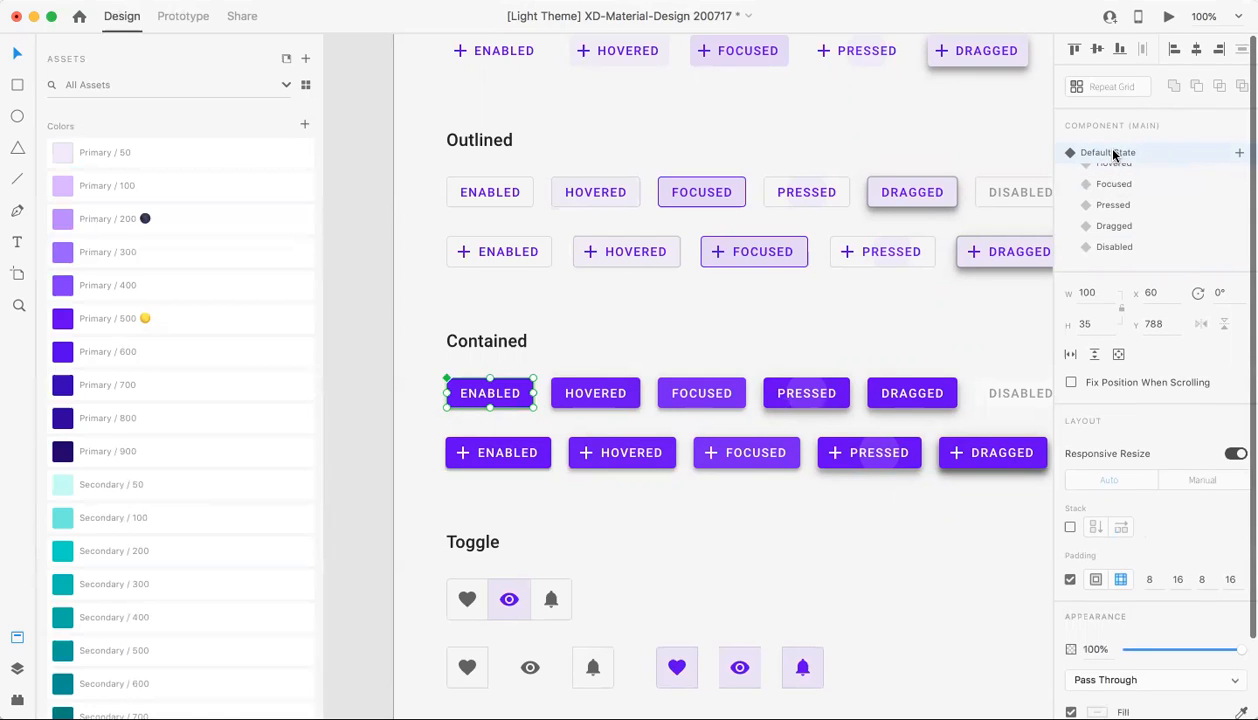
scroll(1106, 208, up, 1)
scroll(1106, 209, up, 1)
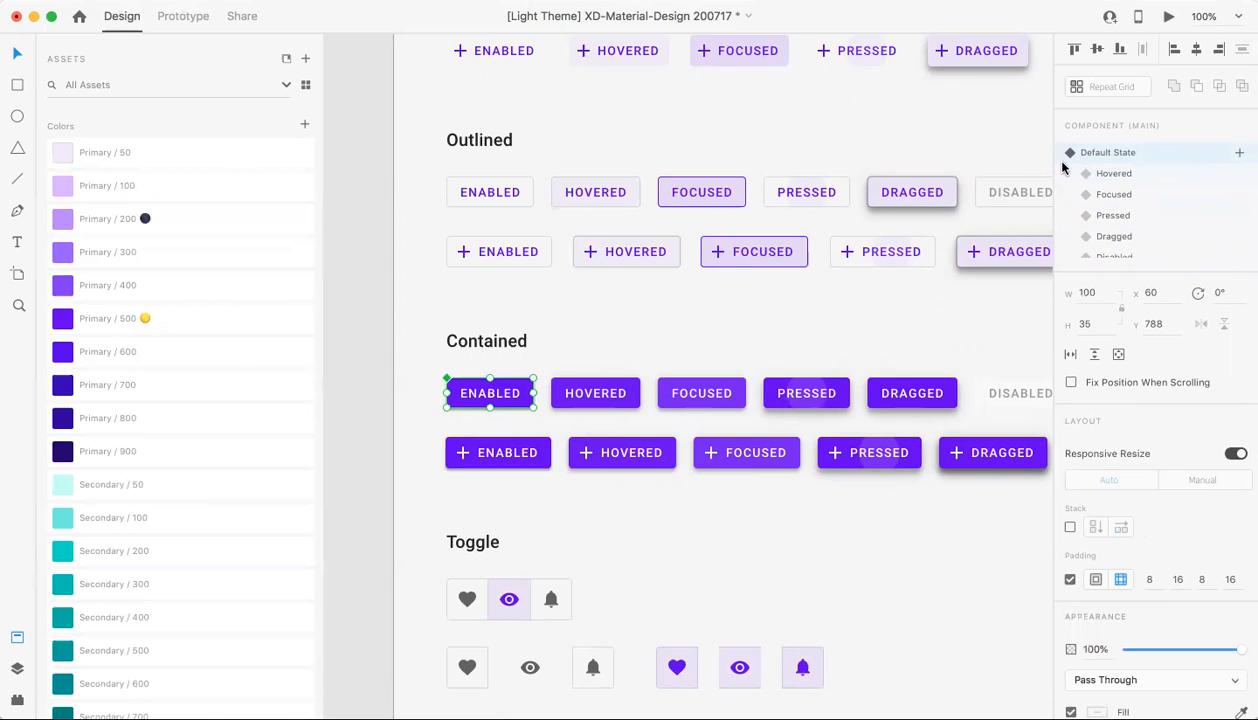
Reselect the main contained button, switch it to the Hovered state and look through its list of states.
click(550, 365)
click(492, 393)
click(1108, 175)
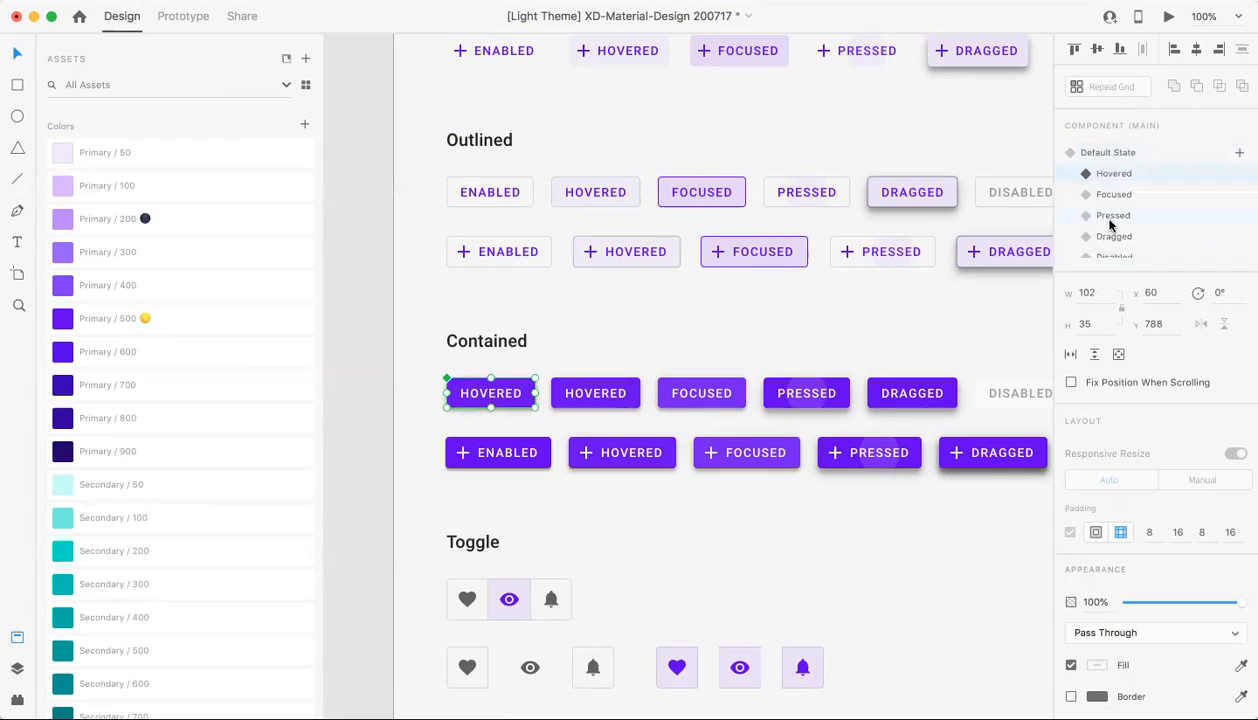
scroll(1131, 210, down, 2)
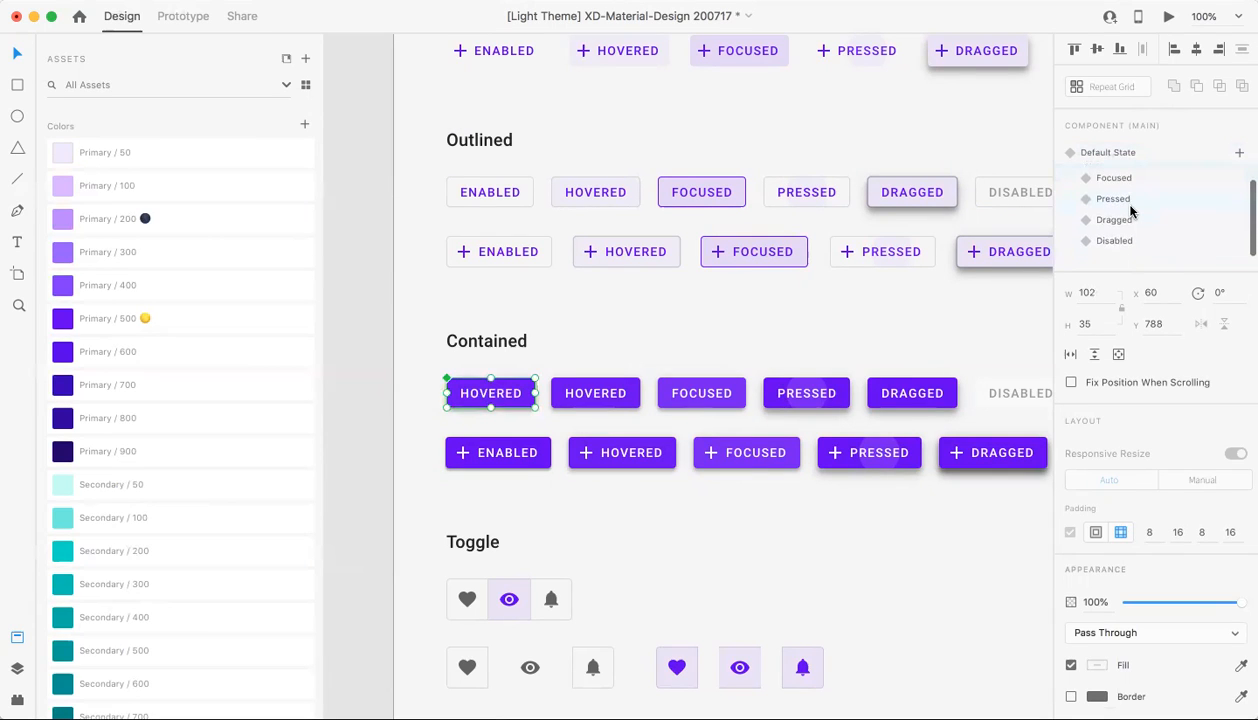
scroll(1131, 210, up, 2)
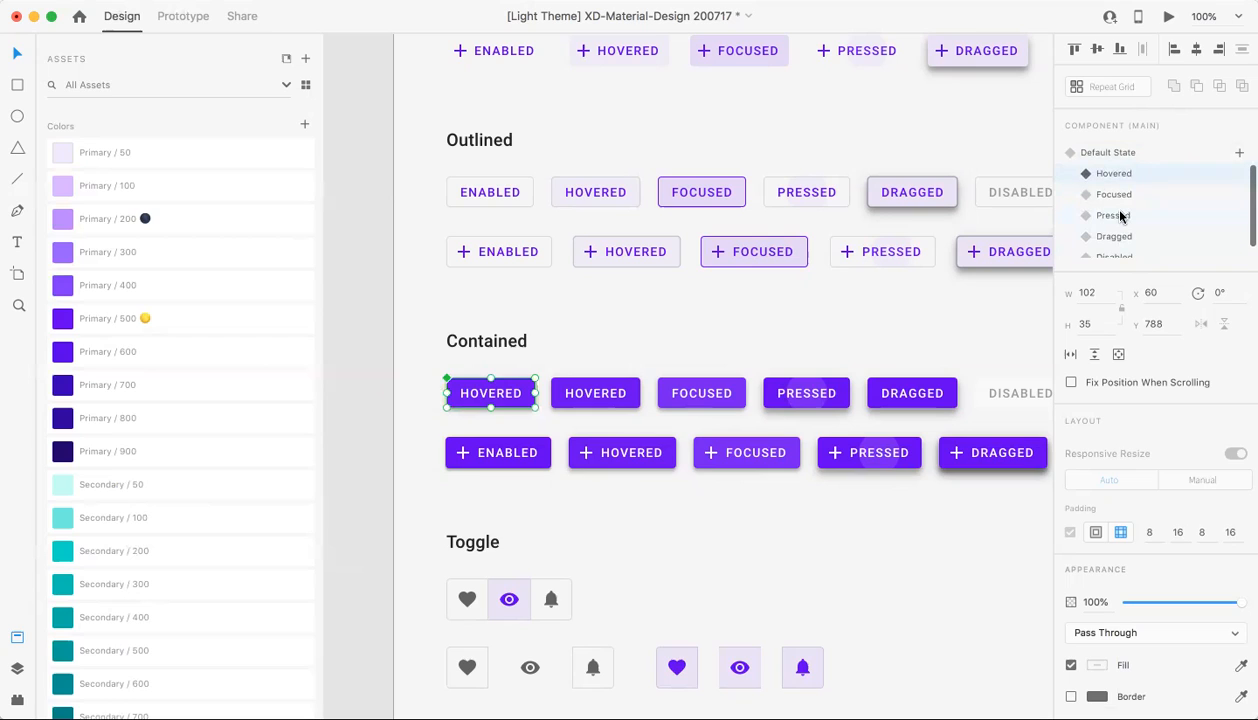
scroll(1121, 215, down, 2)
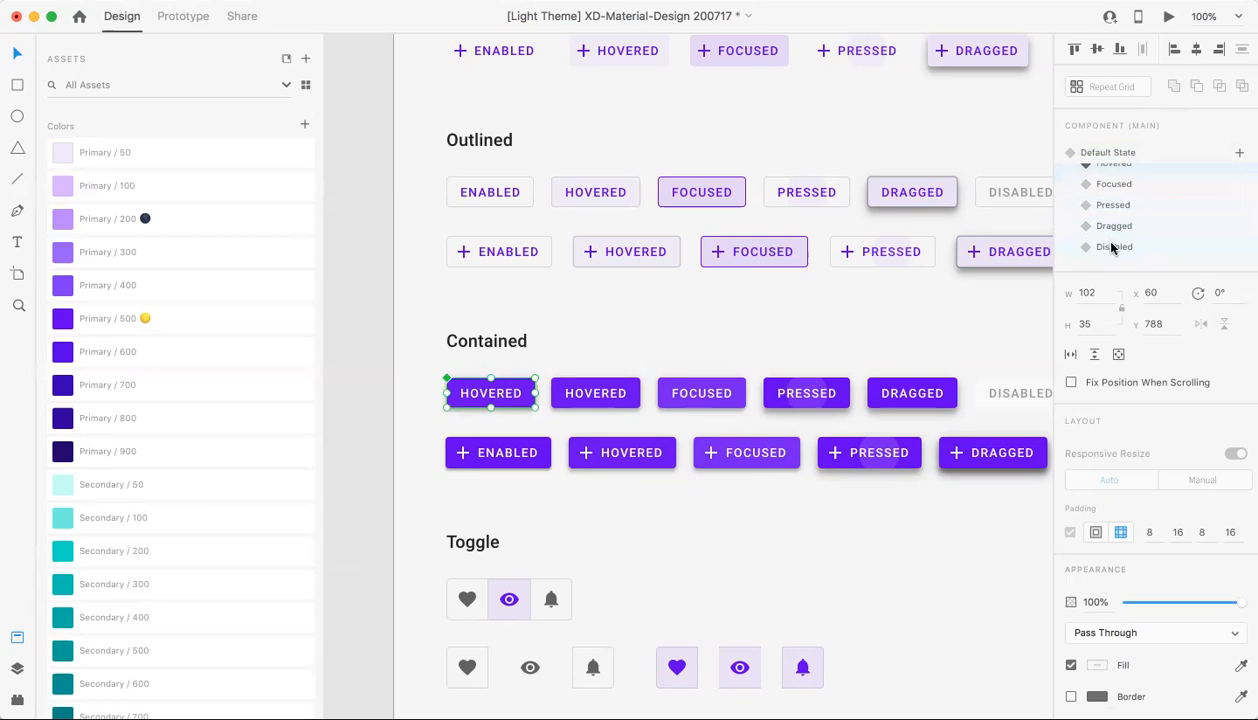
Delete the Disabled, Dragged and Focused states from the main contained button component.
click(1113, 248)
right_click(1113, 248)
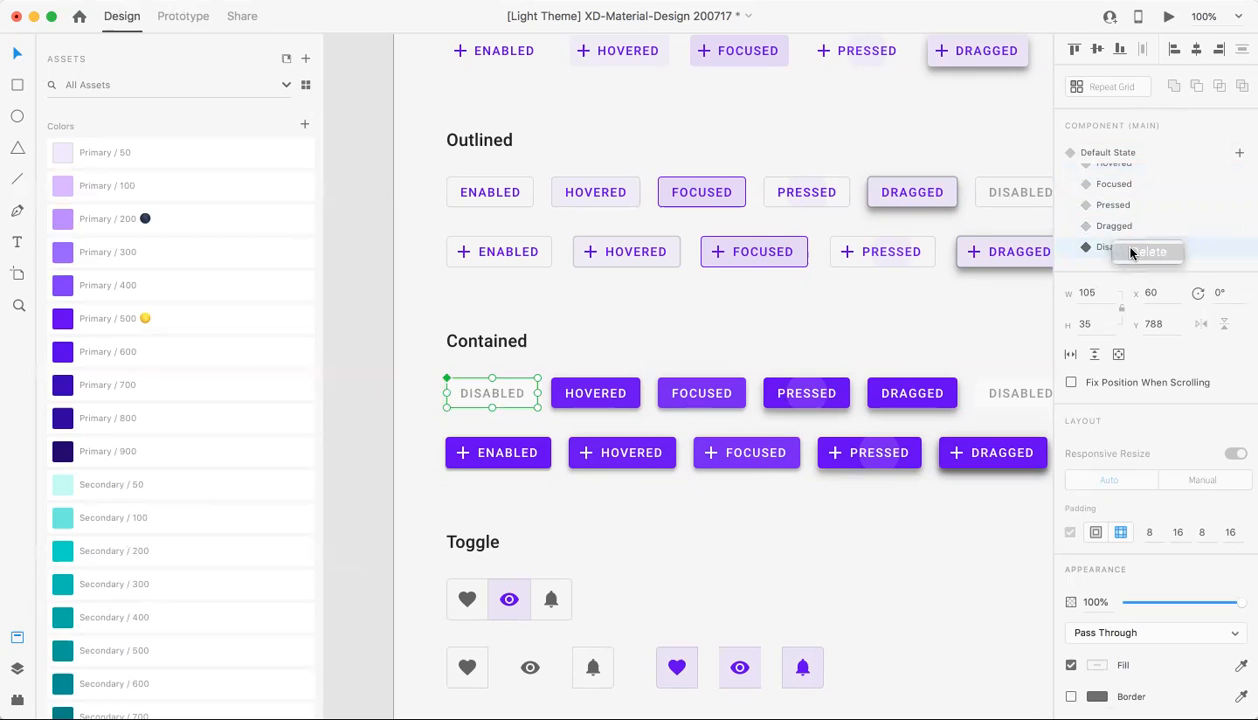
click(1131, 252)
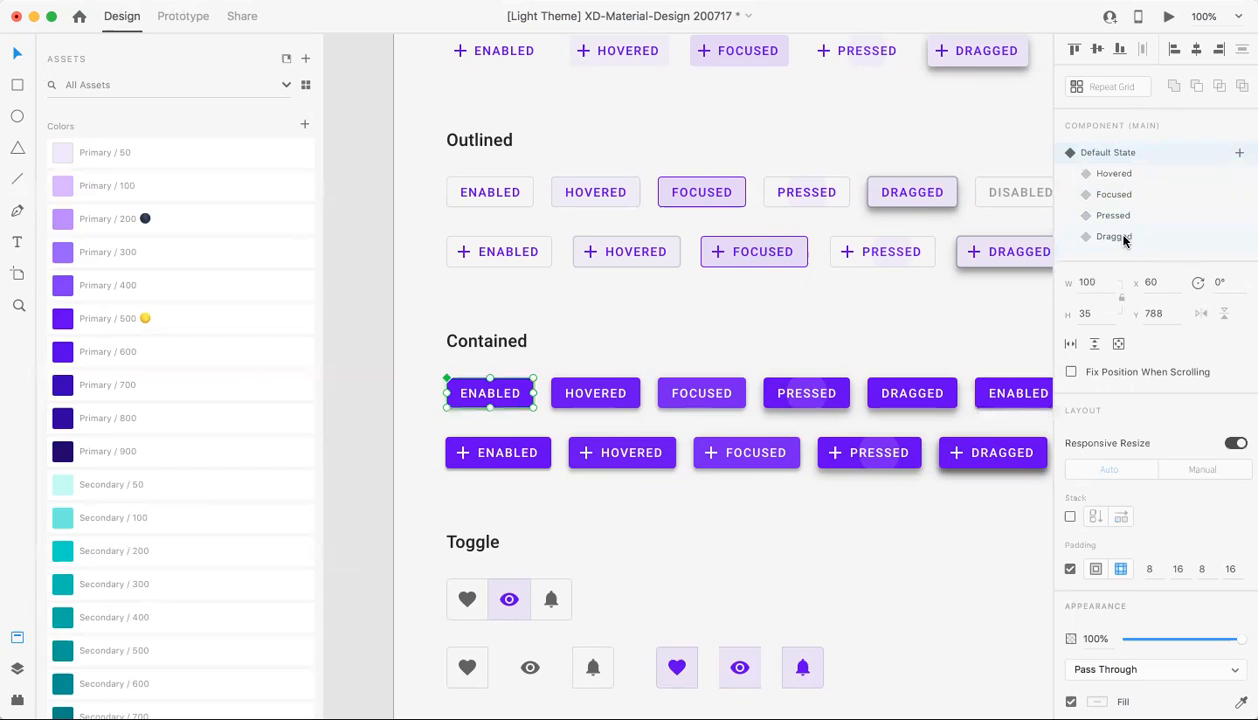
click(1122, 237)
right_click(1124, 240)
click(1146, 246)
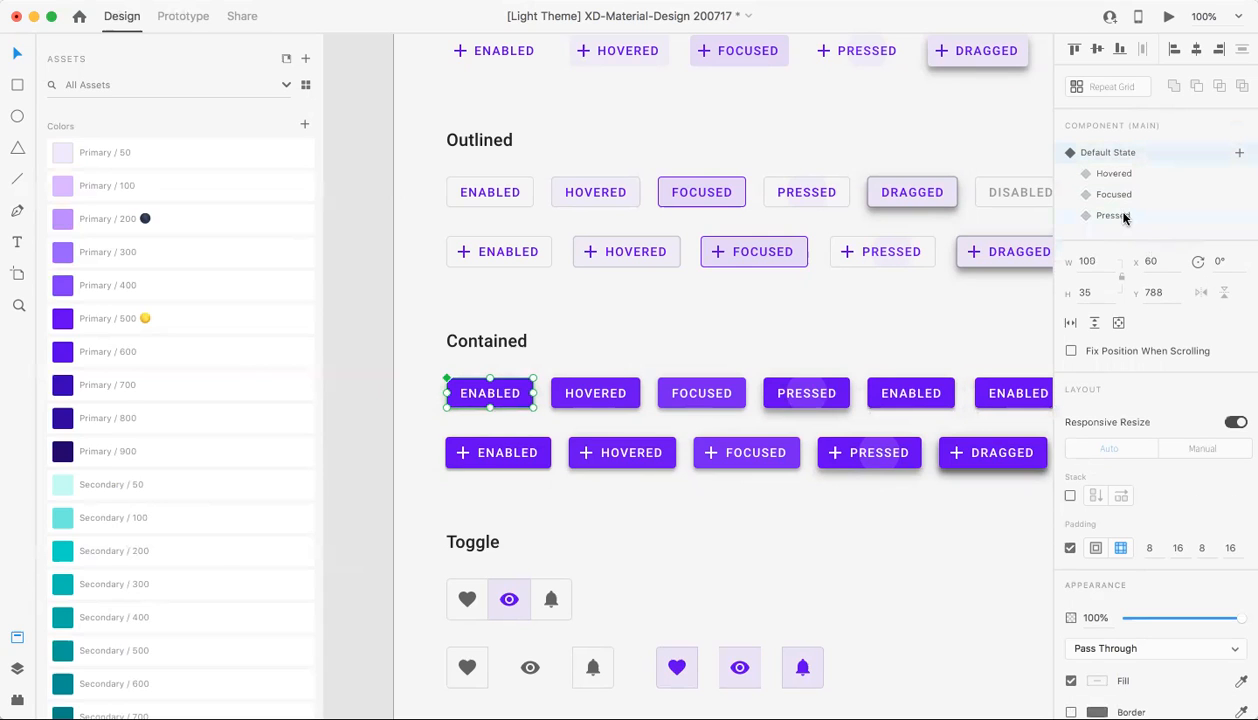
click(1125, 197)
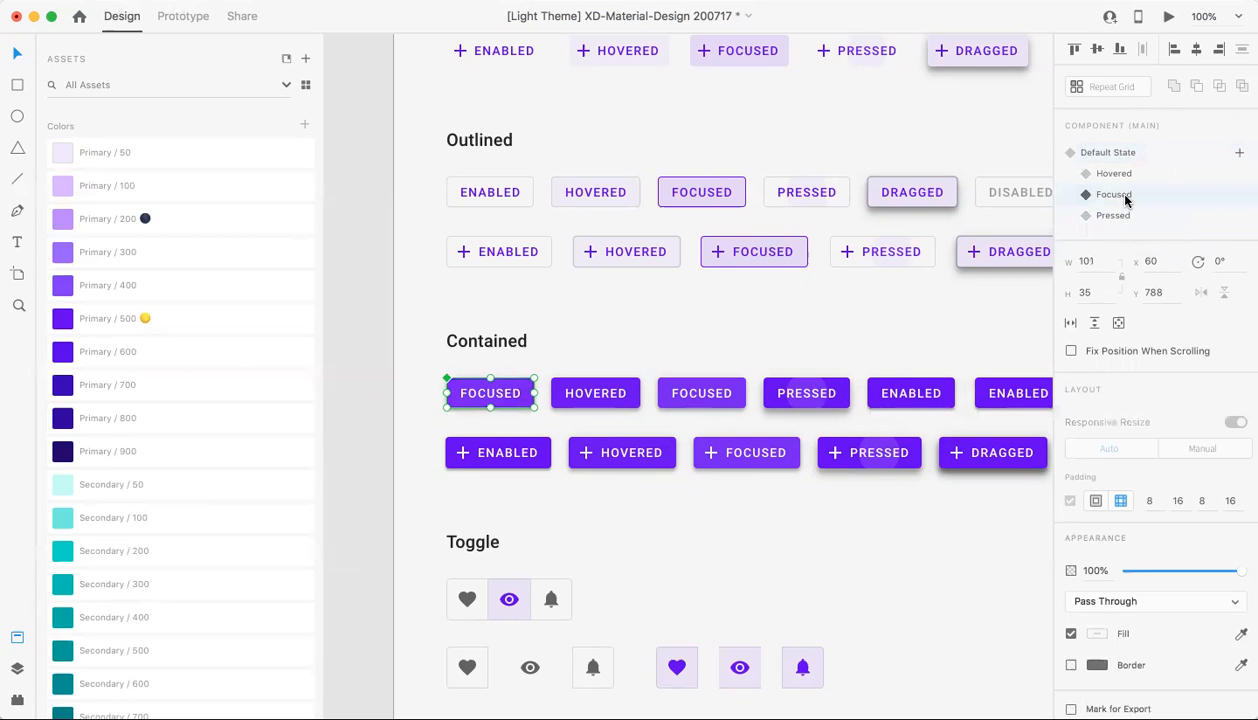
right_click(1125, 200)
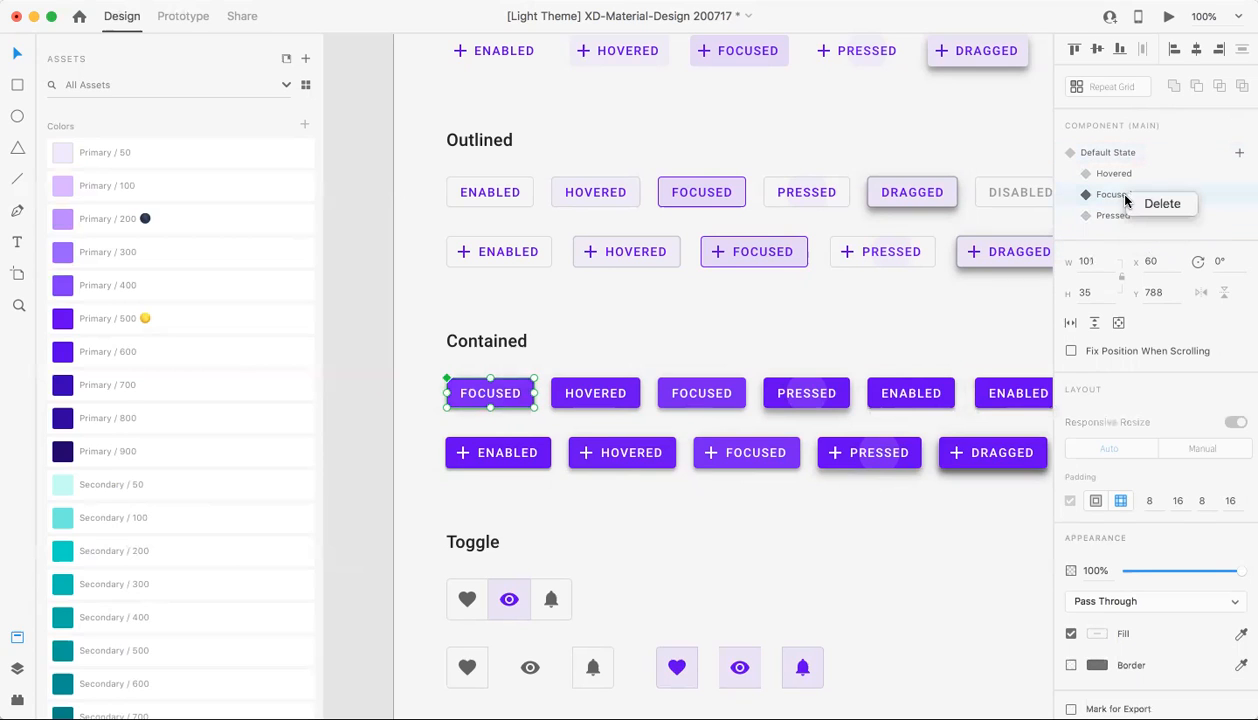
click(1150, 203)
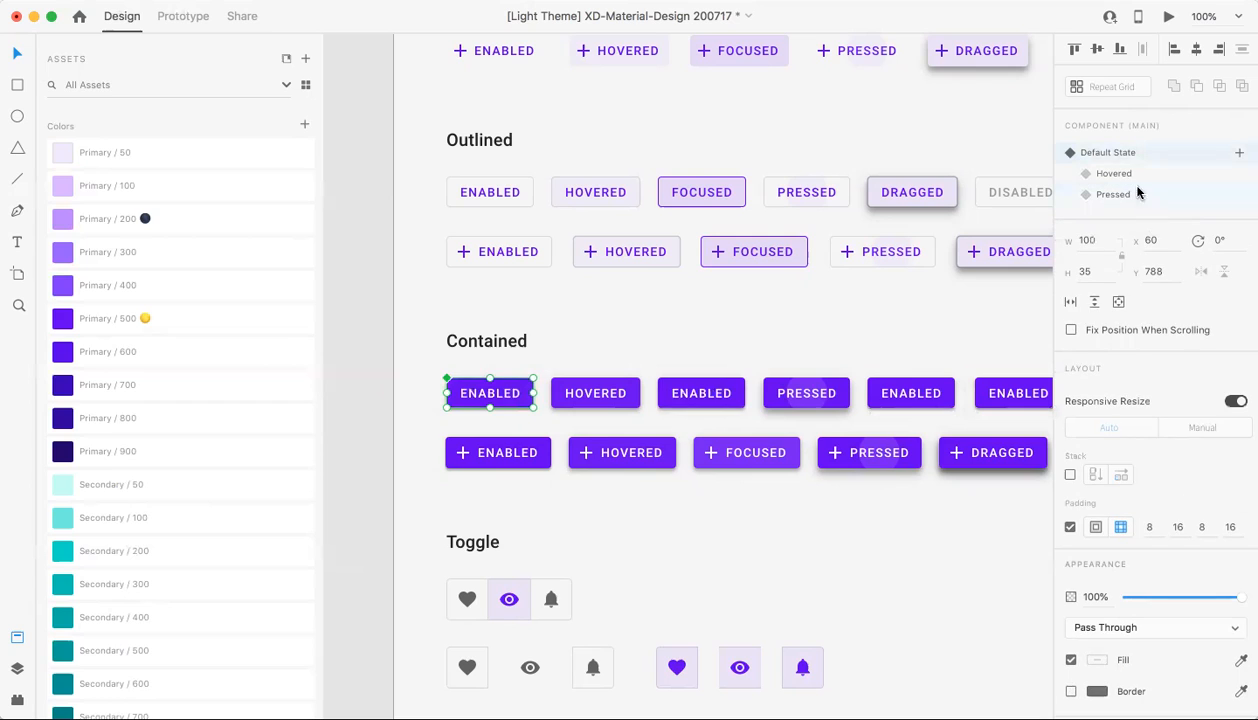
double_click(469, 394)
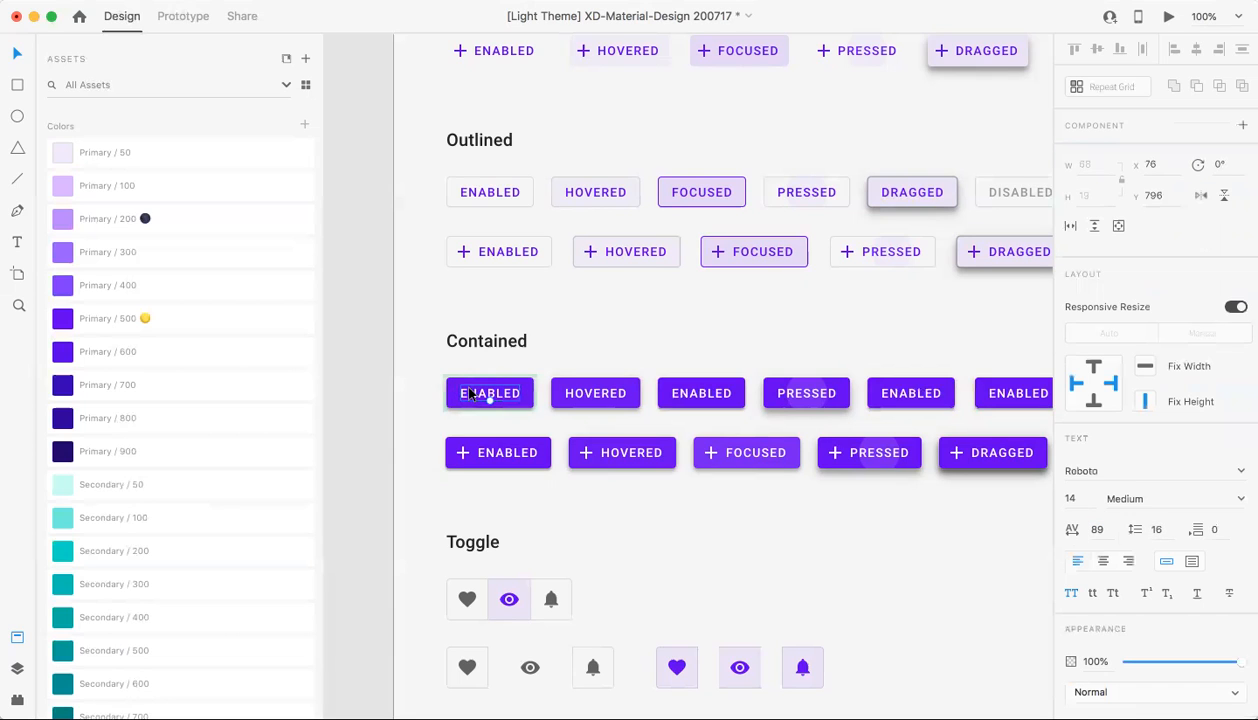
click(410, 372)
click(452, 394)
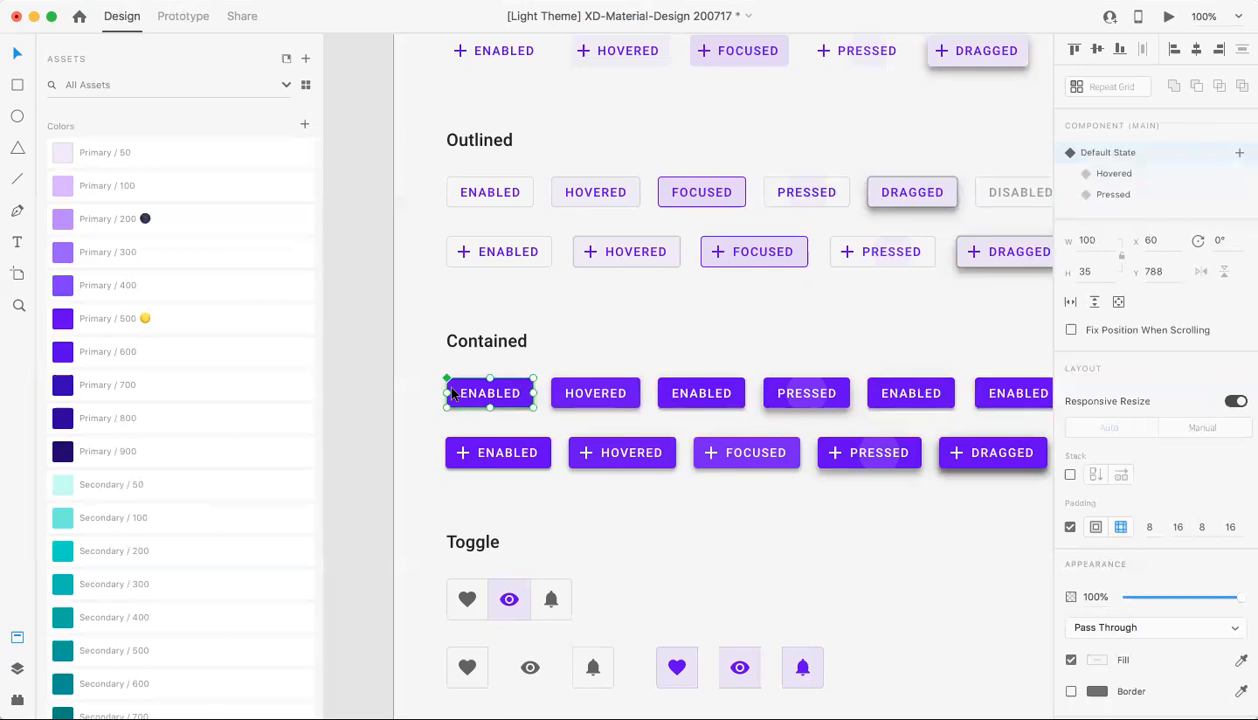
right_click(452, 394)
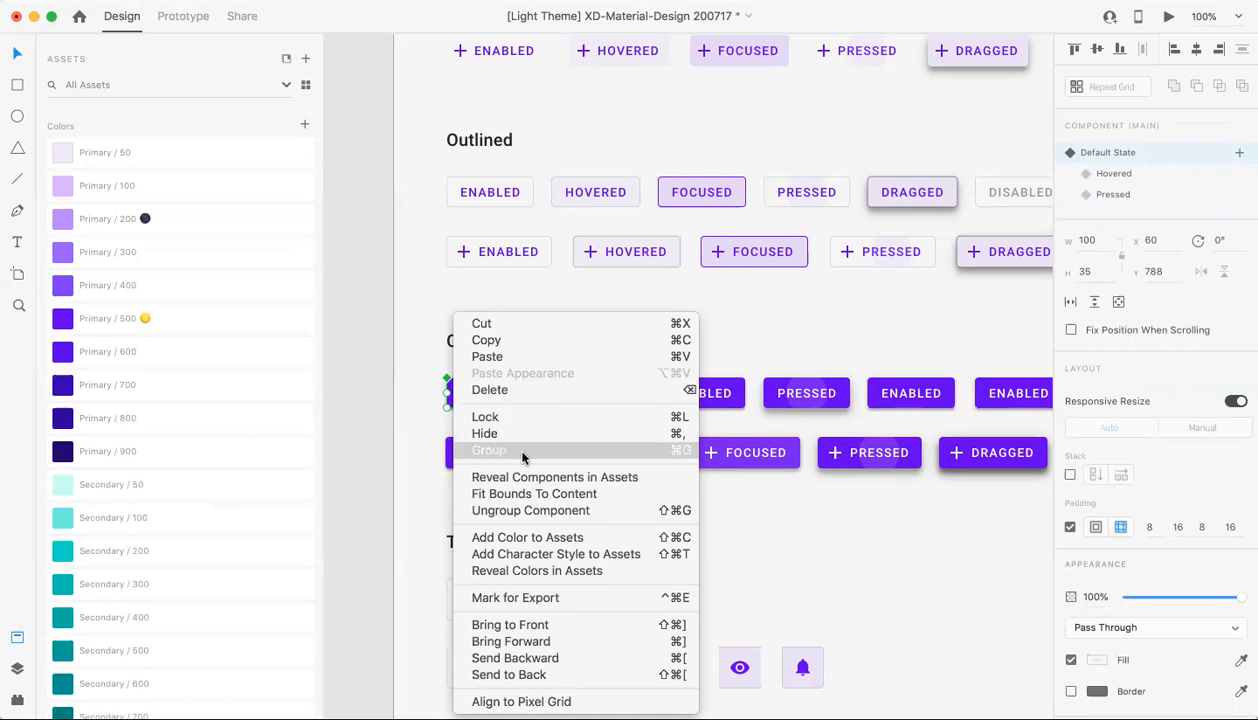
click(417, 470)
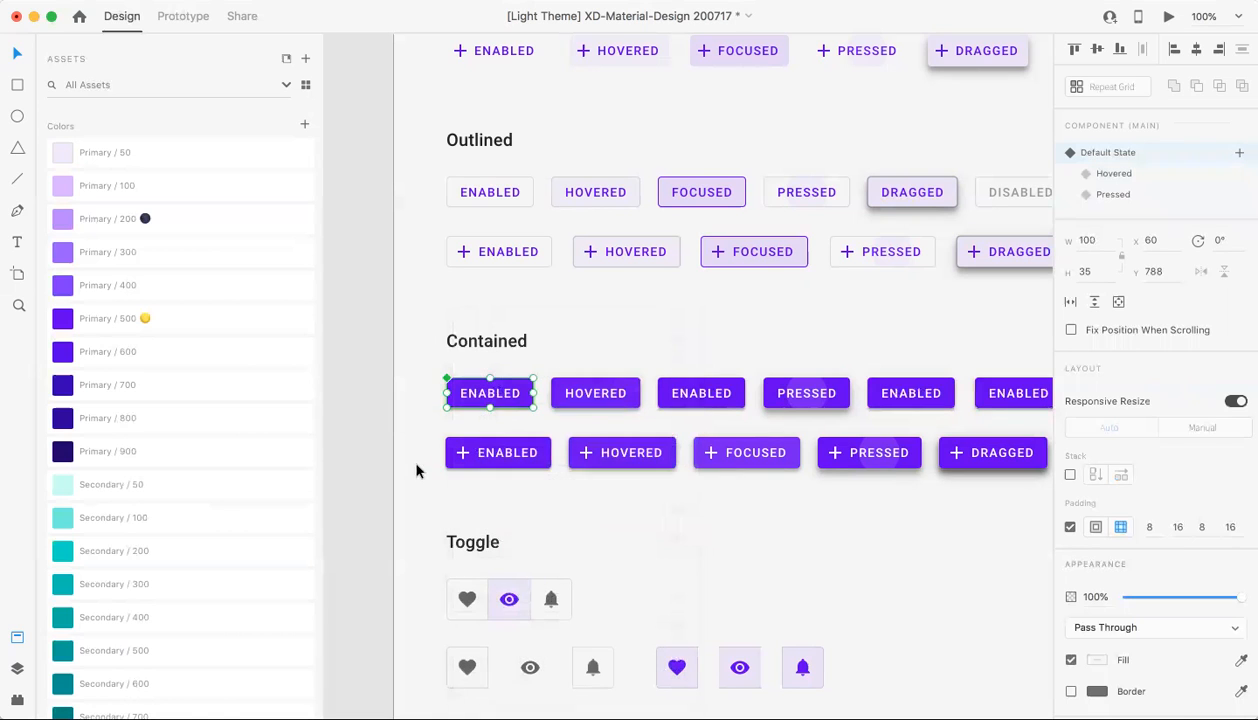
Try the Light / H6 character style on the main Enabled button's label, and apply Light / H4 instead.
double_click(481, 403)
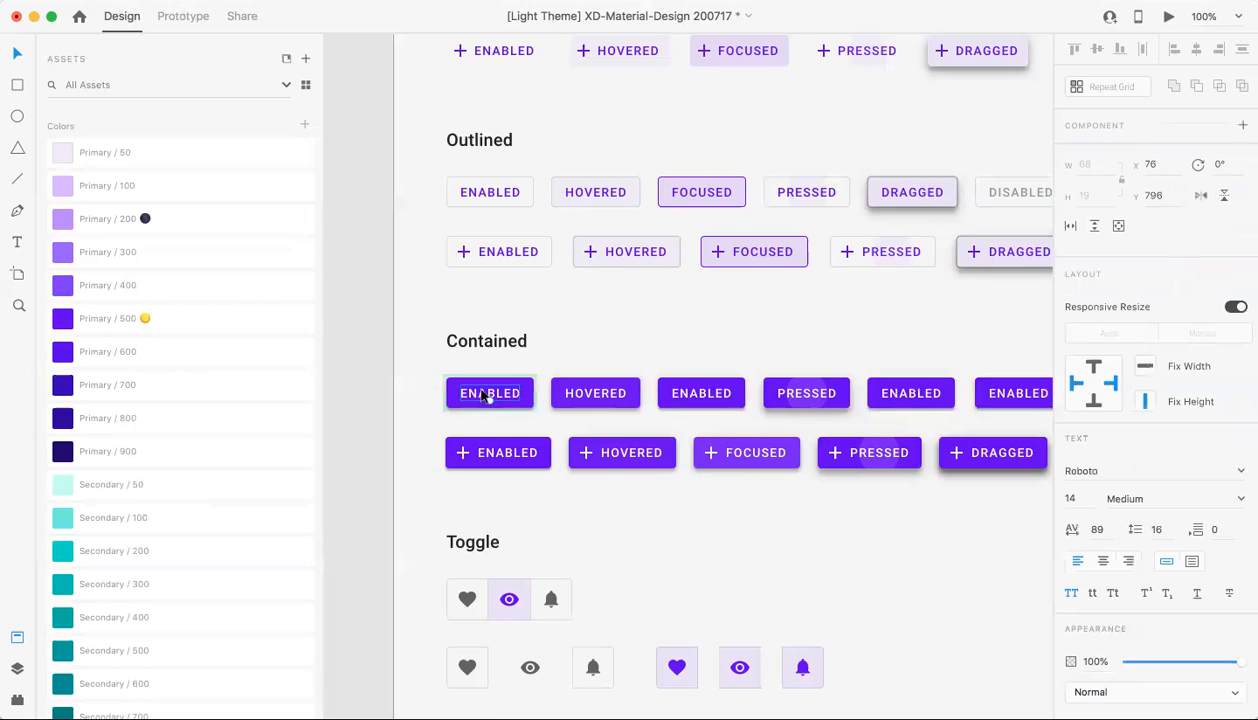
double_click(481, 395)
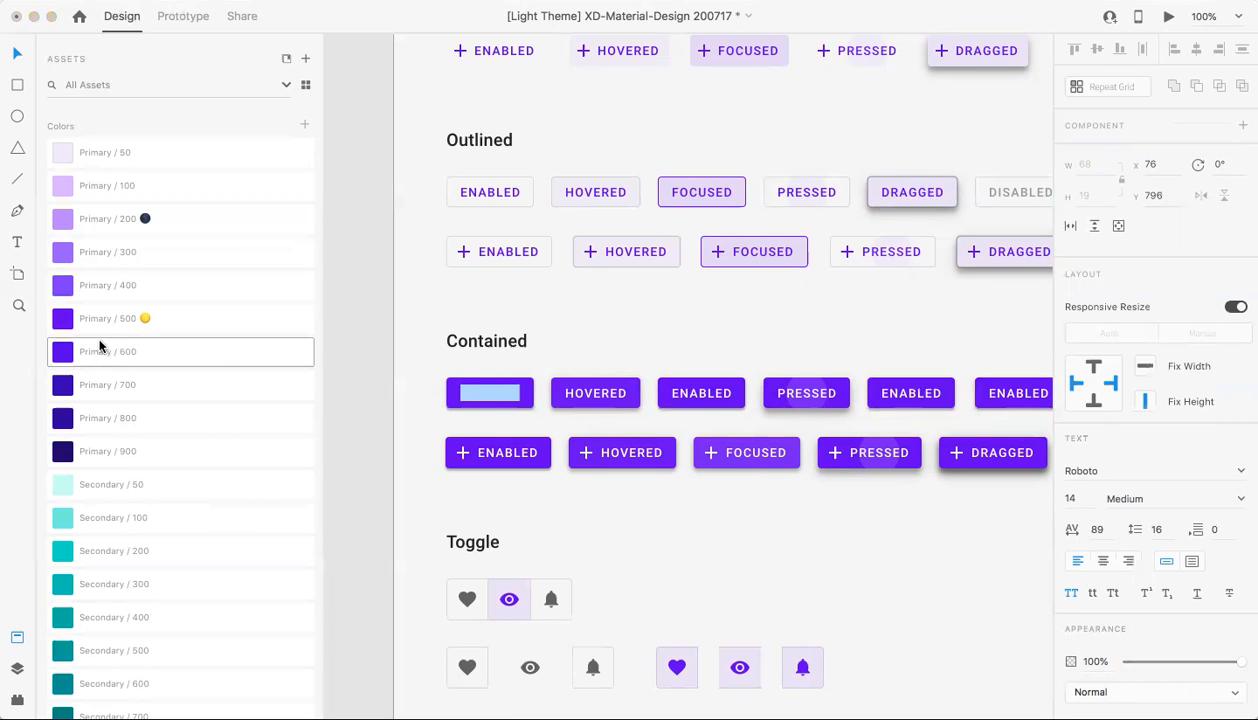
scroll(130, 317, down, 5)
scroll(133, 330, down, 8)
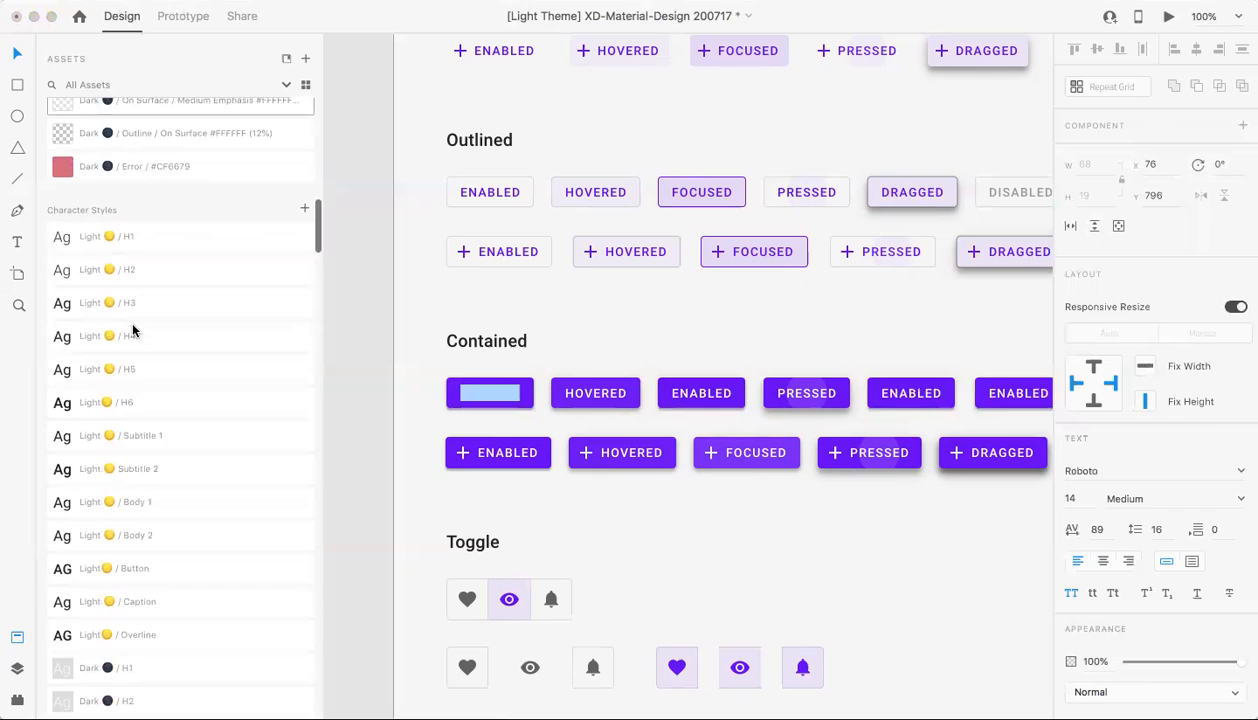
scroll(133, 330, down, 1)
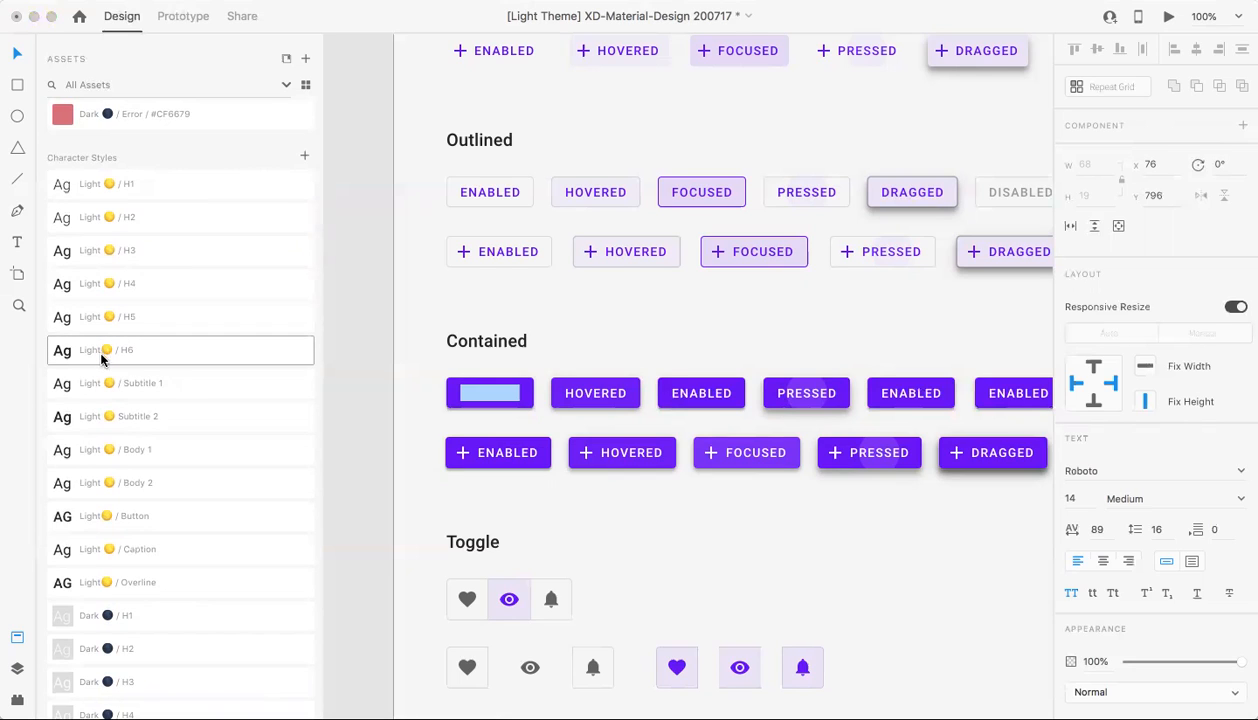
mouse_move(100, 357)
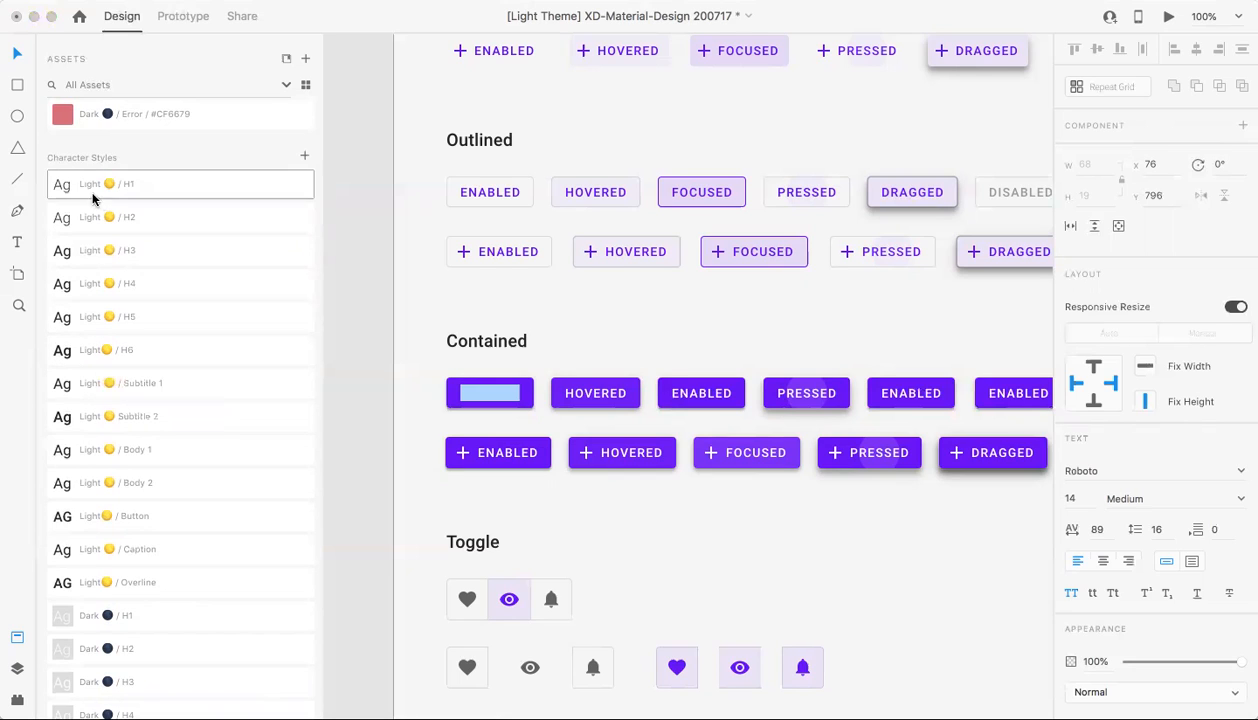
click(72, 351)
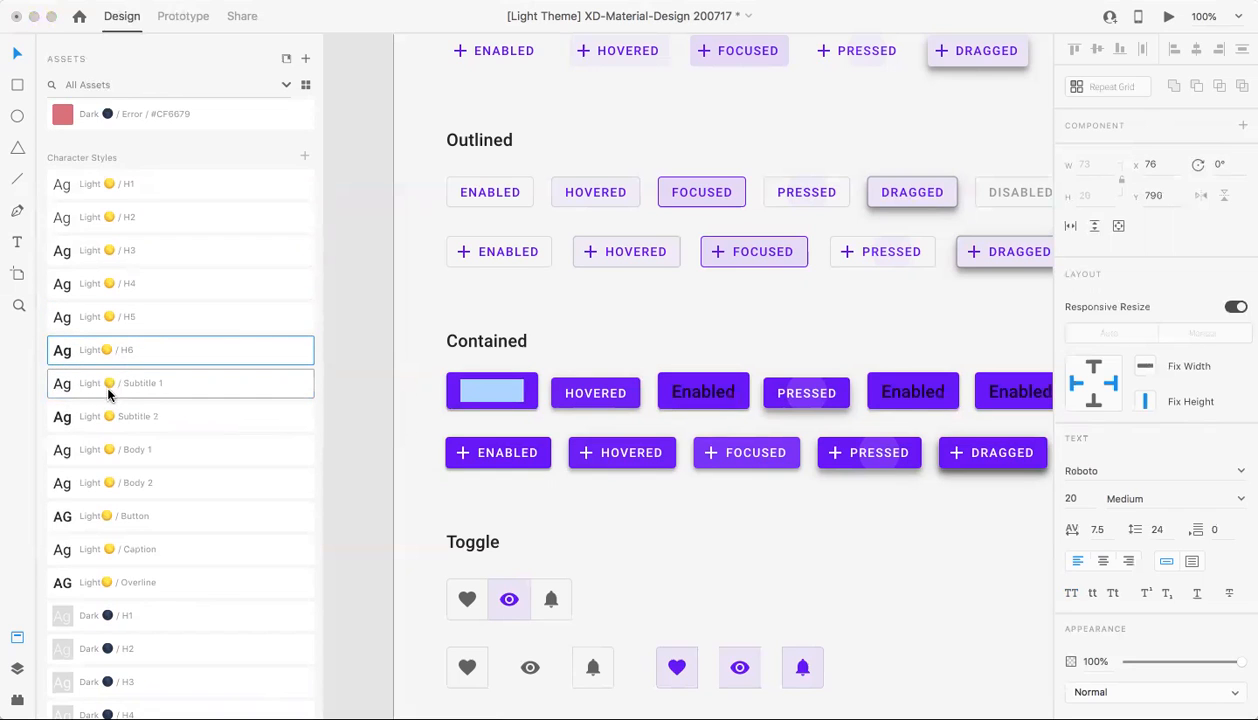
click(111, 286)
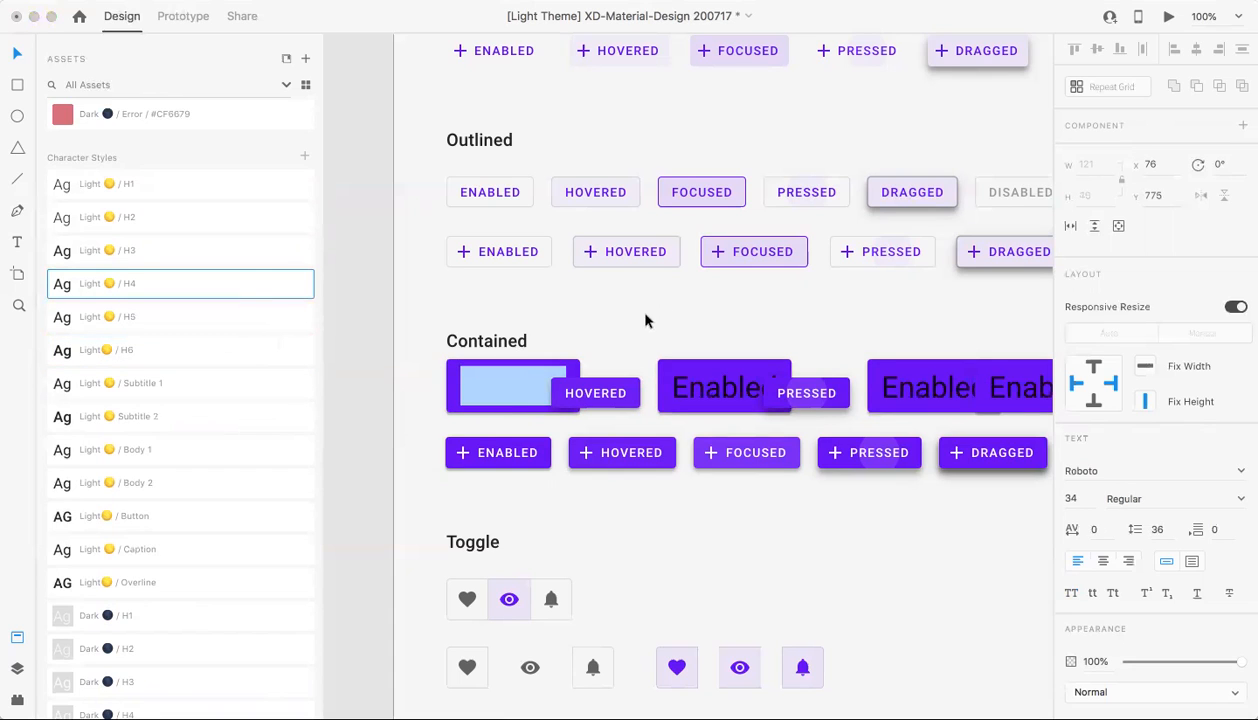
key(Escape)
Delete the remaining button instances beside the main Enabled button in the Contained section's upper row.
click(627, 390)
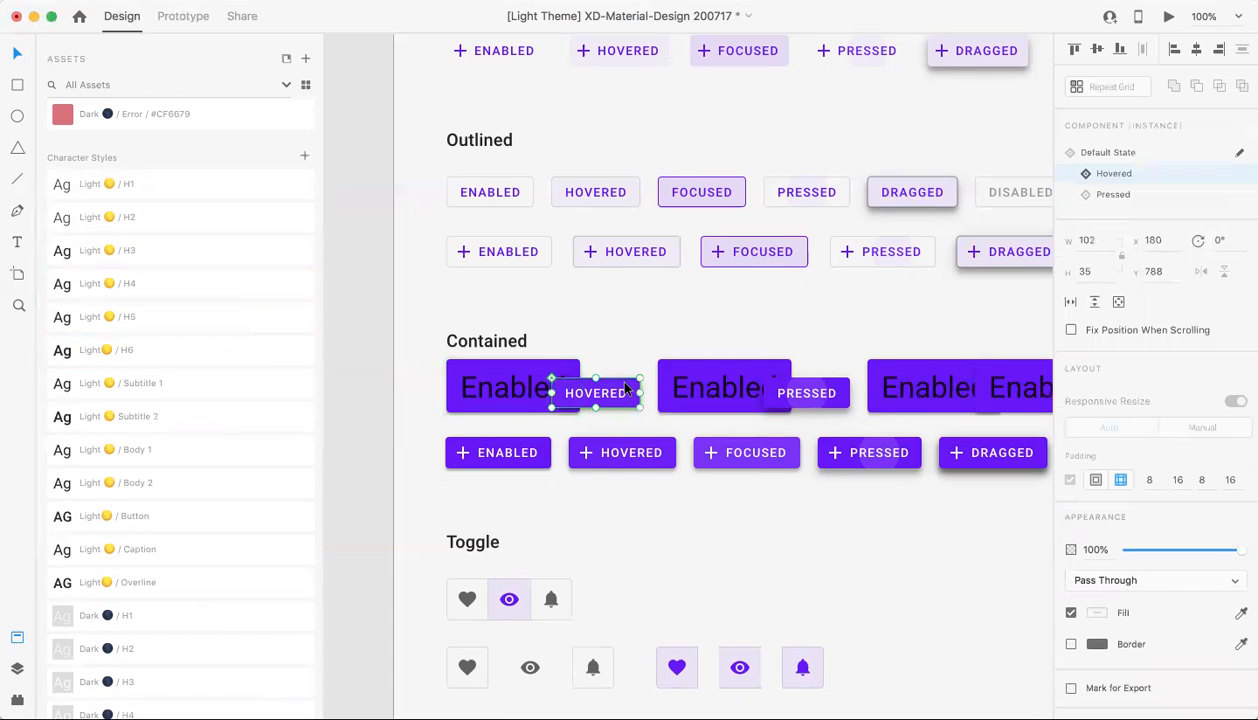
key(Delete)
click(703, 388)
key(Delete)
click(776, 393)
key(Delete)
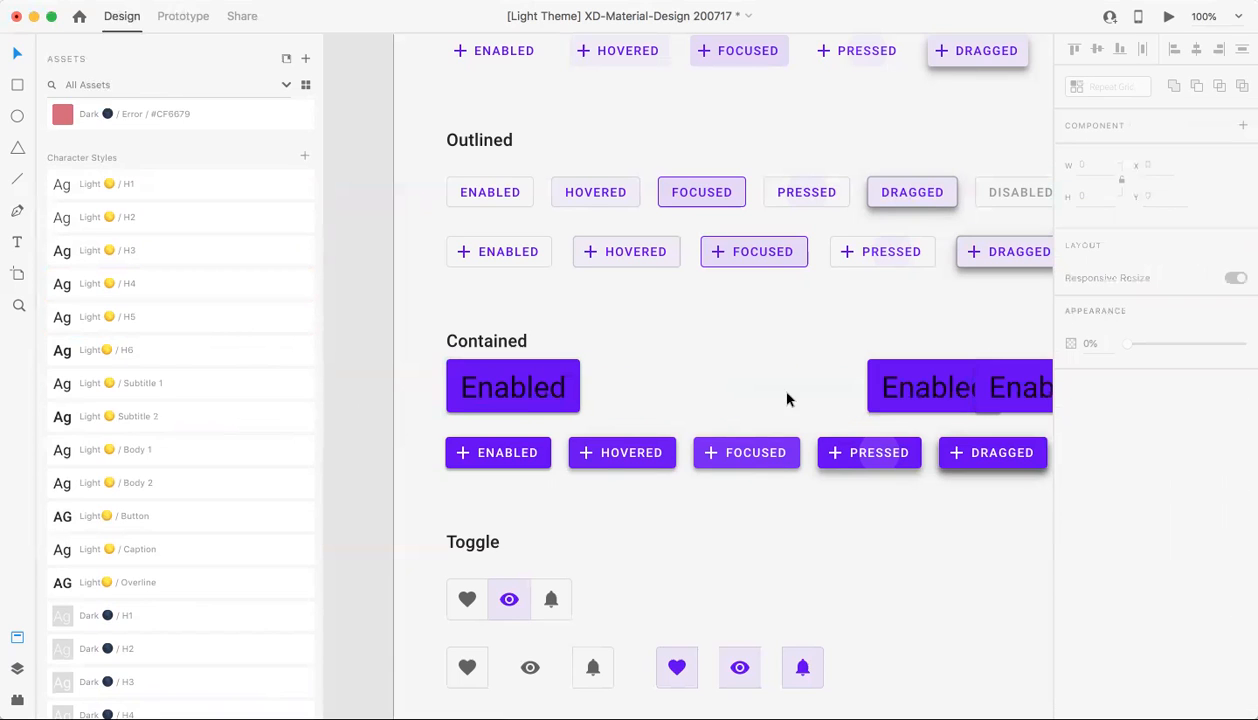
click(893, 390)
key(Delete)
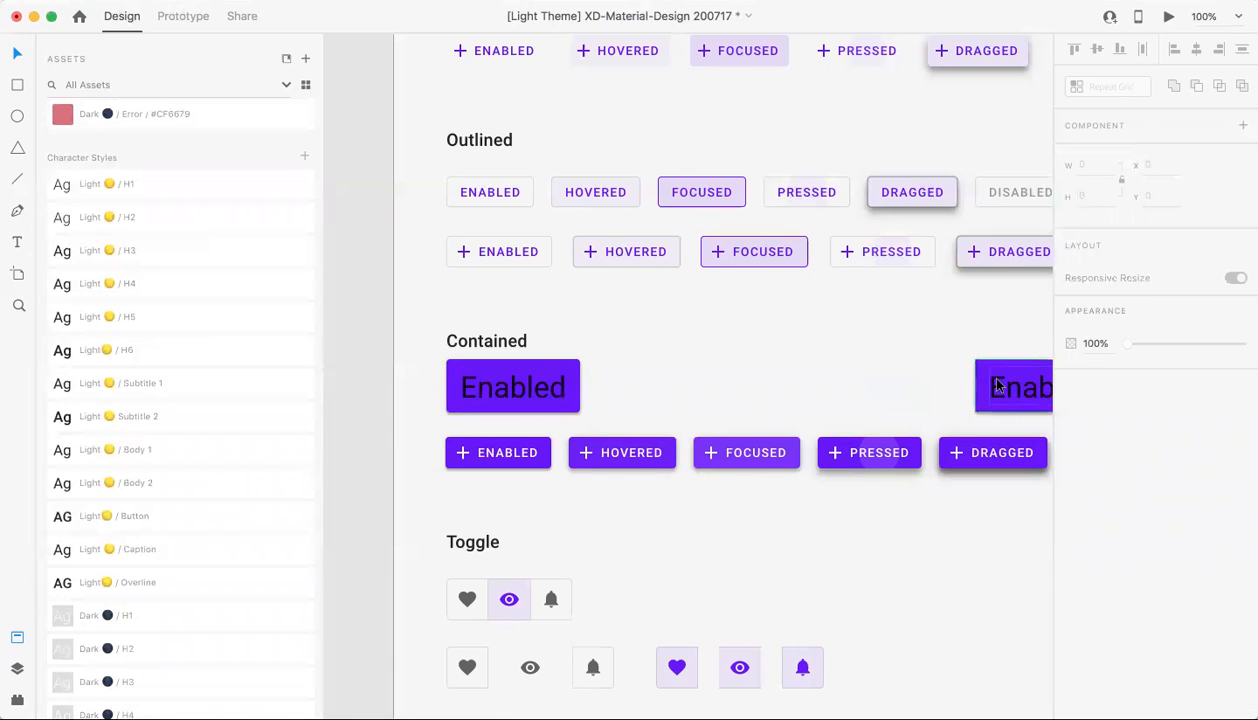
click(996, 385)
key(Delete)
Apply the Primary / 50 color to the main contained button's Enabled label.
click(548, 378)
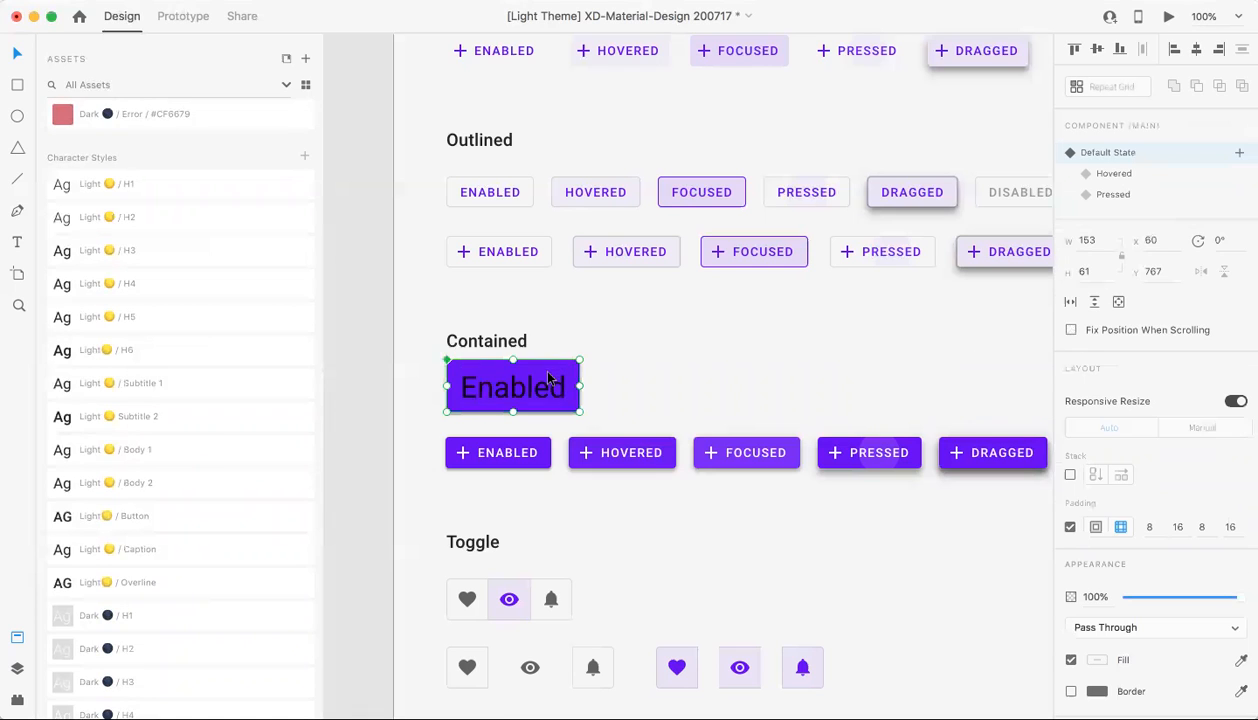
double_click(503, 388)
double_click(503, 388)
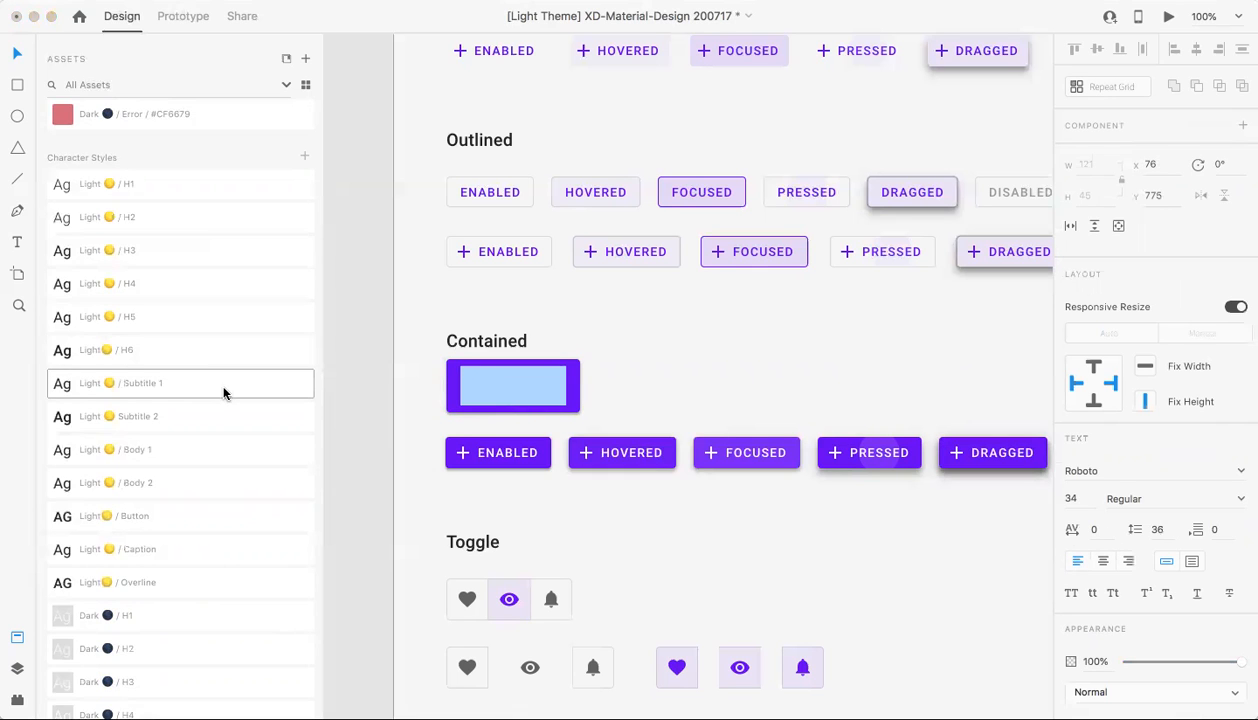
scroll(222, 396, up, 10)
scroll(222, 396, up, 6)
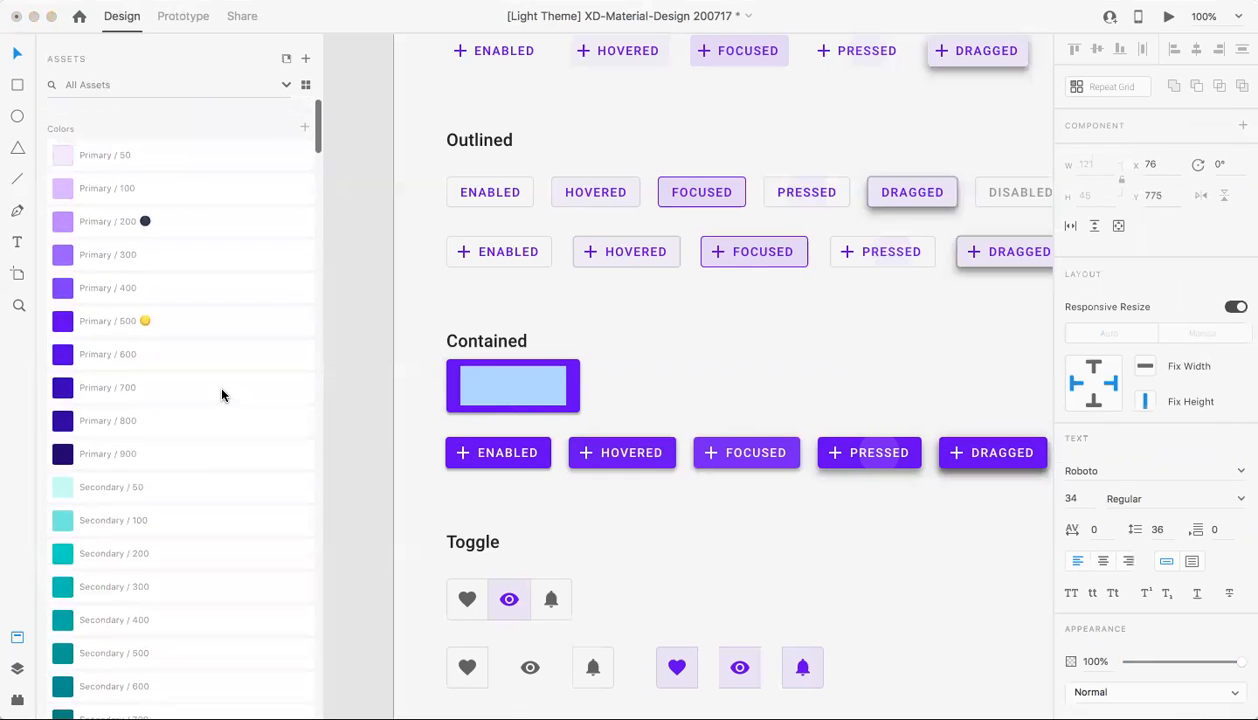
click(194, 153)
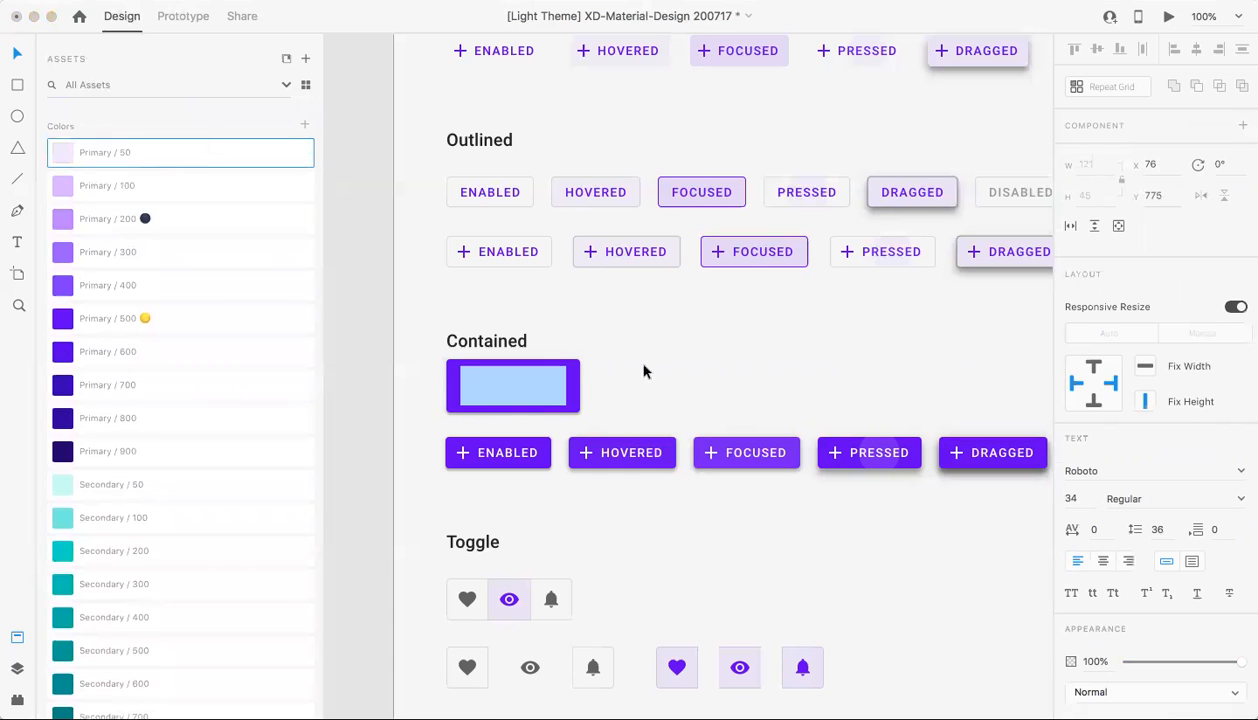
key(Escape)
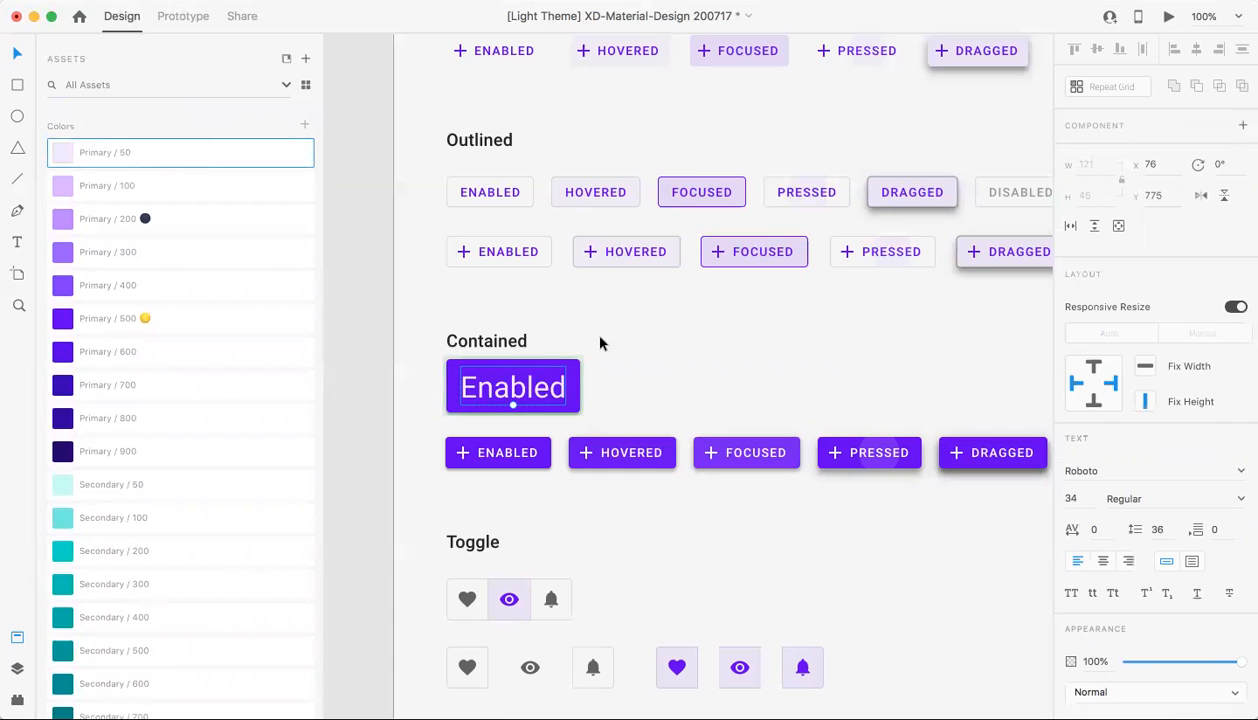
key(Escape)
Examine the layout, padding and appearance properties of the main contained button and its inner group and label.
click(475, 374)
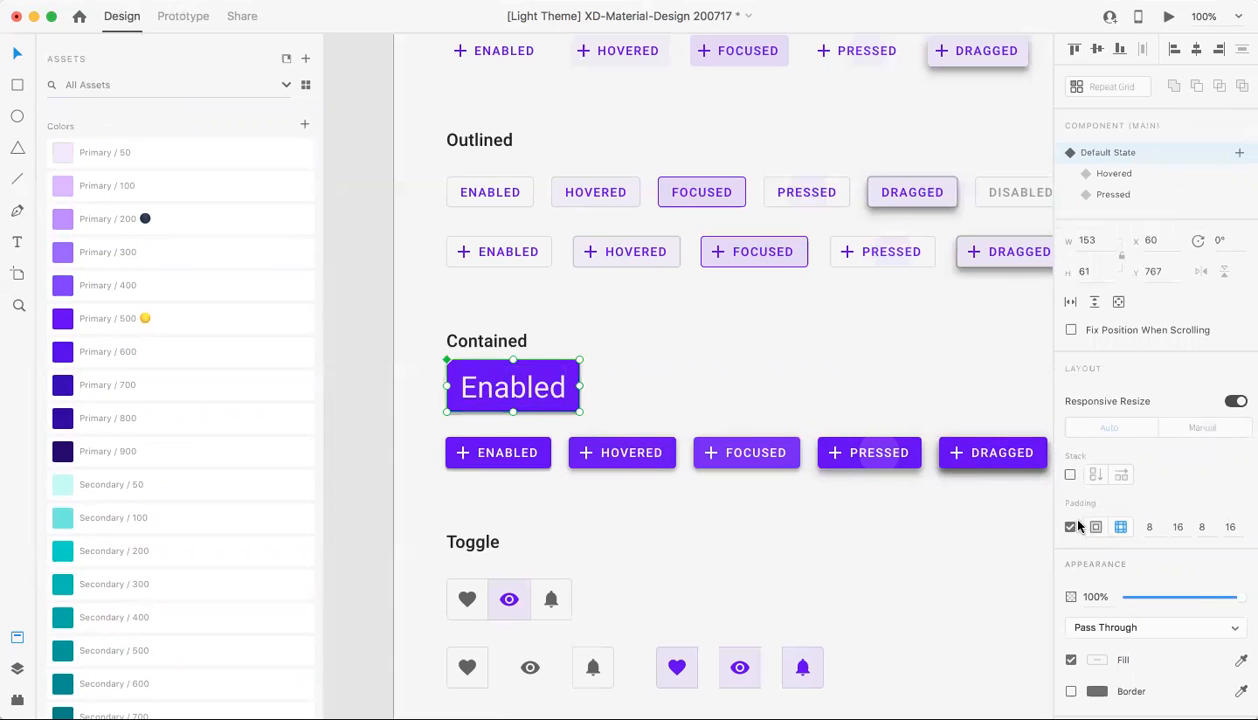
click(685, 382)
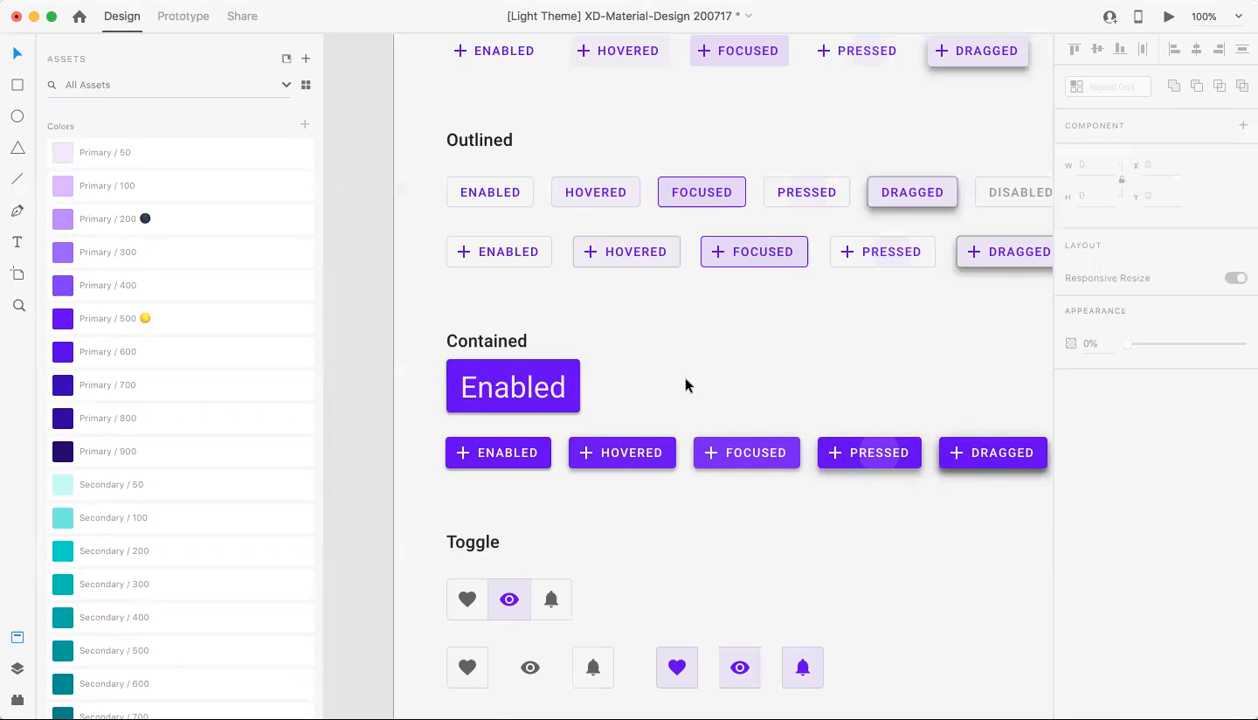
click(572, 371)
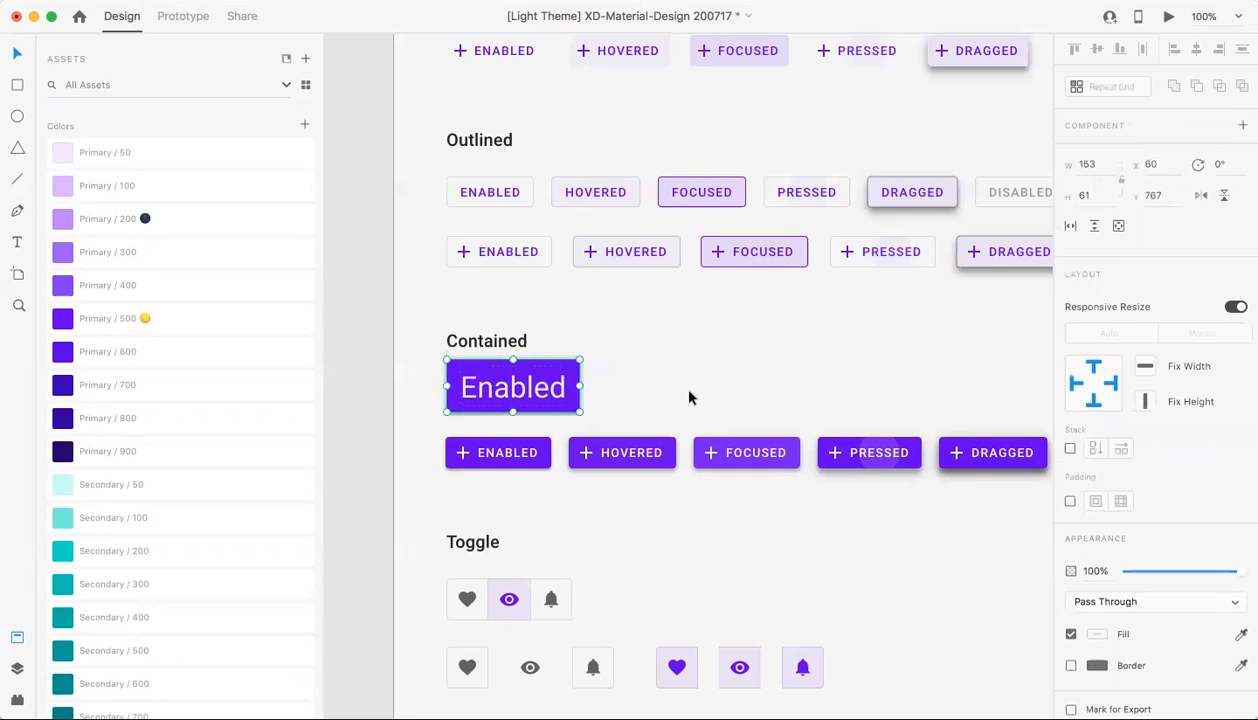
scroll(1115, 558, down, 2)
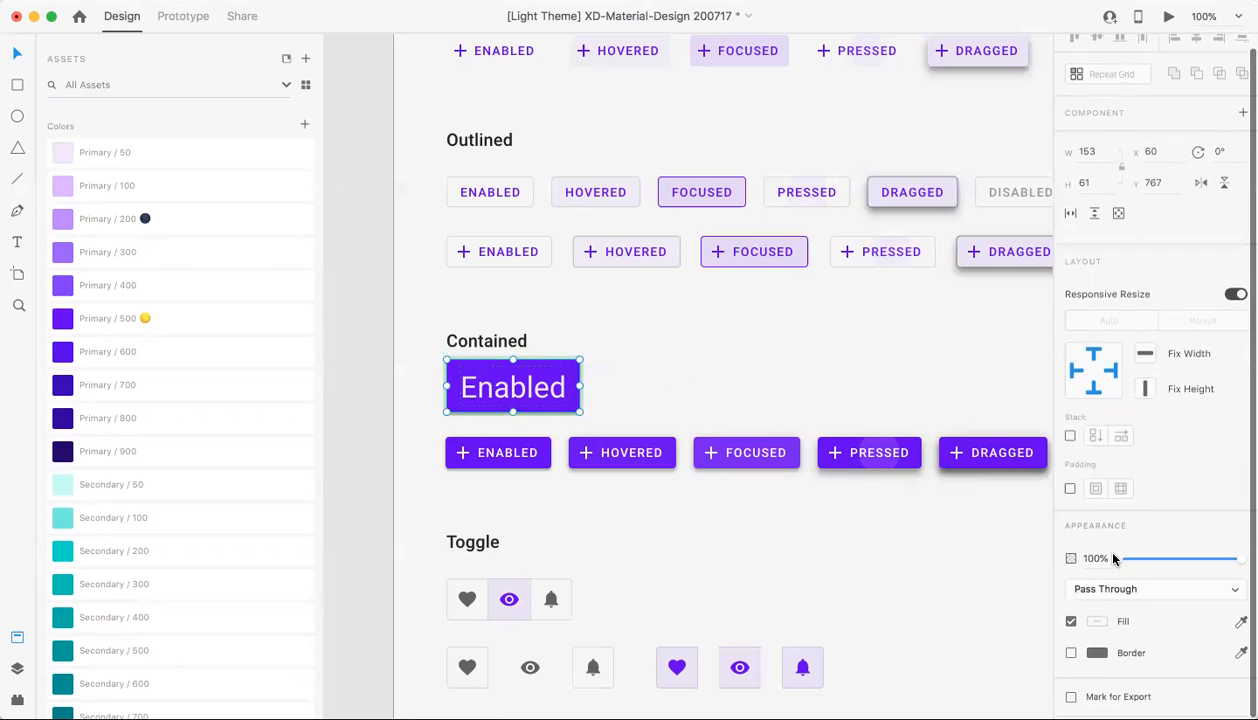
click(632, 357)
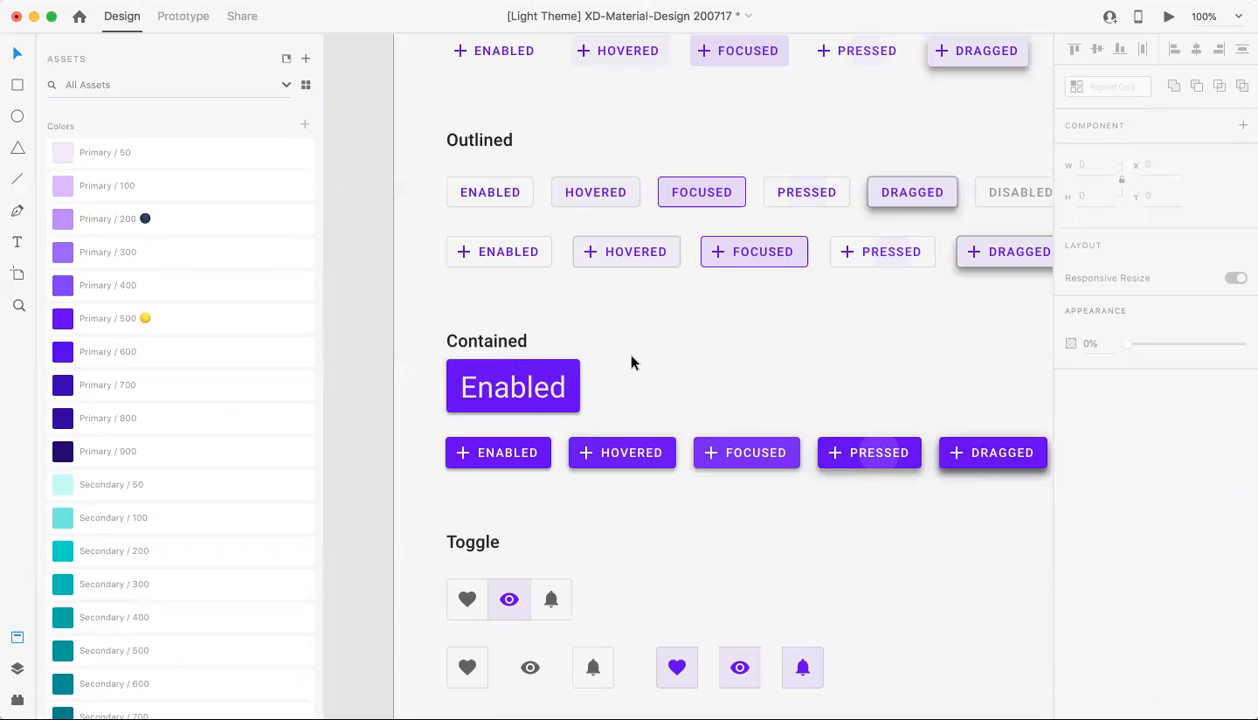
click(575, 367)
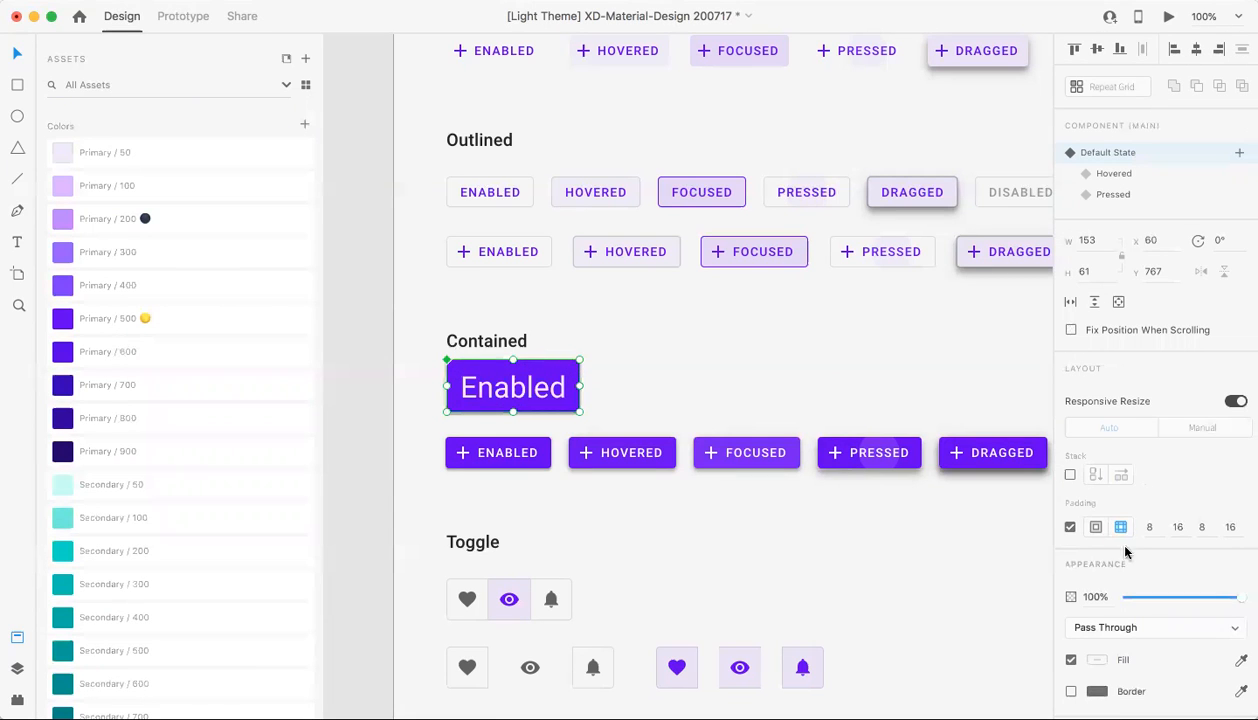
scroll(1131, 563, down, 1)
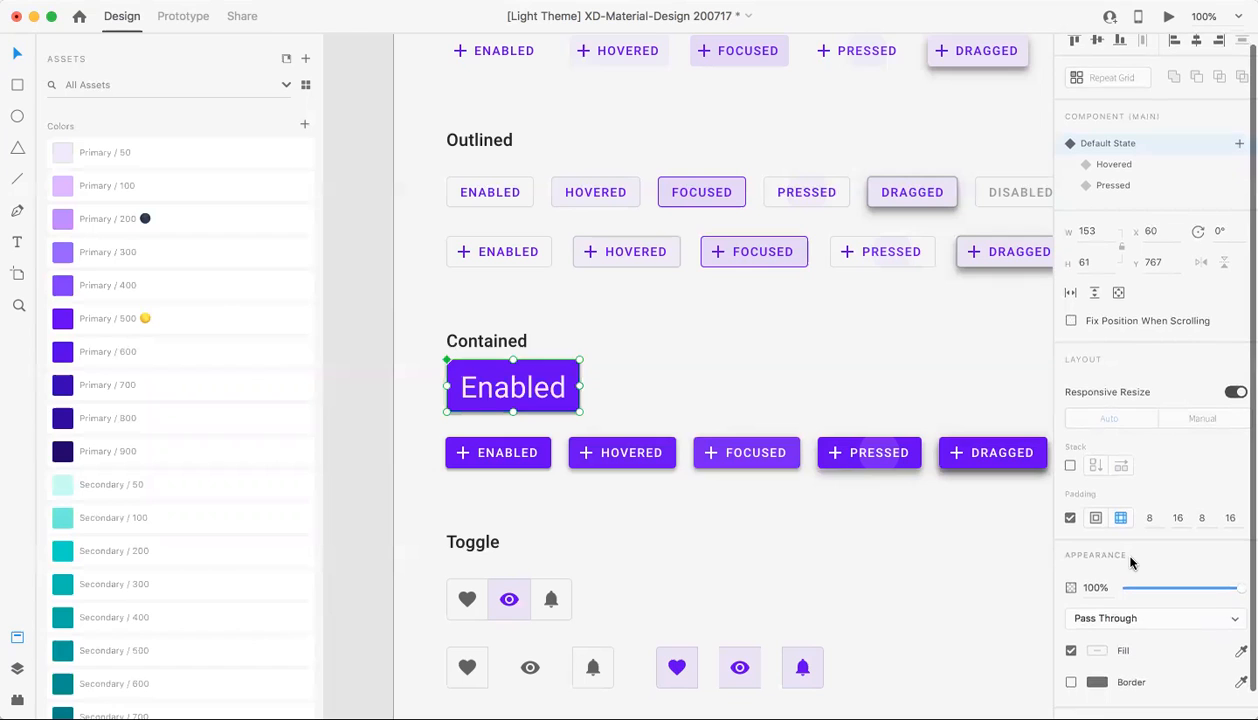
double_click(467, 369)
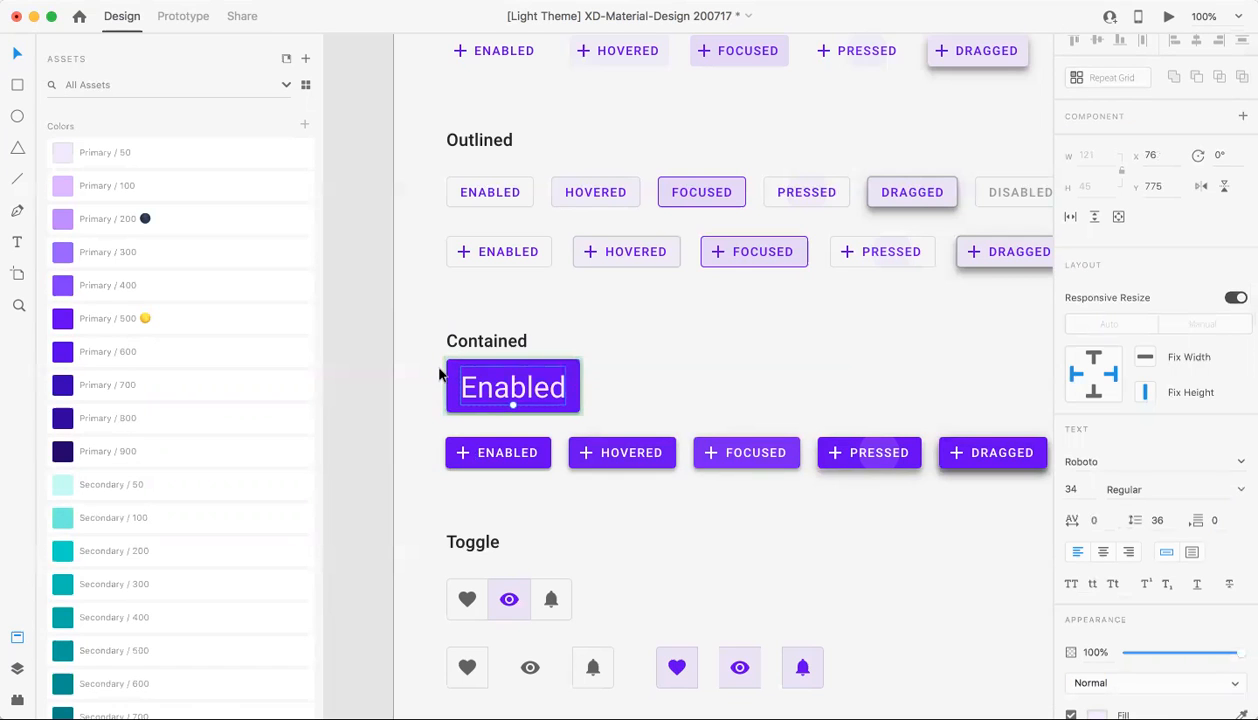
key(Escape)
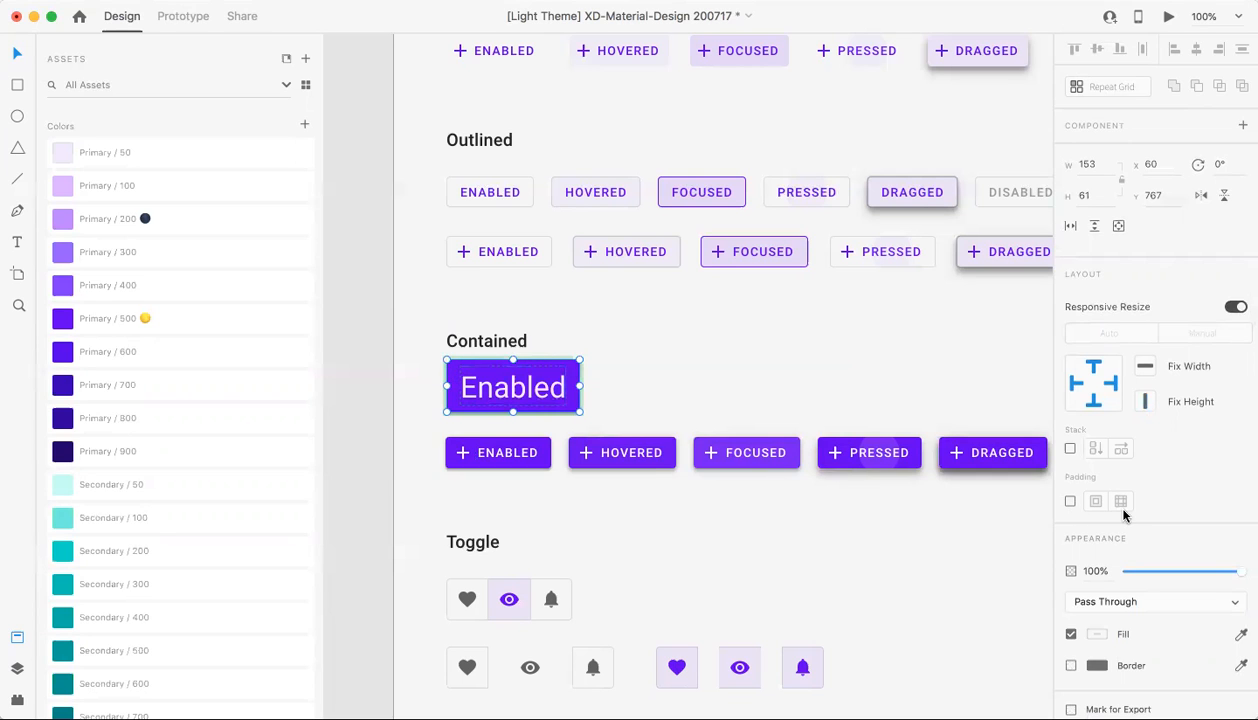
scroll(1123, 514, down, 1)
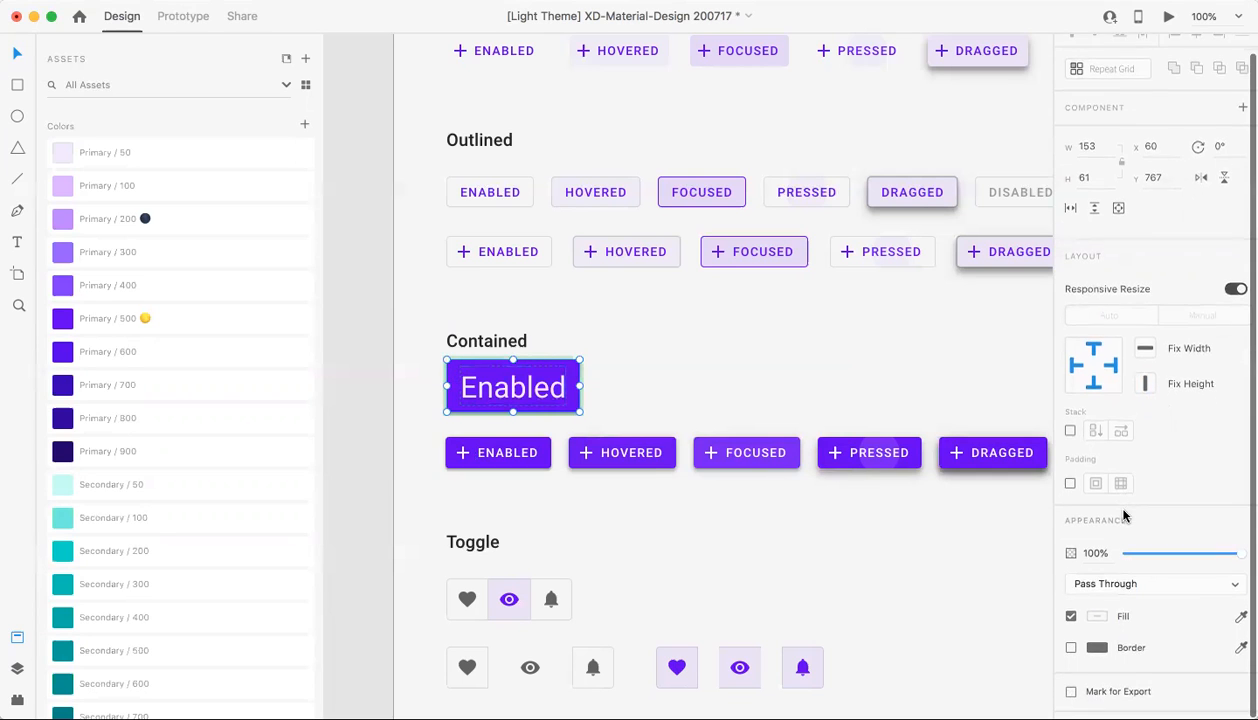
Drill down through the main contained button's nested layers to inspect its background shape, then clear the selection.
click(432, 371)
click(450, 369)
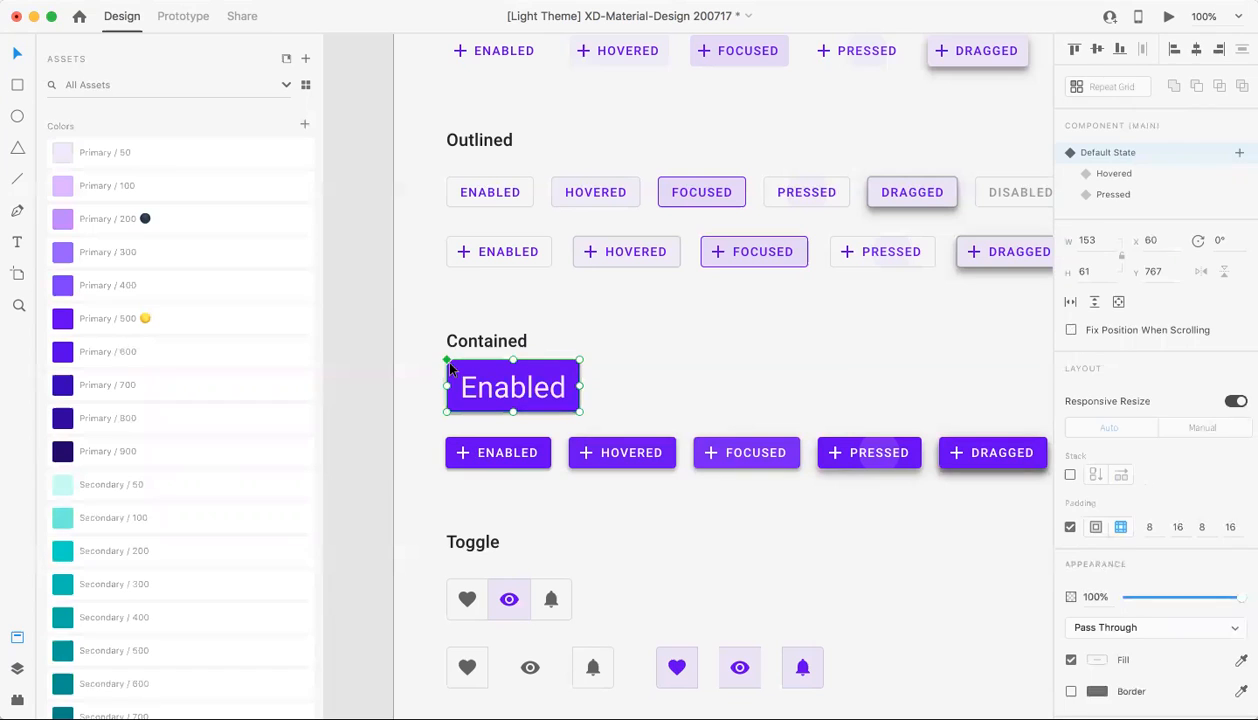
click(450, 369)
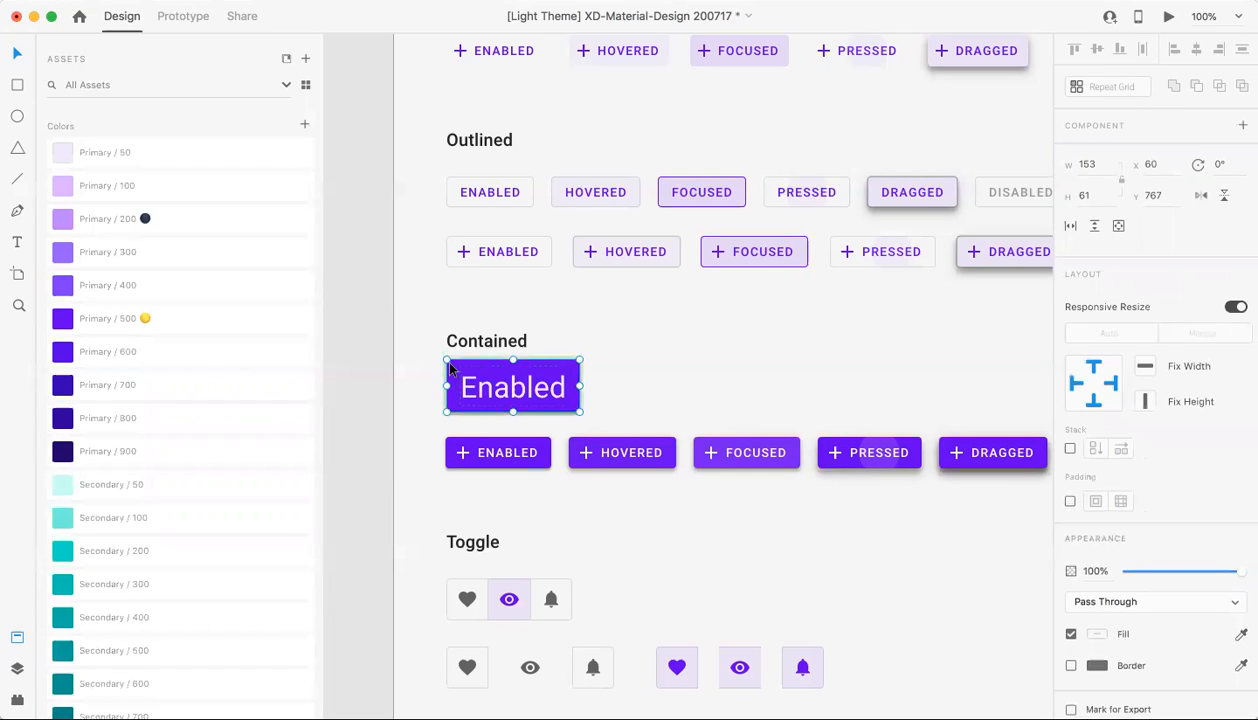
click(450, 369)
click(450, 369)
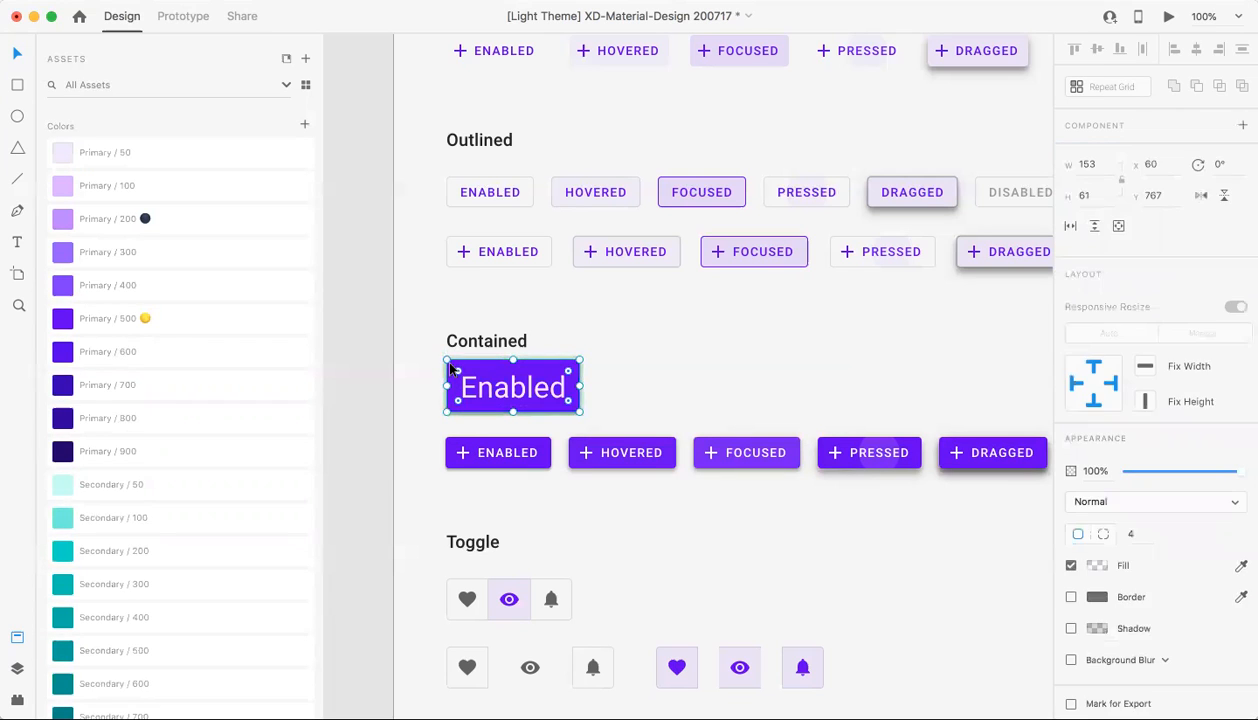
click(452, 394)
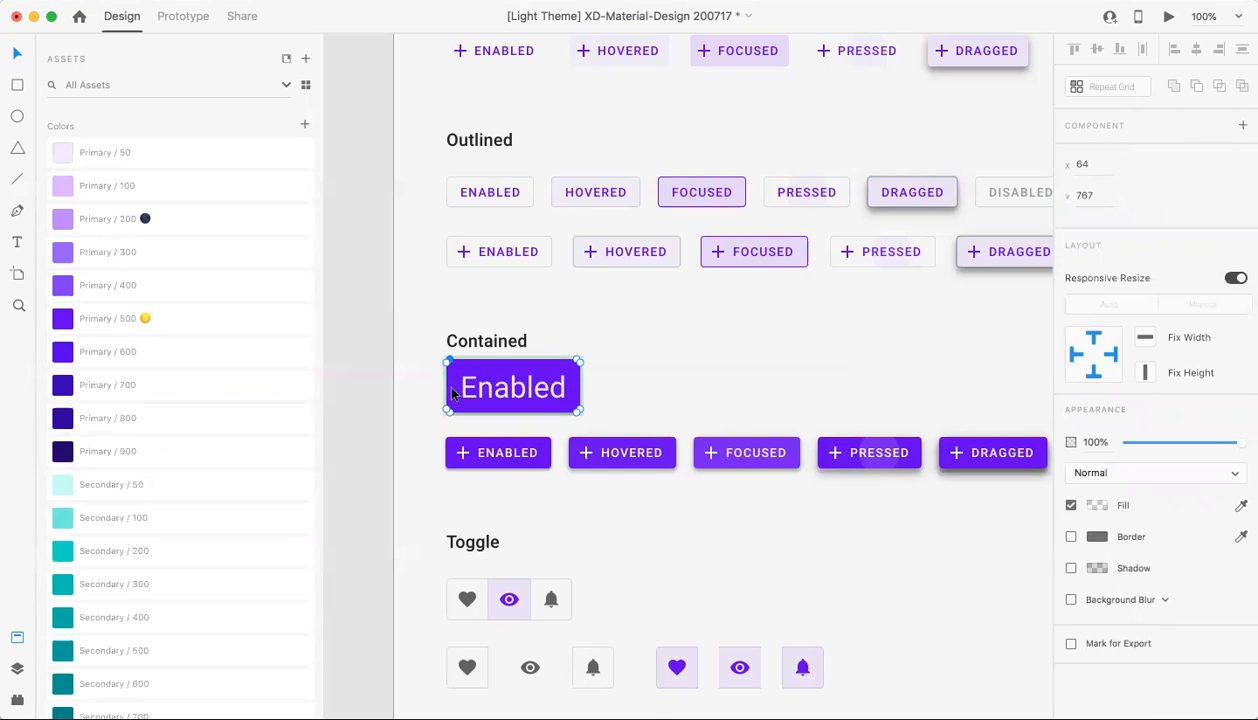
right_click(452, 394)
key(Escape)
click(556, 332)
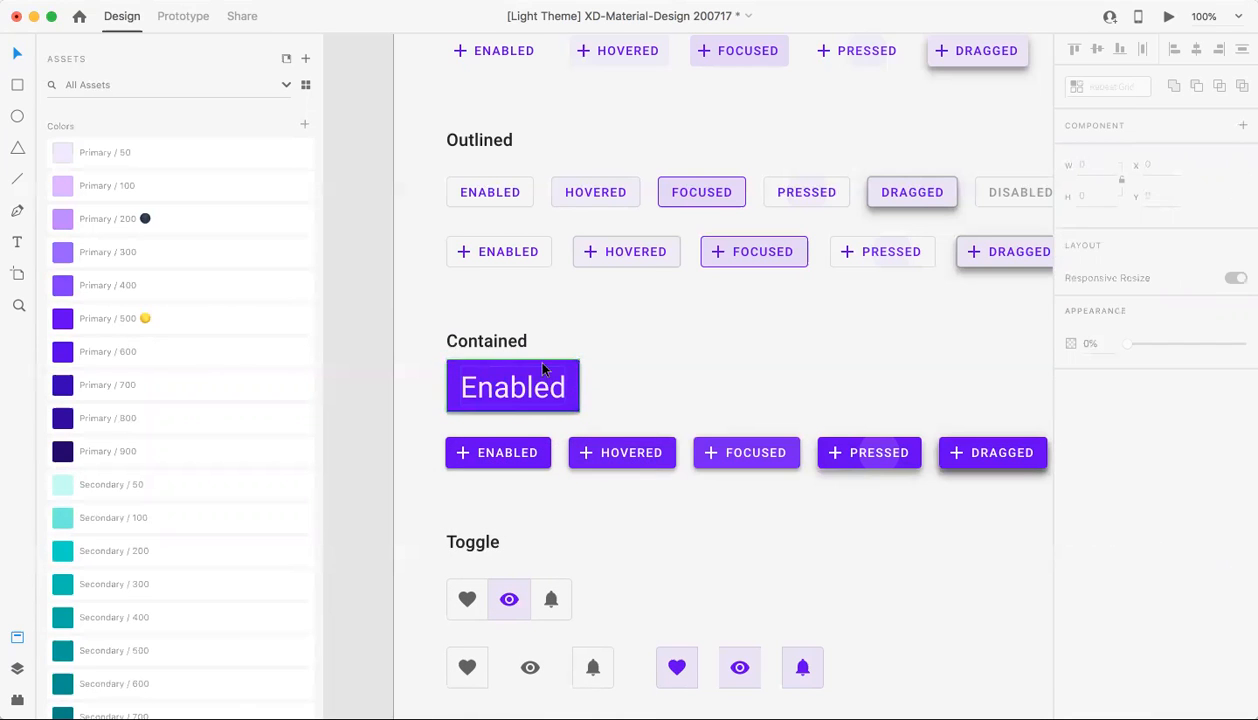
Compare the main contained button's Hovered and Pressed states with its Default State, ending on the Default State.
click(543, 370)
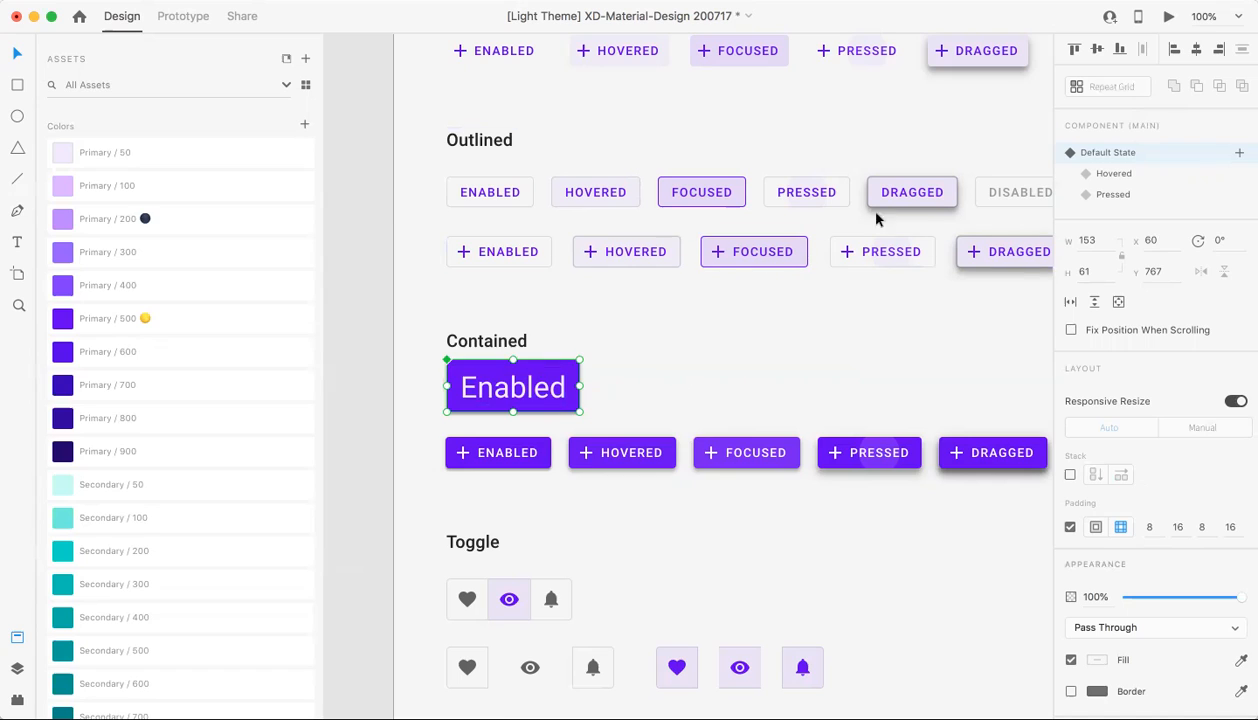
click(1107, 175)
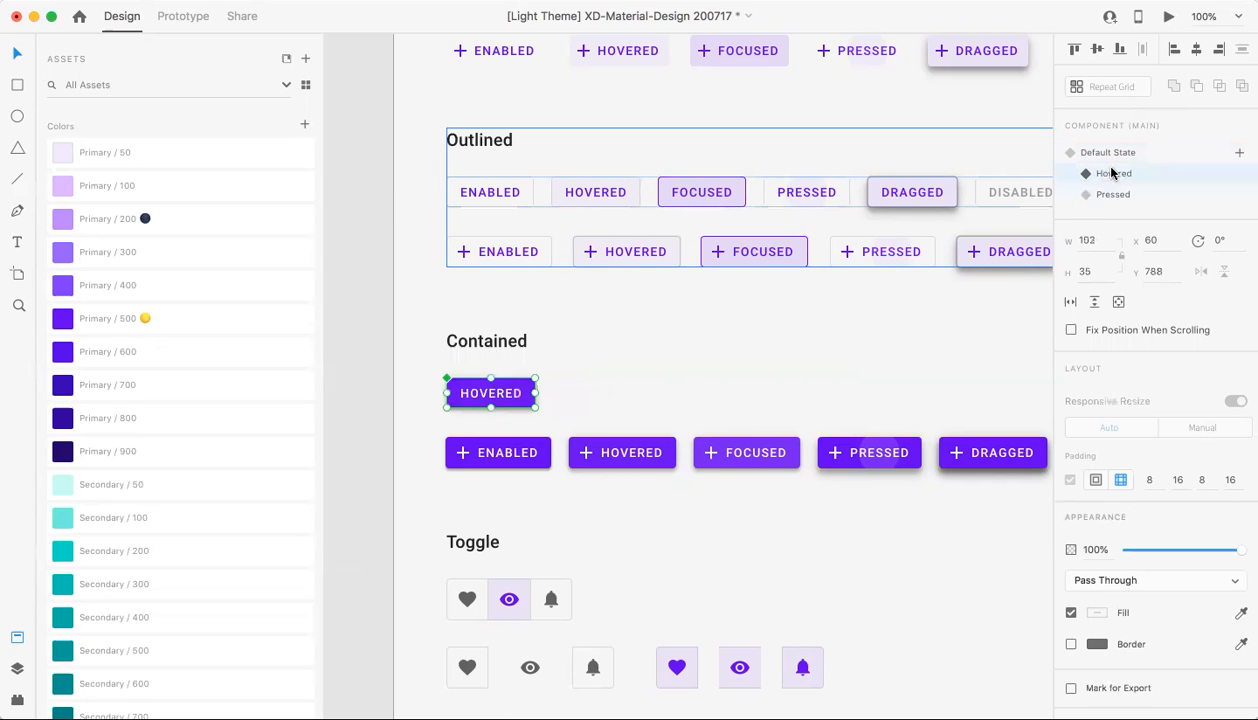
click(1113, 196)
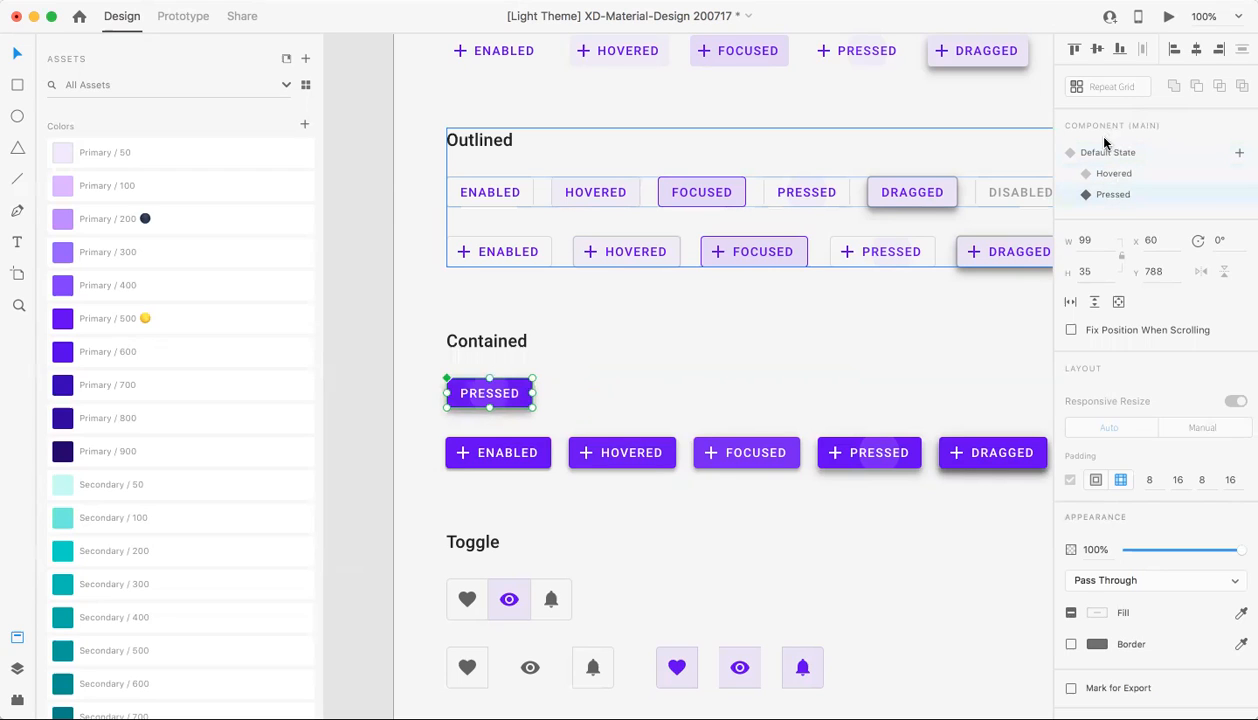
click(1105, 153)
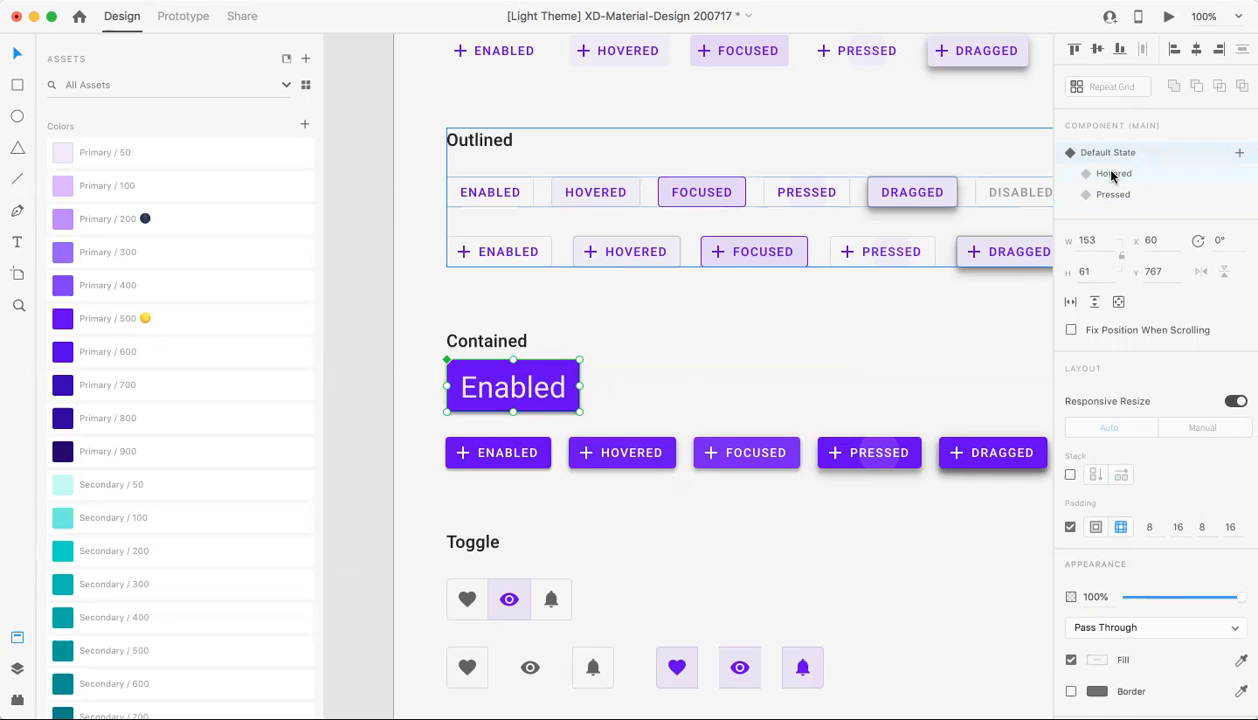
click(1112, 175)
click(1113, 196)
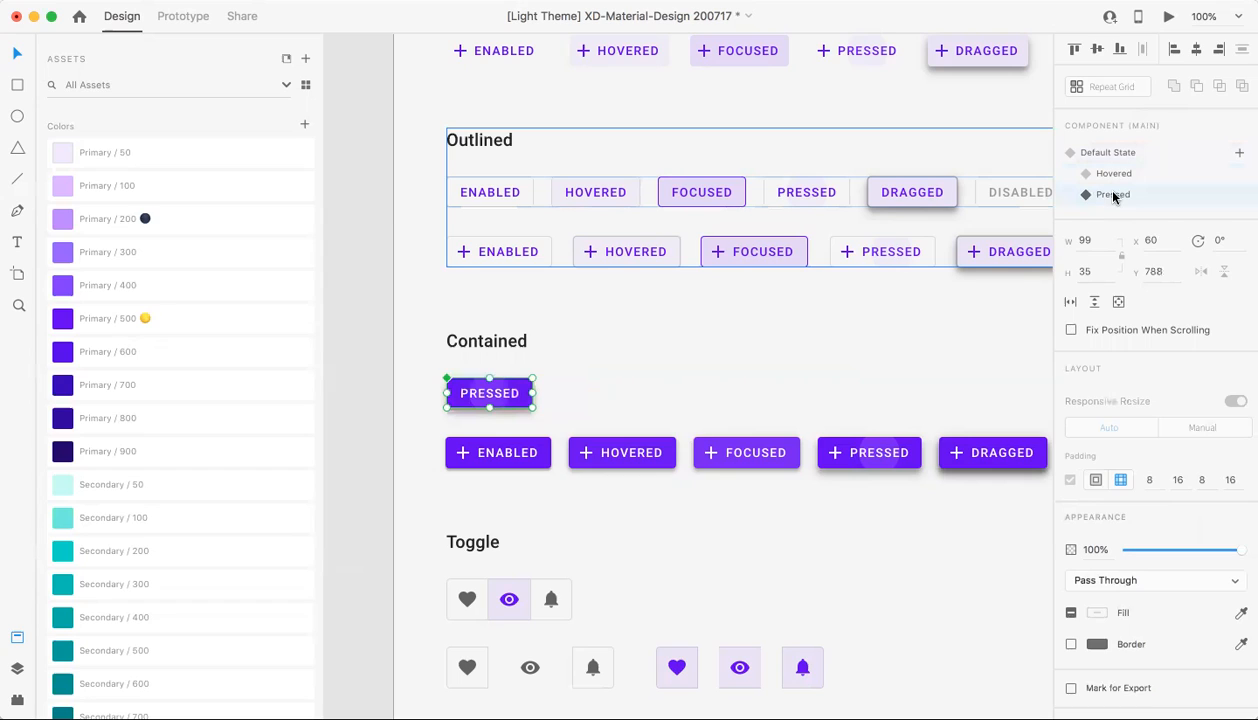
click(1113, 153)
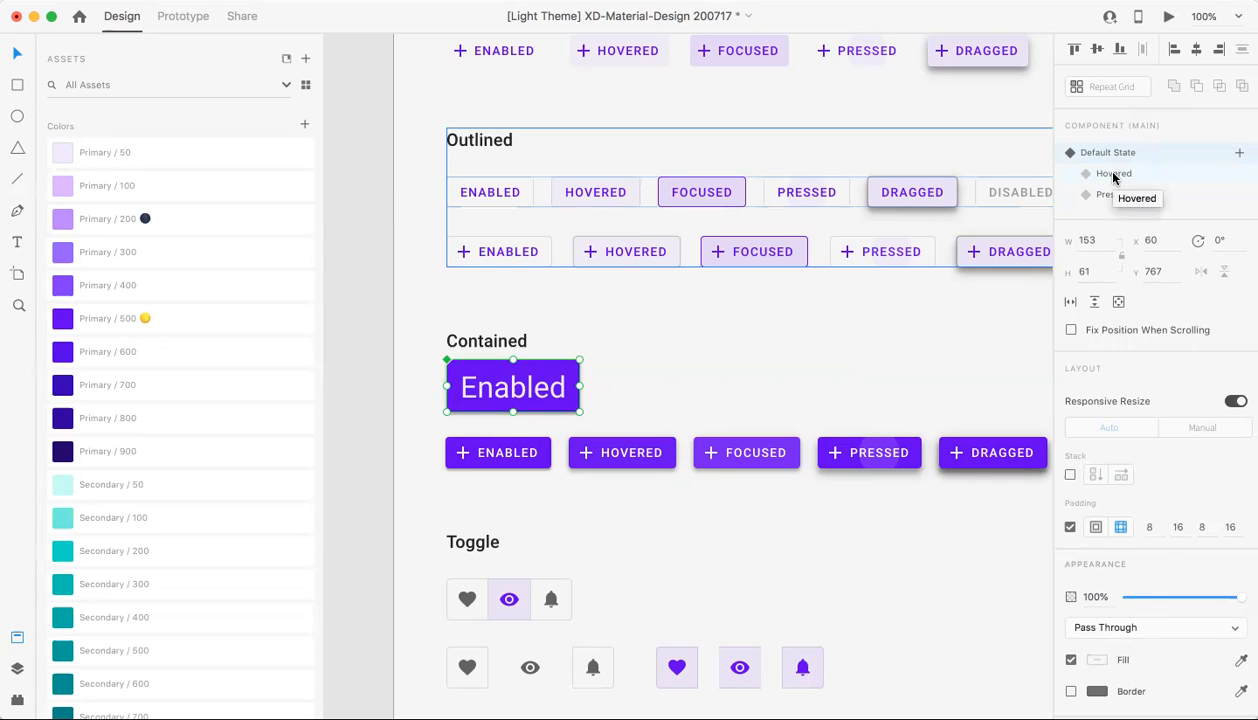
Delete the Hovered and Pressed states from the main contained button component.
click(1113, 175)
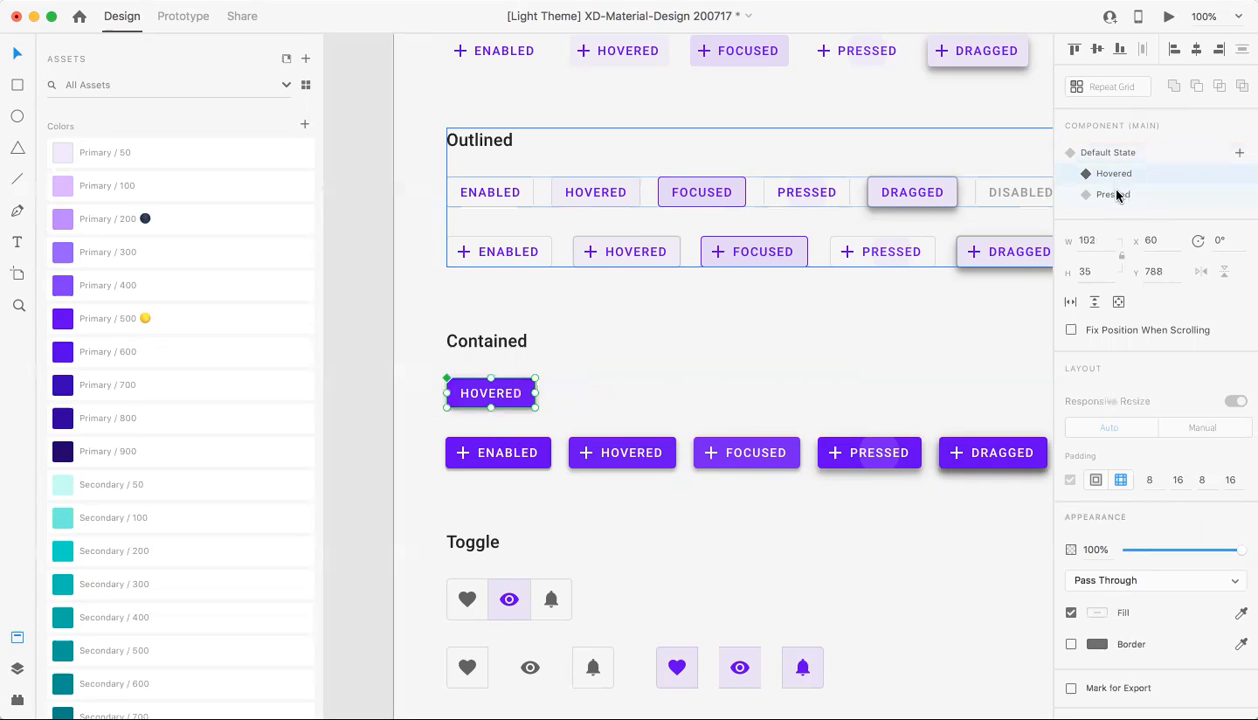
right_click(1099, 176)
click(1118, 179)
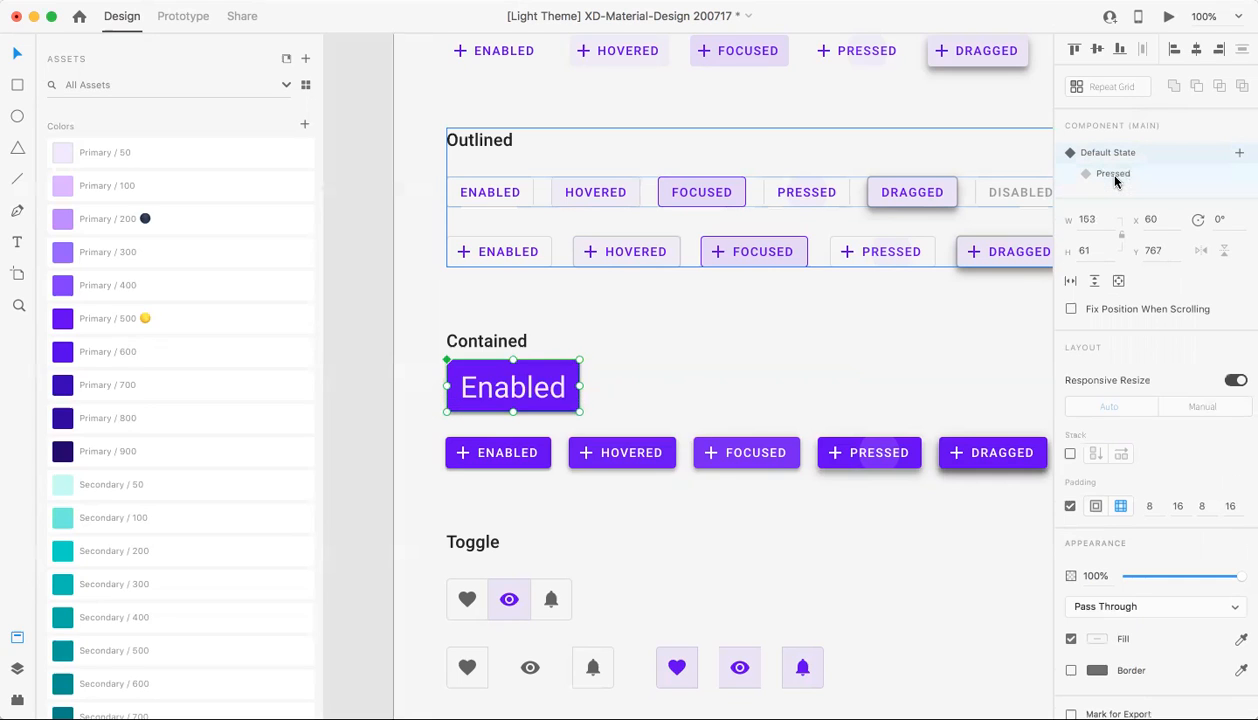
click(1113, 175)
right_click(1115, 178)
click(1125, 186)
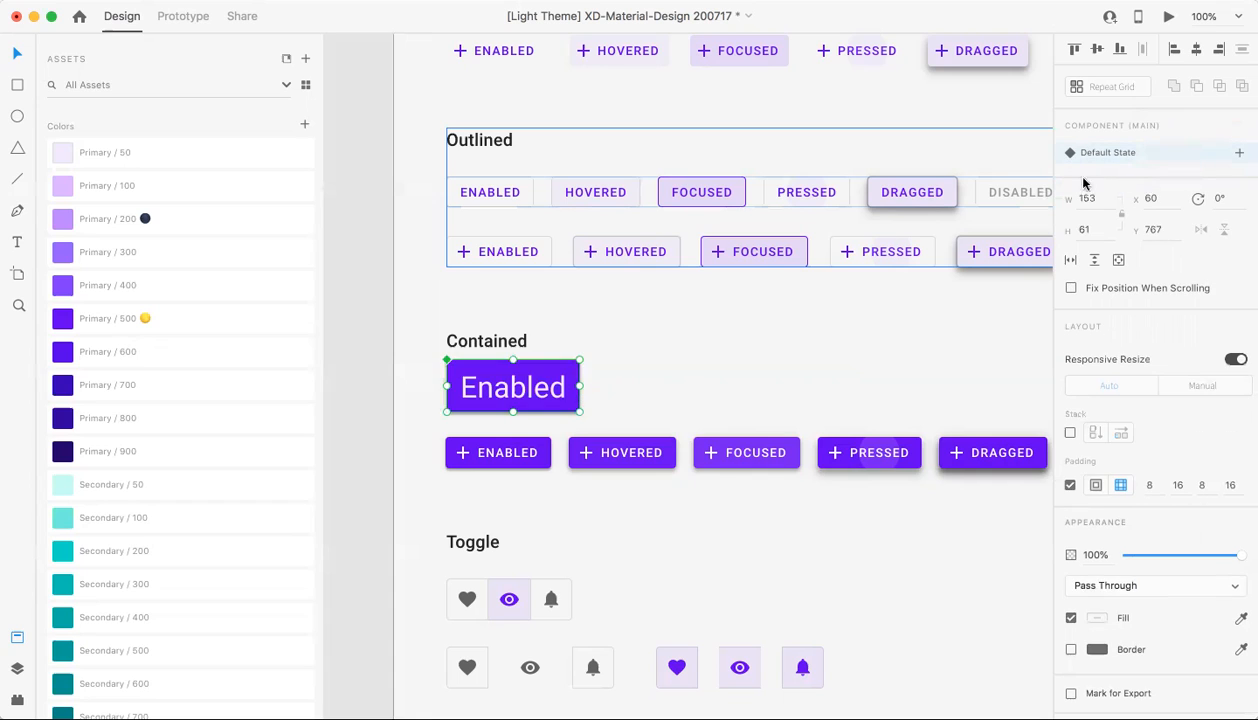
Add a Hover State to the main contained button, keeping its suggested name, and deselect the button.
click(1239, 155)
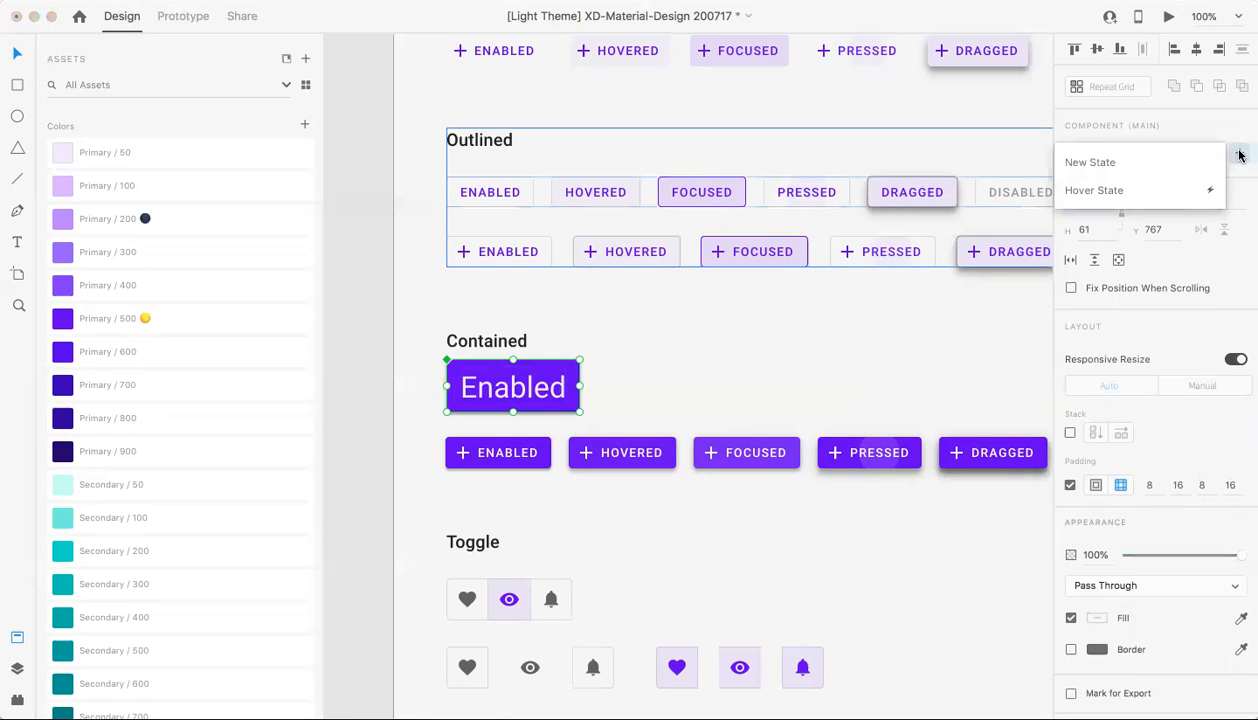
click(1162, 192)
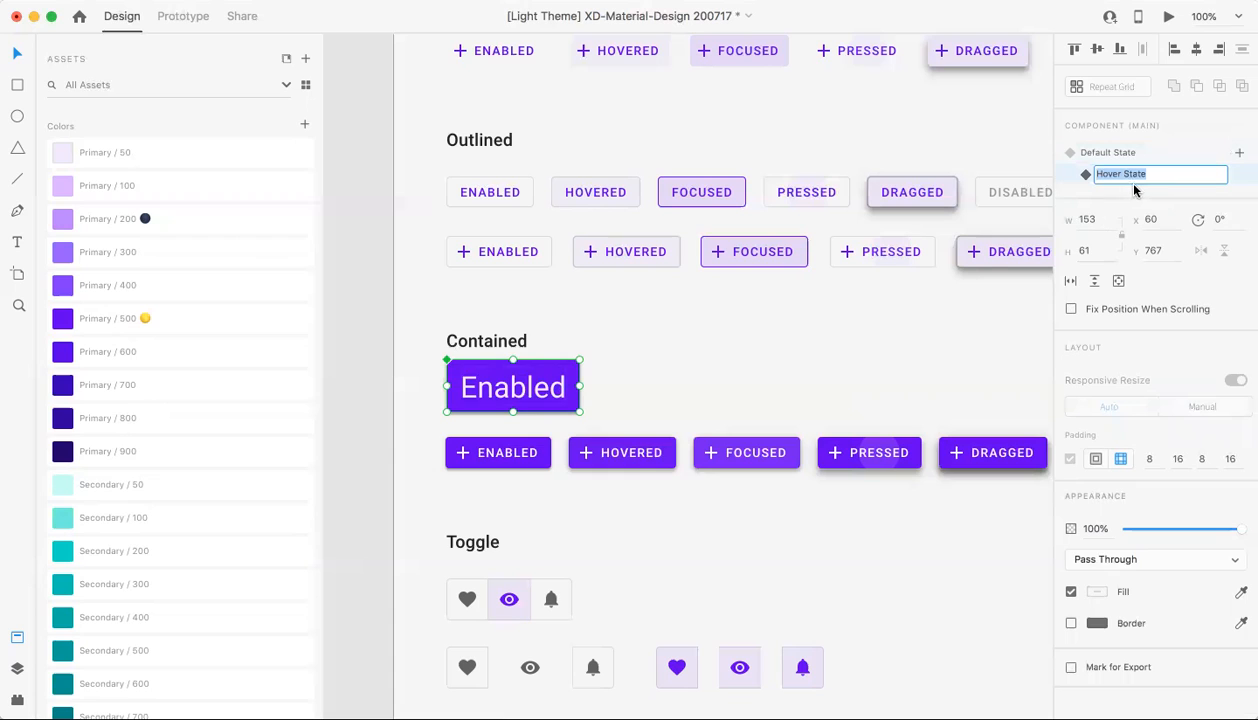
click(645, 390)
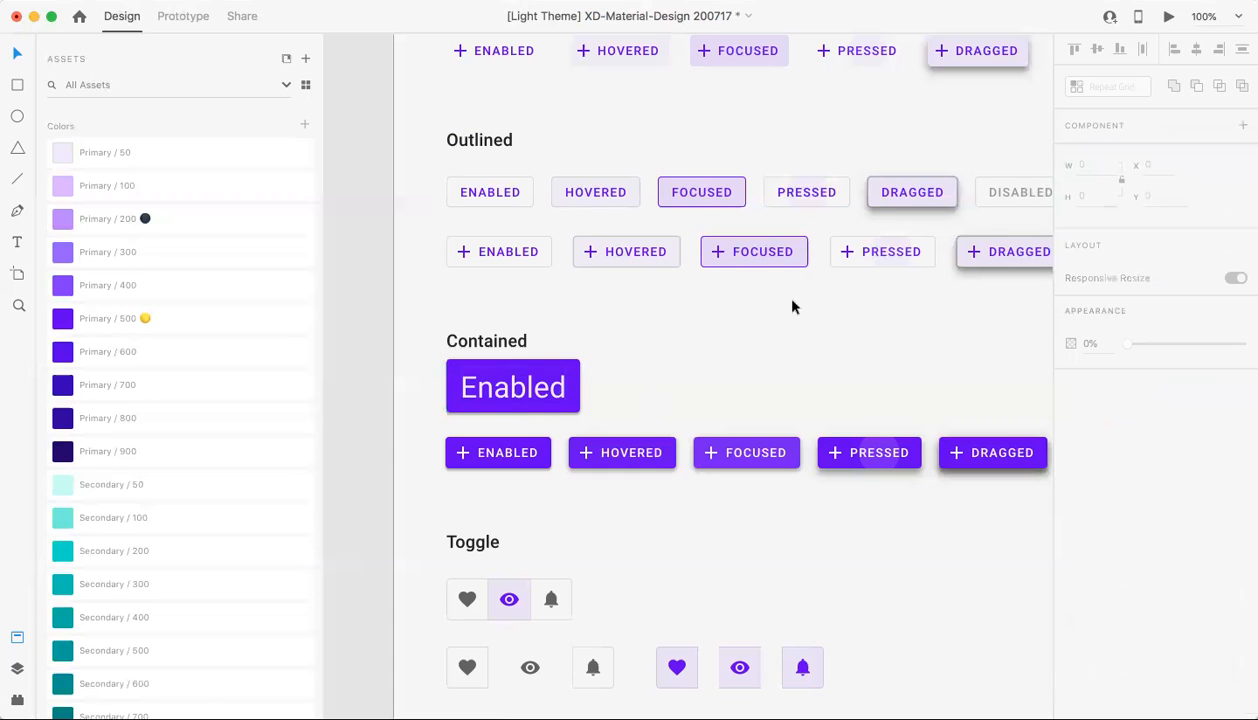
Fill the background shape of the main contained button's Hover State with the Primary / 900 colour and deselect it.
click(545, 365)
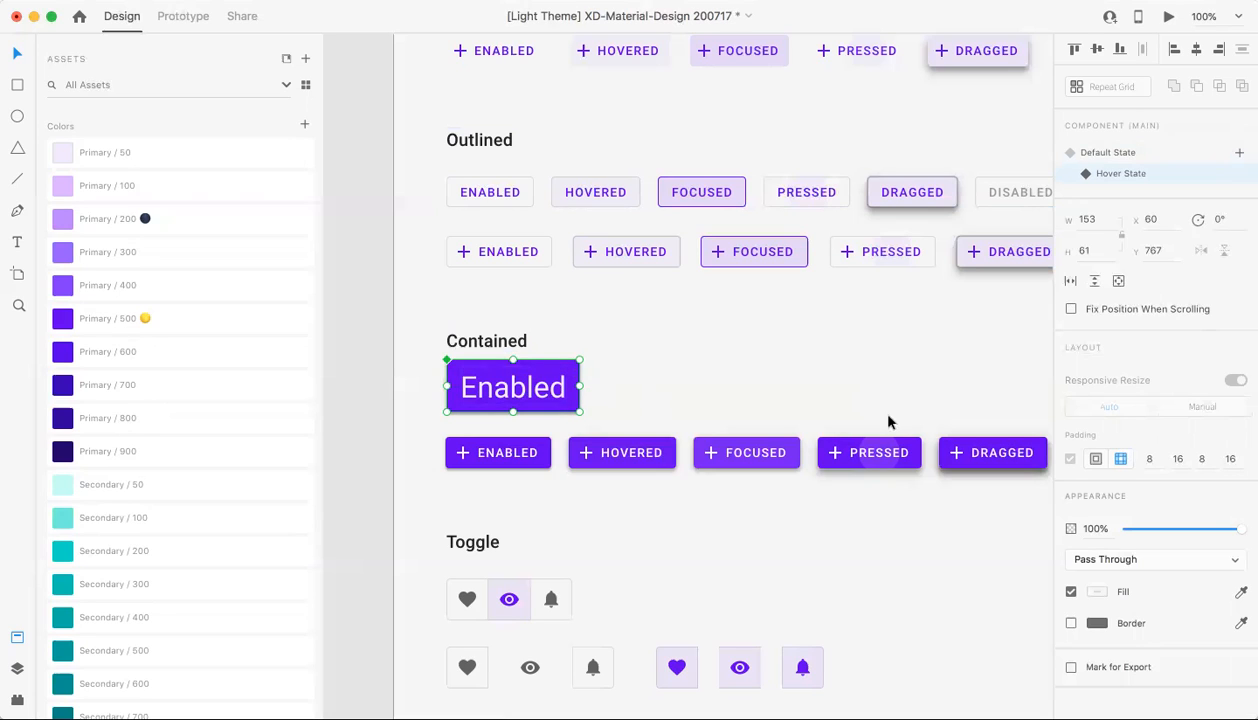
double_click(563, 370)
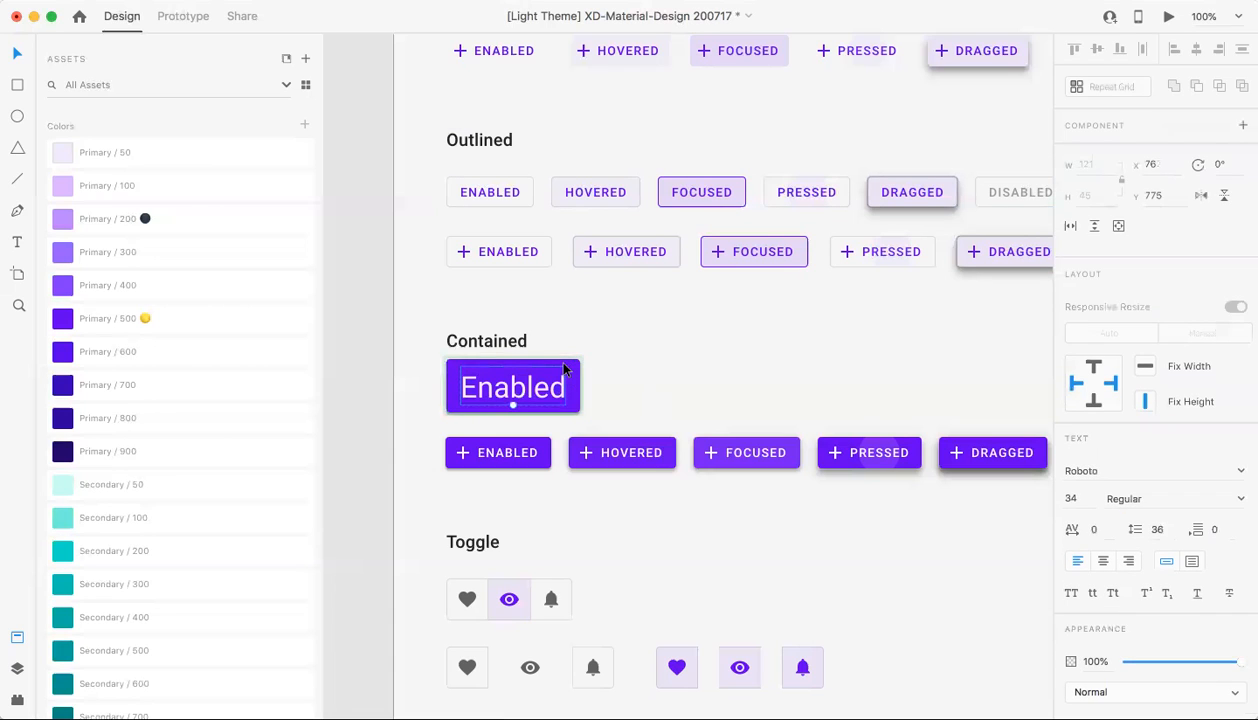
click(577, 378)
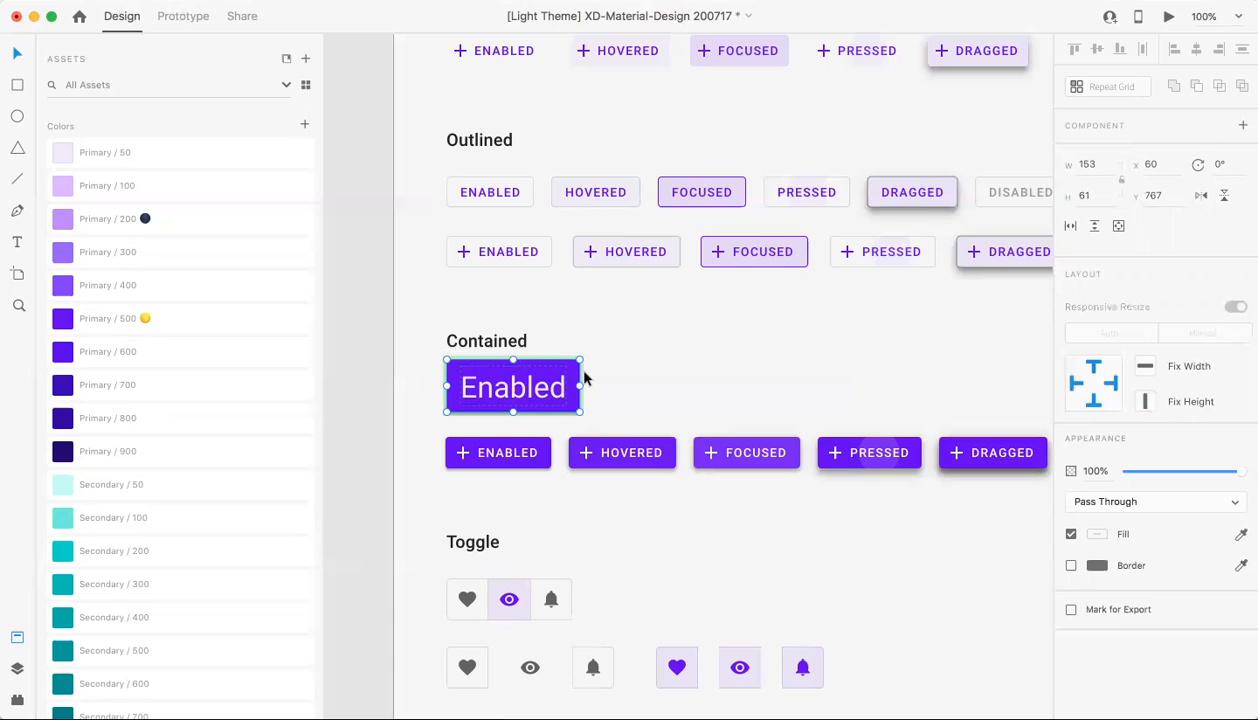
right_click(569, 380)
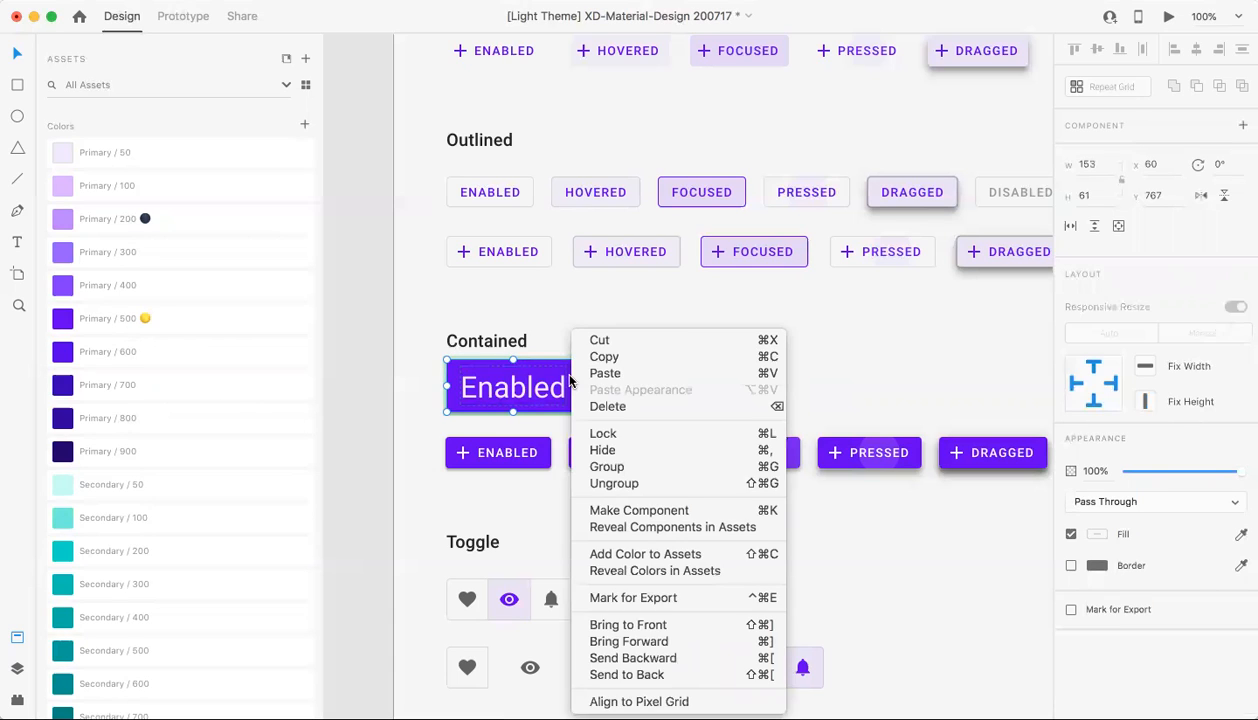
click(626, 308)
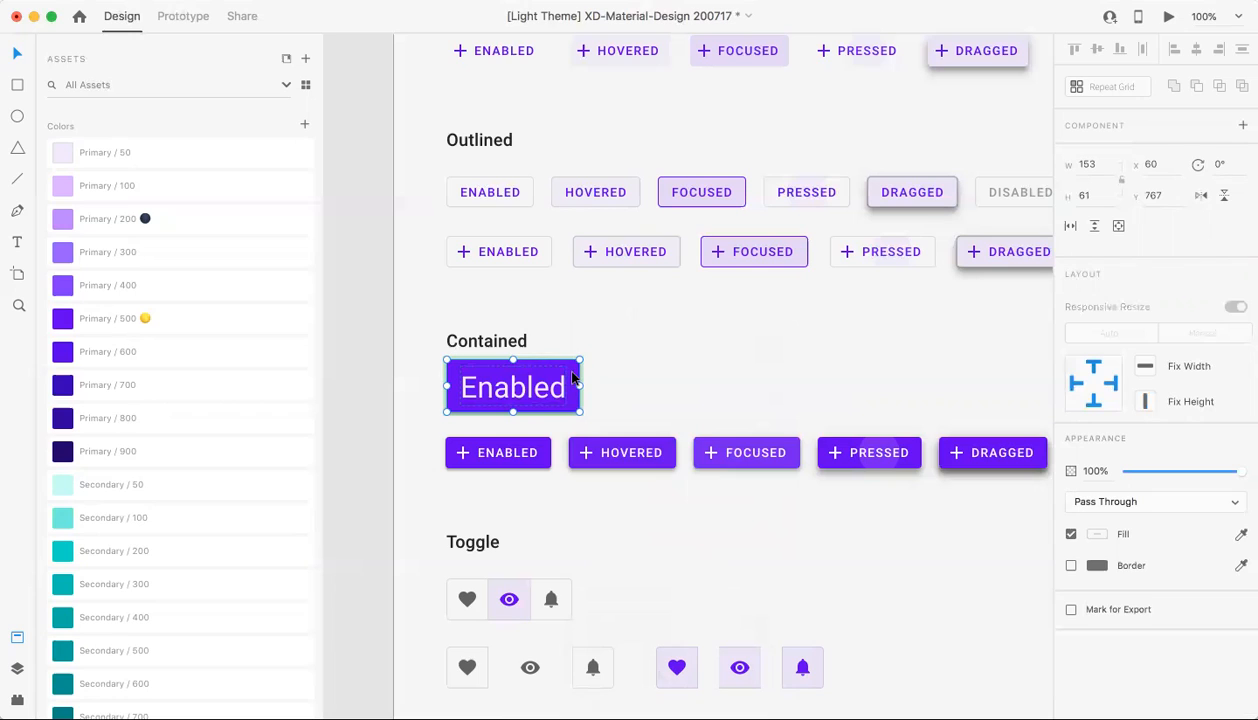
double_click(573, 378)
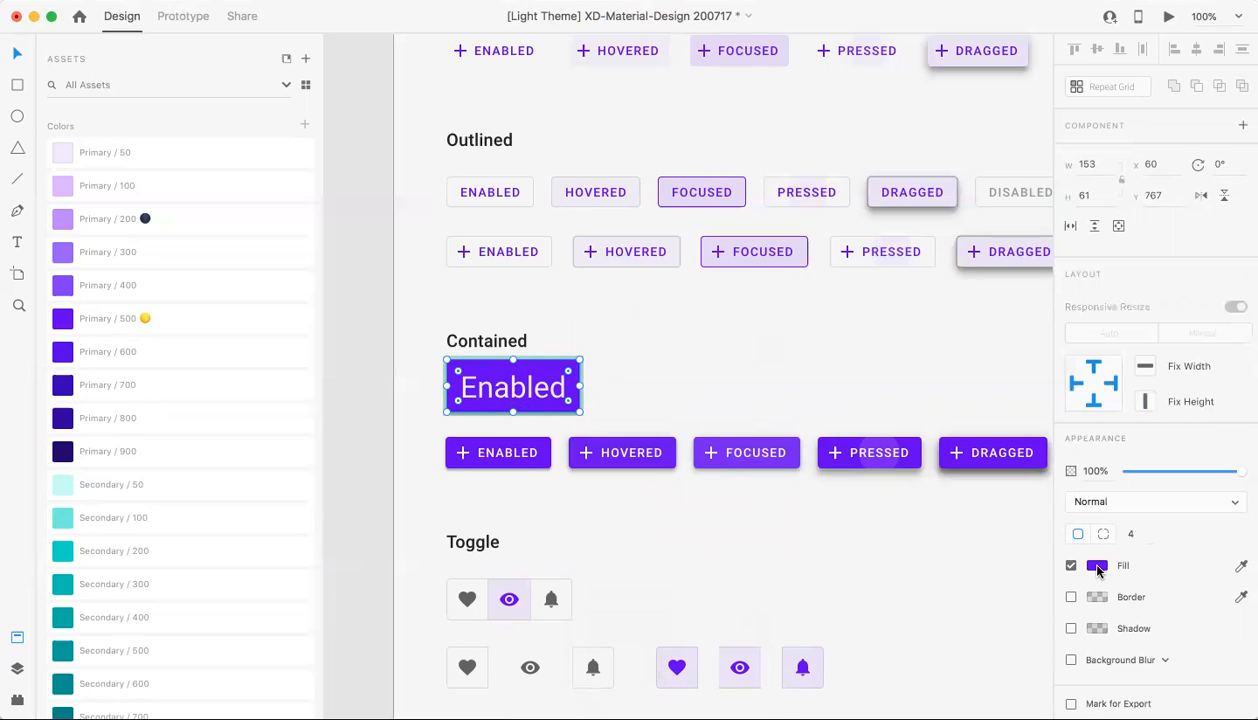
scroll(145, 276, down, 2)
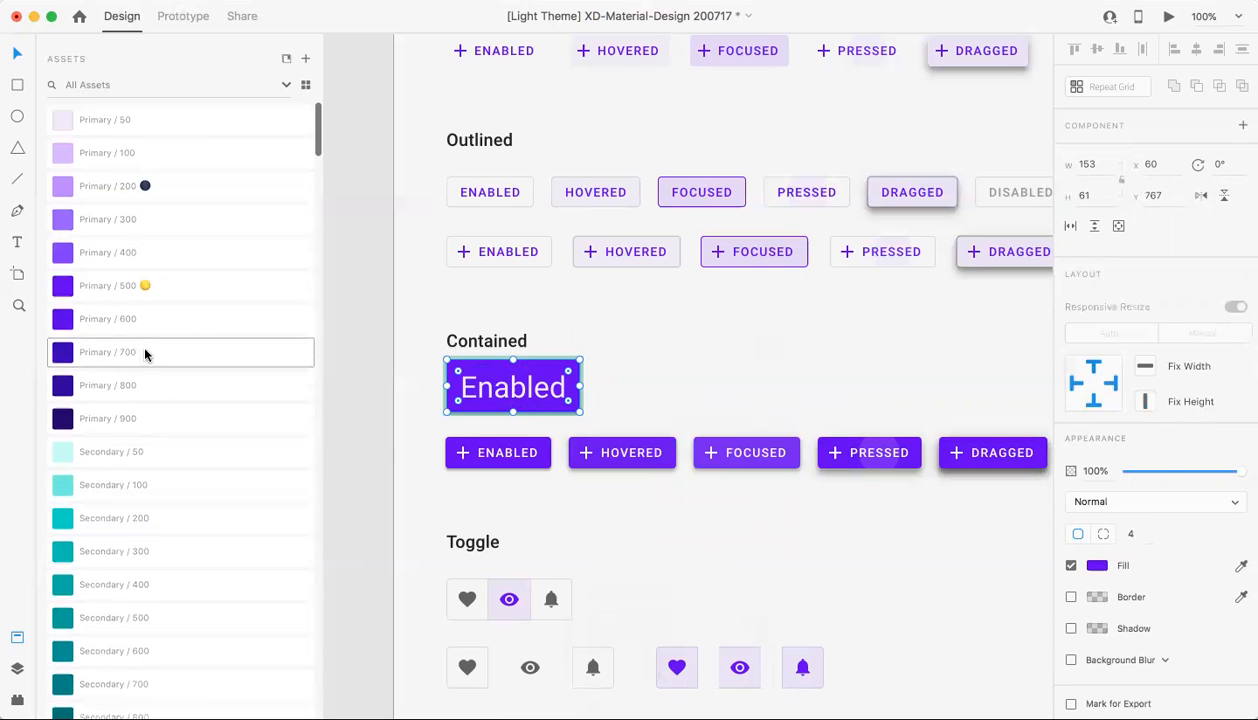
scroll(146, 352, up, 2)
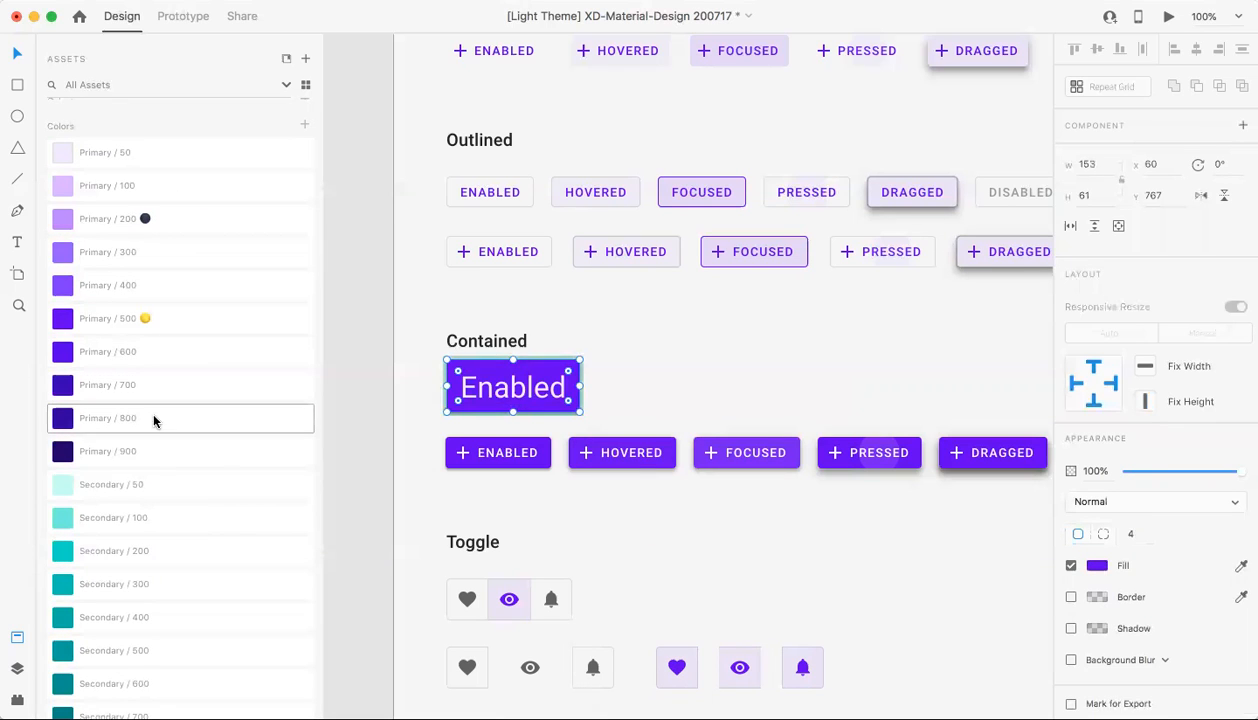
click(150, 456)
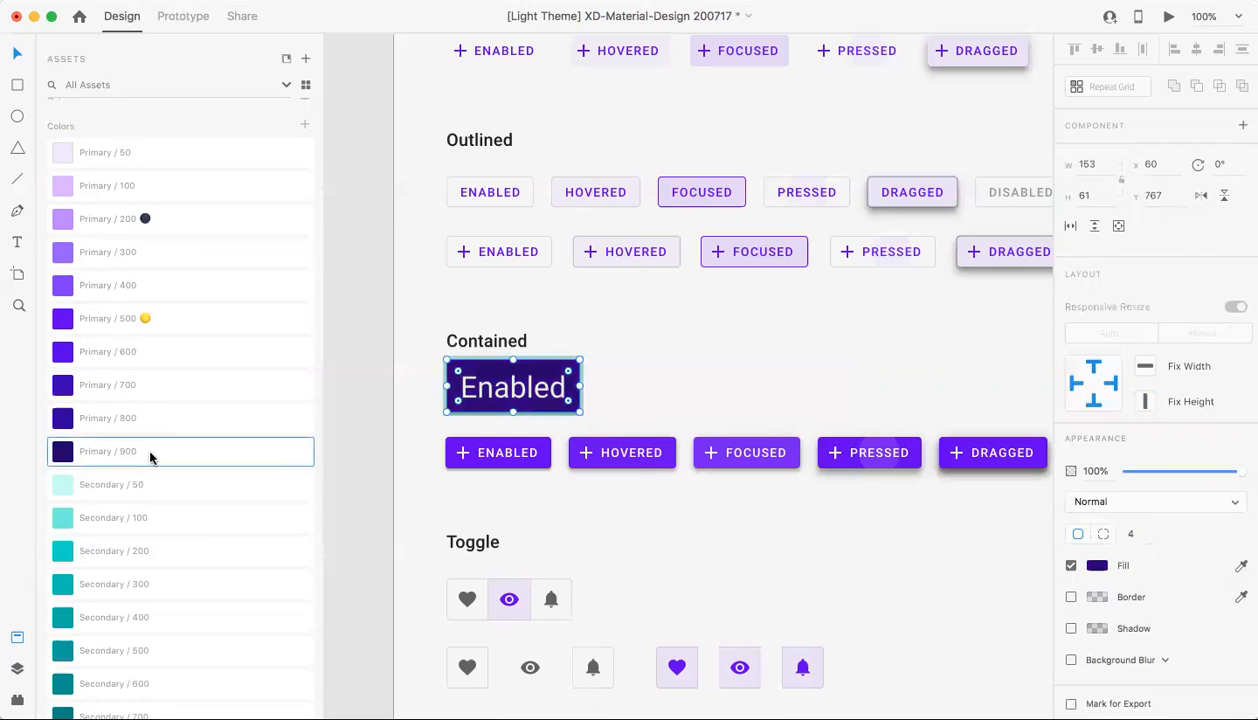
click(648, 378)
Add another state named Tap/Click to the main contained button, based on its Hover State.
click(571, 372)
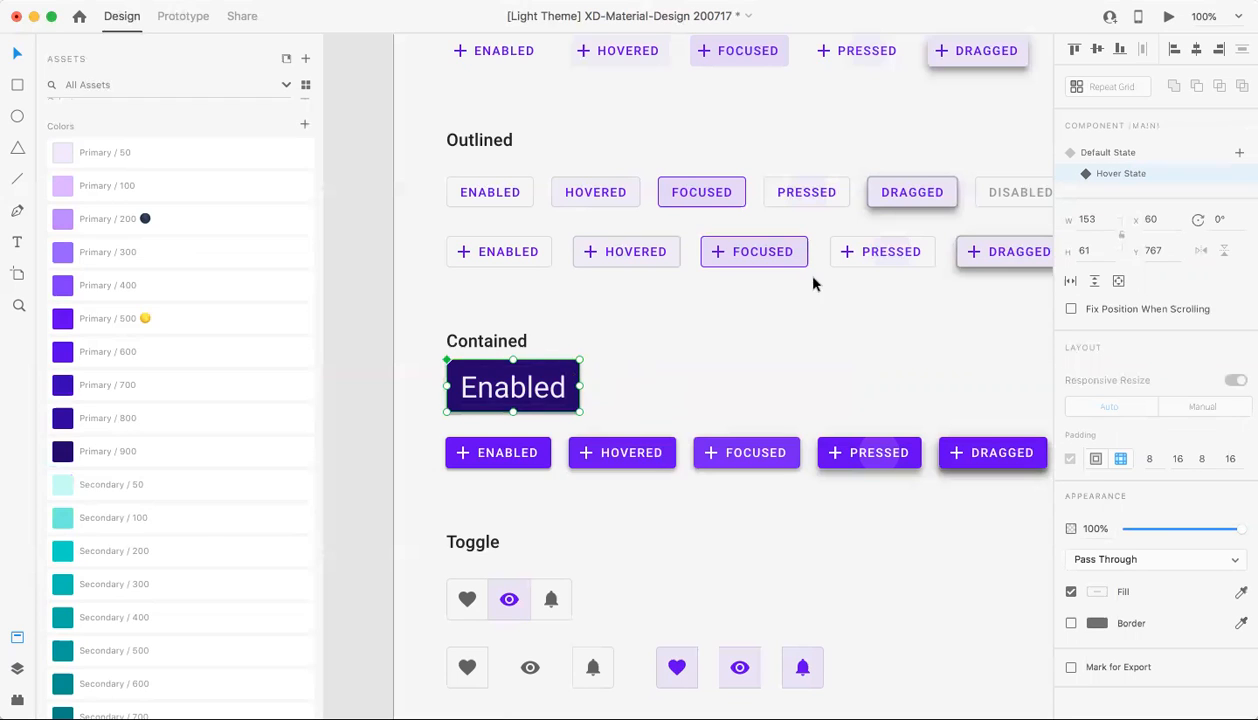
click(1122, 154)
click(1122, 174)
click(1238, 153)
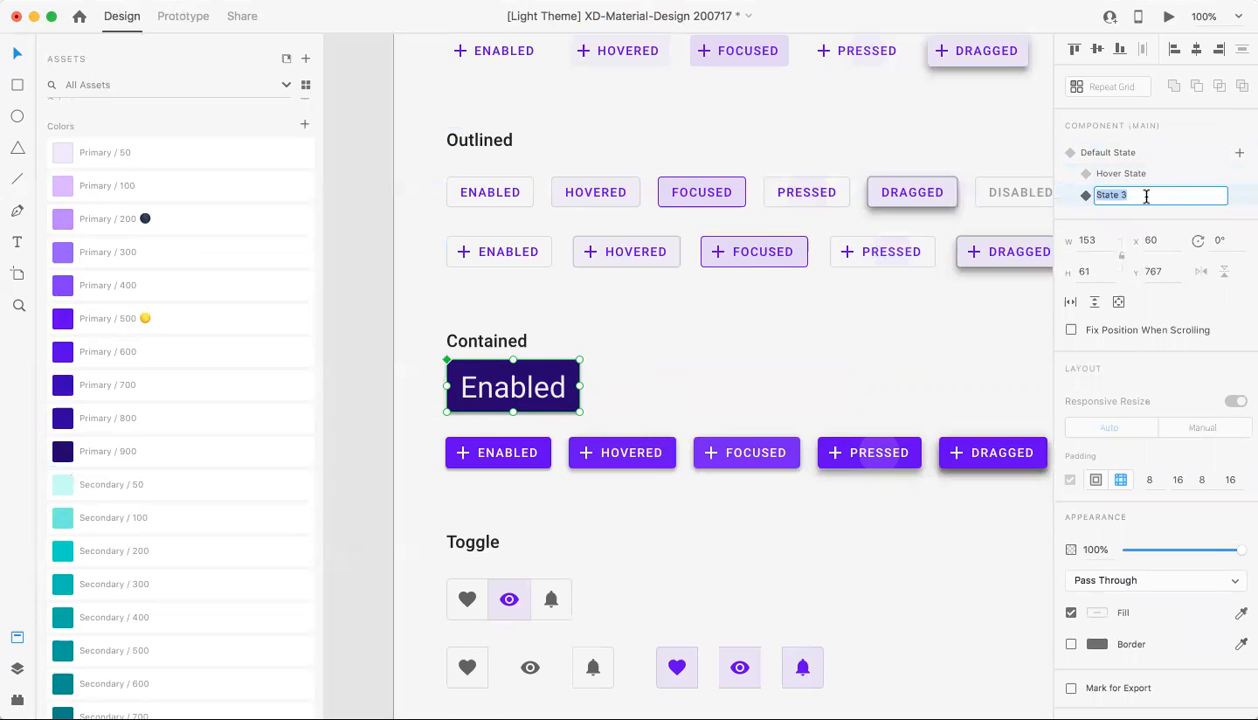
text(Tap/Click)
key(Return)
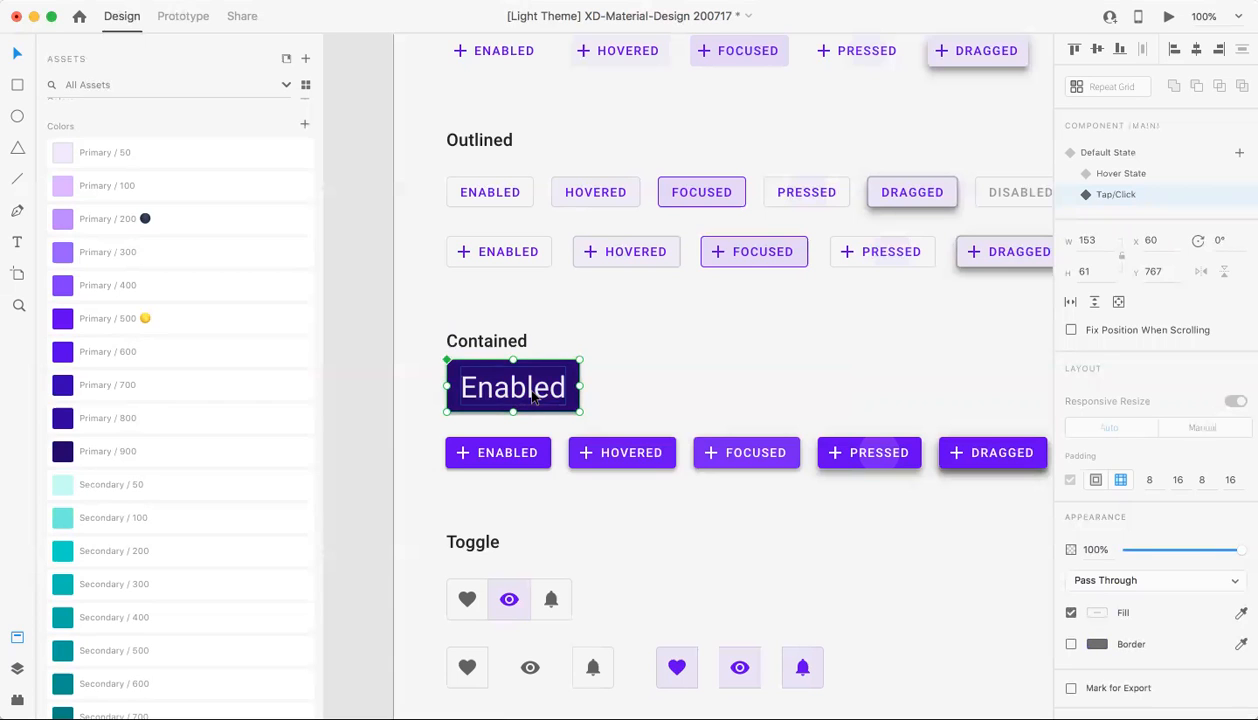
Fill the background shape of the button's Tap/Click state with the Primary / 300 colour and deselect it.
click(608, 354)
click(561, 368)
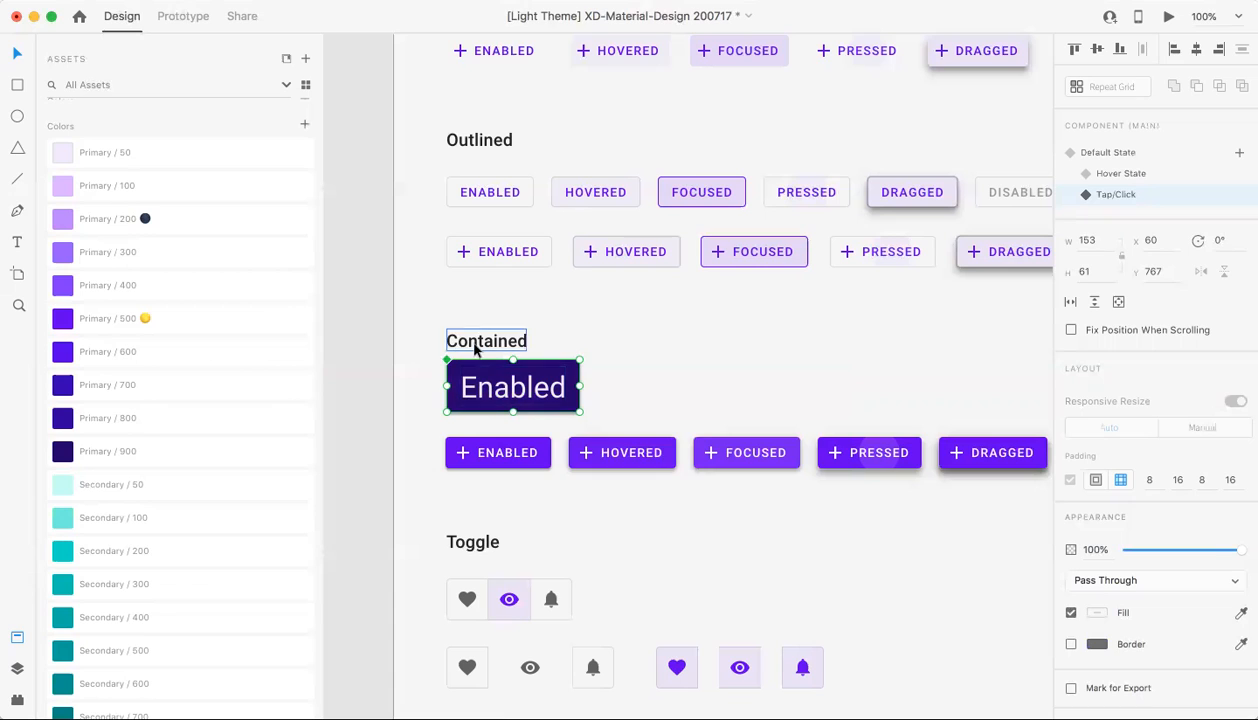
double_click(463, 372)
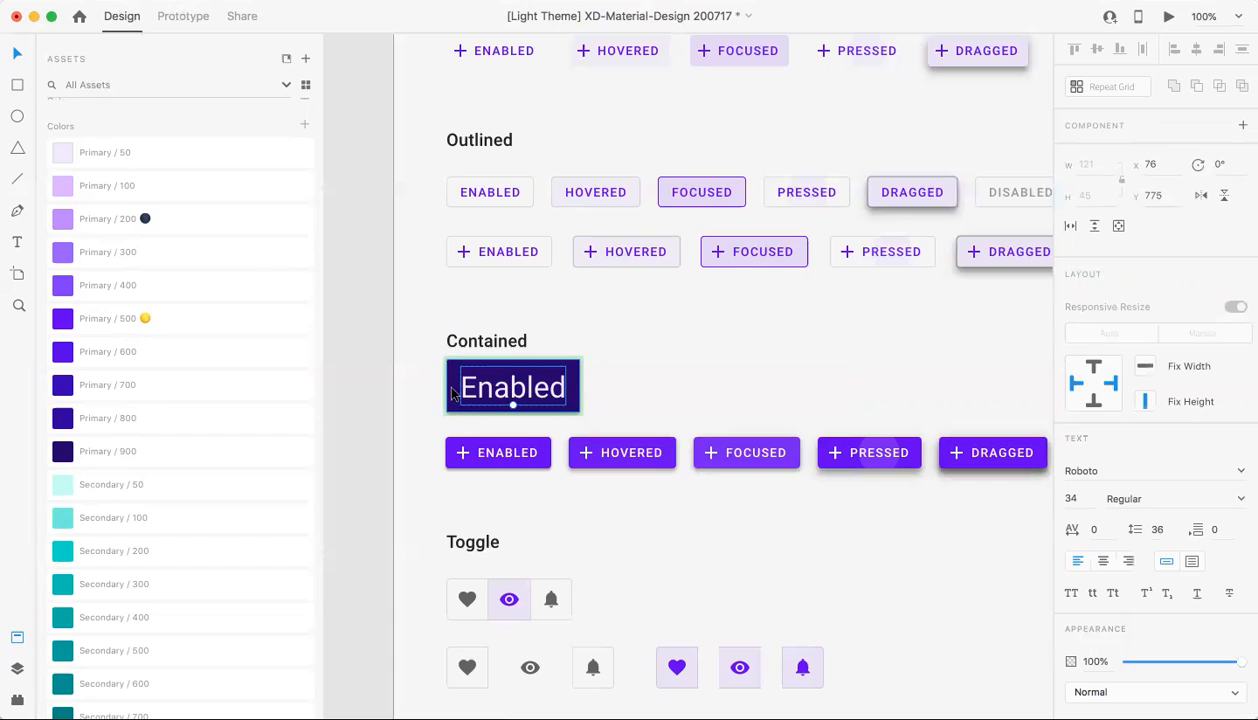
click(453, 396)
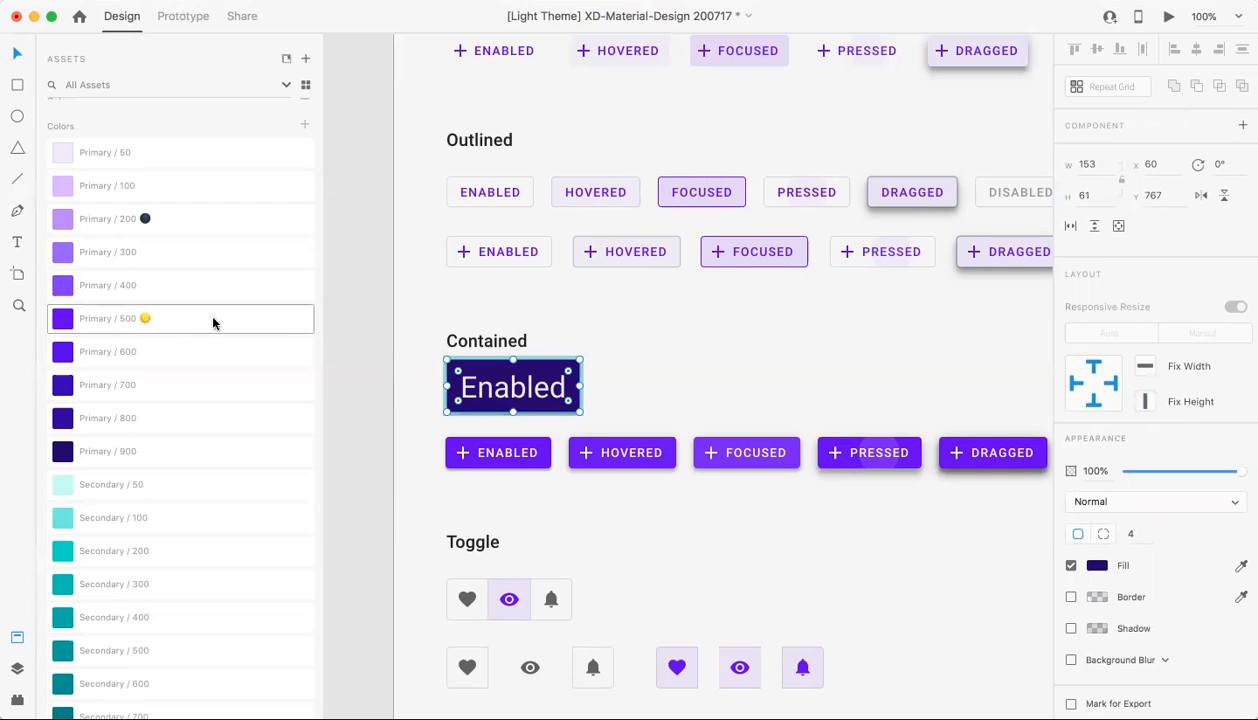
mouse_move(200, 279)
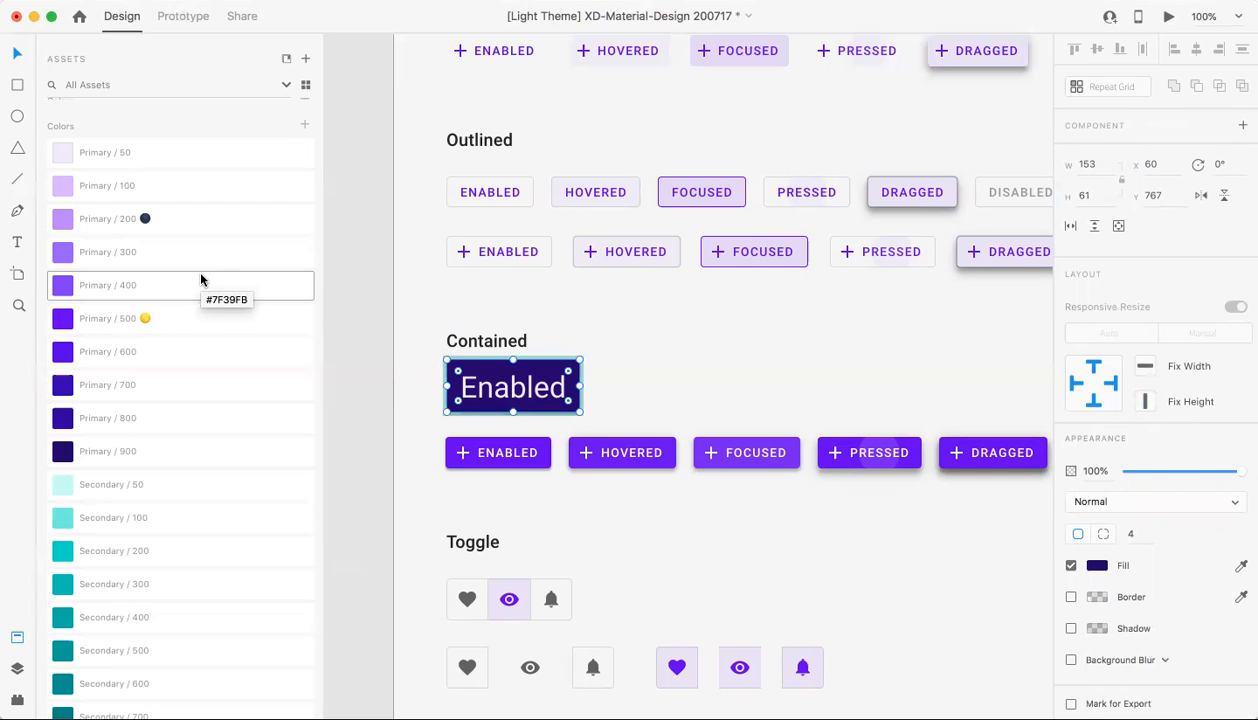
click(190, 263)
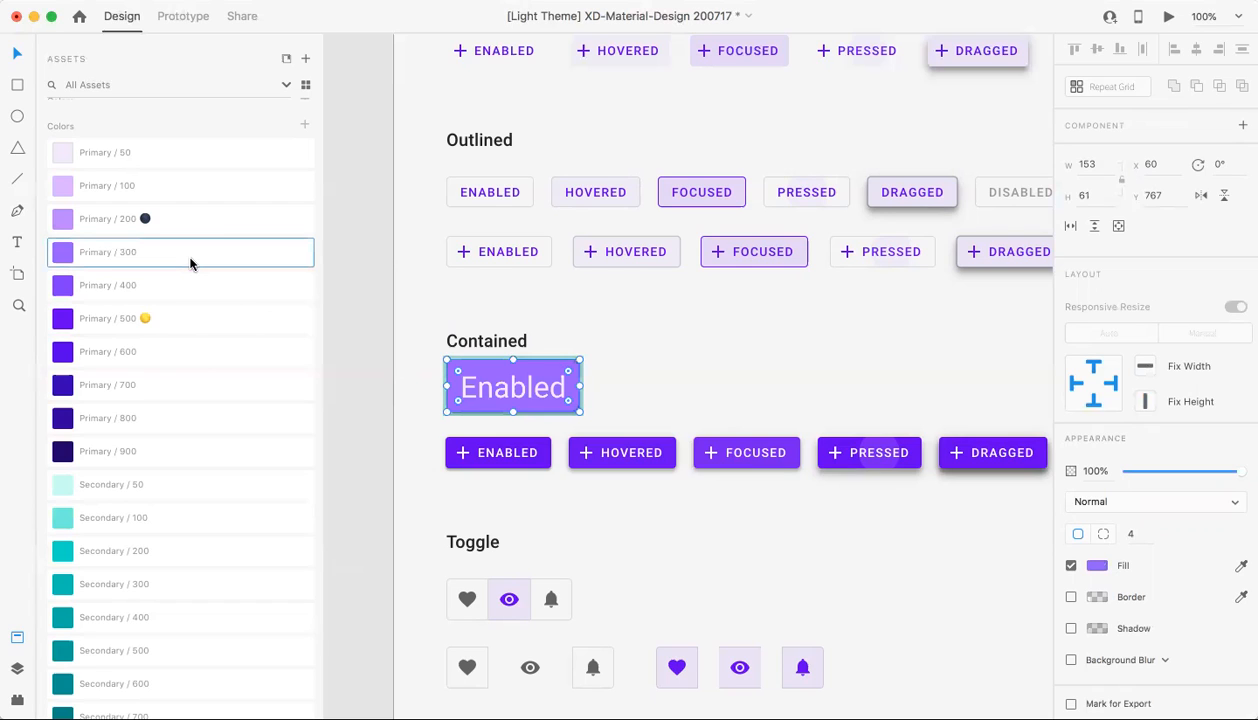
click(770, 348)
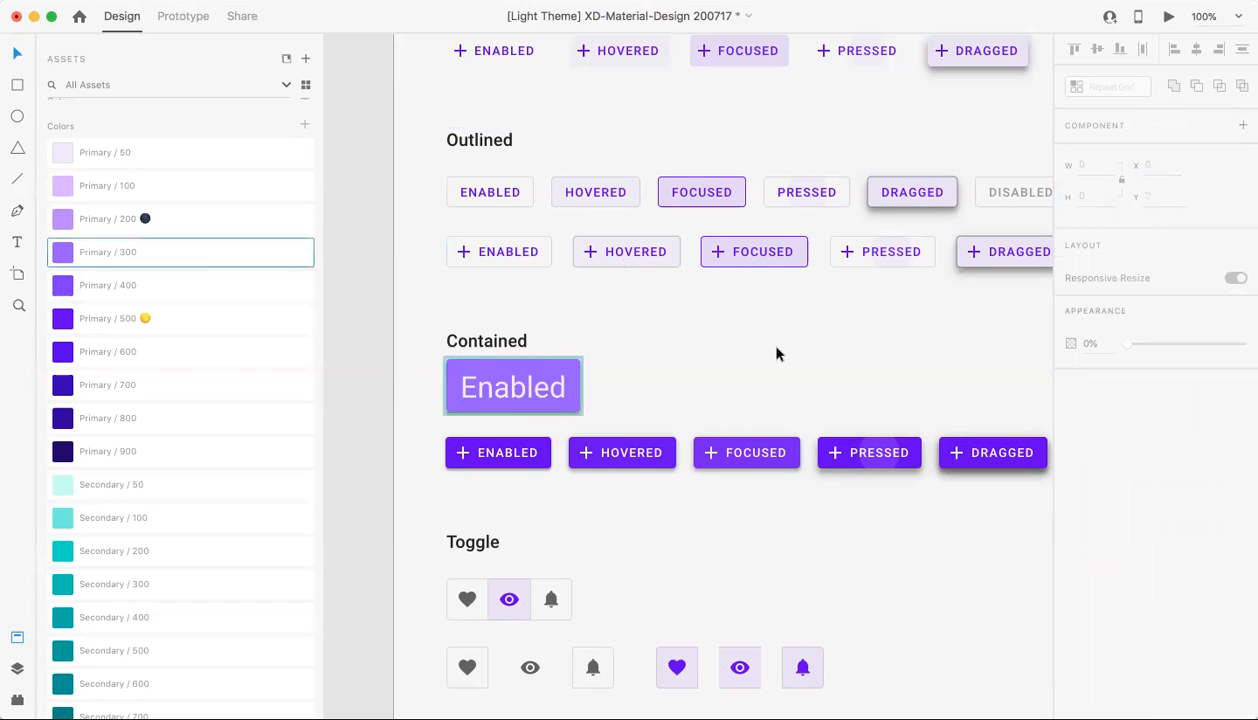
Compare the main contained button's Default State, Hover State and Tap/Click state, ending on Tap/Click.
click(565, 367)
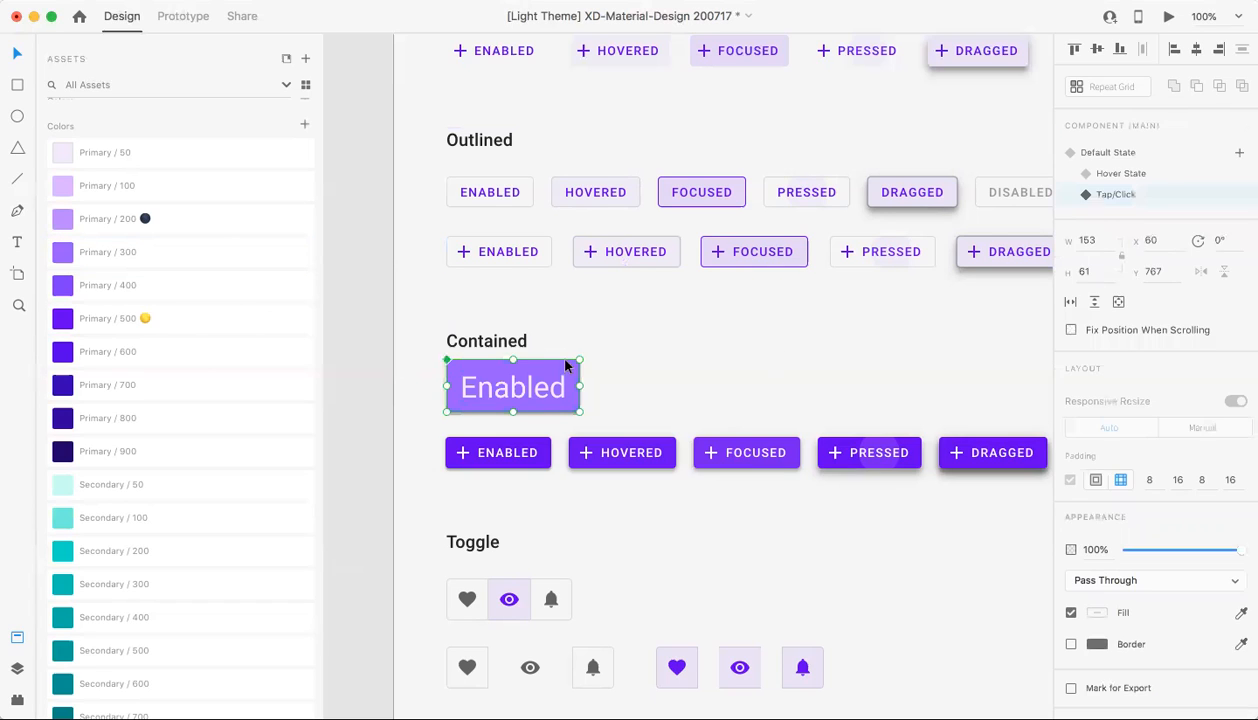
click(1110, 153)
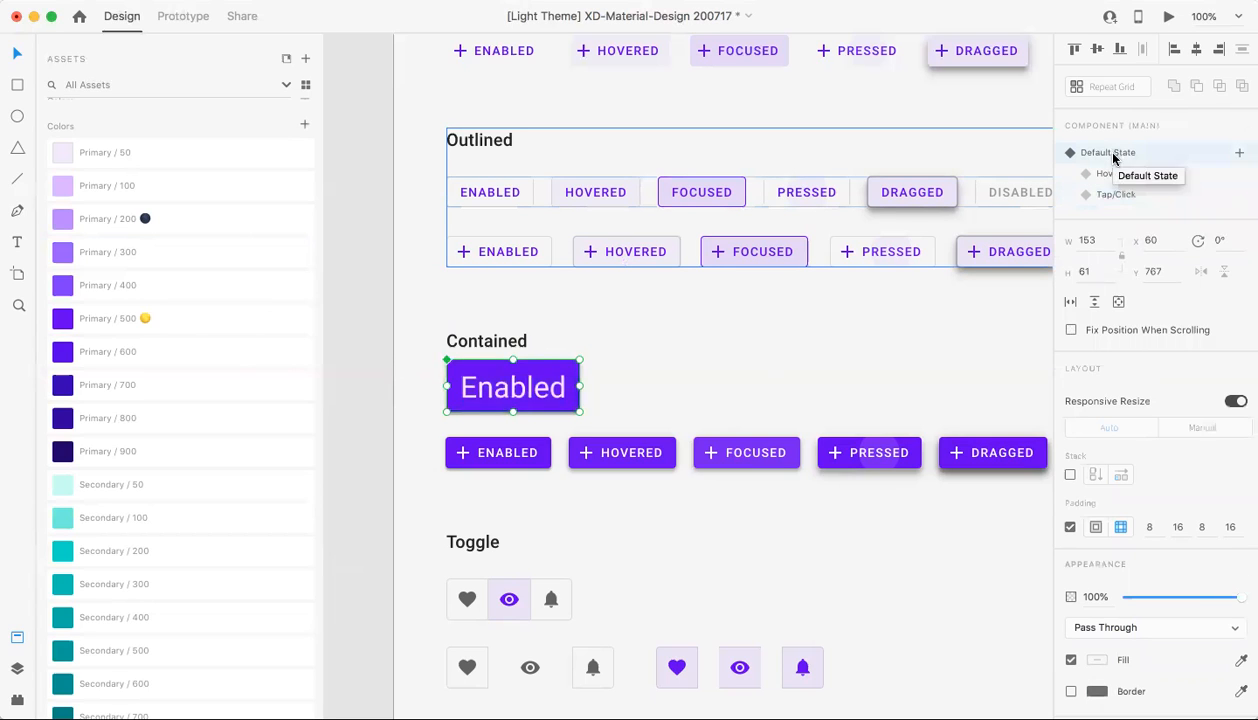
click(1116, 175)
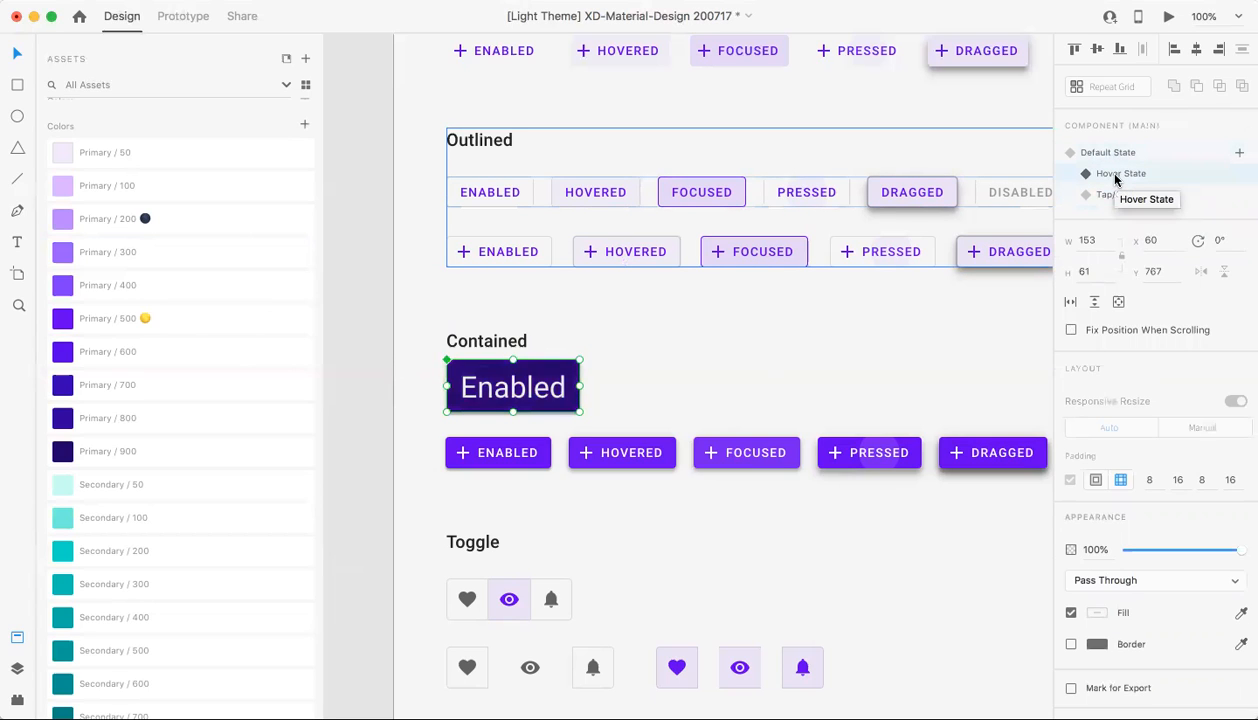
click(1110, 196)
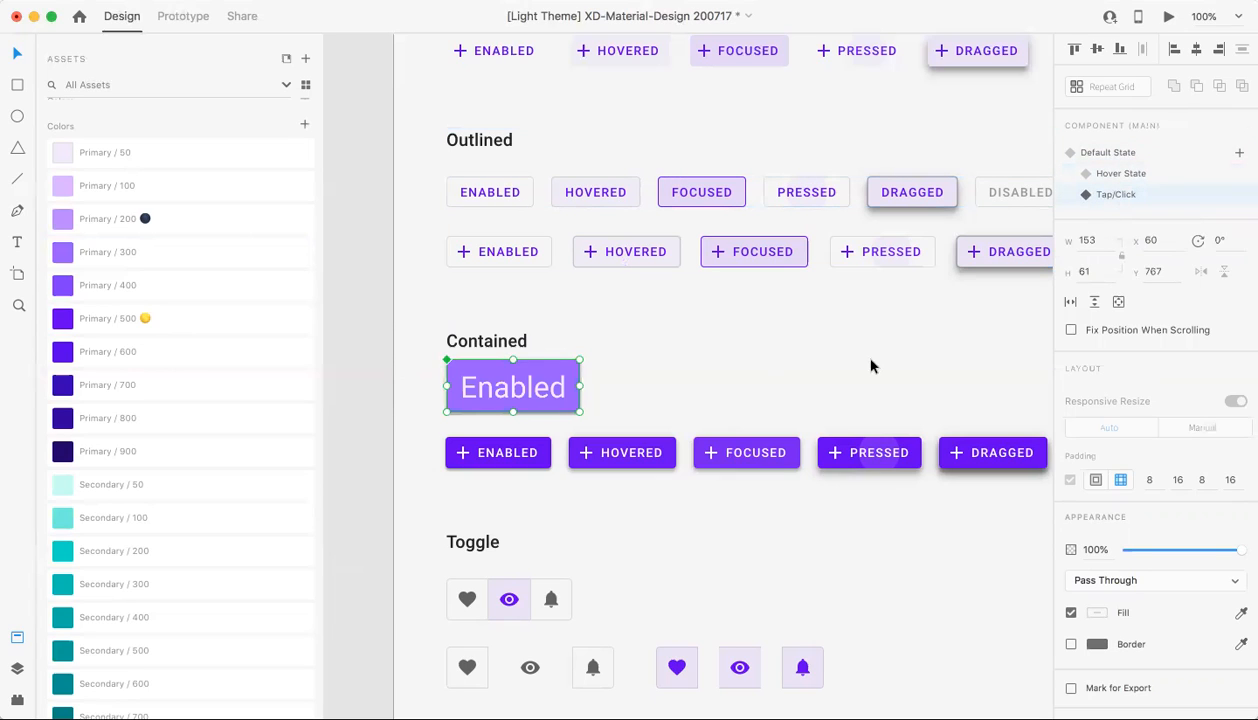
click(672, 338)
Turn the main contained button into a Repeat Grid with three buttons in one horizontal row.
click(577, 371)
click(1103, 90)
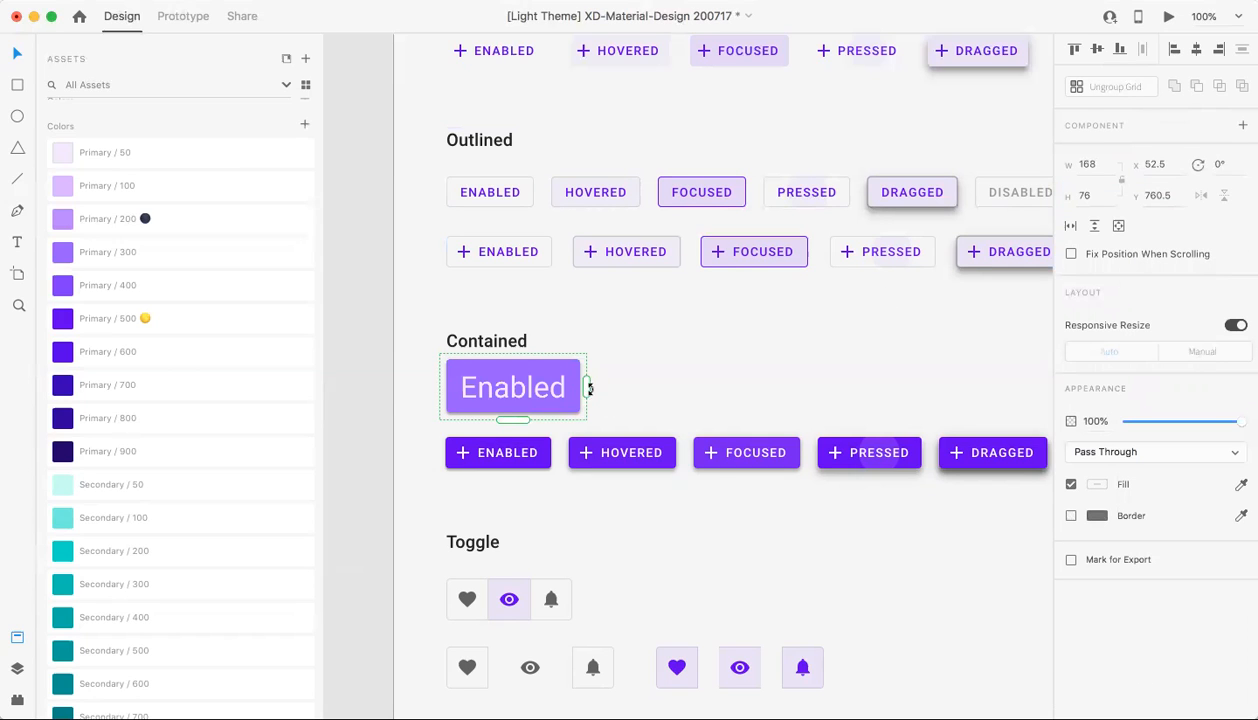
drag(586, 390, 928, 331)
click(722, 329)
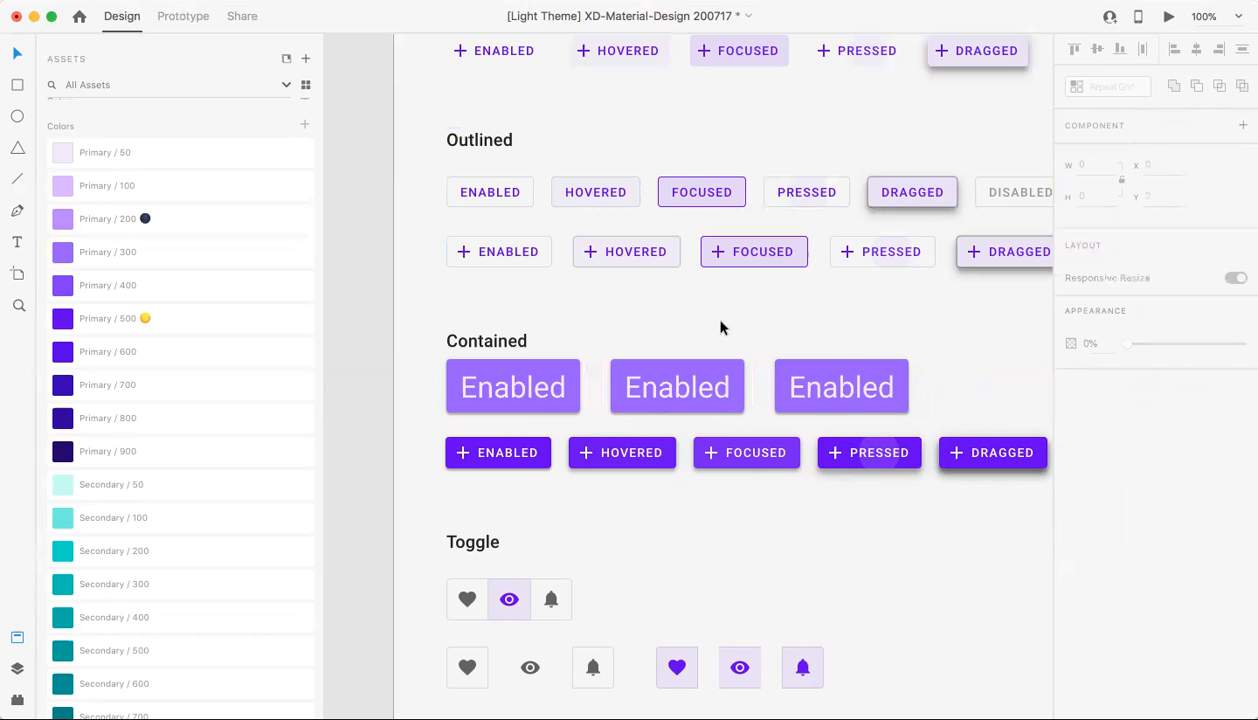
Change the label text of the first button in the Repeat Grid to "Default".
click(645, 382)
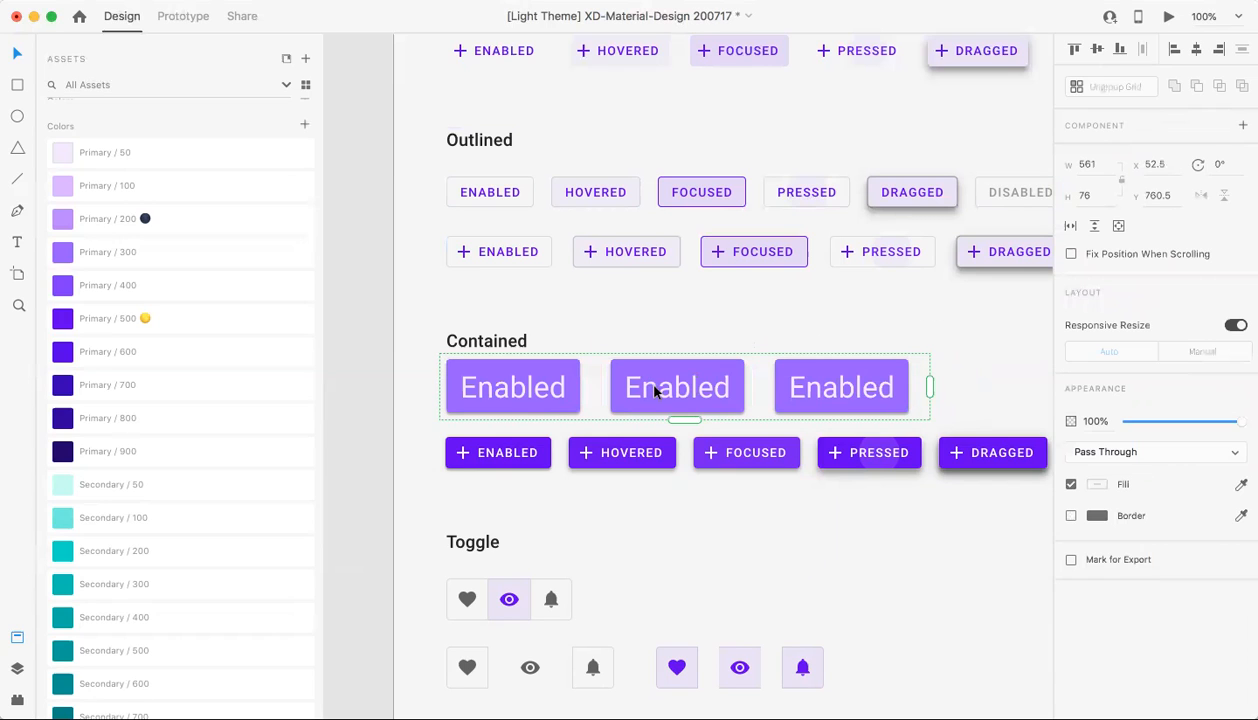
click(582, 331)
click(540, 390)
double_click(539, 390)
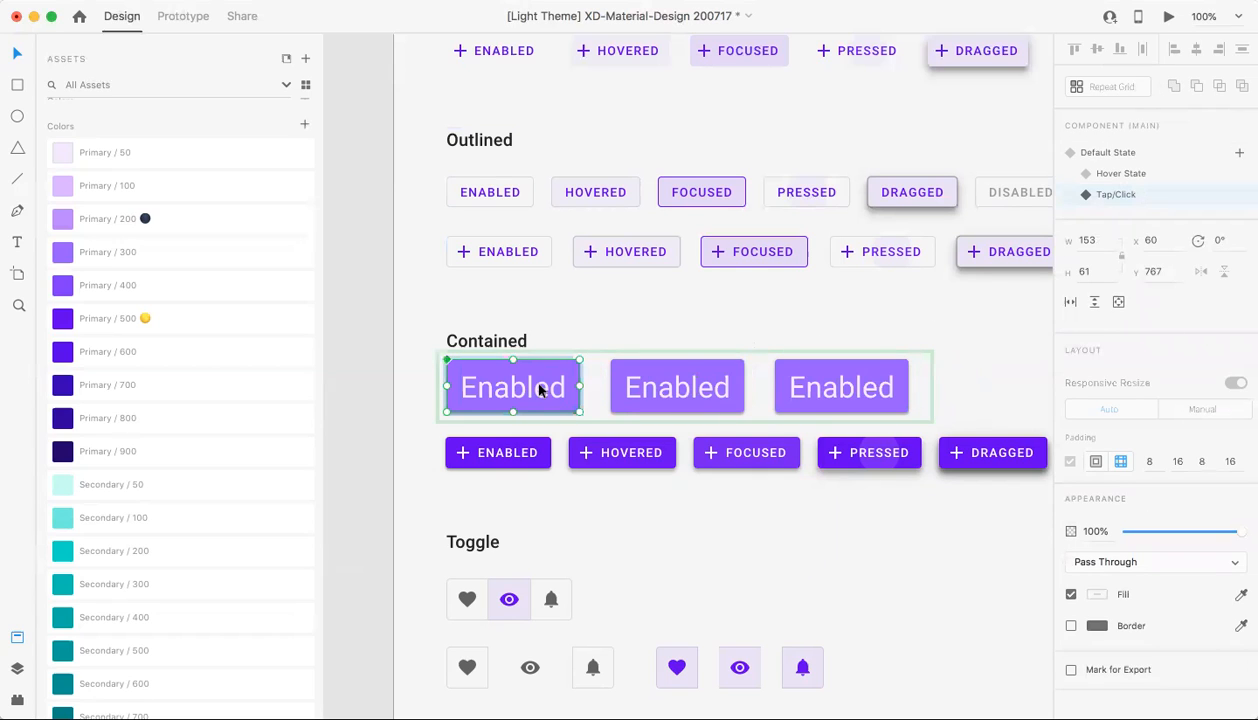
double_click(539, 390)
double_click(538, 389)
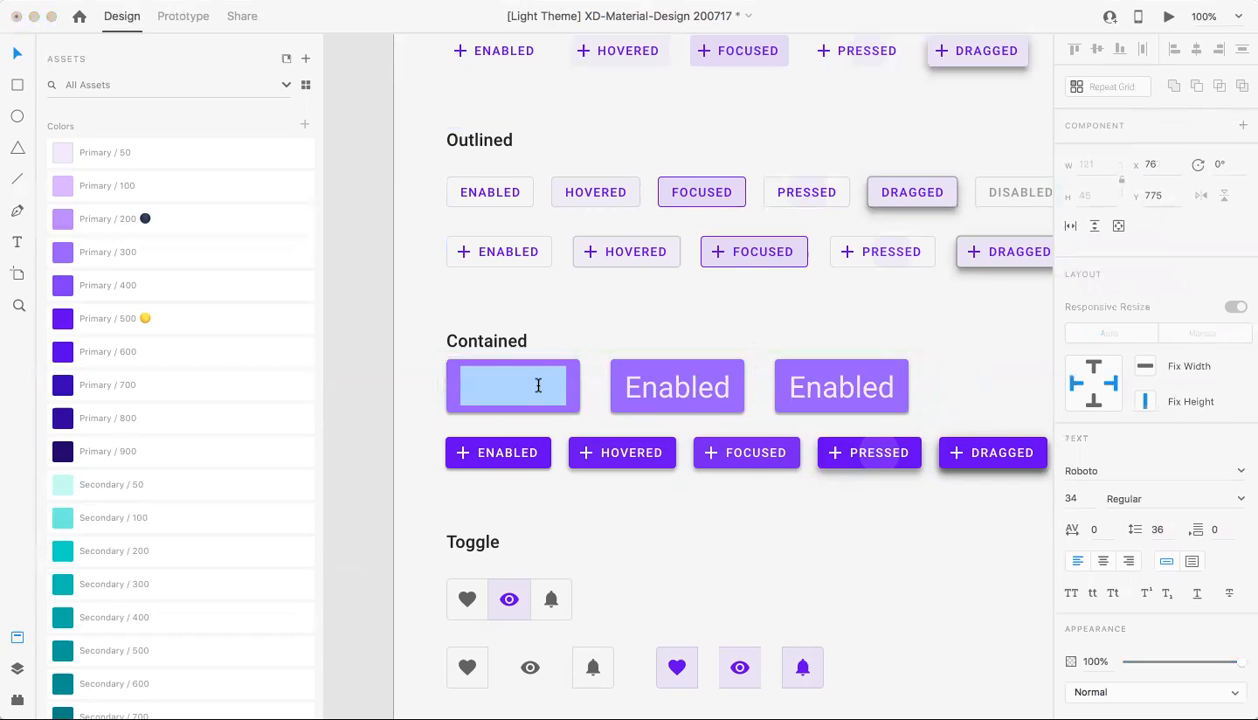
text(D)
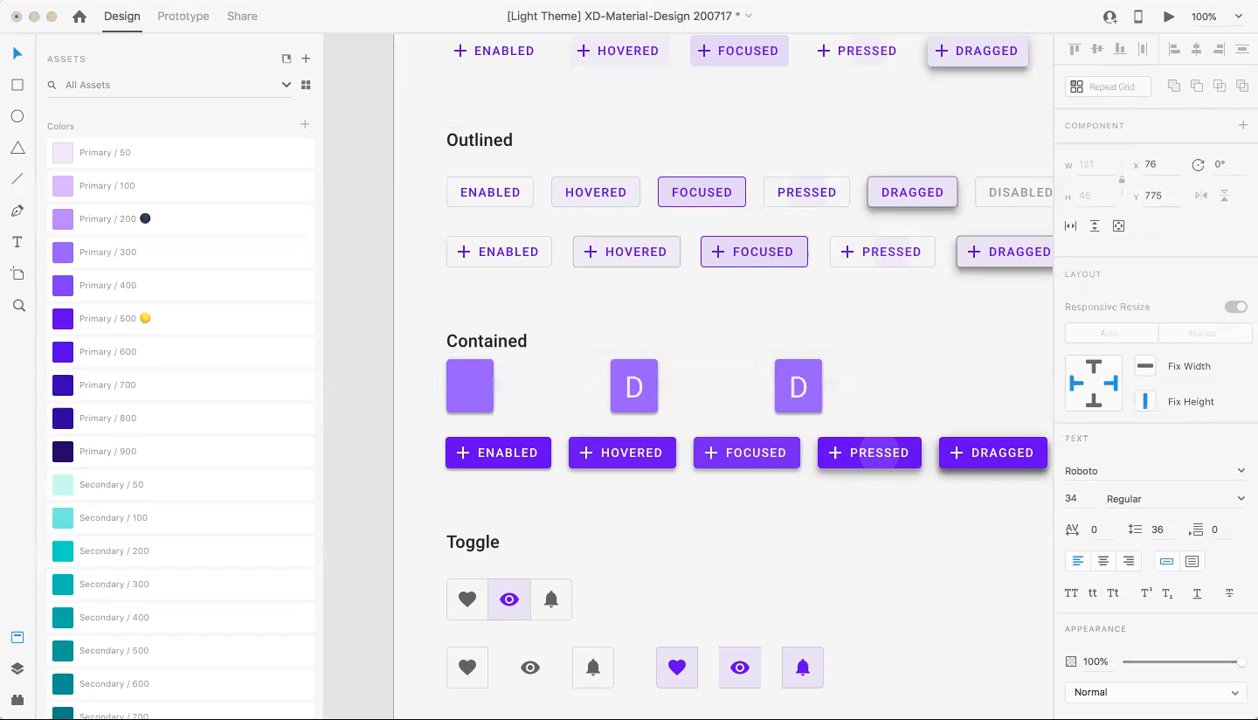
text(efault)
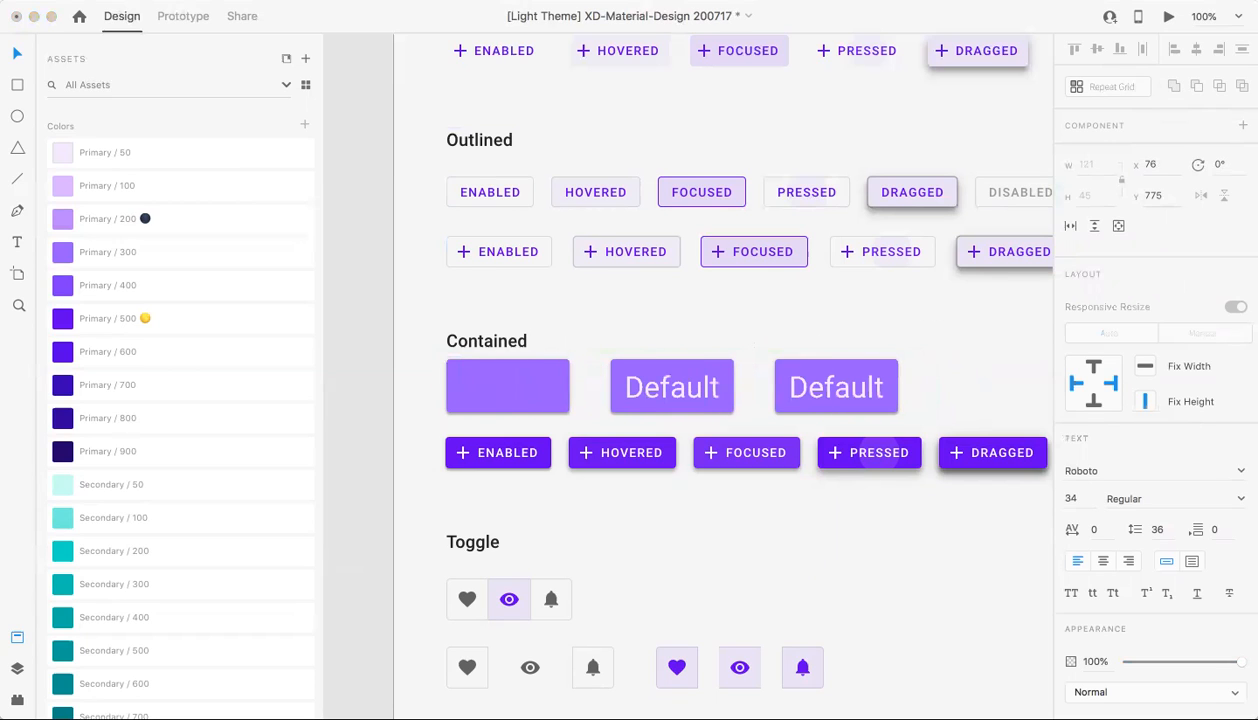
key(Escape)
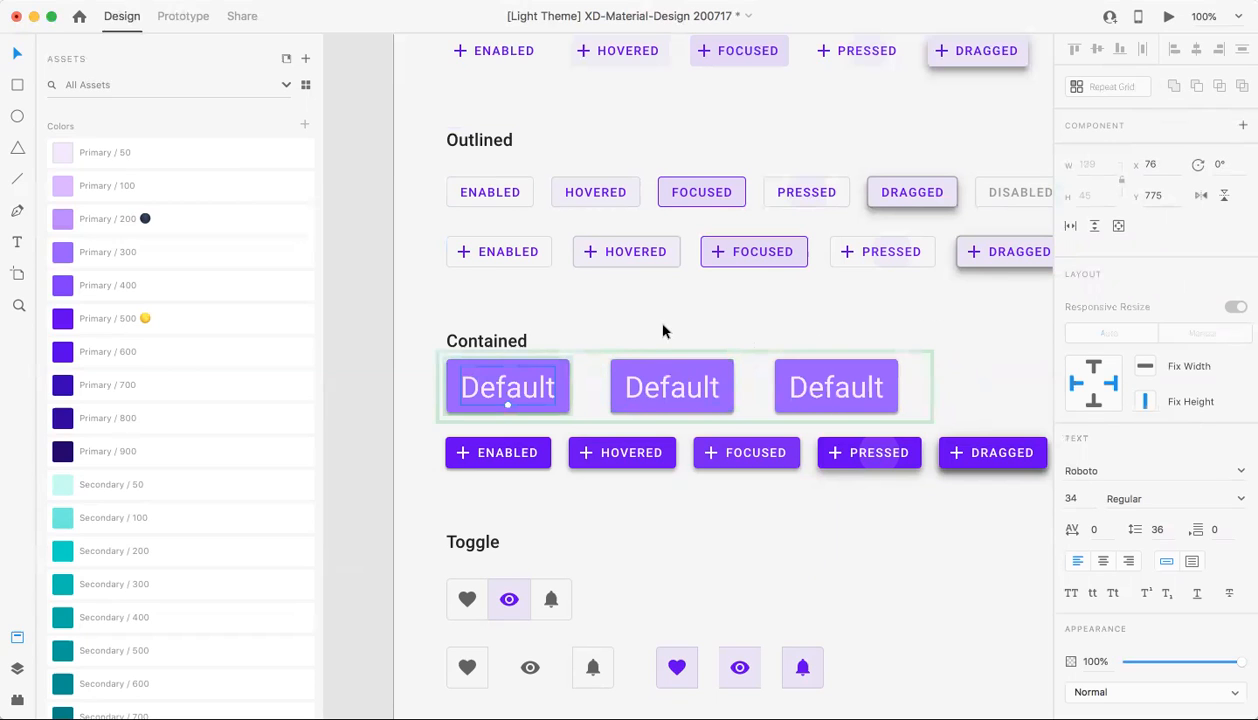
key(Escape)
Switch the second button in the Repeat Grid to its Hover State.
click(521, 408)
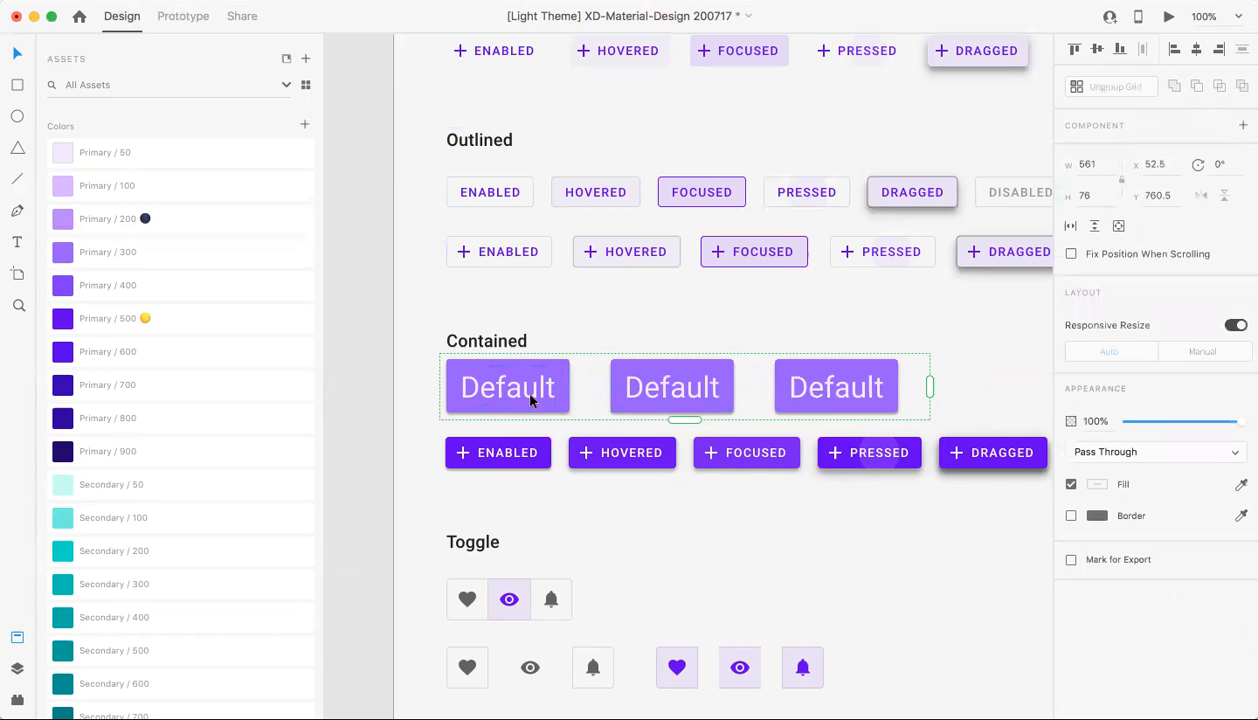
double_click(628, 403)
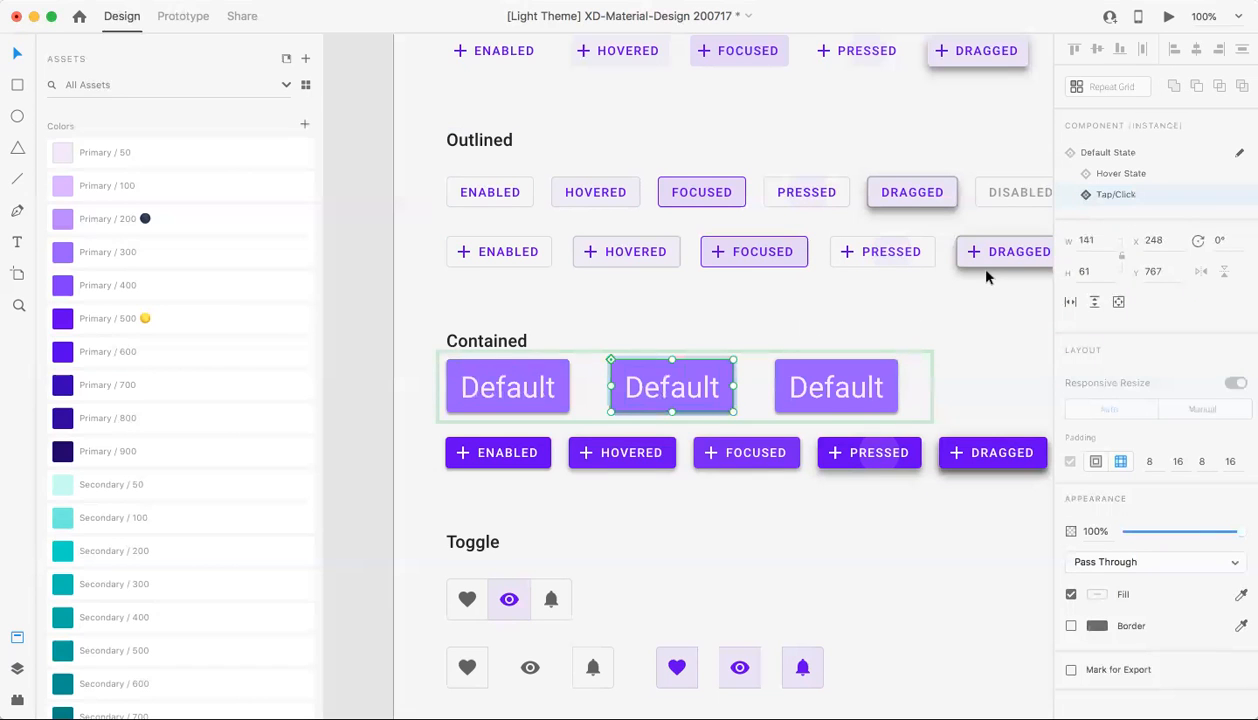
click(1137, 175)
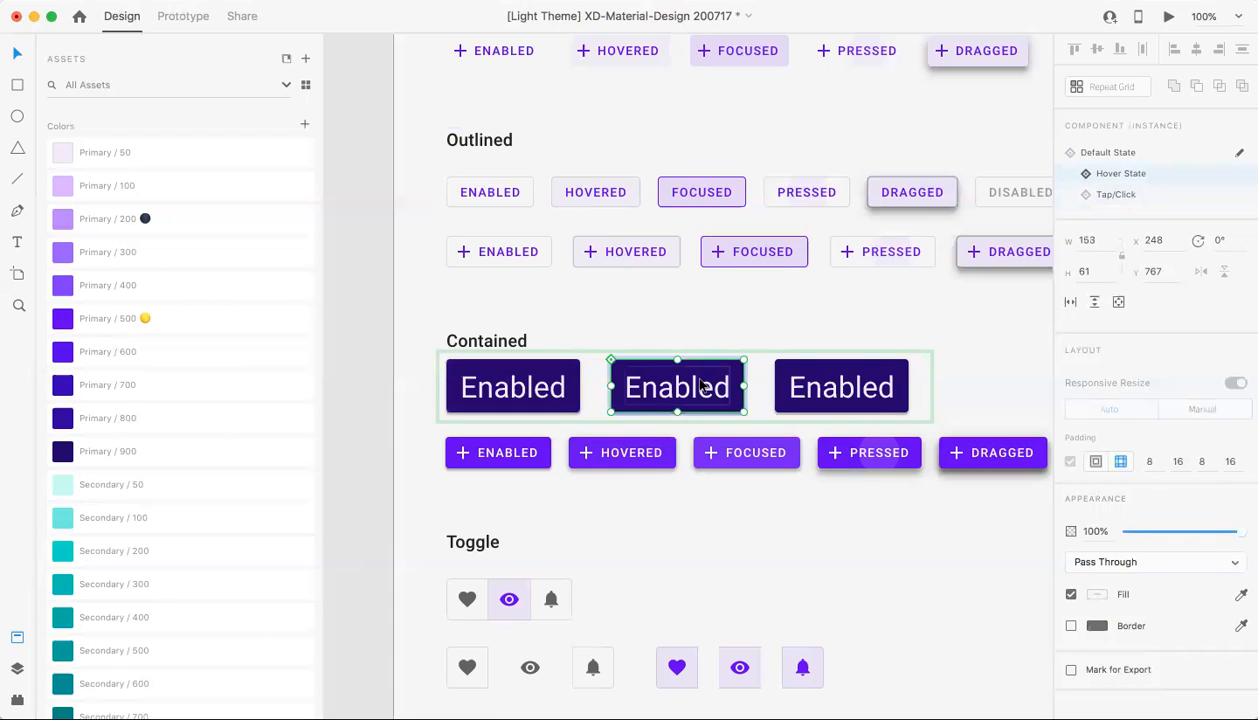
Try to change only the second grid button's label to "Hover", and undo the label change.
double_click(701, 386)
double_click(699, 381)
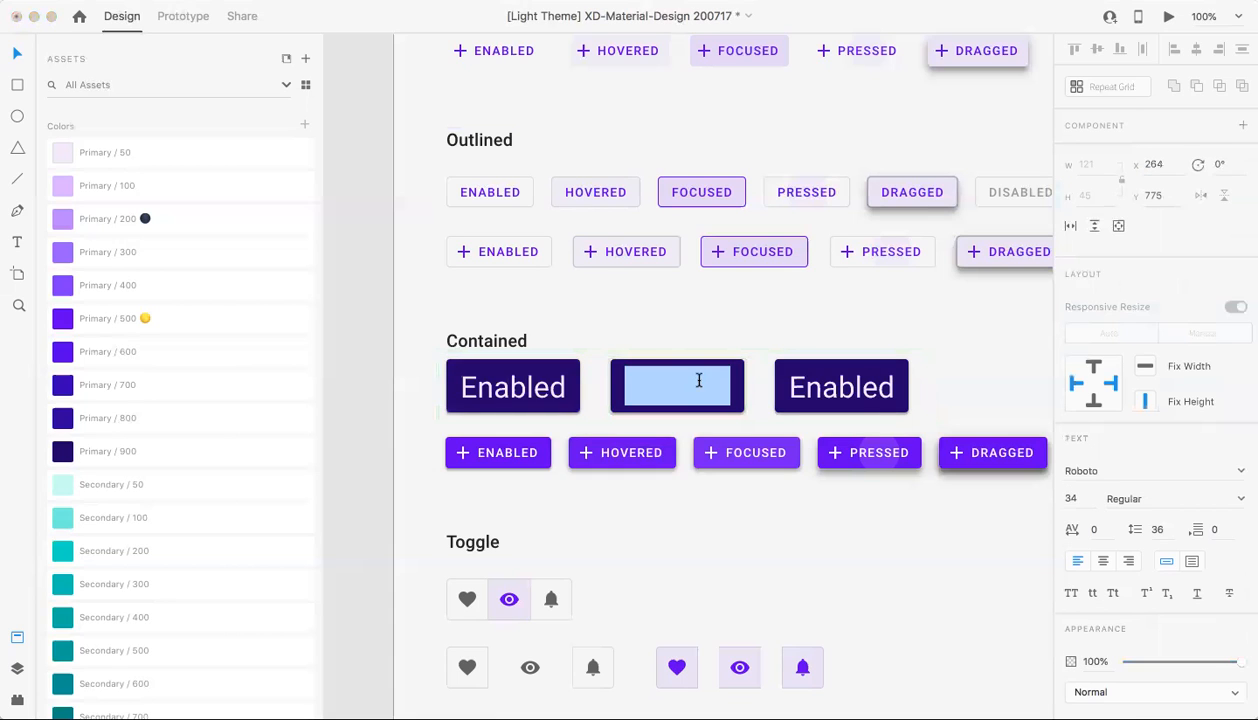
text(over)
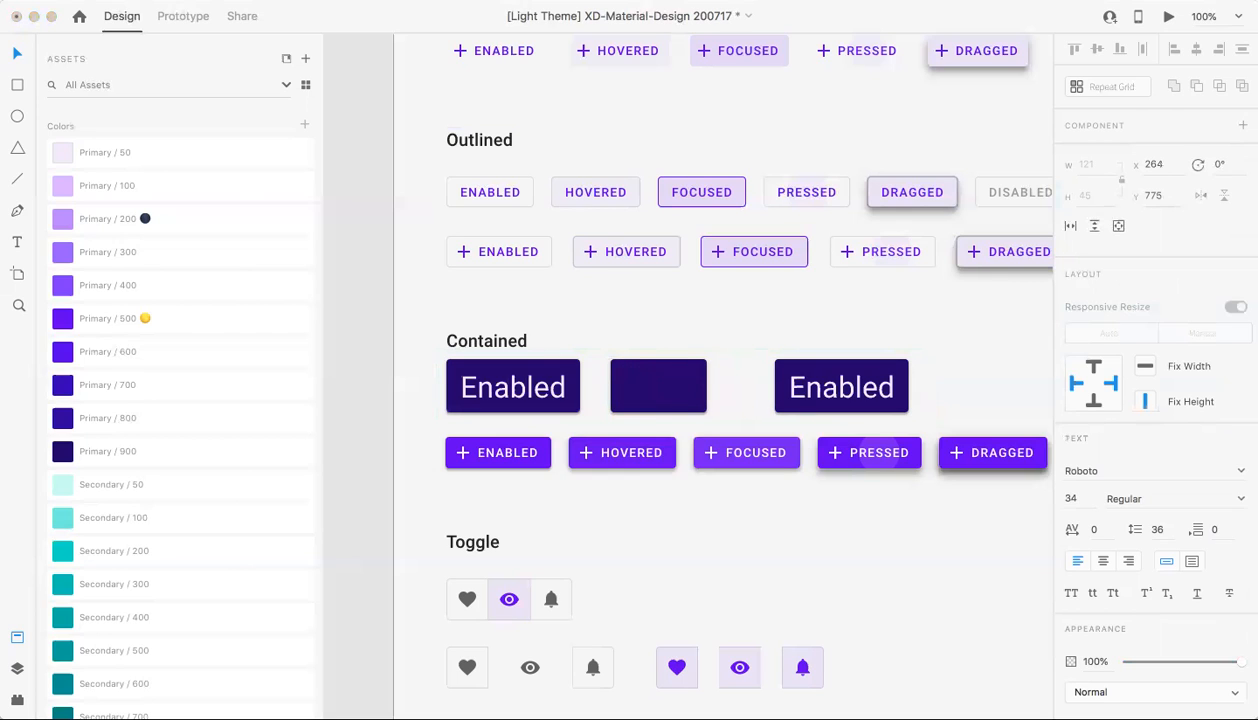
key(Escape)
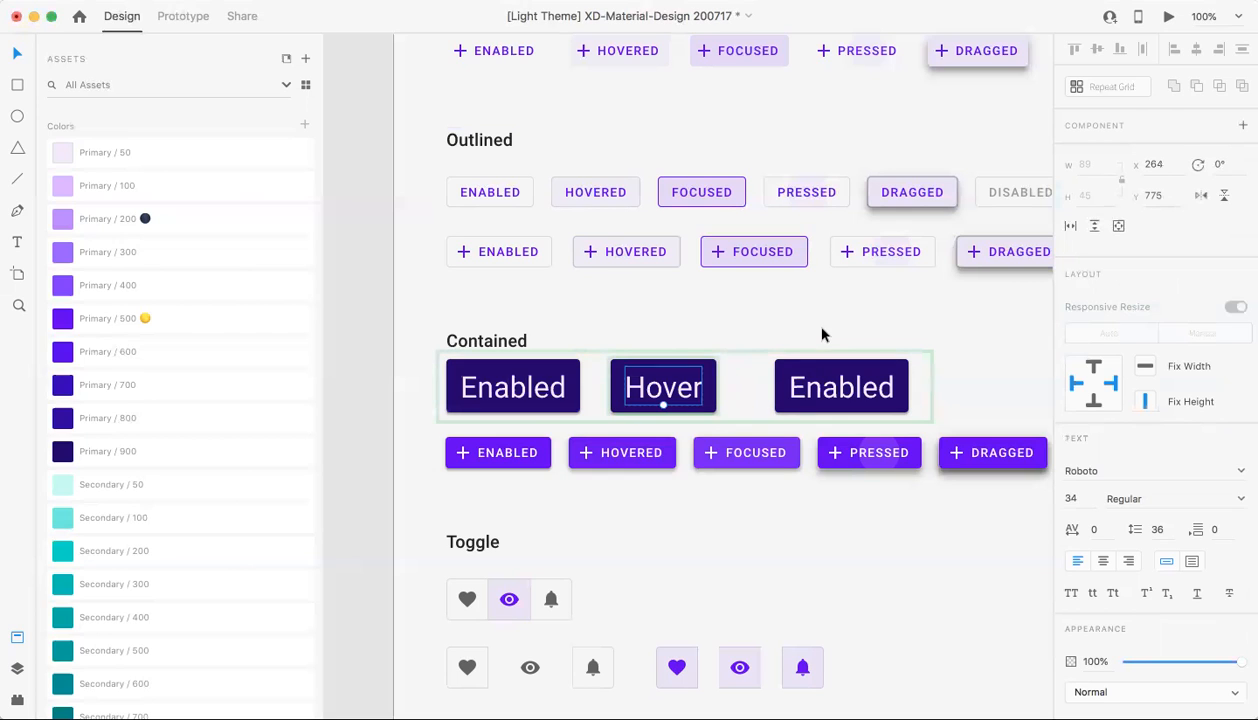
click(710, 330)
click(663, 380)
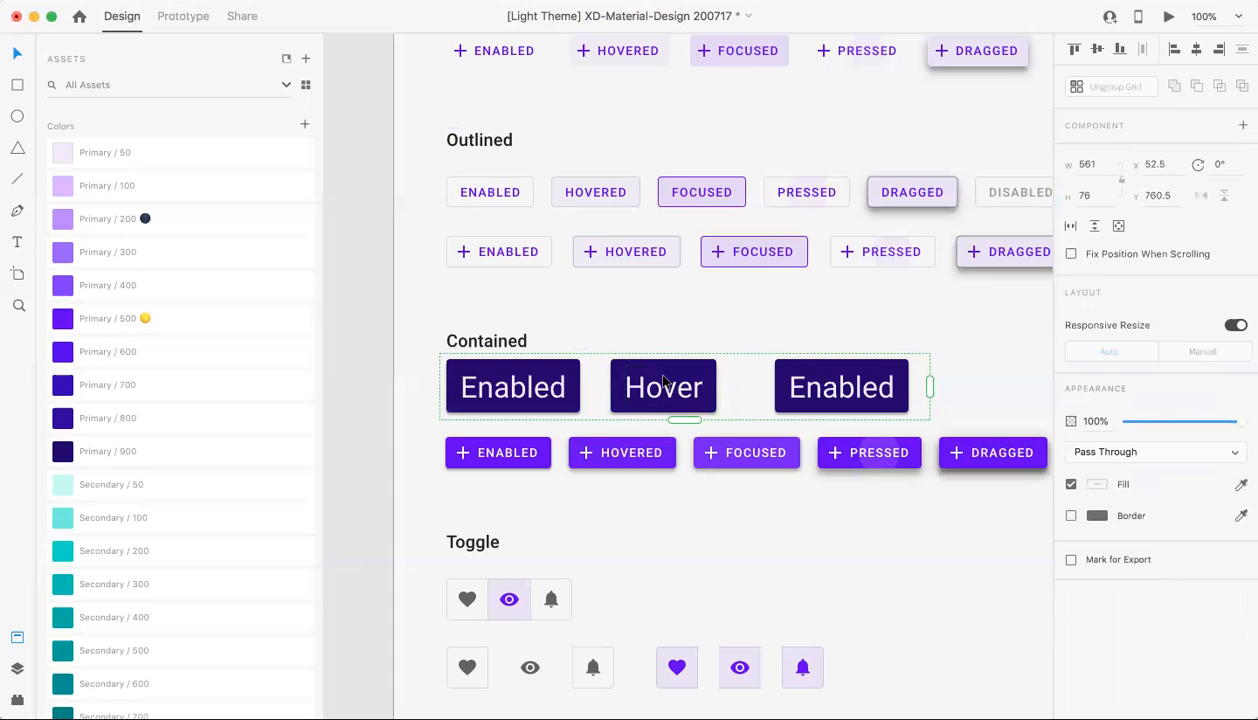
key(super+z)
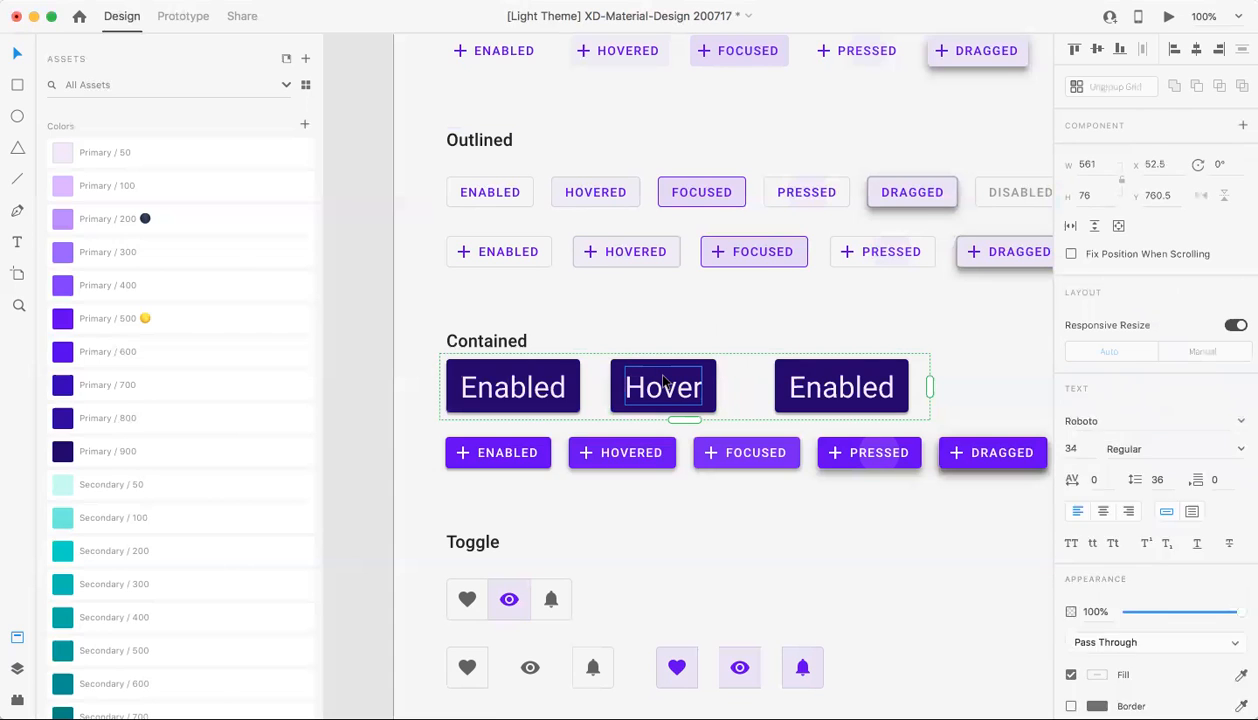
click(464, 374)
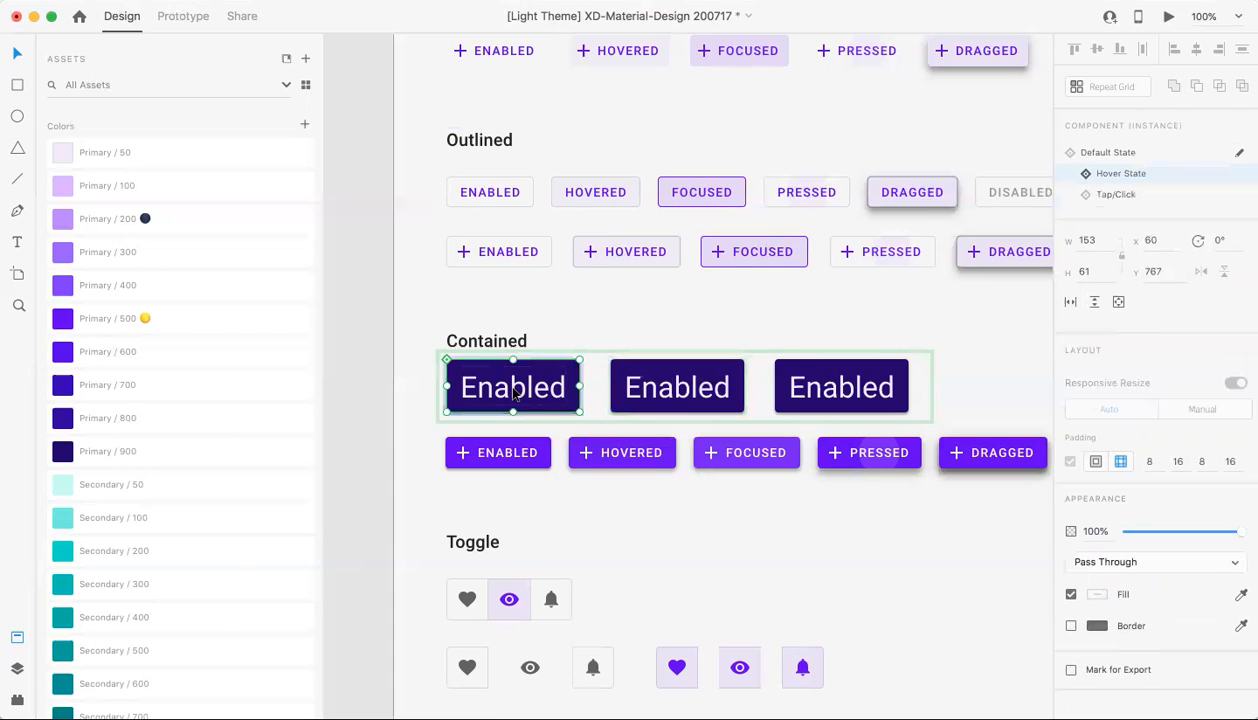
click(421, 402)
click(466, 382)
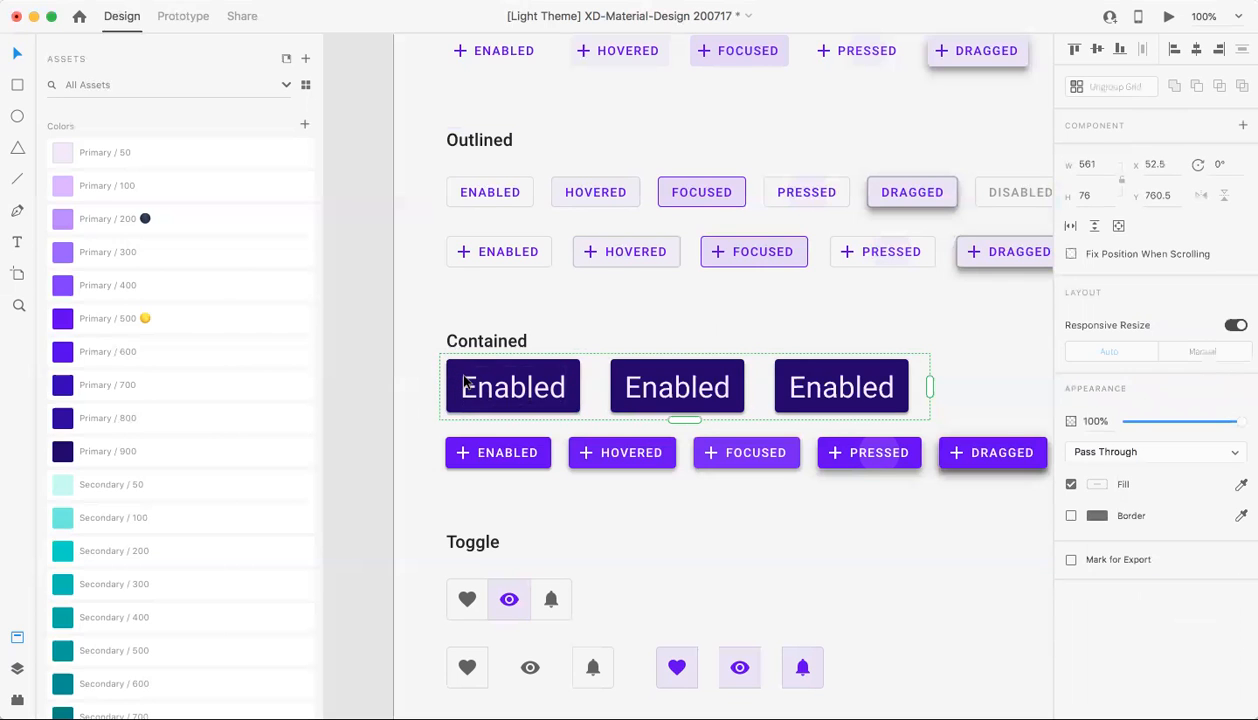
double_click(466, 382)
double_click(466, 382)
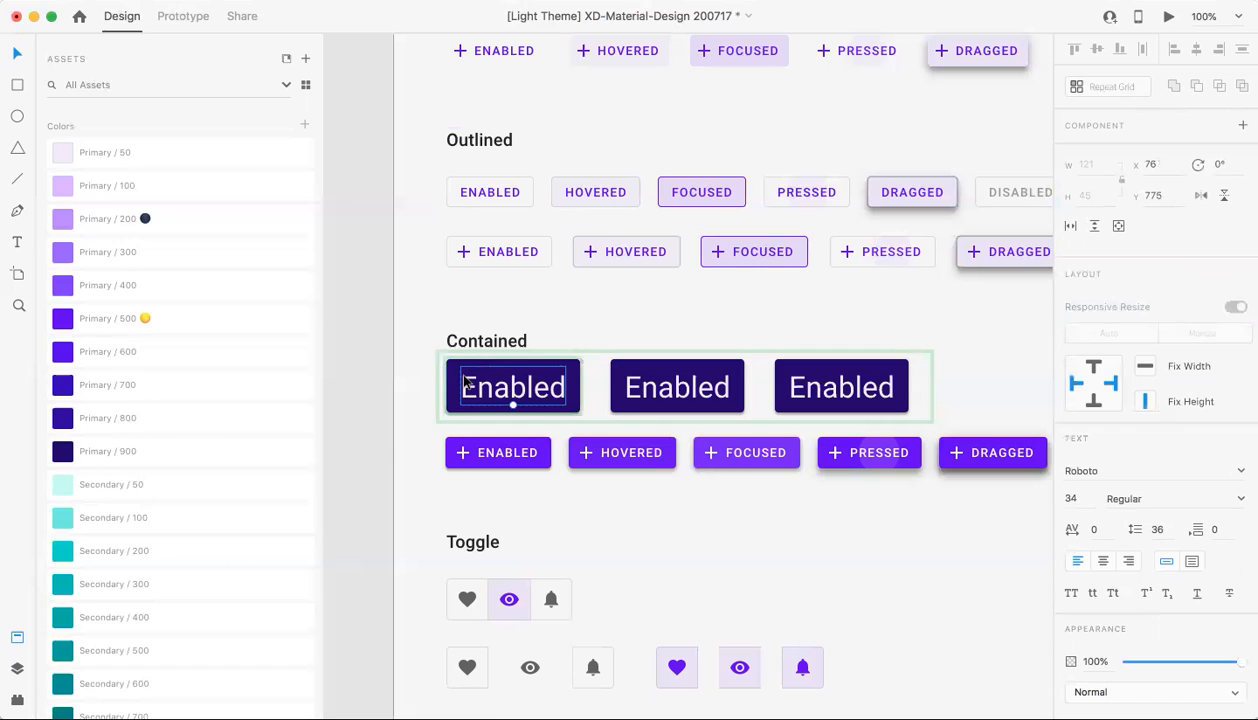
click(604, 351)
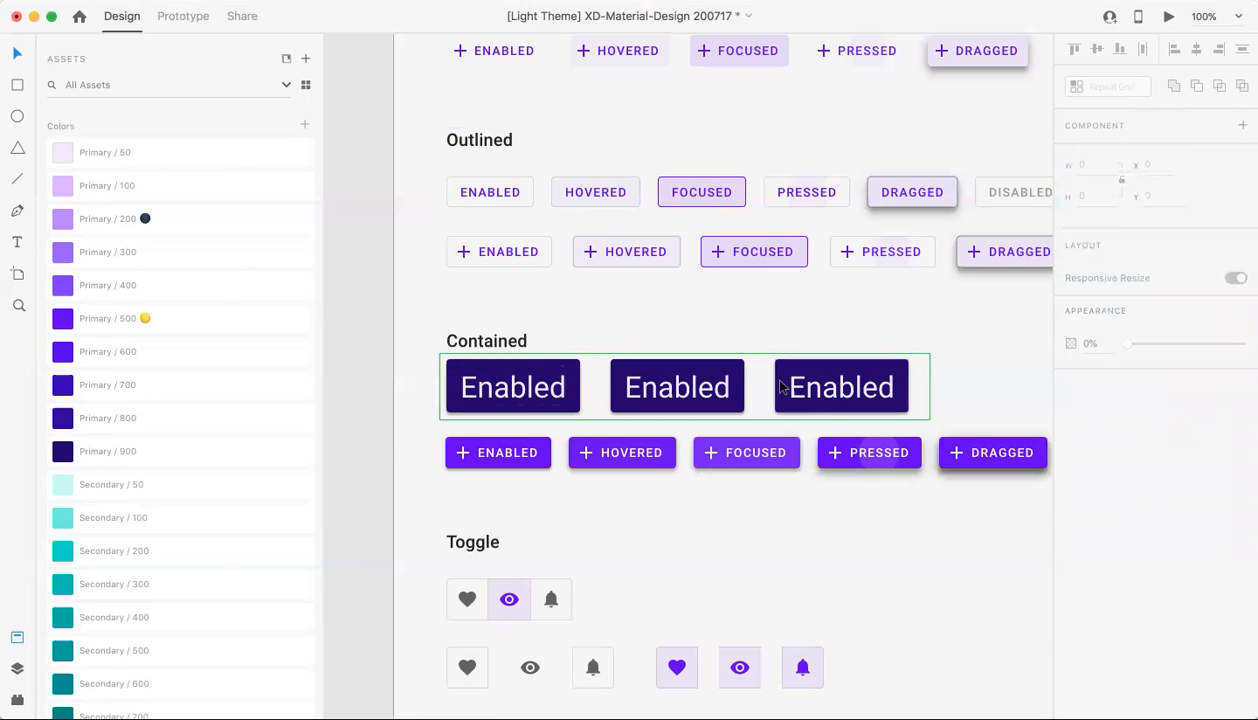
Ungroup the Repeat Grid and spread its three buttons farther apart.
click(893, 382)
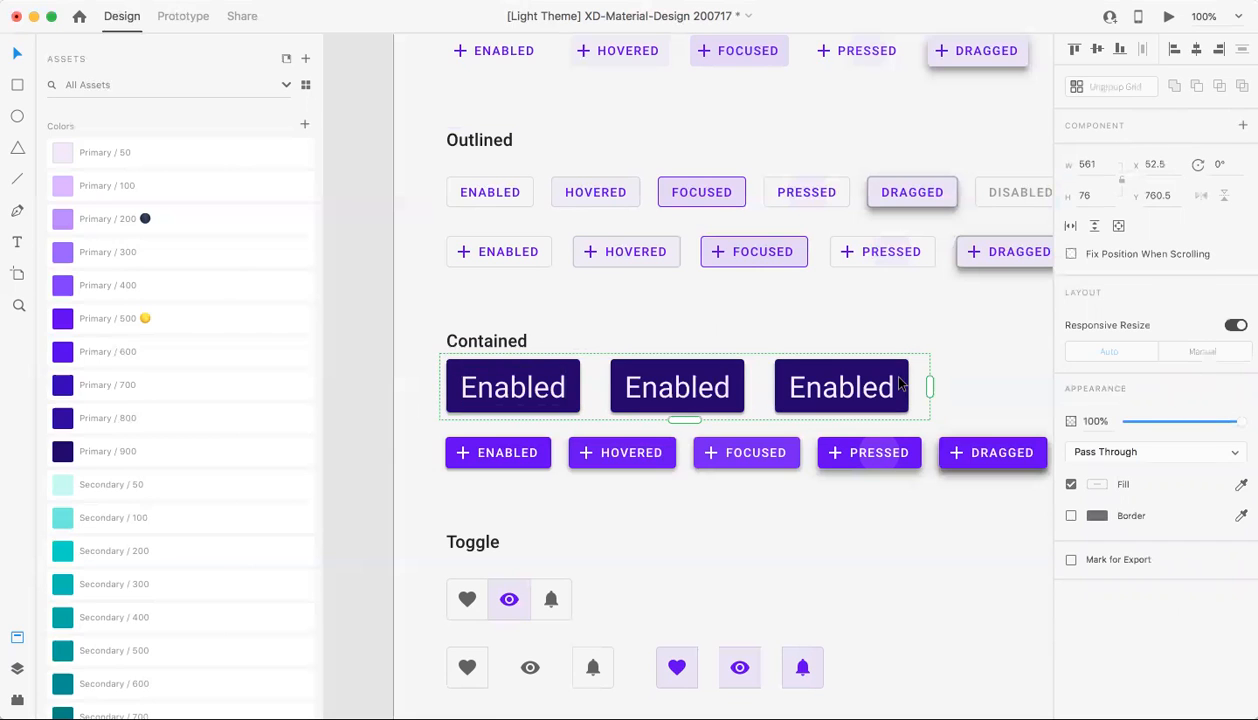
click(1076, 87)
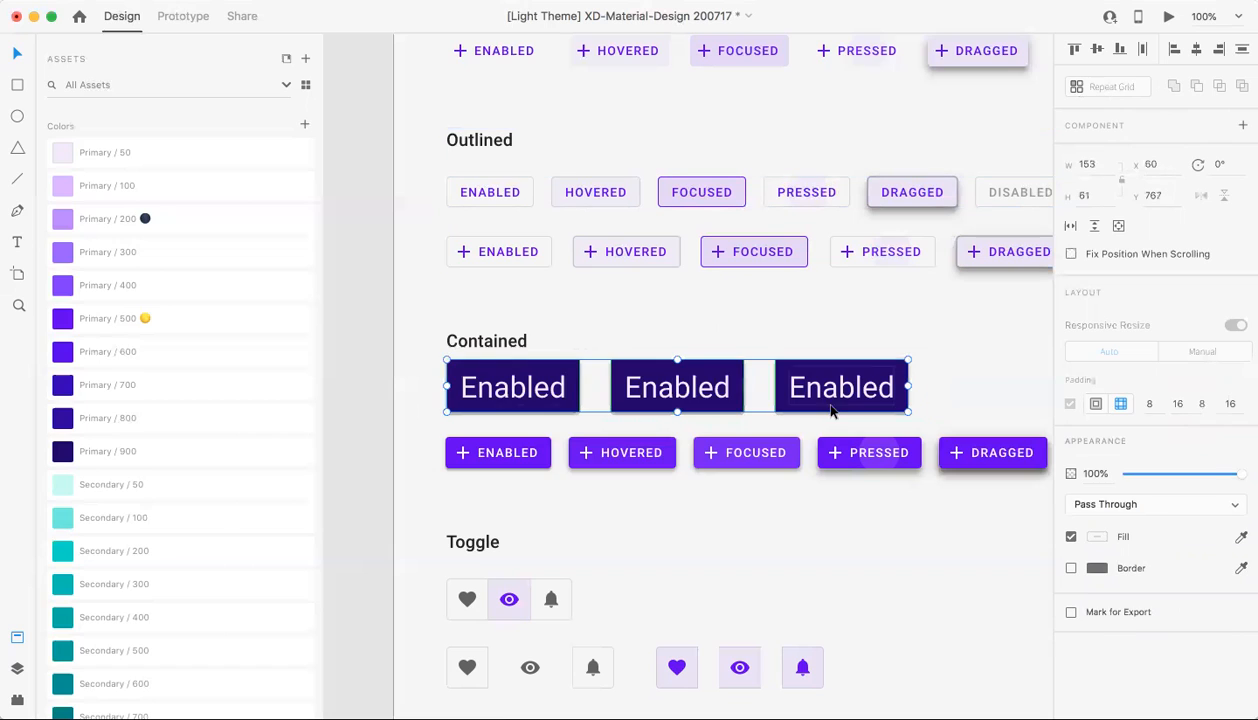
drag(911, 386, 999, 345)
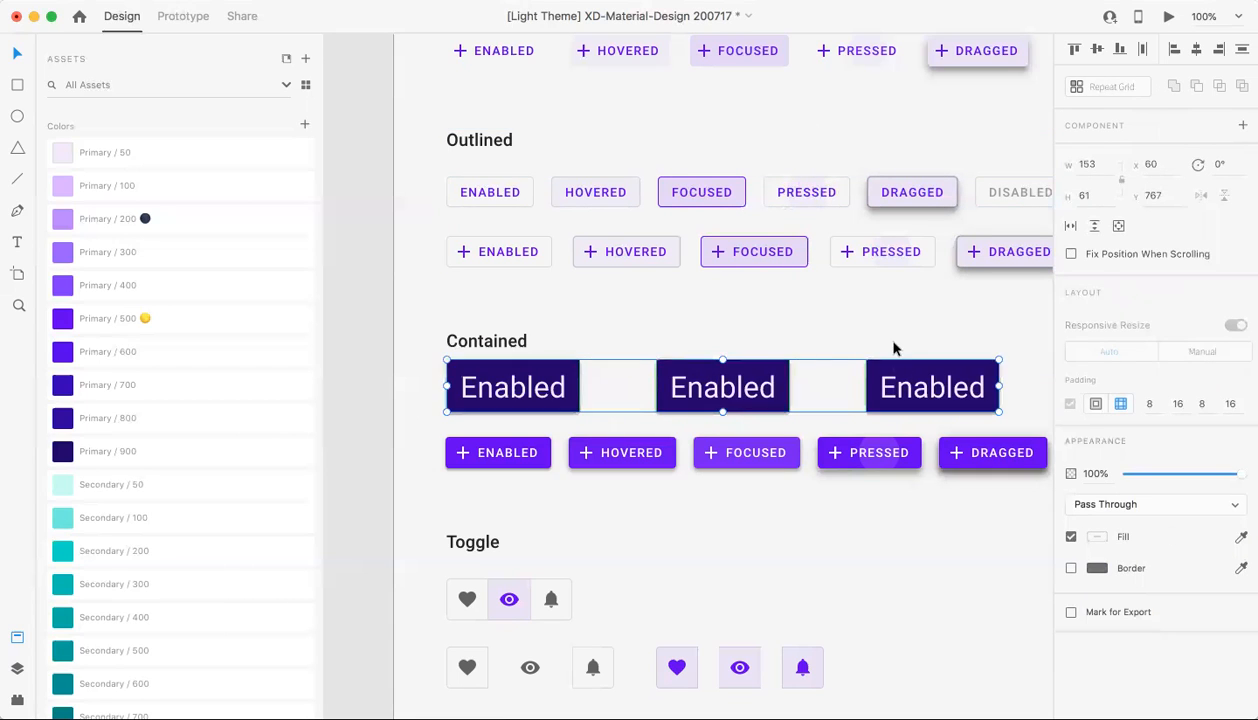
Delete the second and third contained button copies, keeping only the first one.
click(795, 343)
click(748, 388)
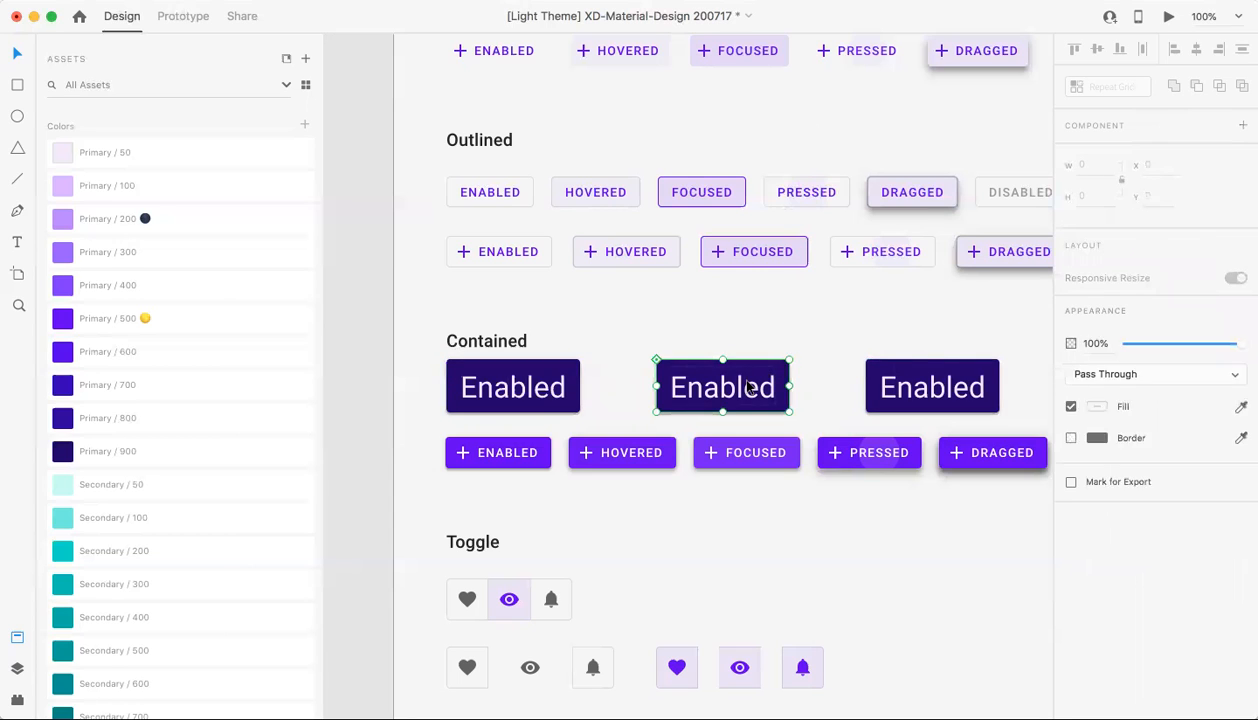
key(Delete)
click(897, 390)
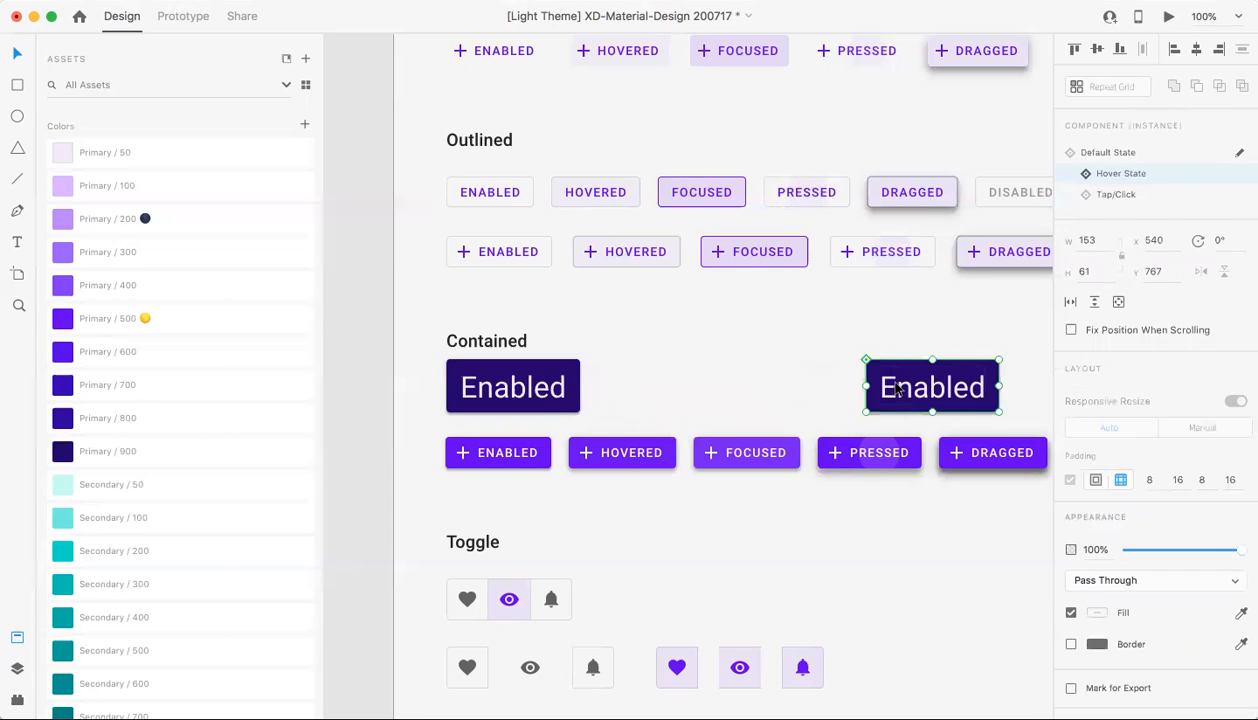
key(Delete)
Locate the main component of the remaining contained button and move it beside that instance in the Contained section.
click(543, 400)
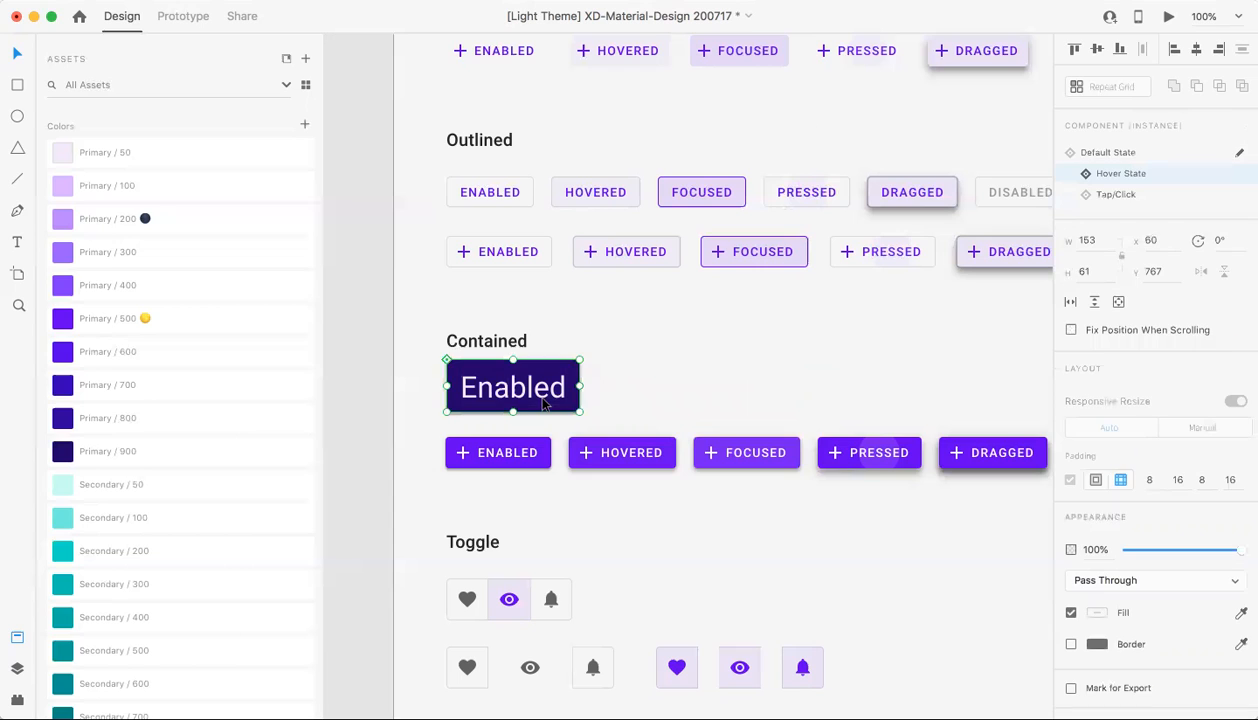
click(657, 347)
click(536, 368)
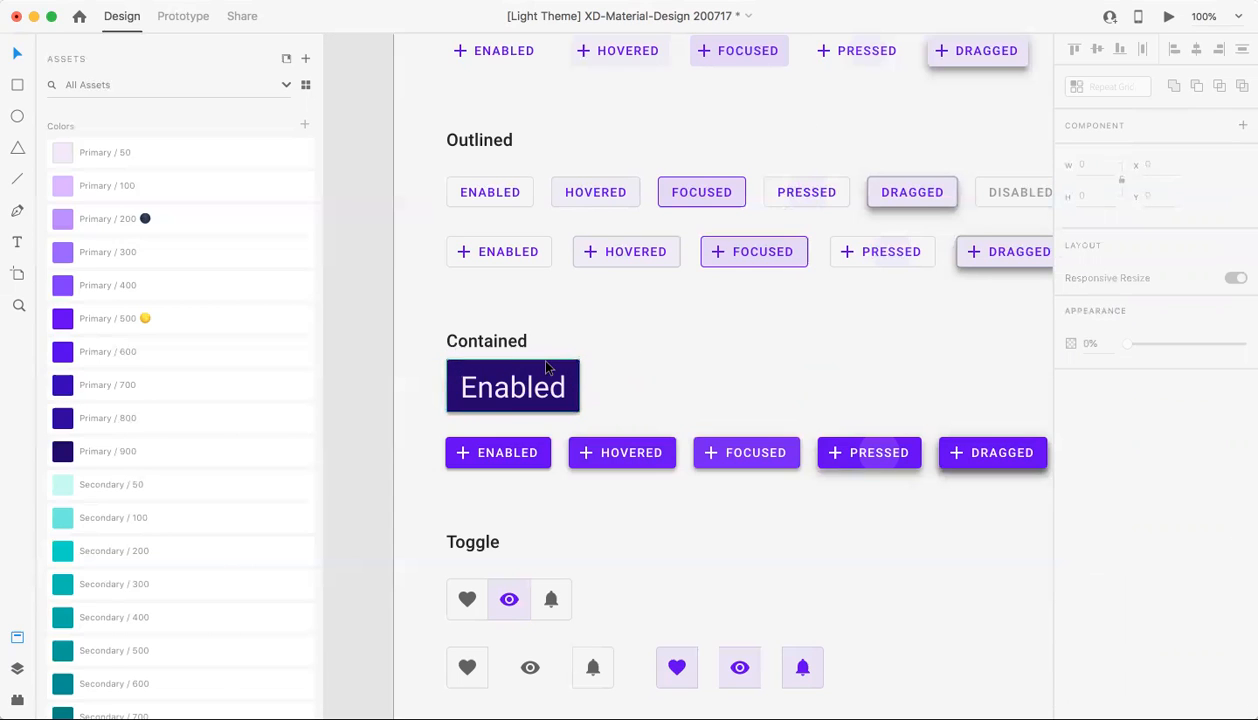
click(547, 368)
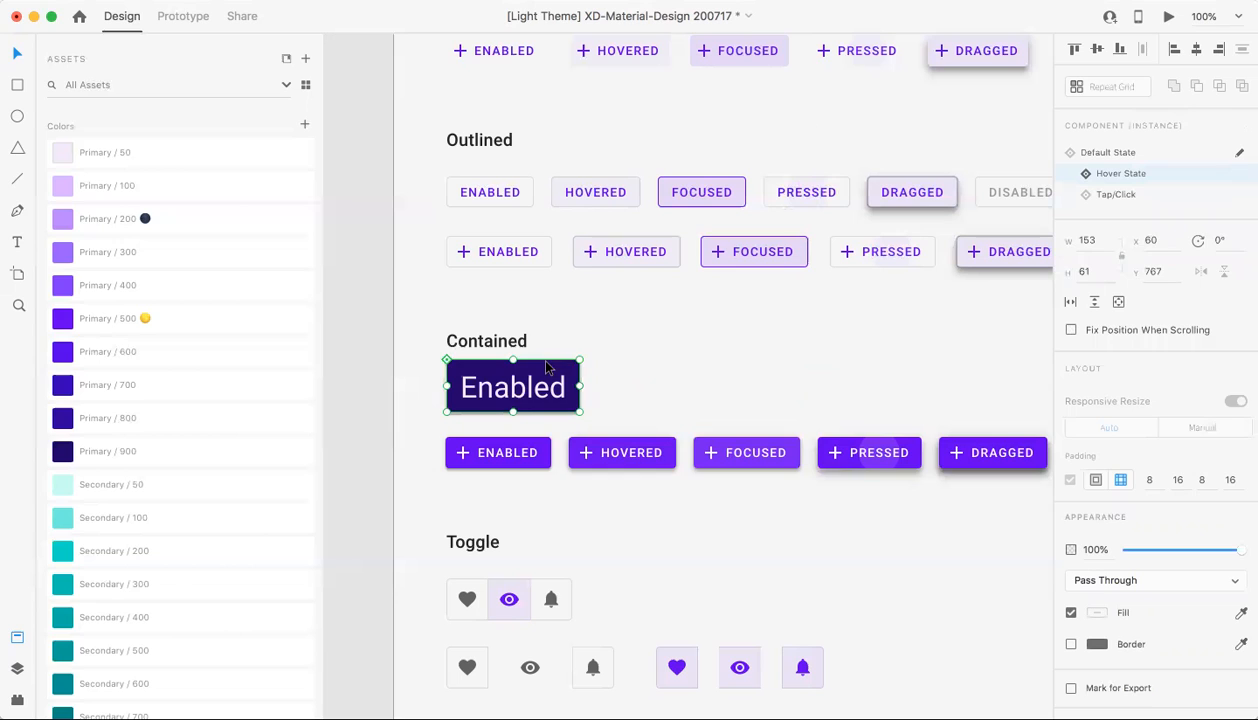
right_click(547, 372)
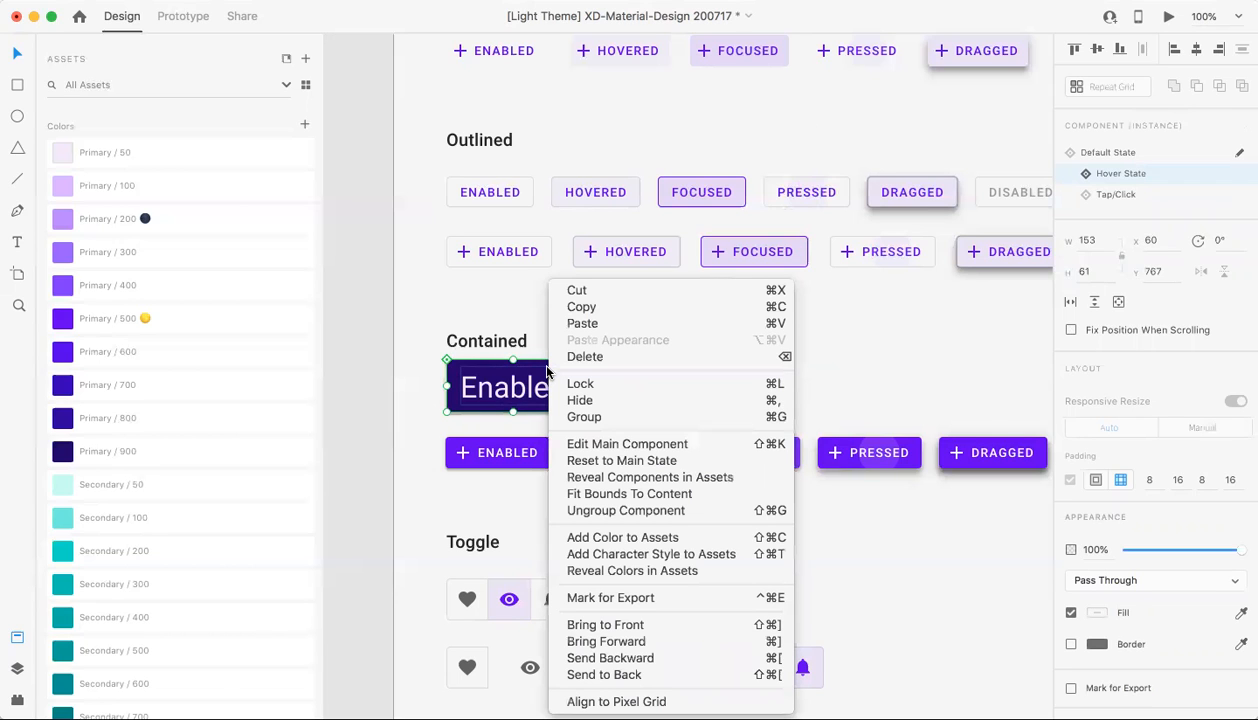
click(580, 446)
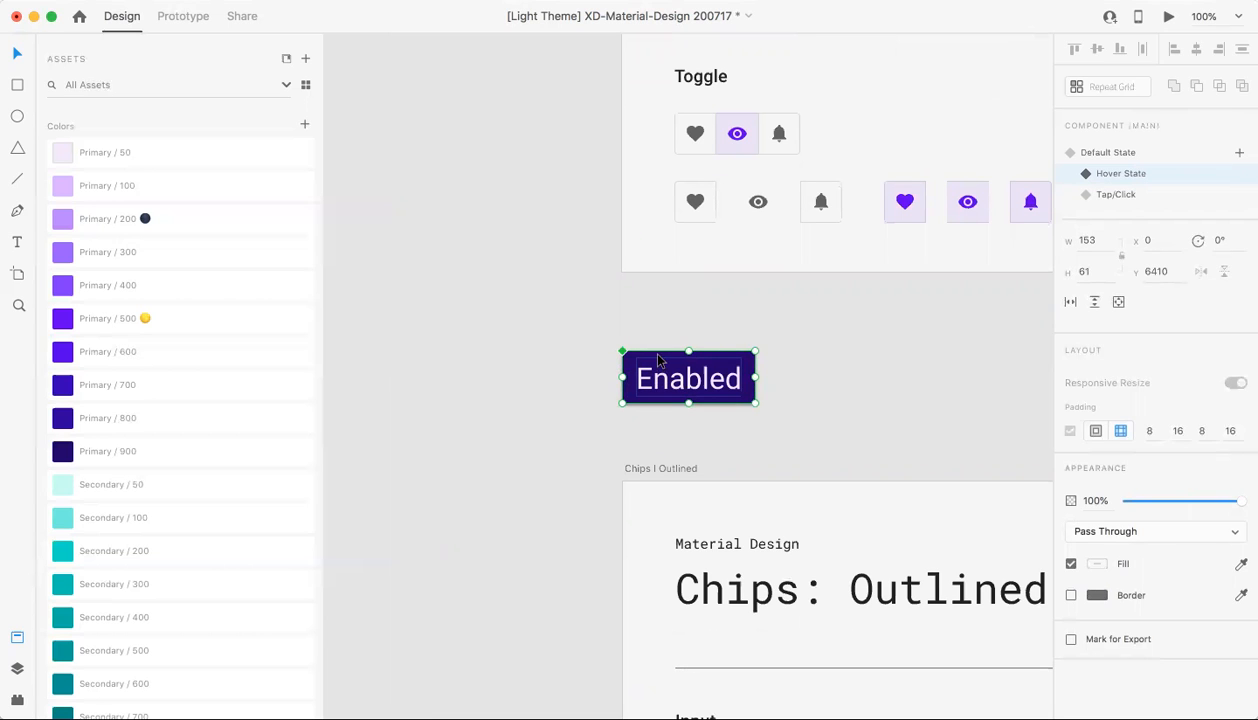
drag(658, 362, 868, 244)
Delete the old button instance and place the main component in its spot beneath the Contained heading, at about X 59, Y 773.
click(758, 291)
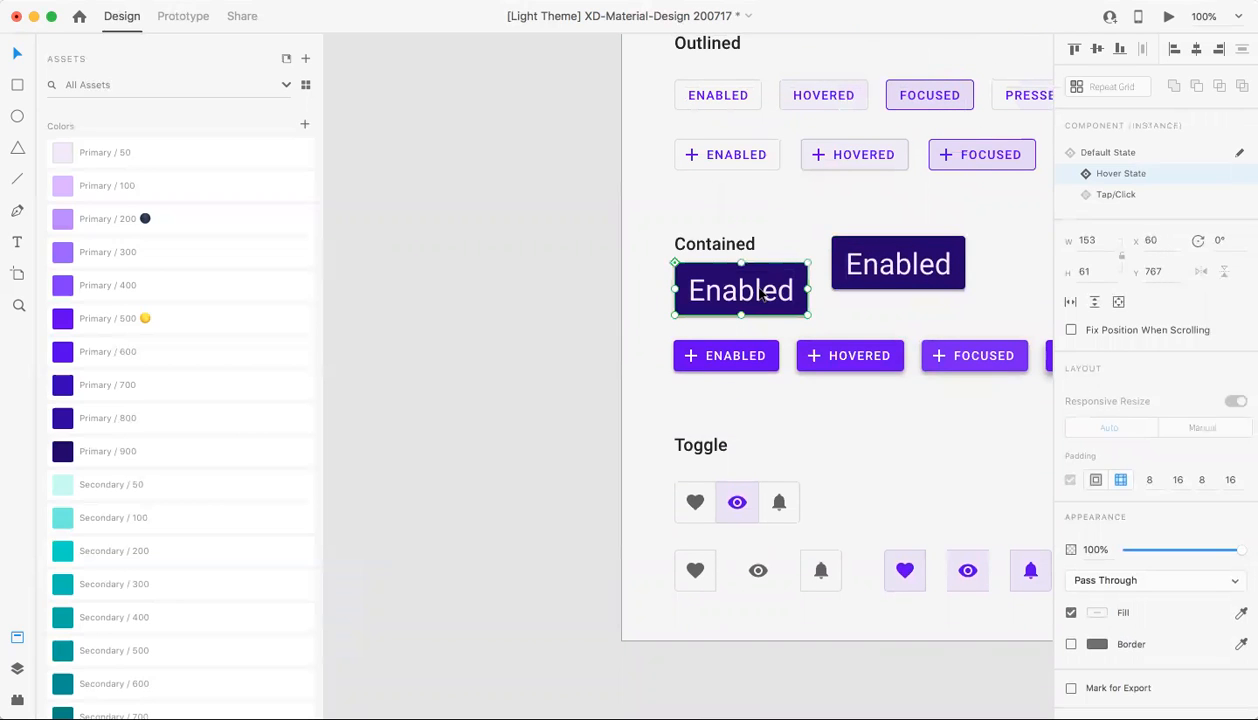
key(Delete)
click(876, 266)
drag(875, 265, 717, 298)
Change the label of the main button's Hover State to "Default" and deselect it.
double_click(726, 303)
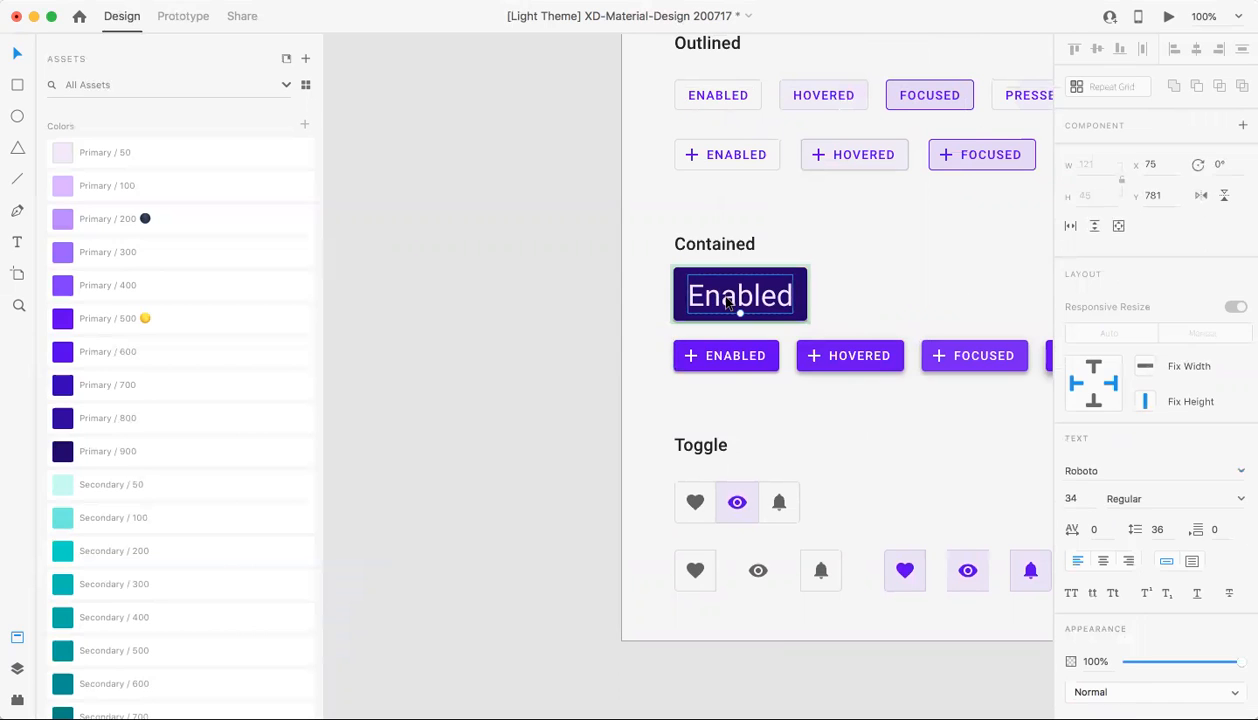
double_click(727, 302)
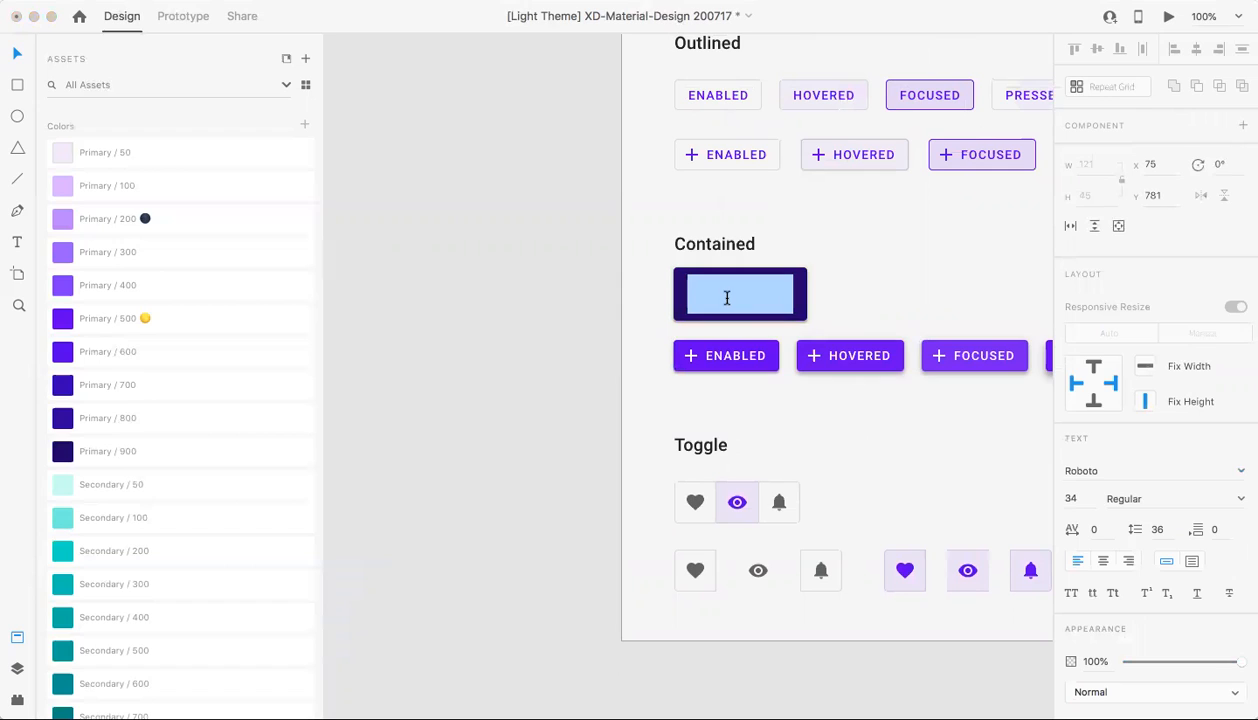
text(Enabled)
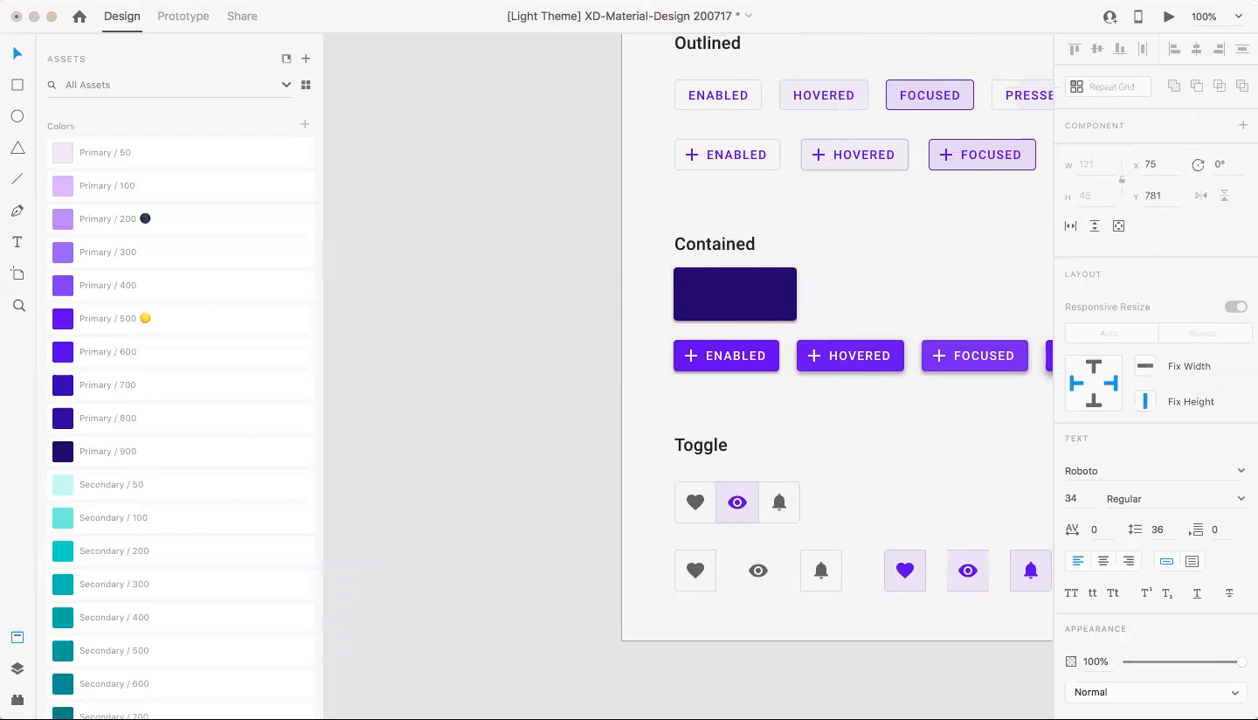
key(Escape)
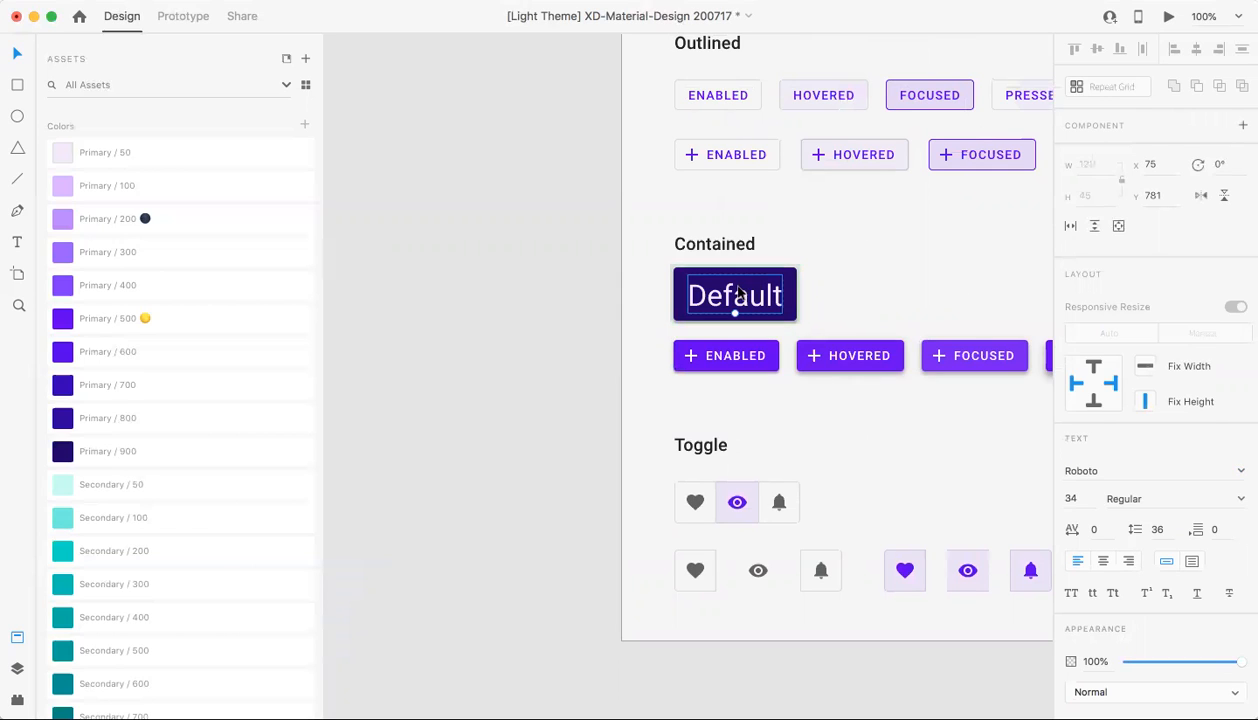
key(Escape)
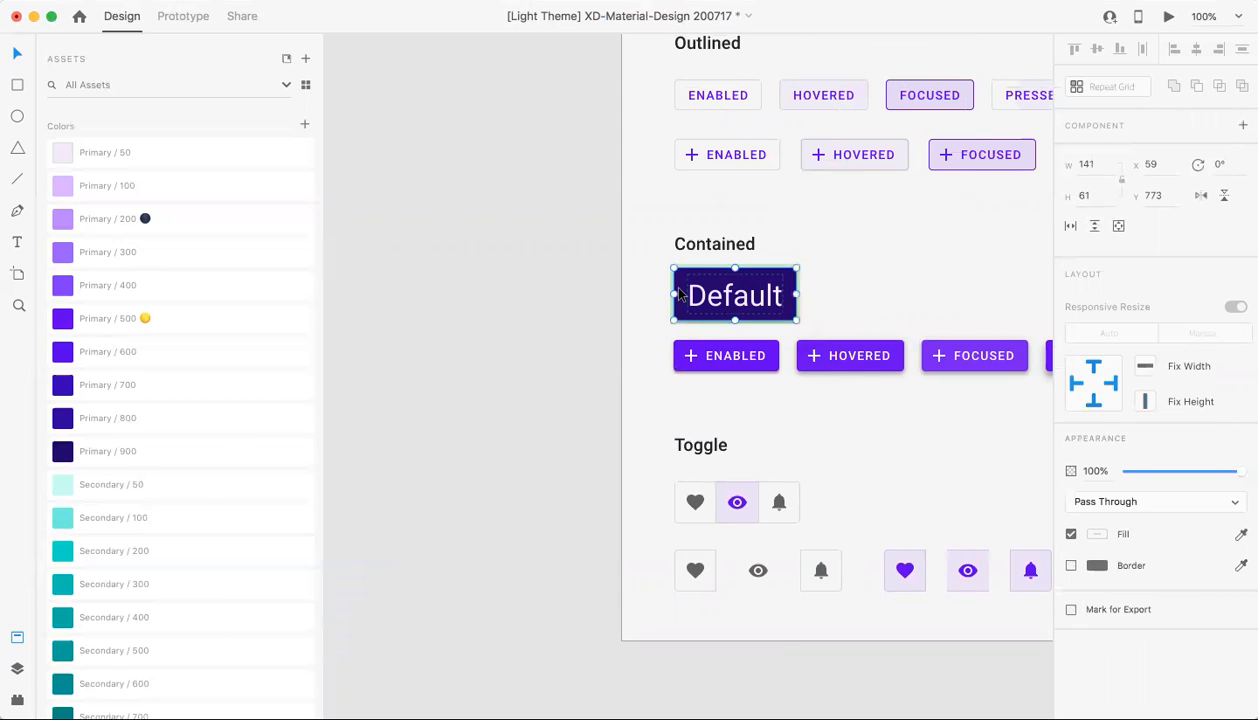
key(Escape)
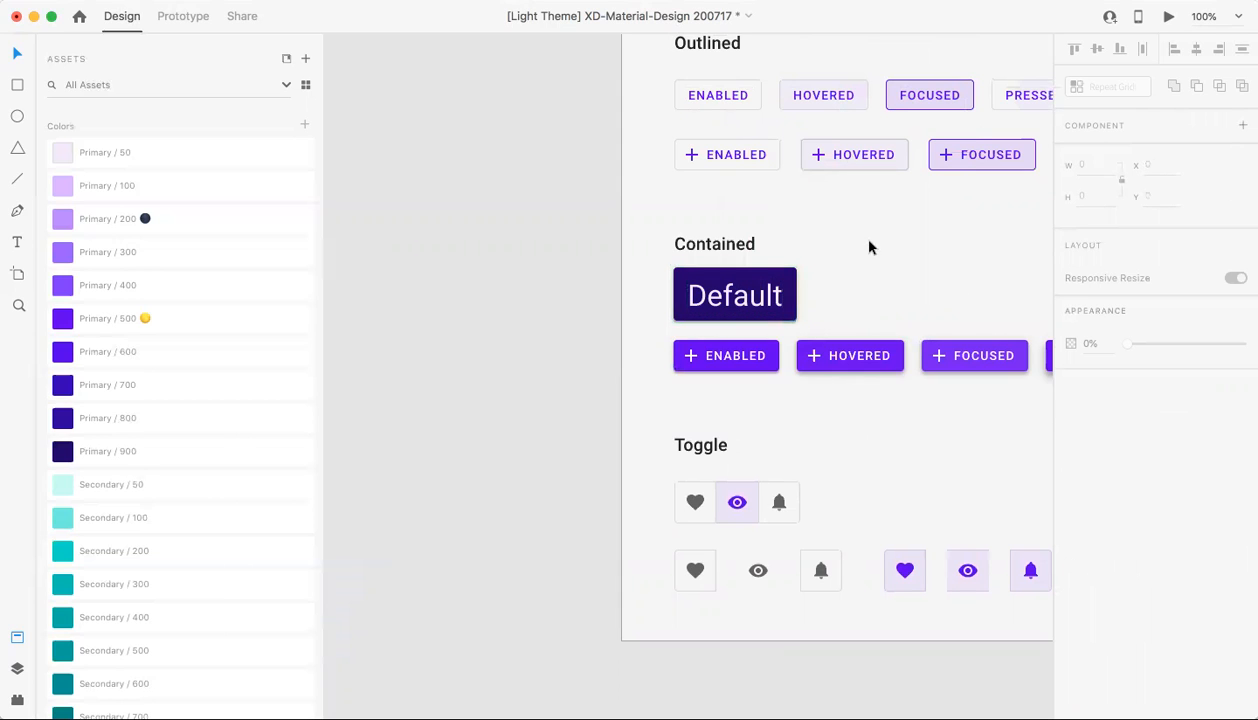
Switch the main contained button to its Default State and change that state's label to "Default".
click(766, 280)
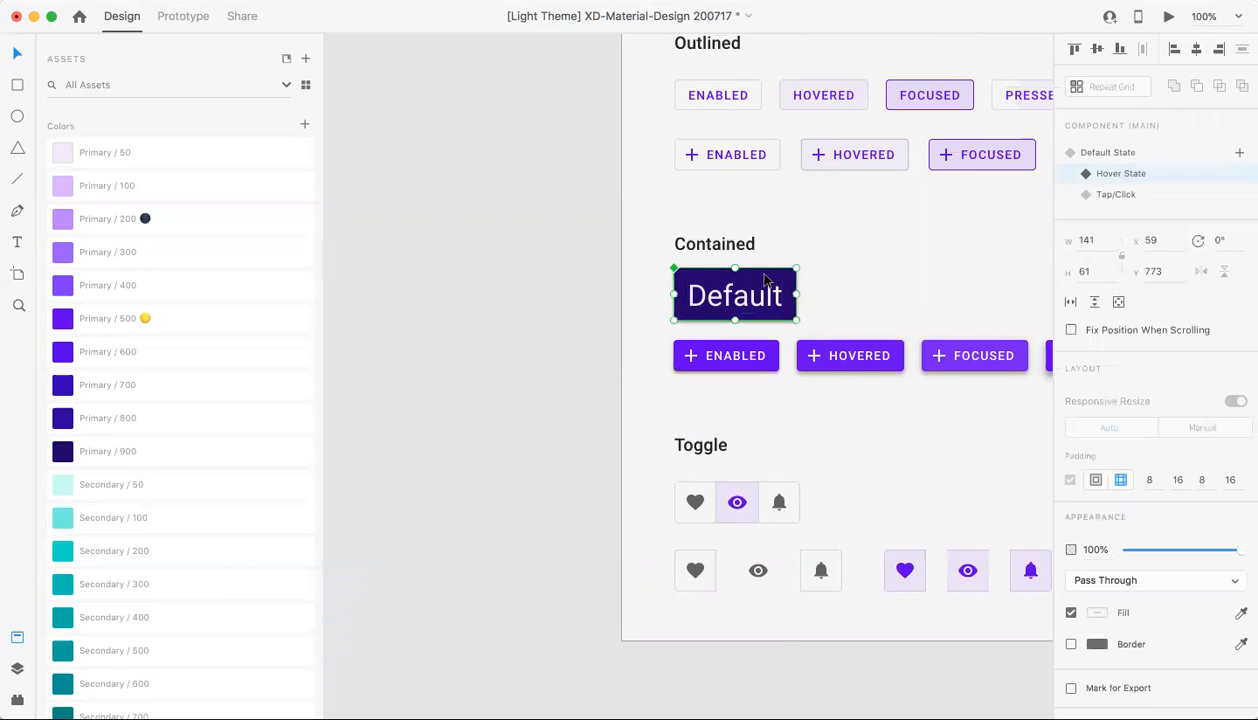
double_click(1124, 175)
click(1119, 155)
double_click(743, 292)
double_click(744, 298)
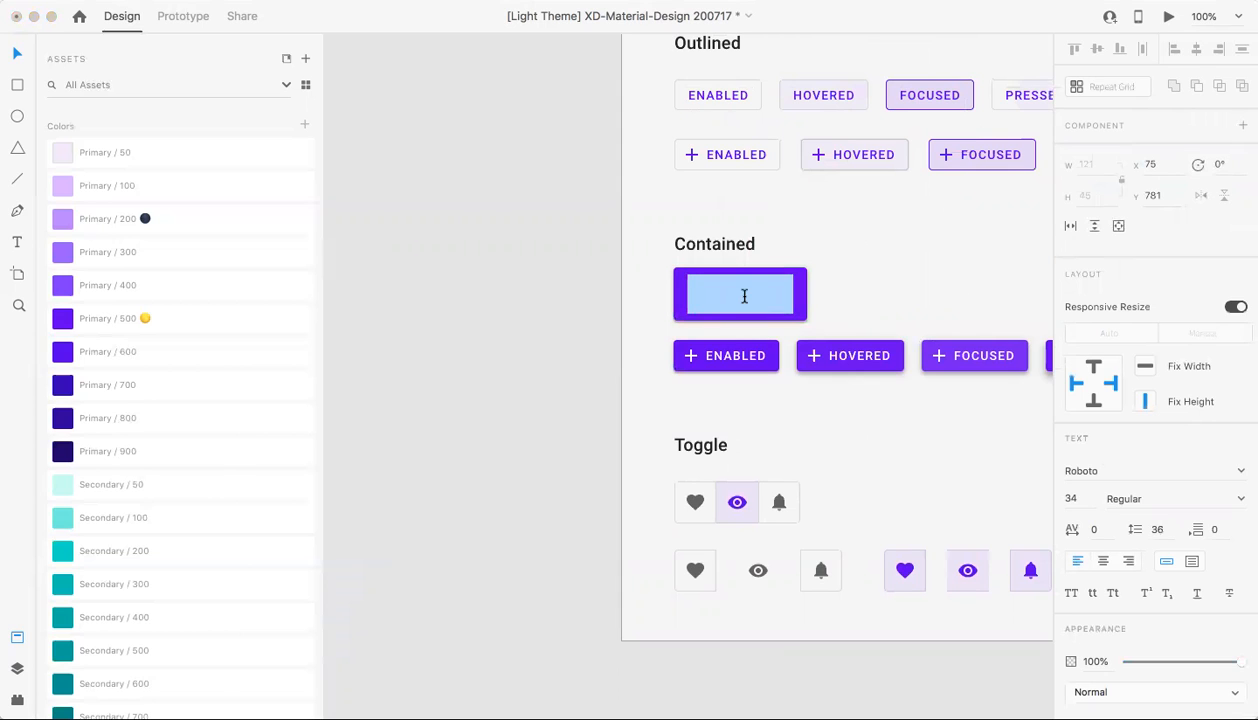
text(Default)
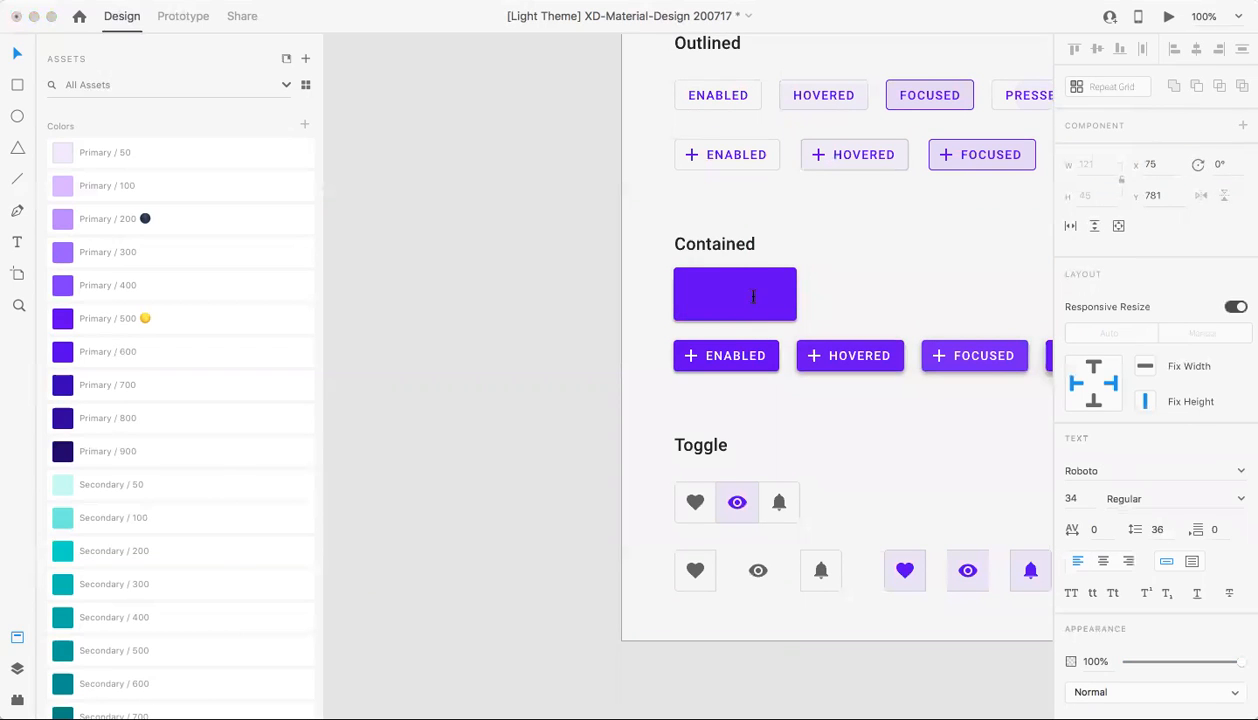
key(Escape)
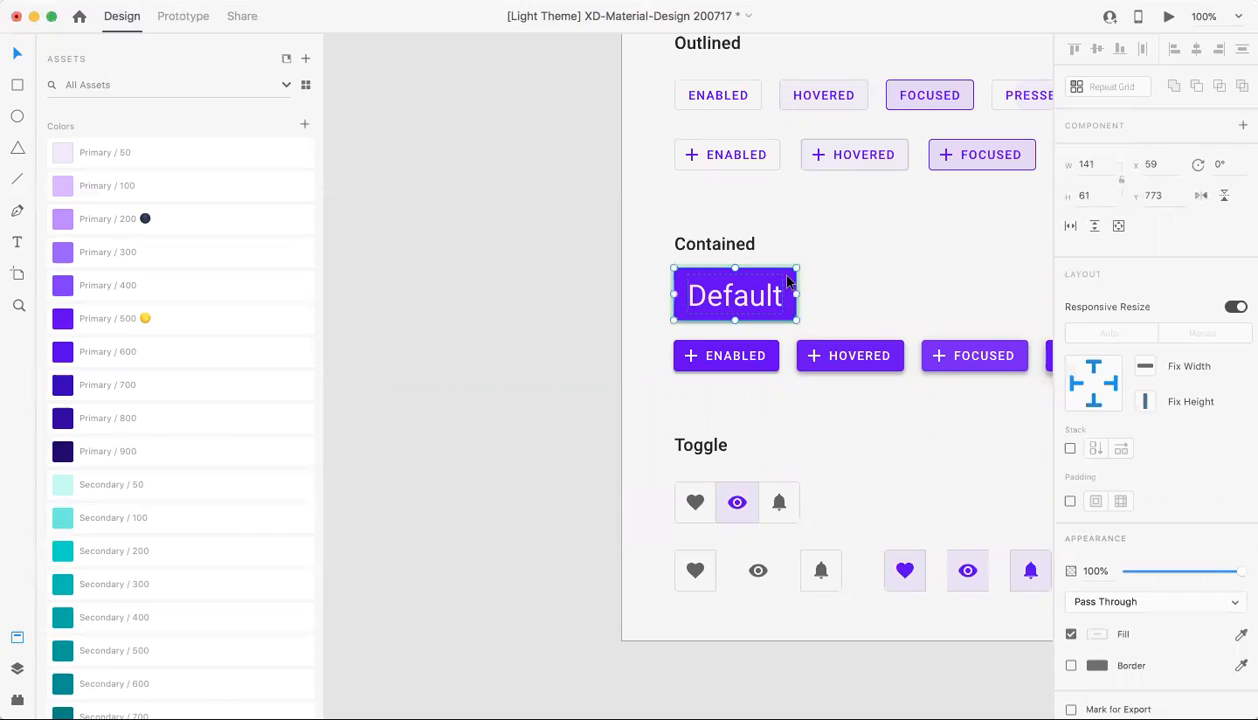
key(Escape)
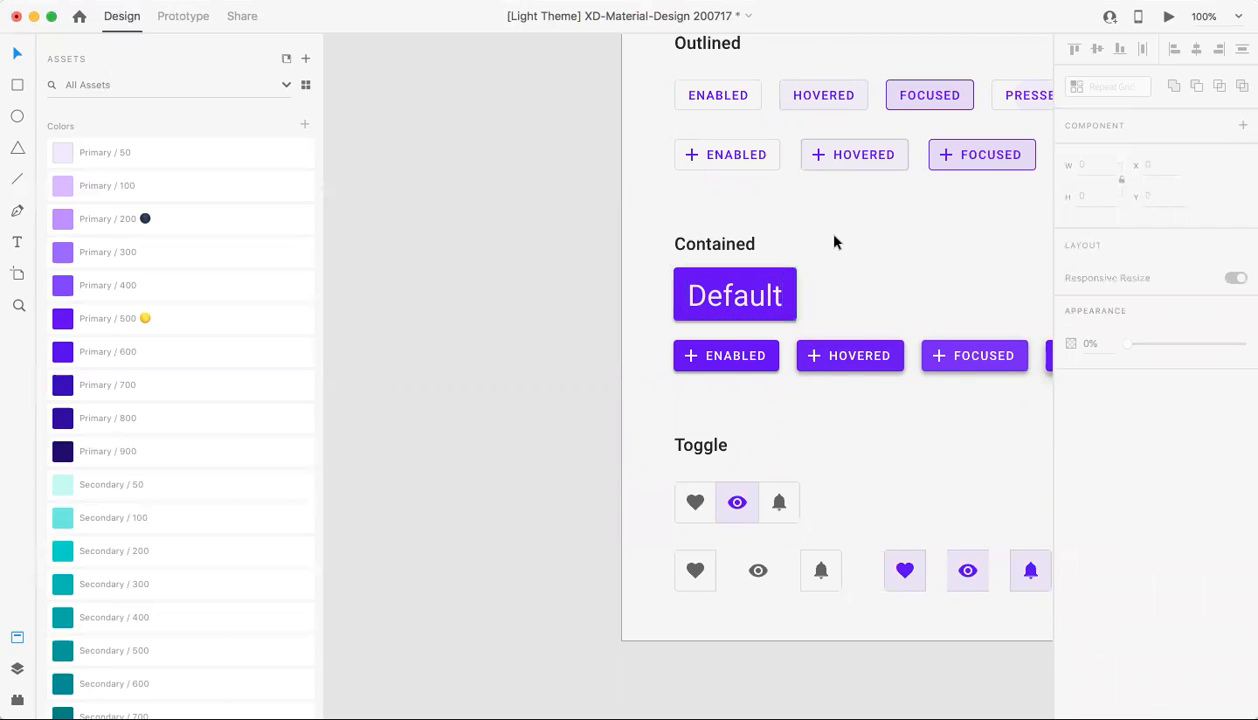
click(790, 272)
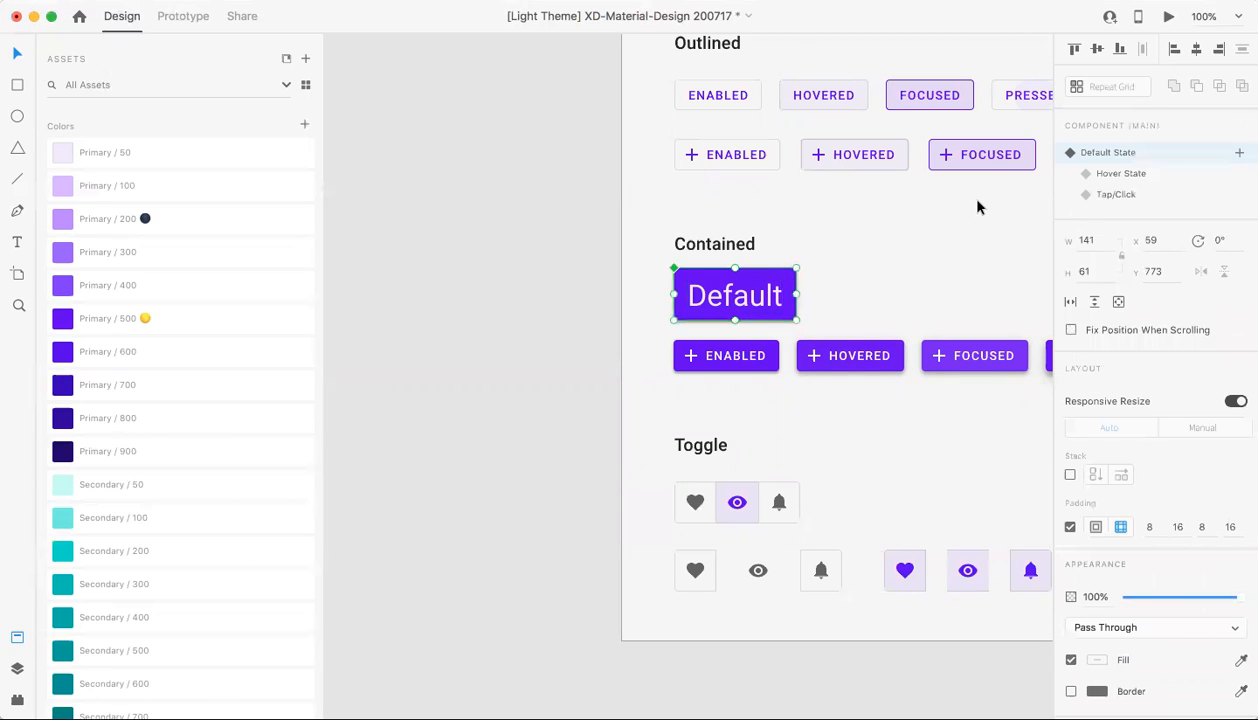
Switch the main contained button to its Hover State and change that state's label to "Hover".
click(1118, 176)
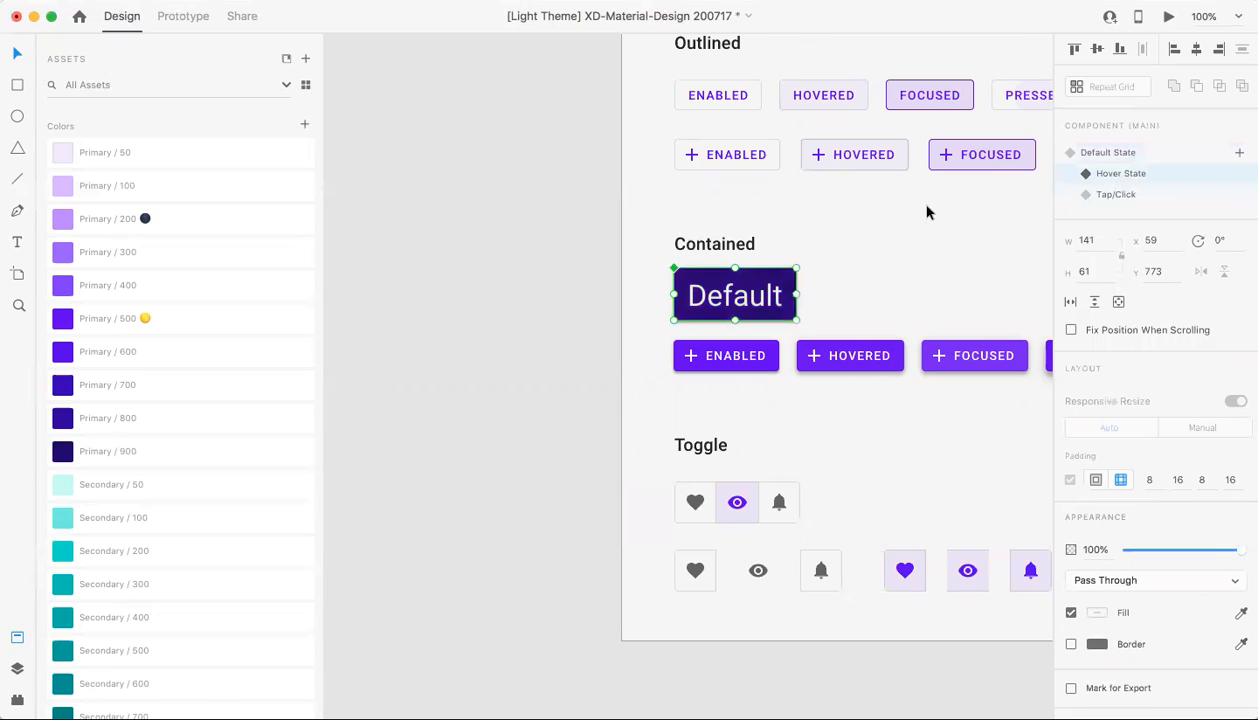
double_click(741, 305)
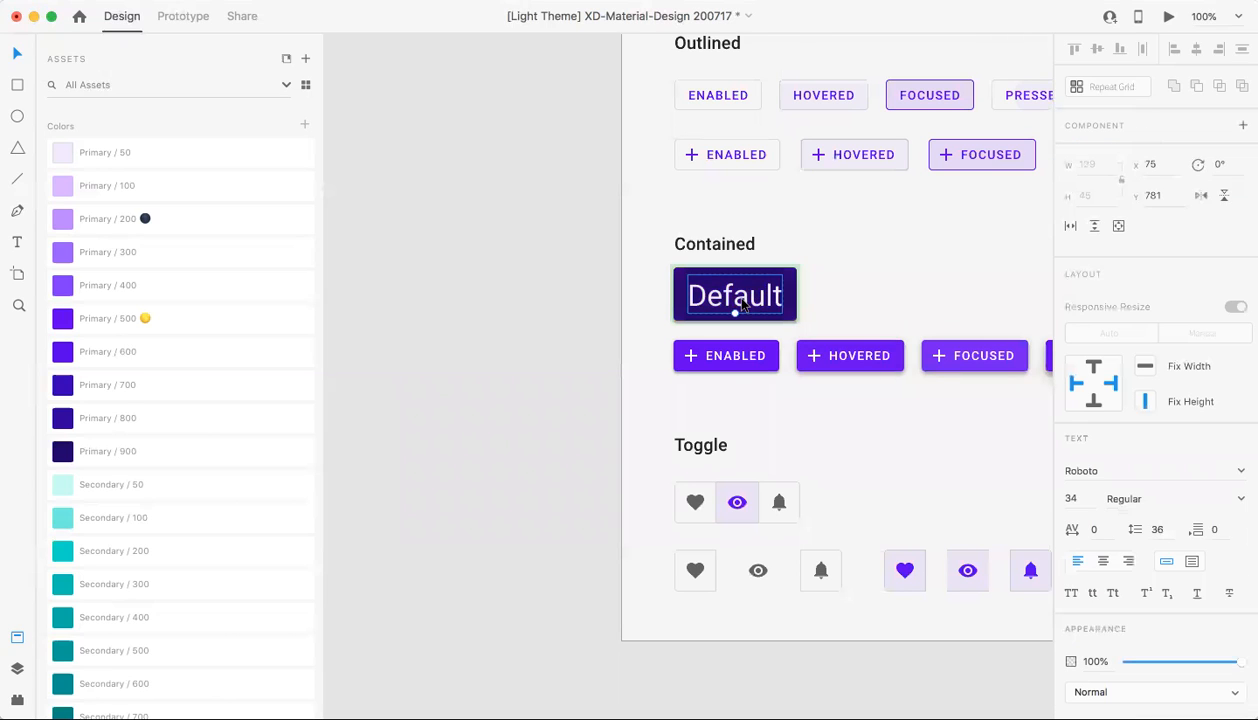
double_click(738, 305)
text(Hovered)
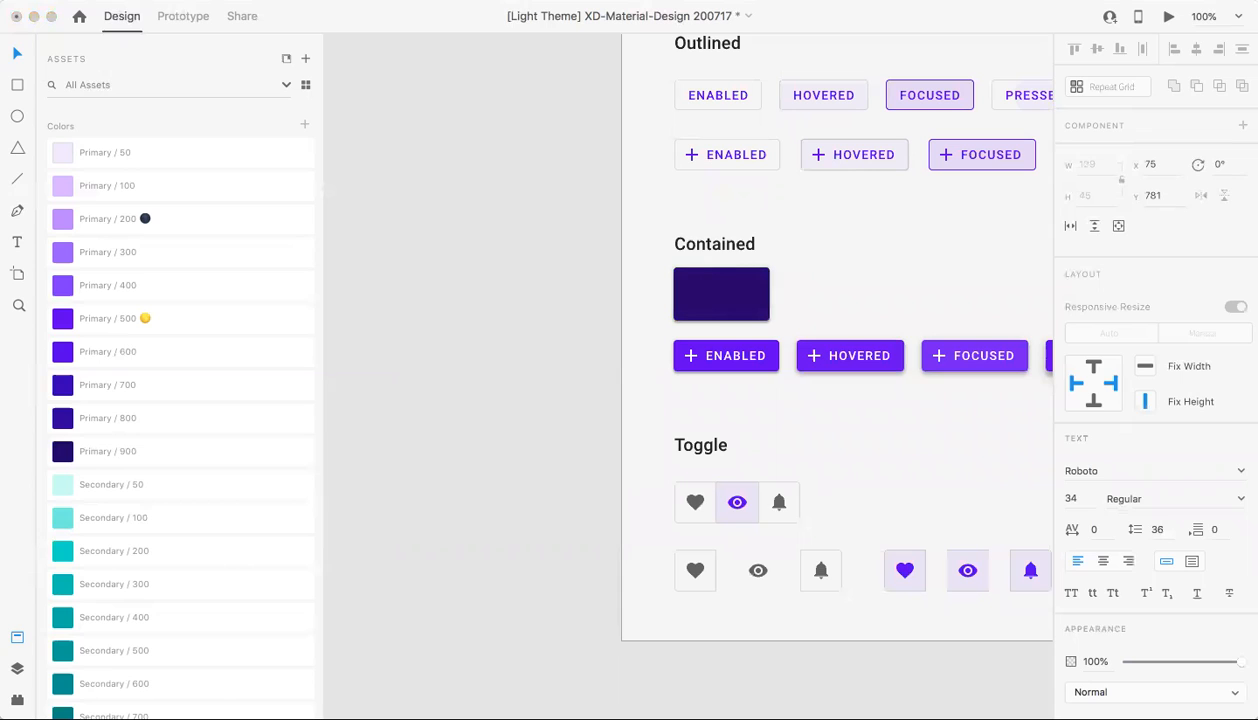
key(Escape)
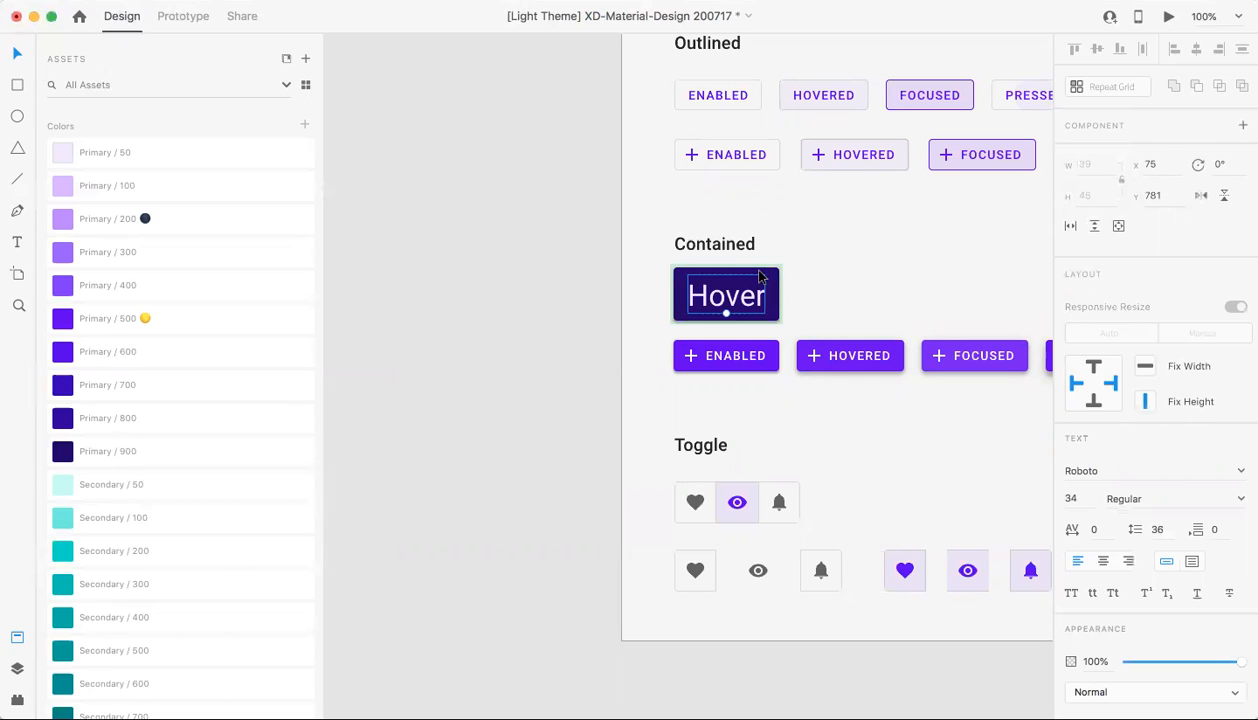
key(Escape)
click(800, 247)
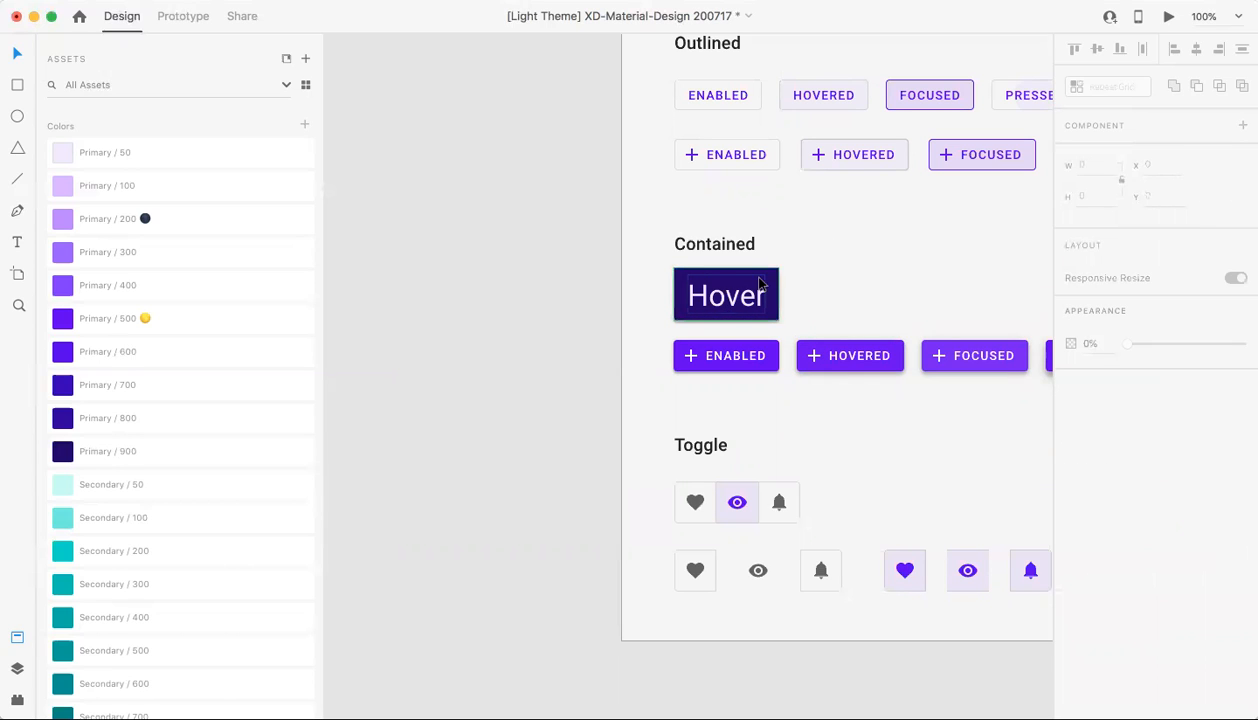
click(770, 276)
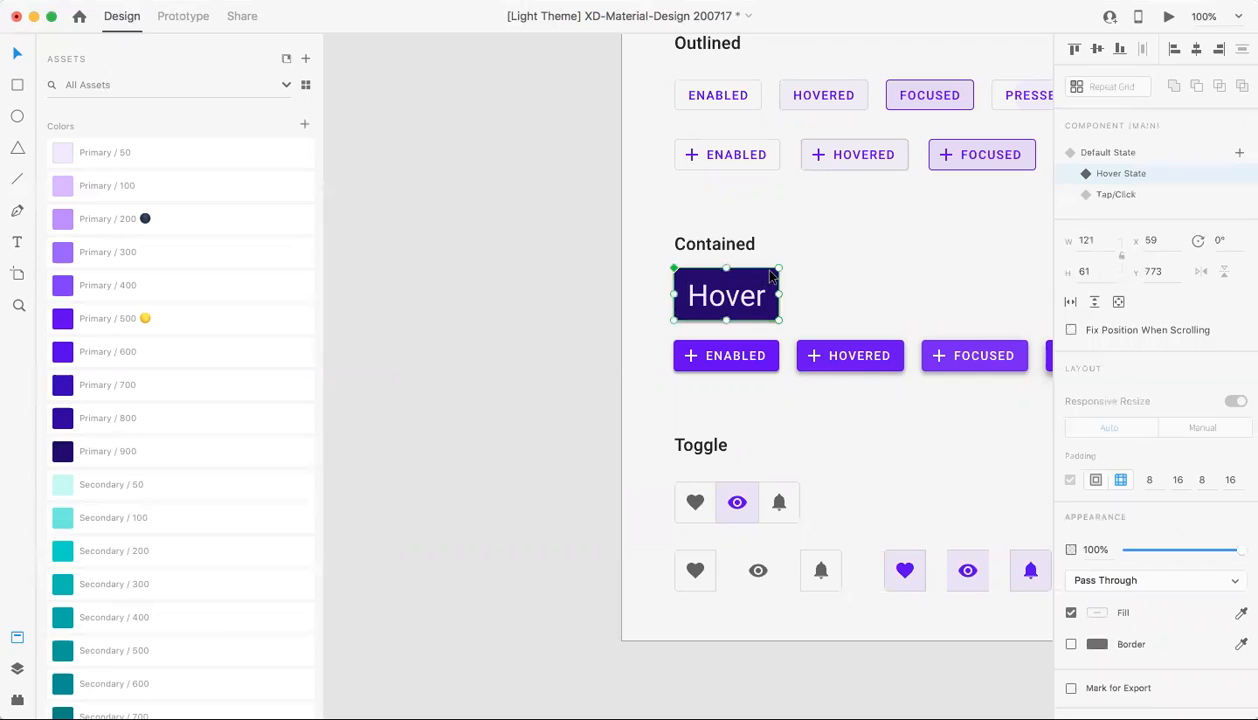
Switch the main contained button to its Tap/Click state and change that state's label to "Tap".
click(1118, 194)
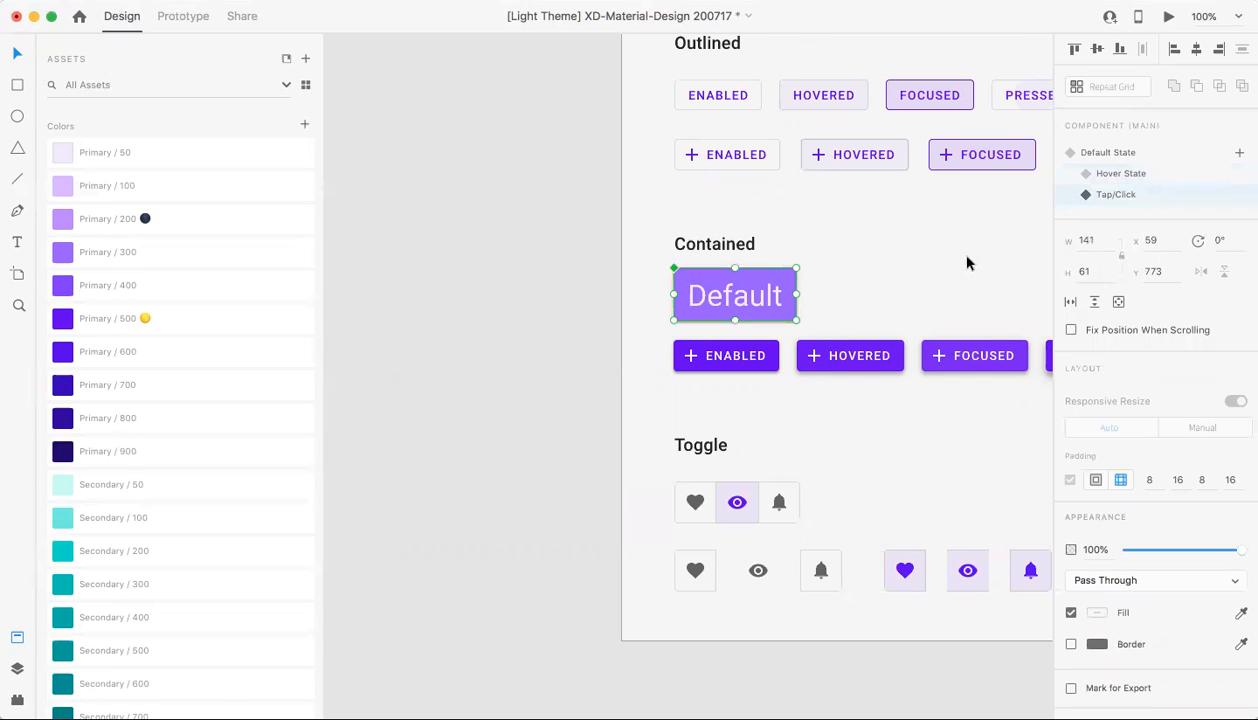
double_click(753, 298)
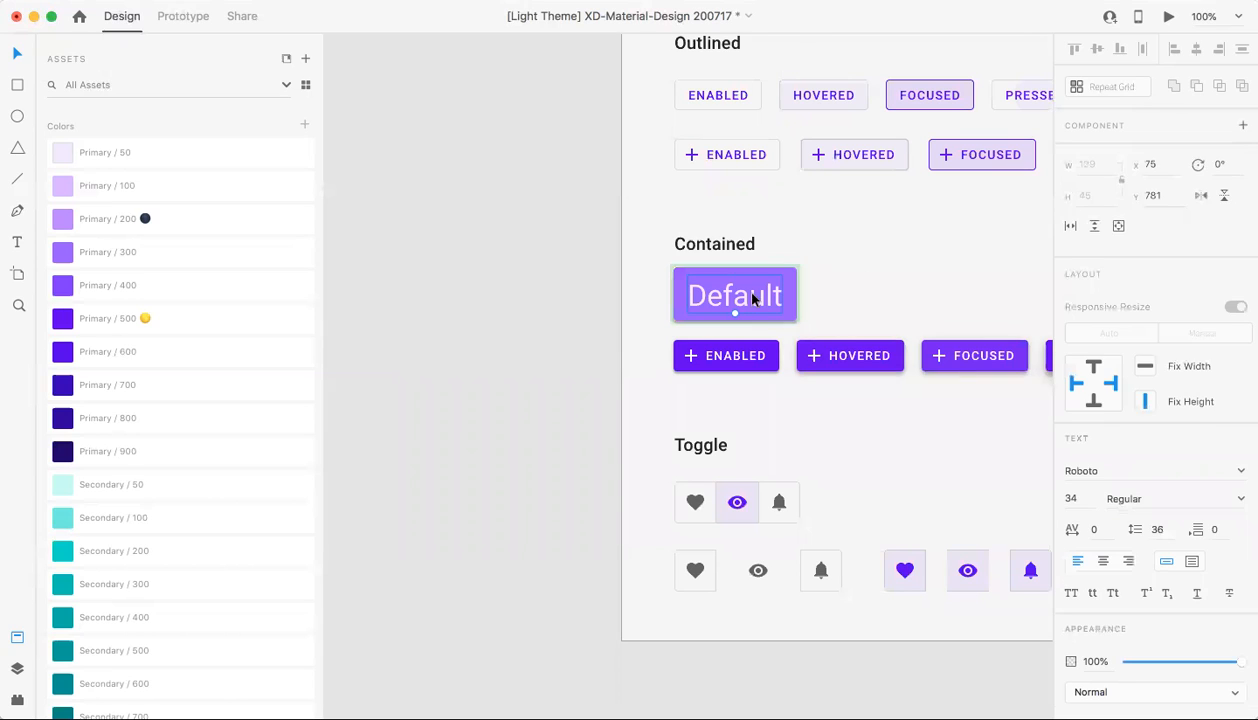
double_click(752, 297)
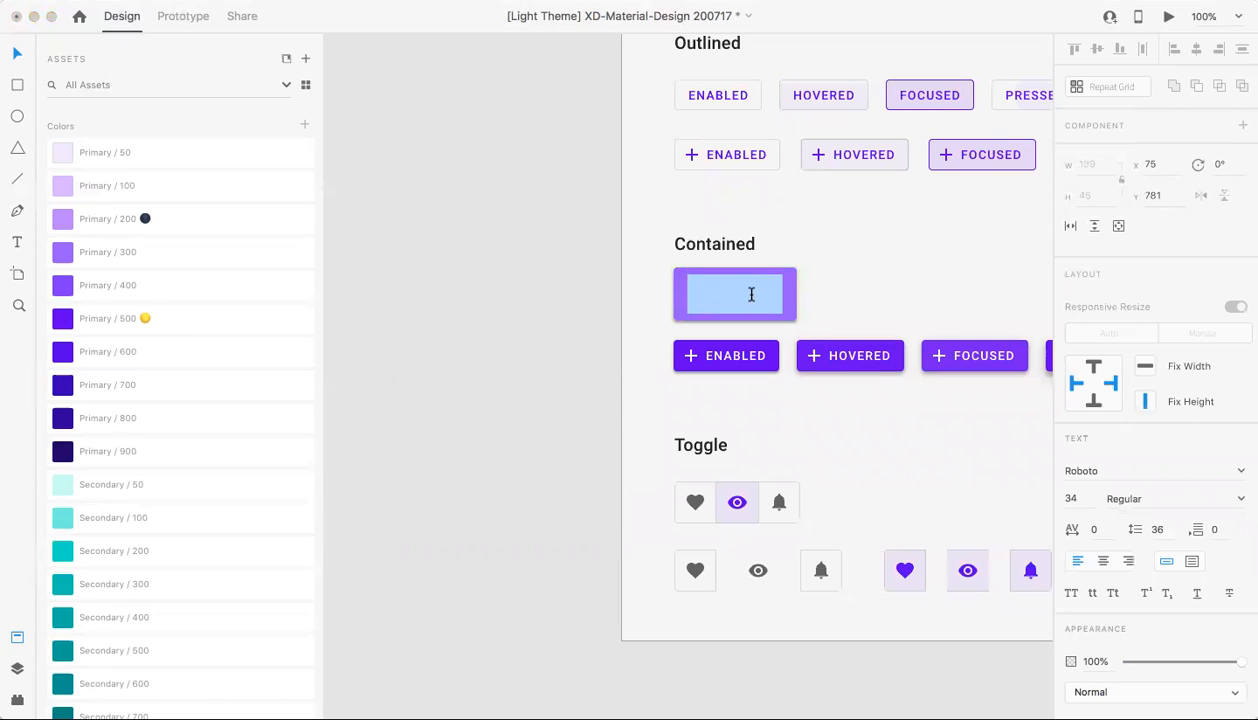
key(BackSpace)
key(Escape)
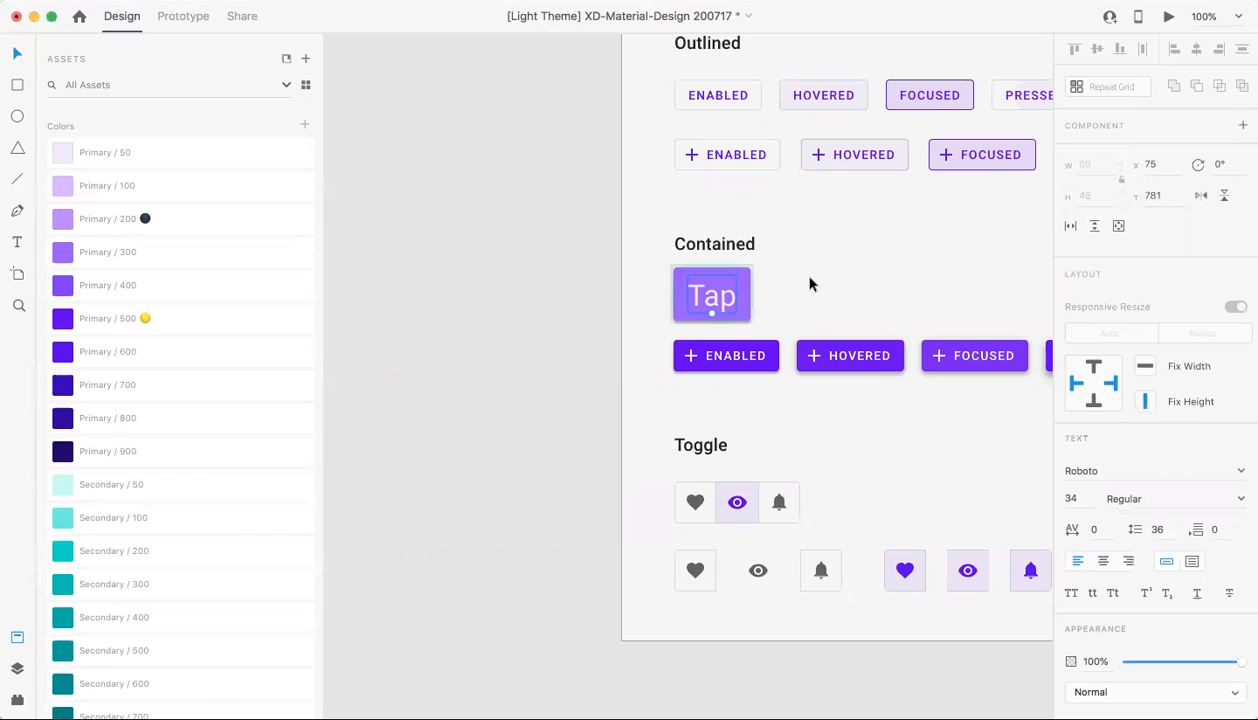
click(745, 283)
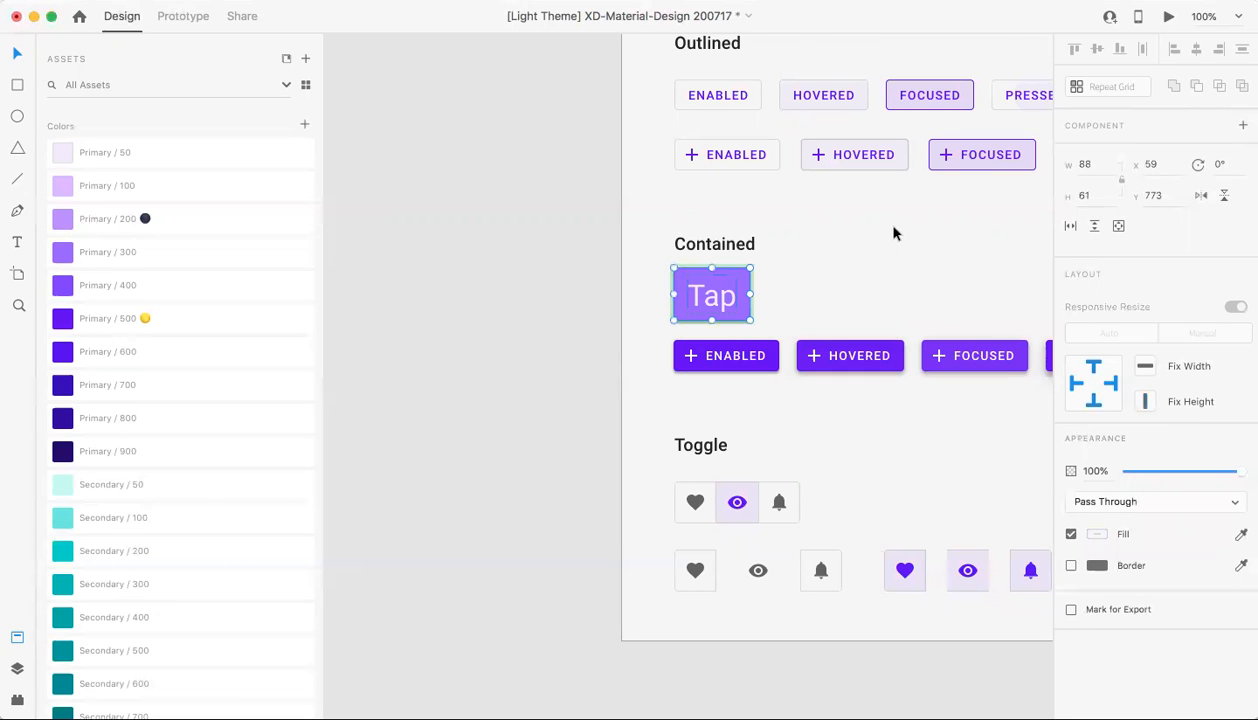
click(858, 253)
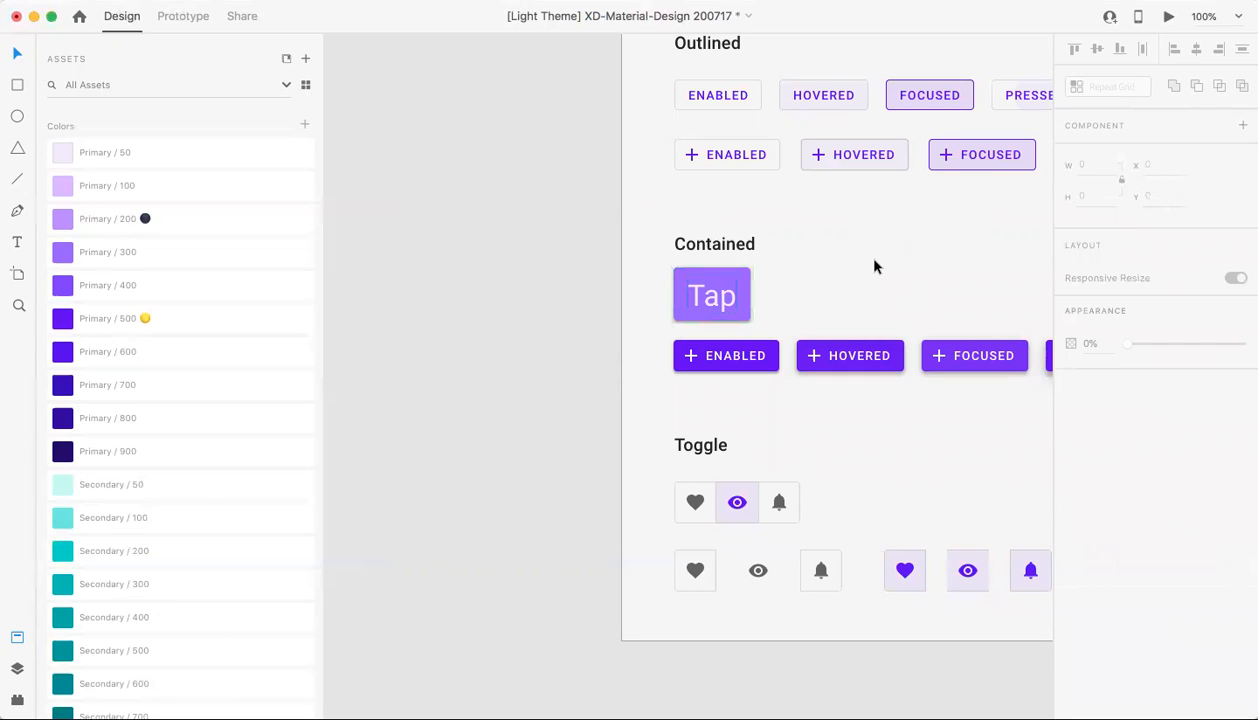
click(736, 275)
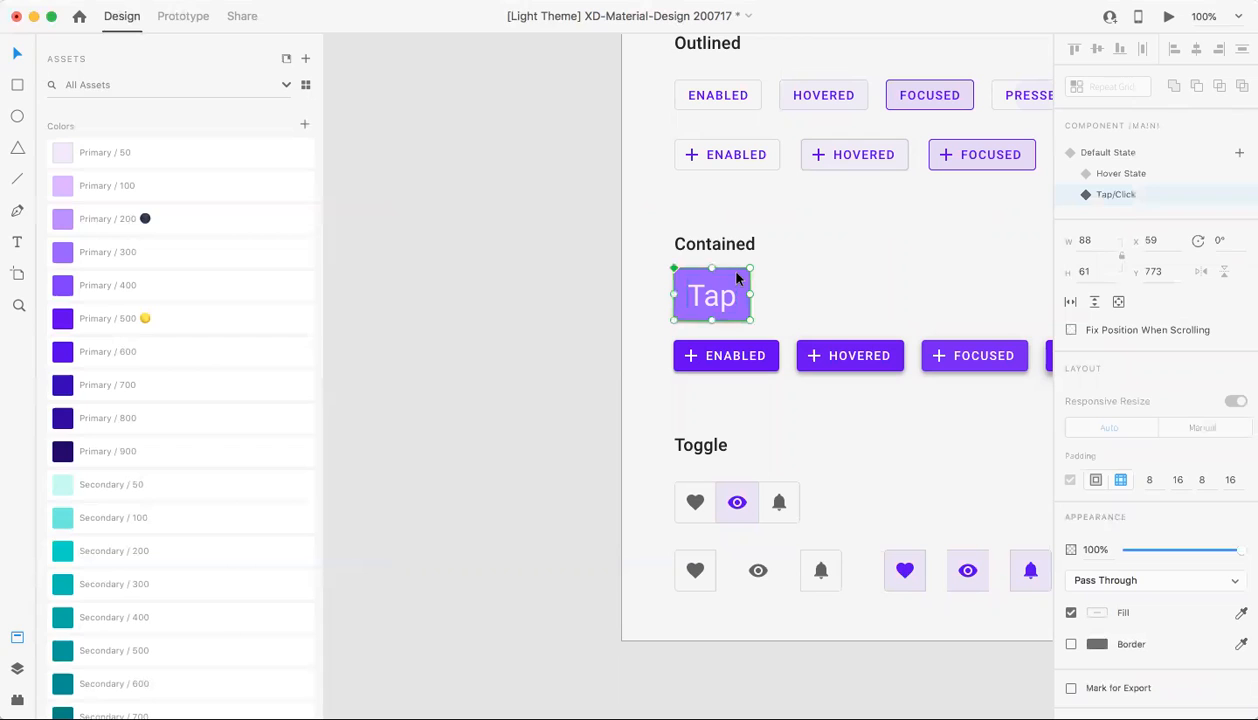
Turn the Tap button into a horizontal Repeat Grid of three buttons spaced 20 apart.
click(1128, 92)
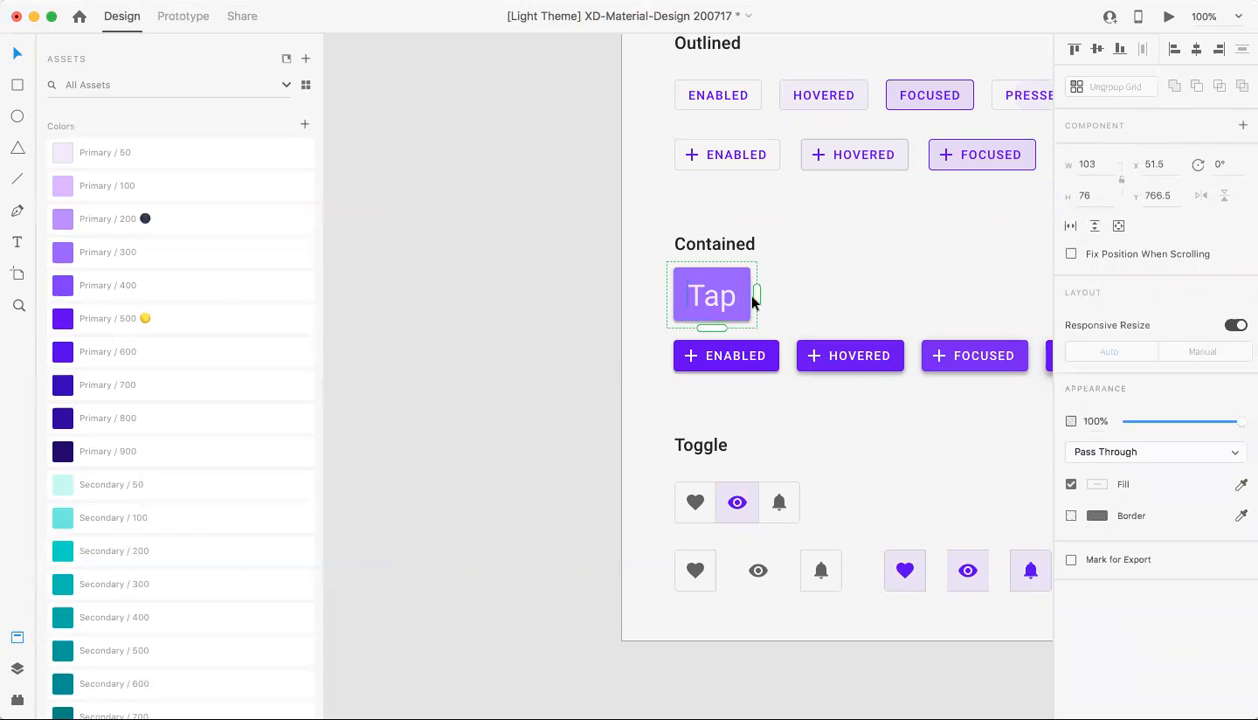
drag(757, 296, 983, 270)
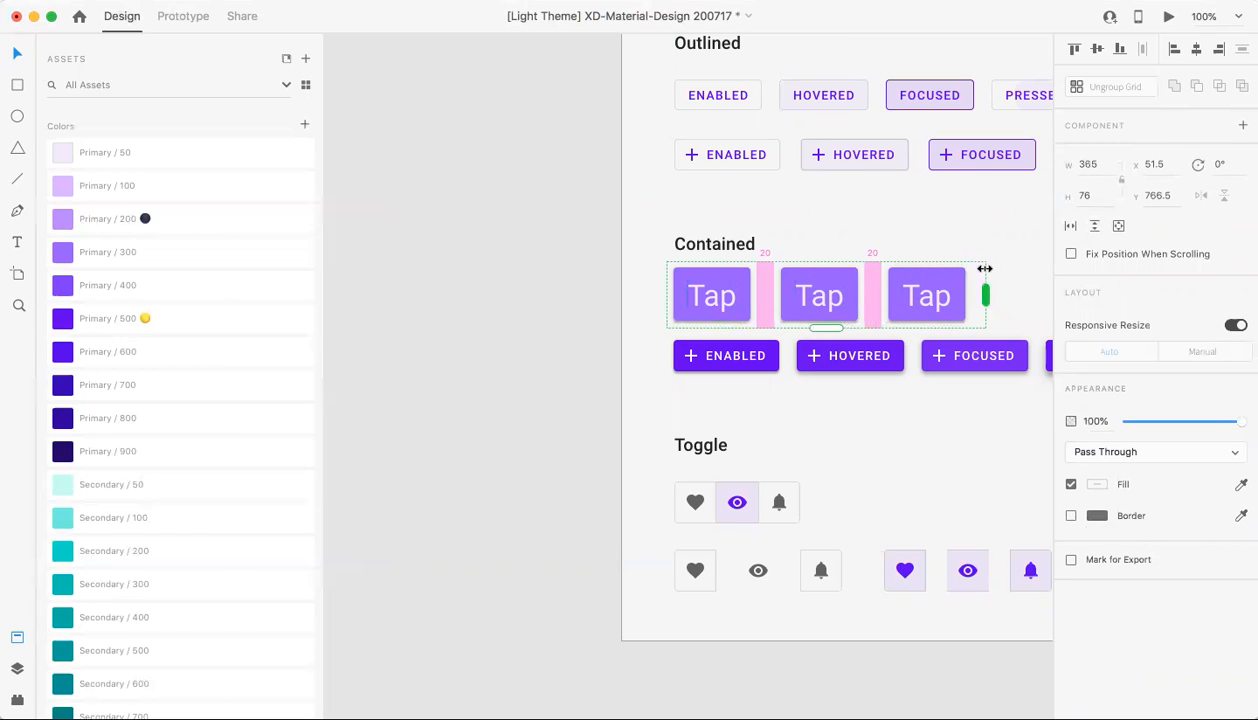
click(961, 227)
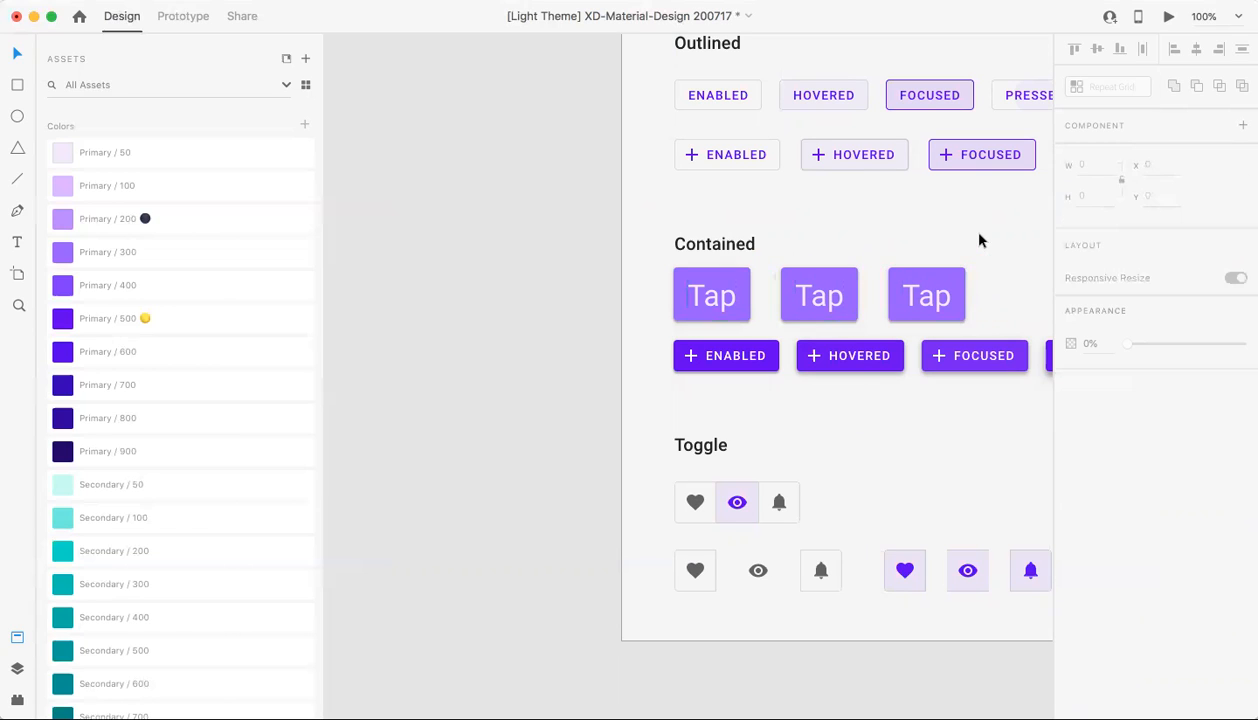
Return the main button, first in the repeat grid, to its Default State and deselect it.
click(707, 310)
double_click(707, 310)
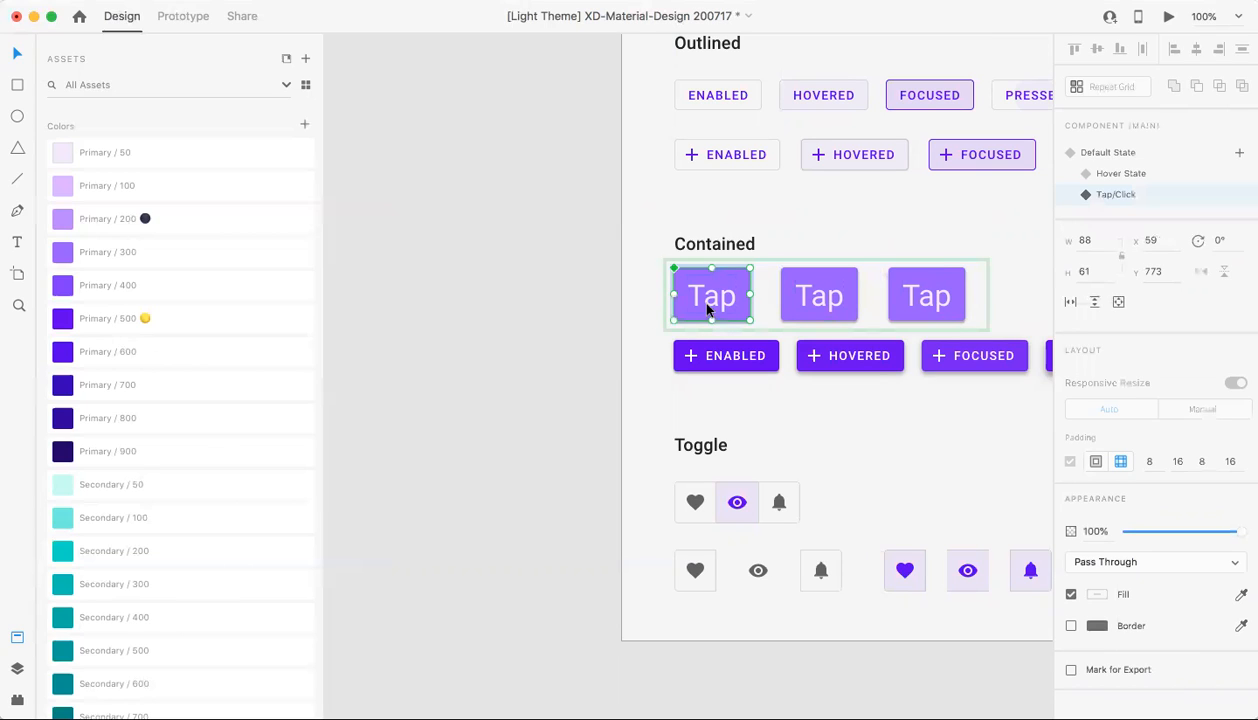
click(1110, 153)
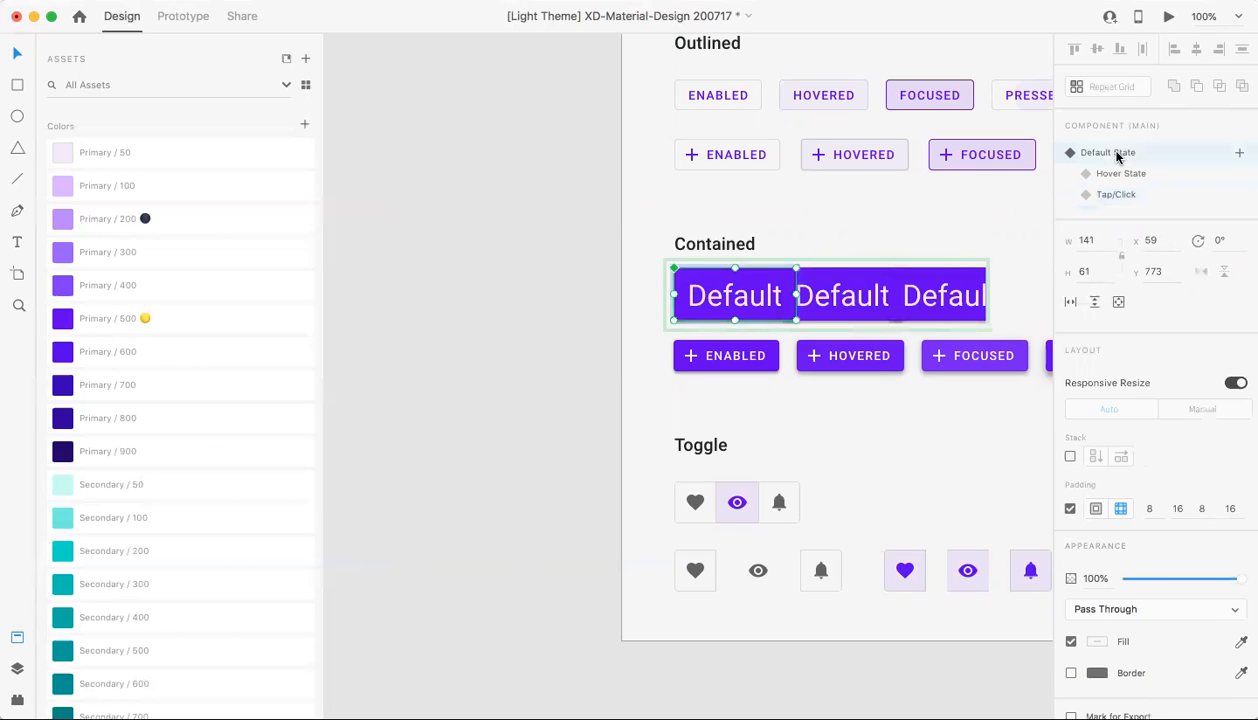
click(951, 231)
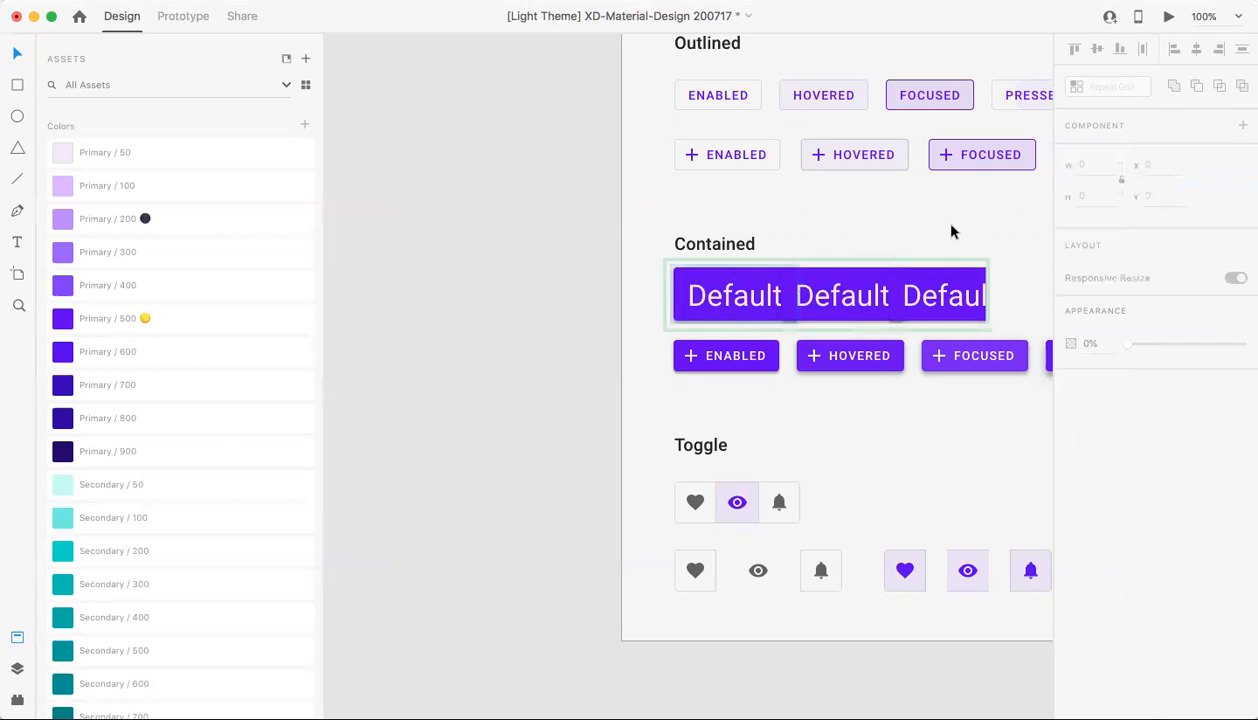
Ungroup the repeat grid and shift the second and third buttons together so the second sits at X 225, clear of the first.
click(886, 276)
click(1117, 87)
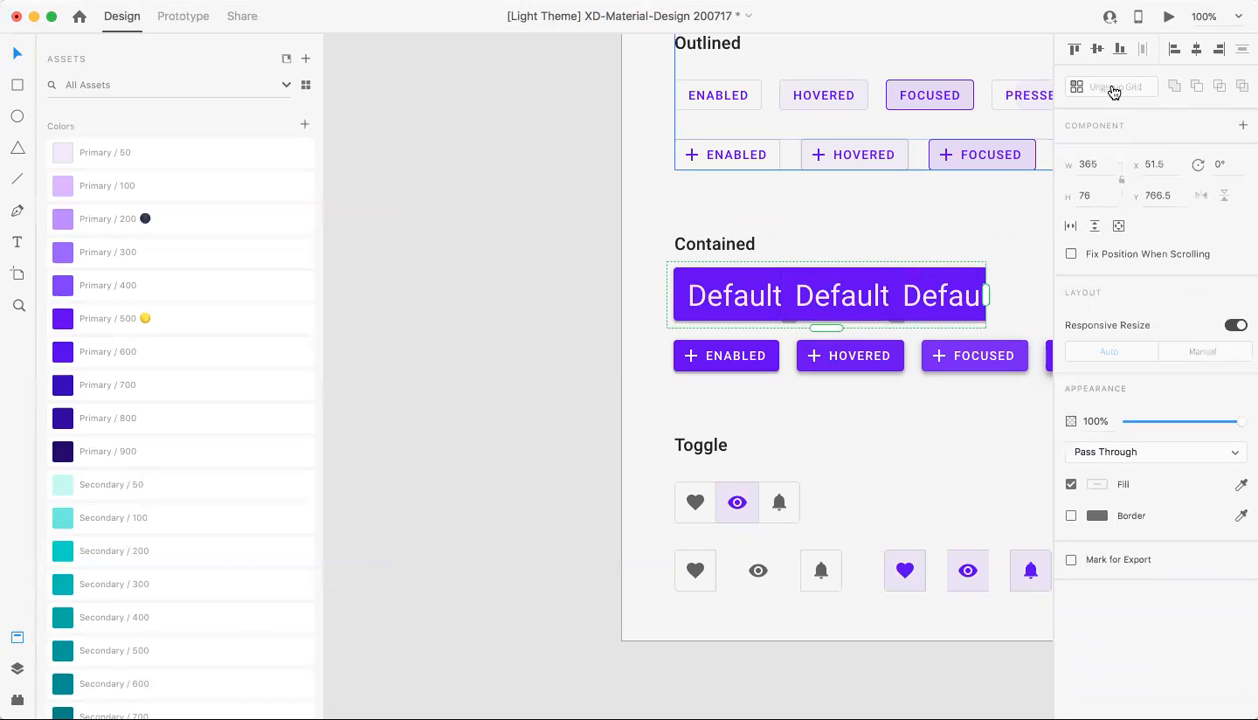
click(876, 234)
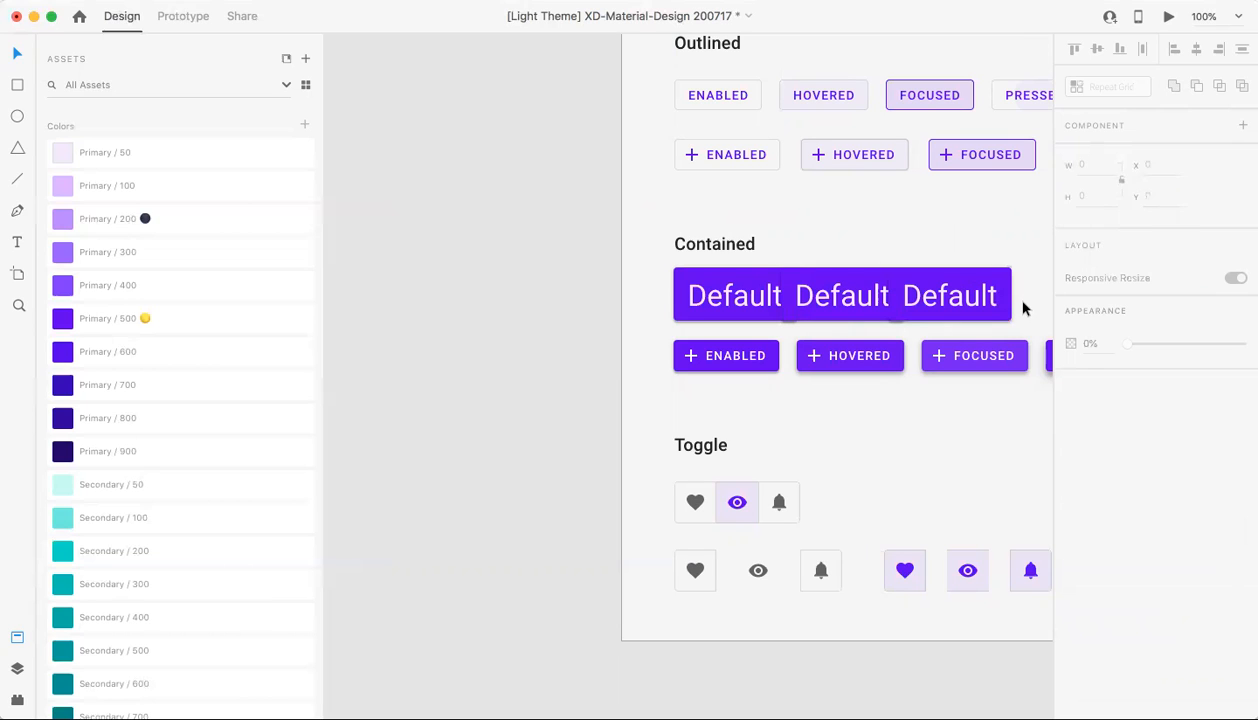
click(898, 280)
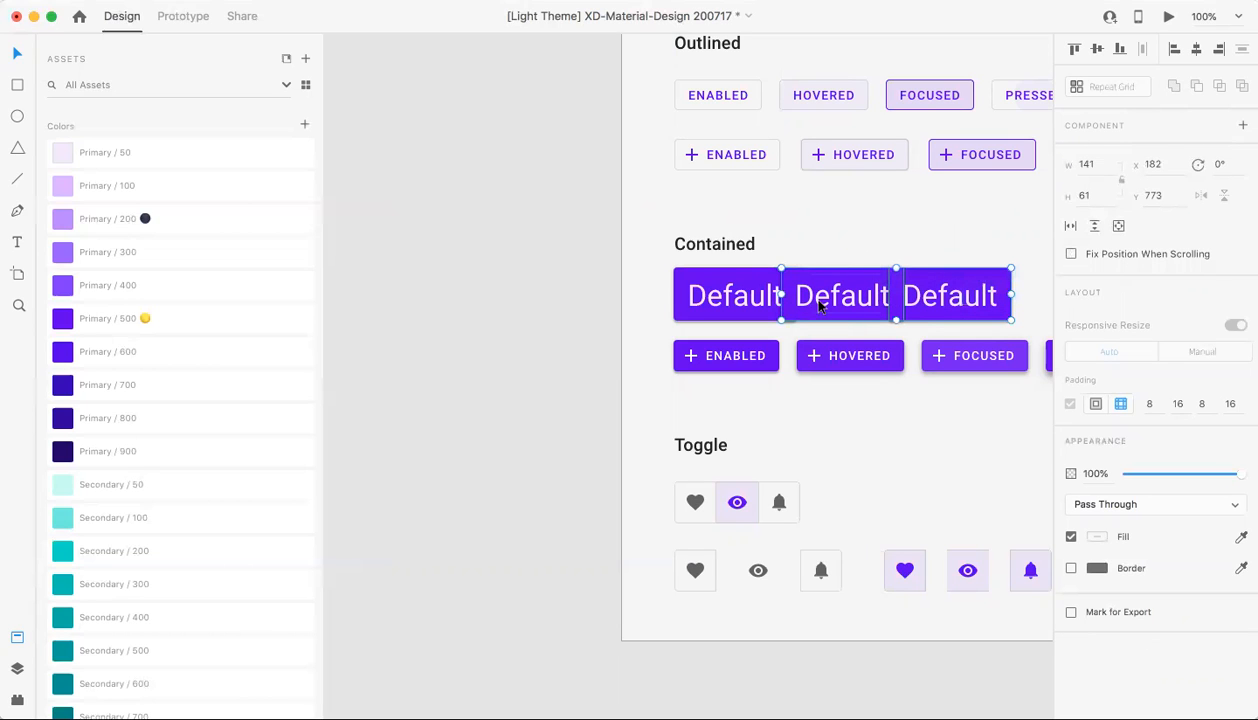
drag(828, 303, 866, 297)
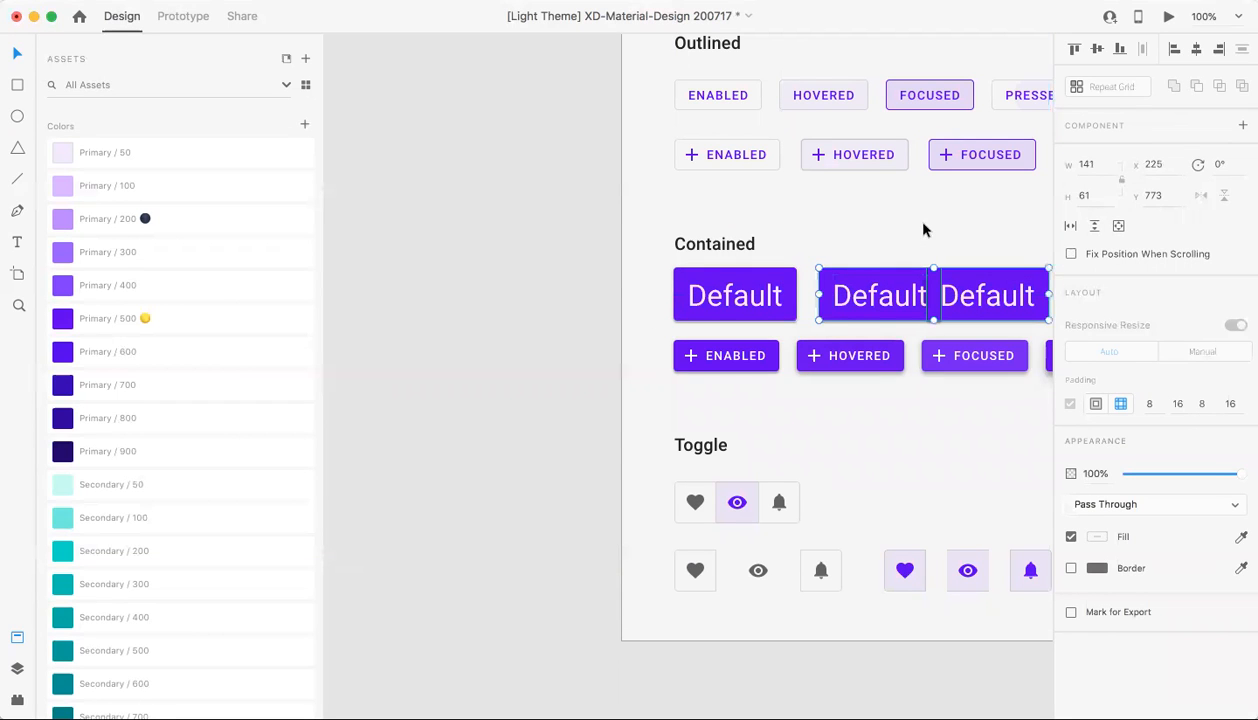
click(923, 230)
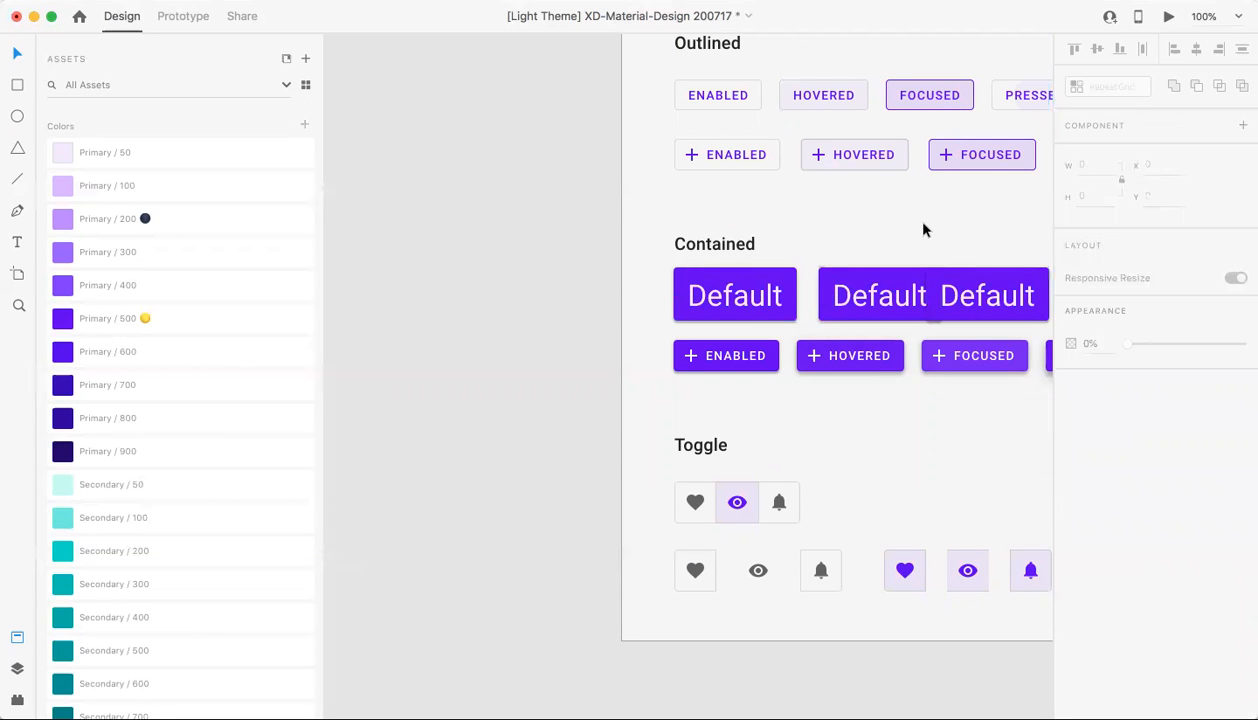
Move the third contained button clear of the second, to X 386 on the same row.
scroll(923, 230, right, 5)
scroll(923, 230, up, 2)
click(838, 327)
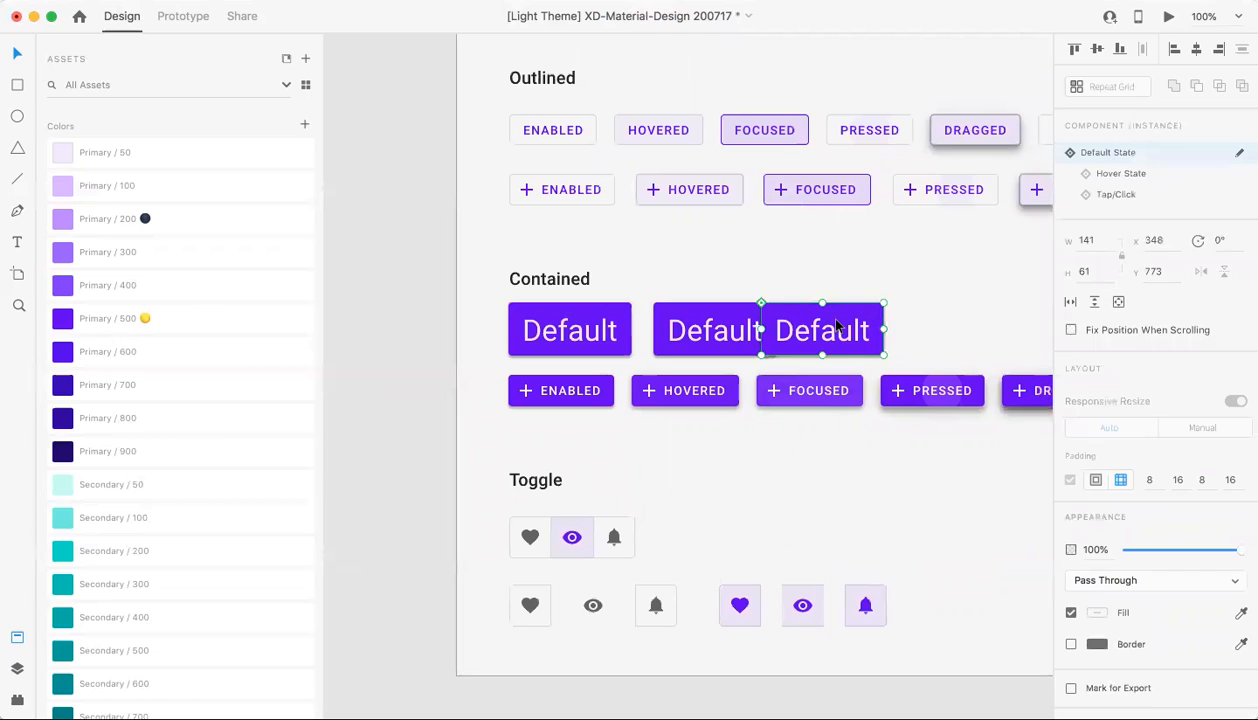
drag(838, 325, 868, 320)
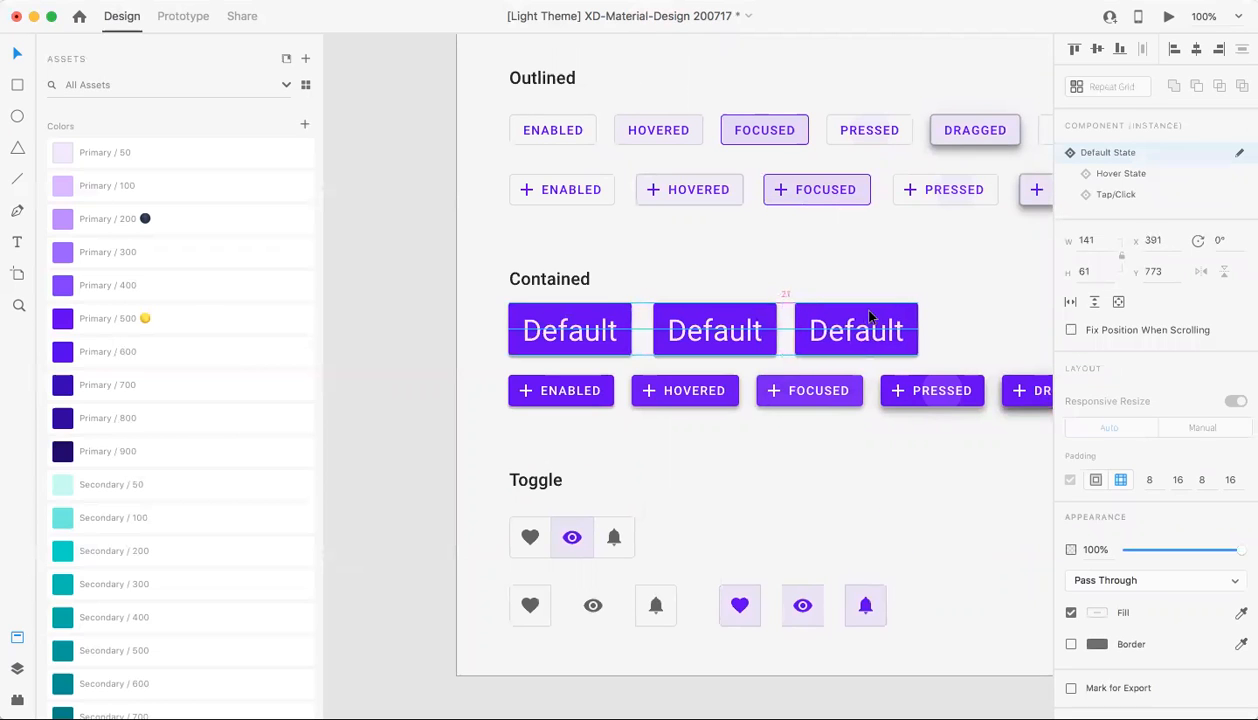
click(845, 268)
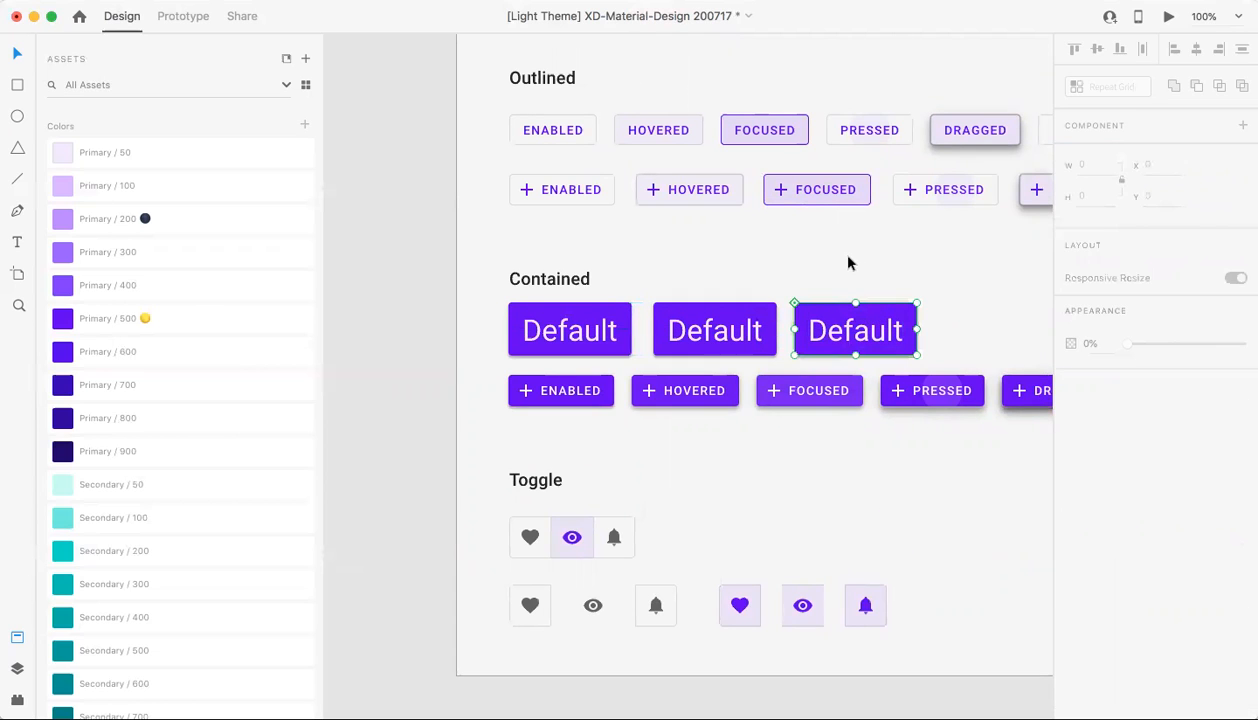
Set the second contained button to its Hover State and the third to its Tap/Click state.
click(717, 329)
click(1118, 174)
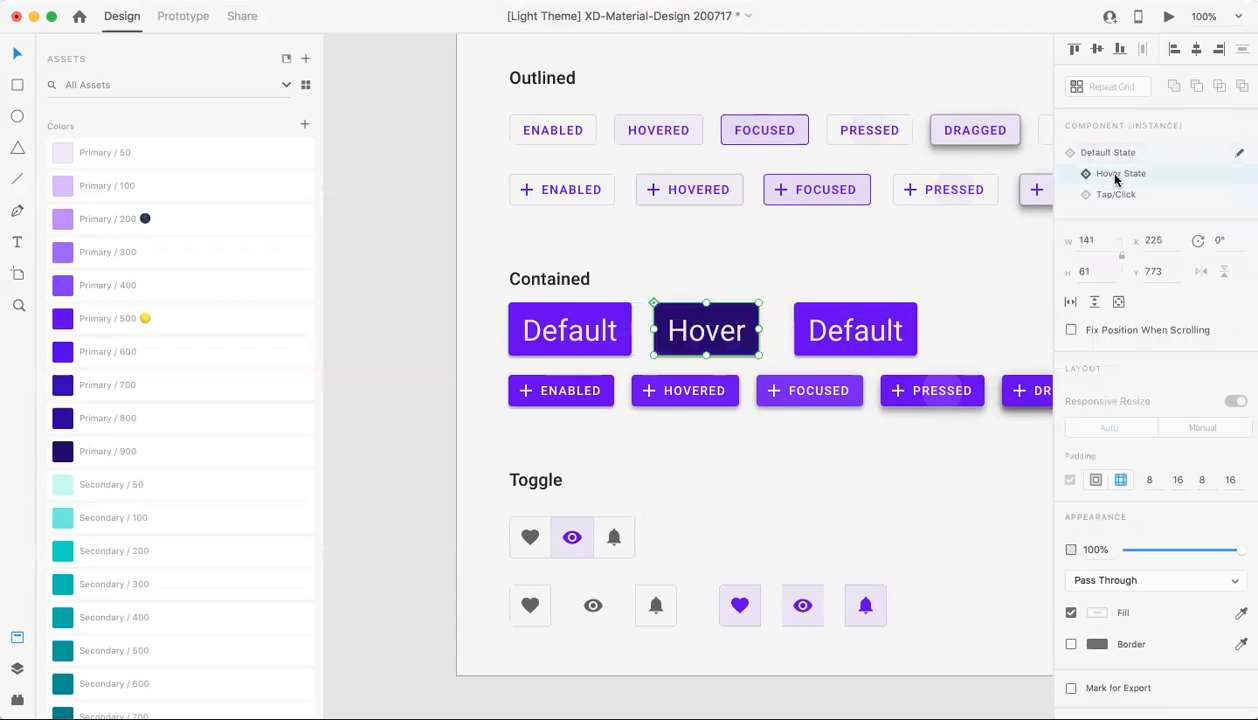
click(893, 264)
click(850, 310)
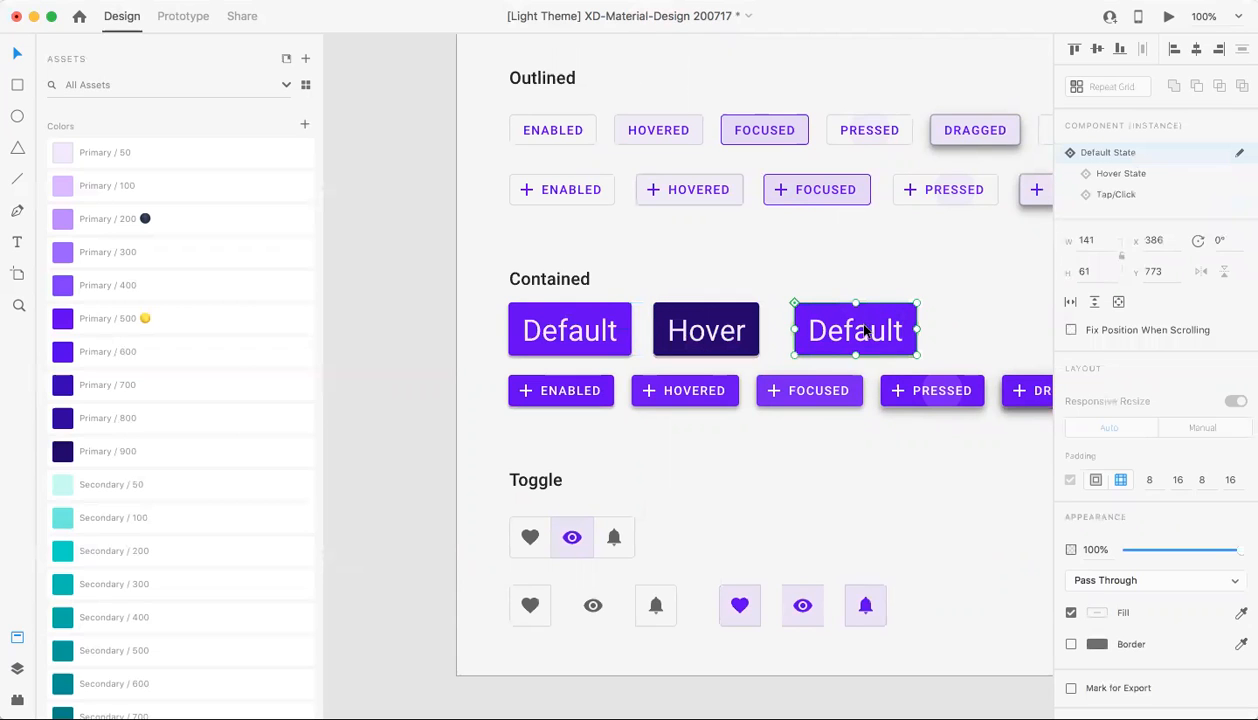
click(1097, 196)
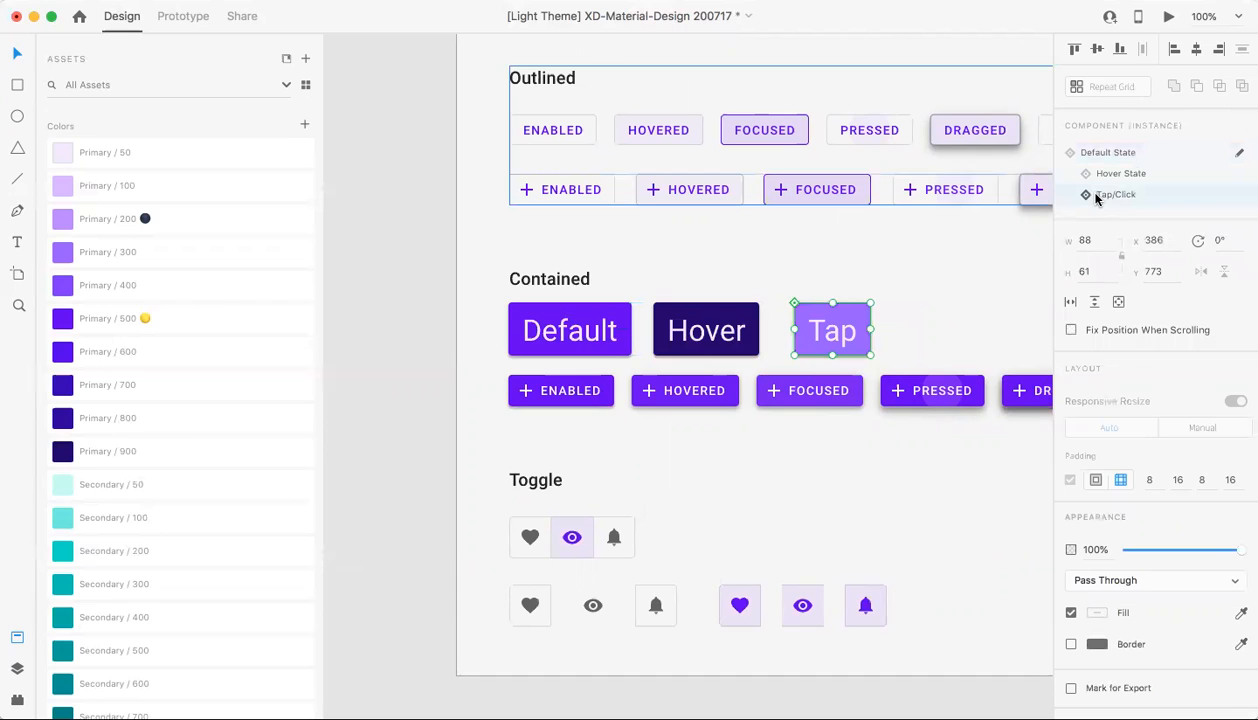
click(892, 280)
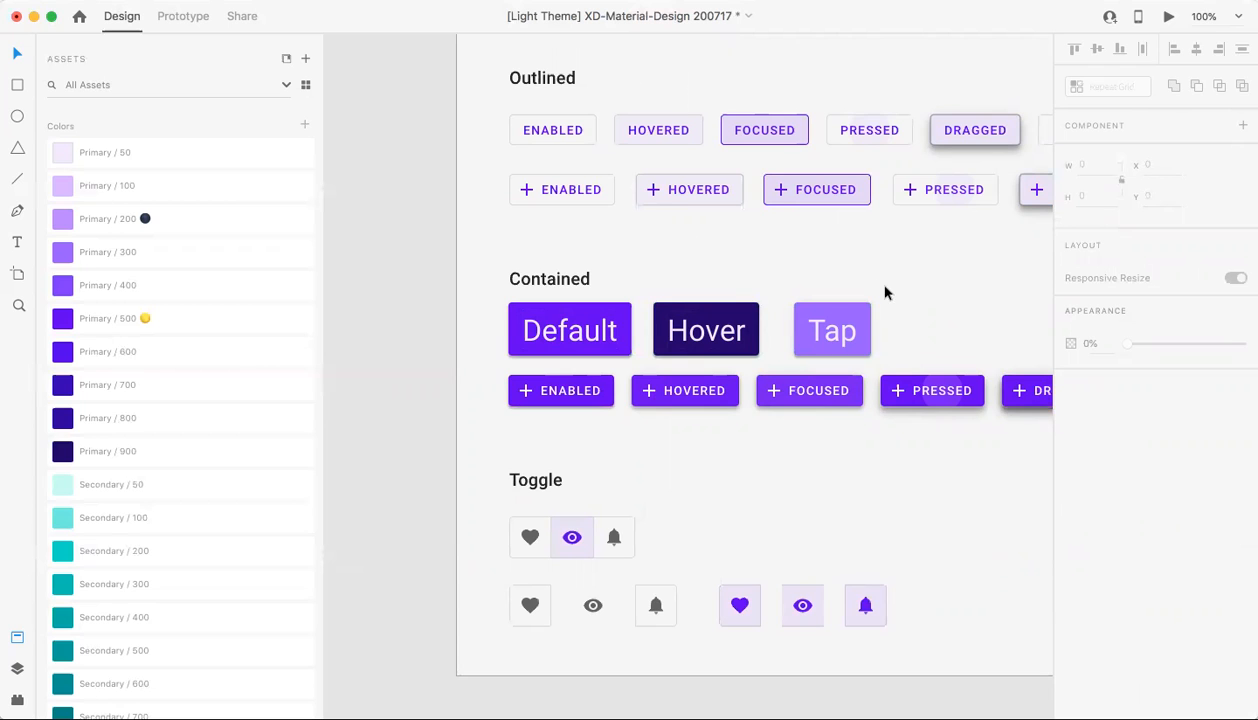
Add a new artboard using the iPad, Nexus 9 preset.
scroll(885, 292, down, 2)
scroll(885, 292, left, 8)
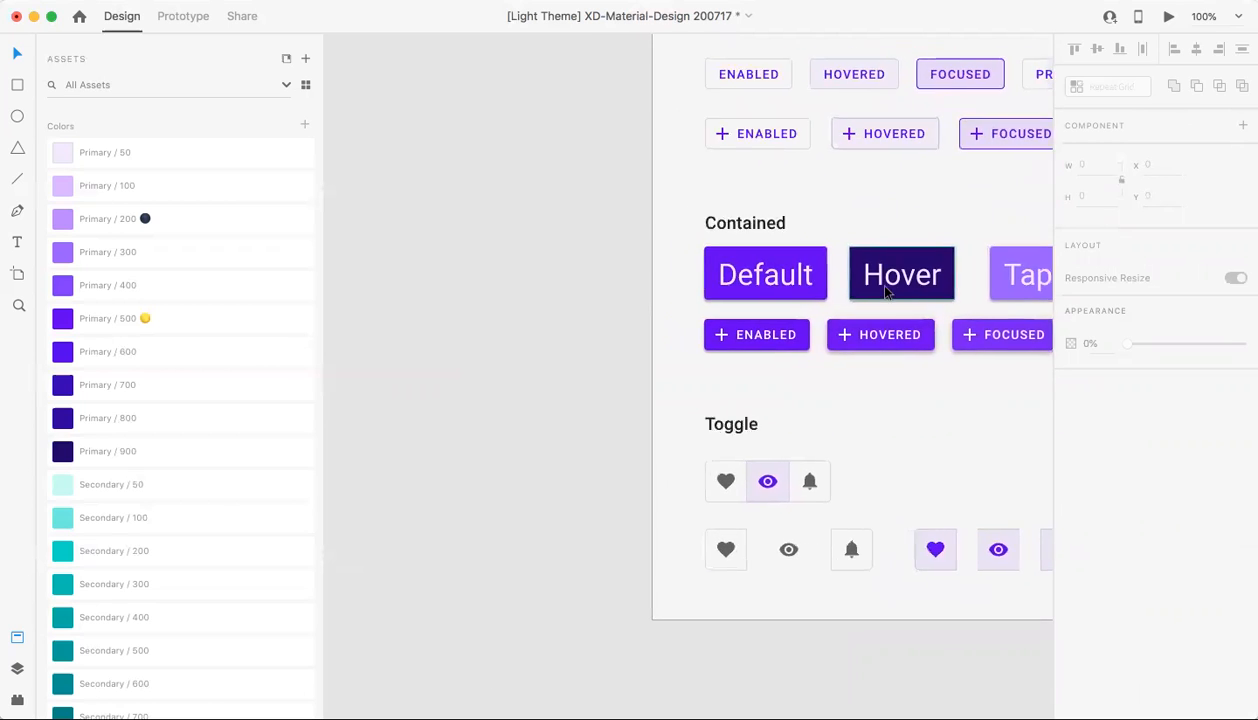
click(17, 274)
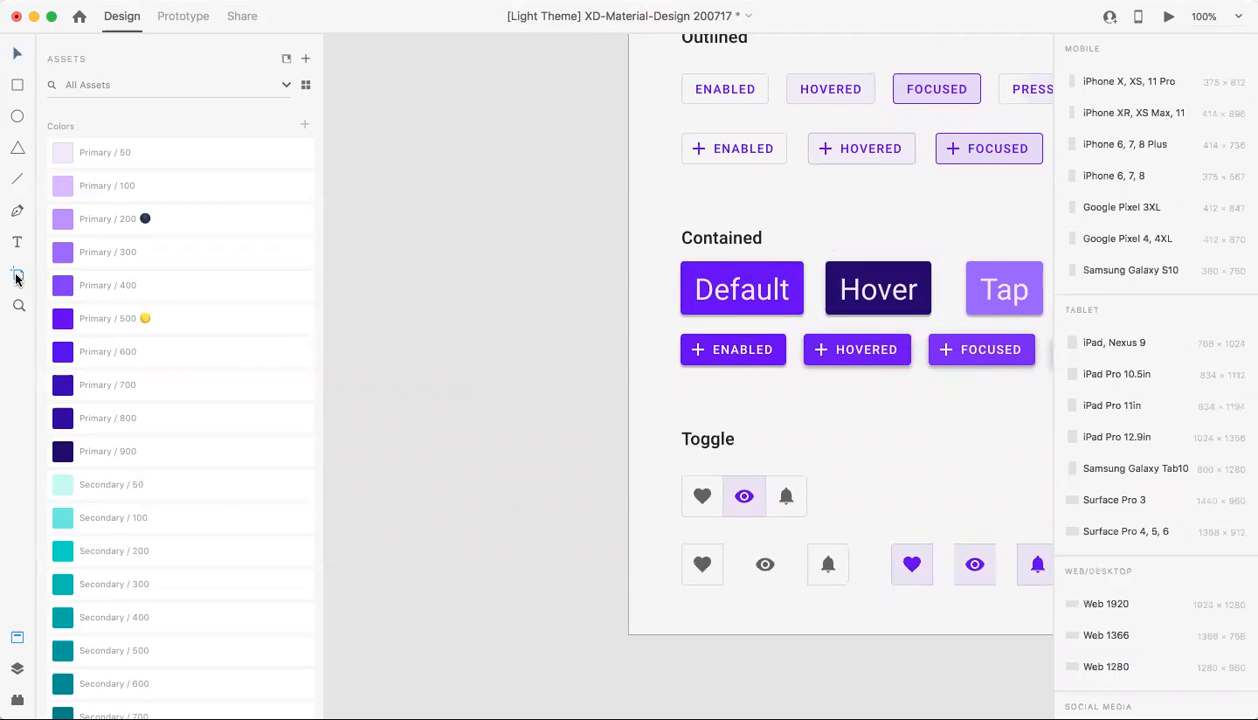
click(1092, 342)
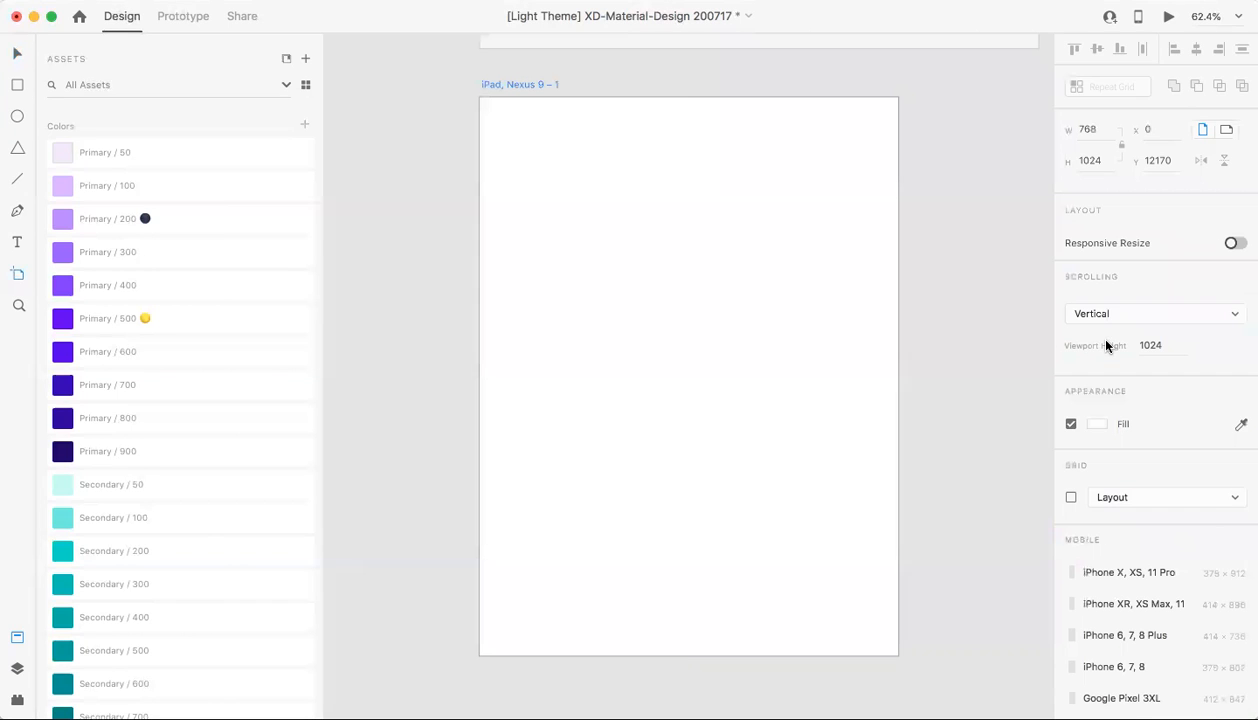
scroll(873, 260, up, 6)
scroll(873, 260, right, 2)
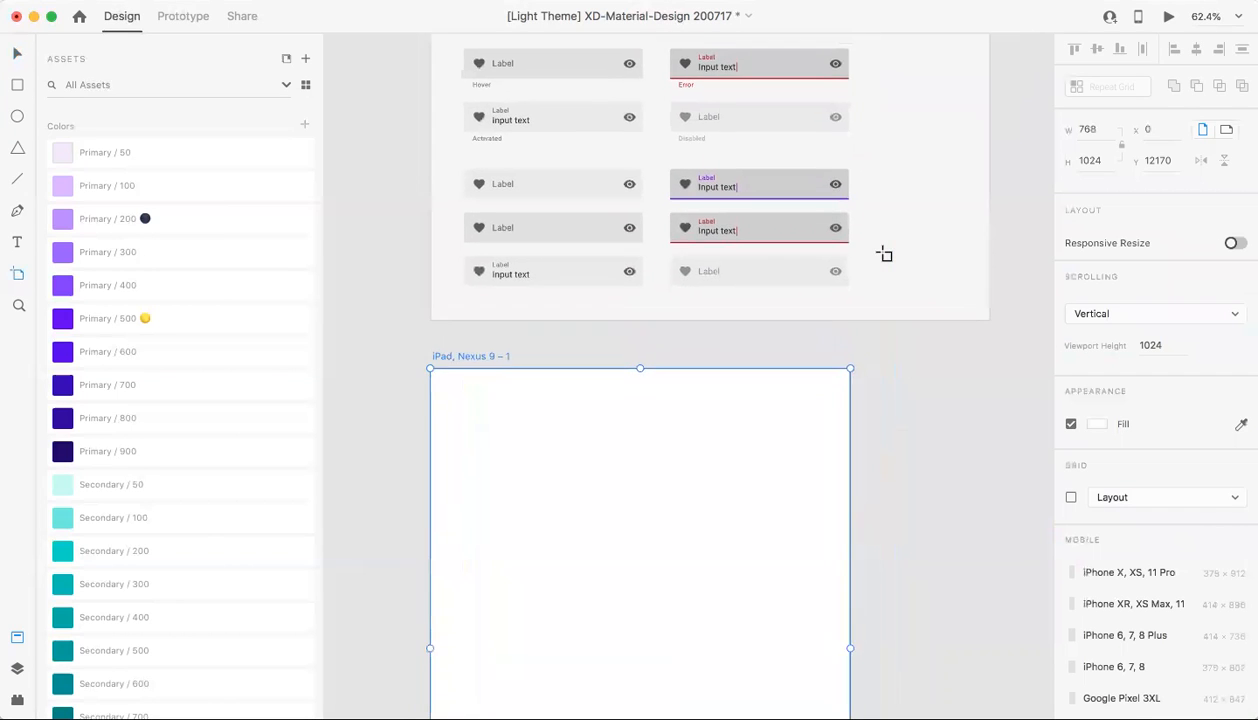
Move the new iPad, Nexus 9 artboard from below the Text Fields artboard to the empty canvas left of the Buttons artboard.
scroll(884, 254, down, 5)
scroll(884, 254, down, 5)
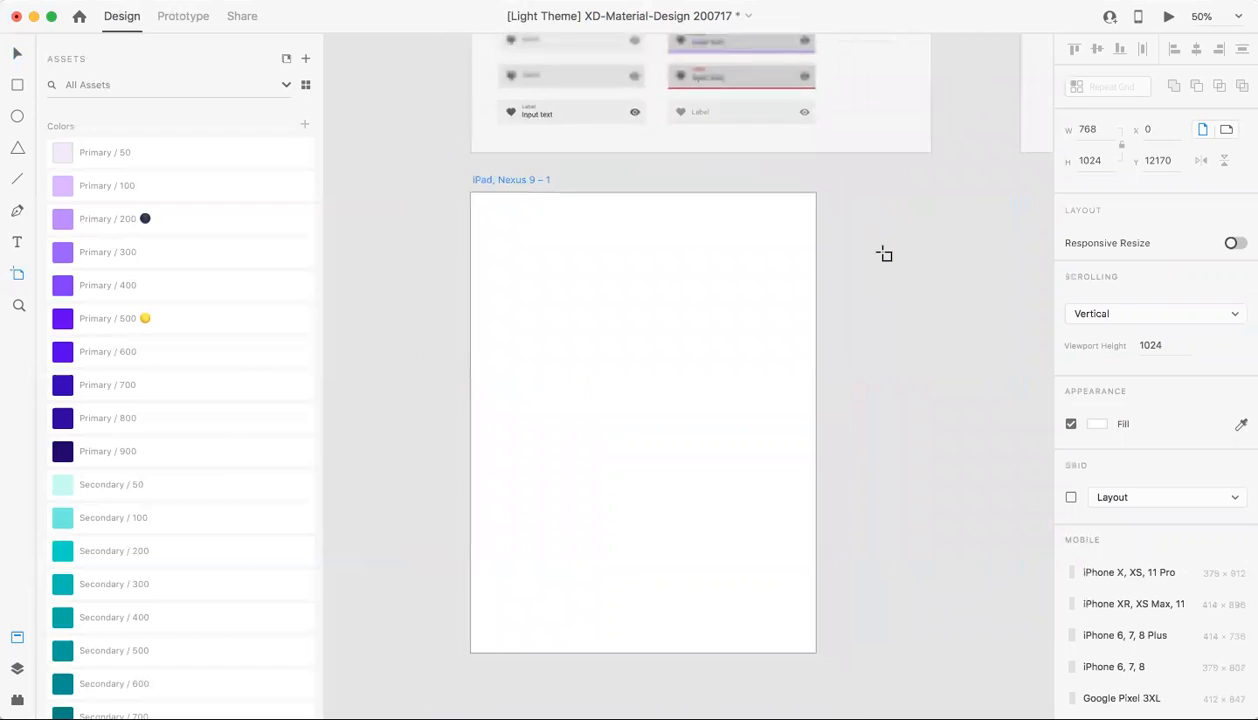
scroll(884, 254, down, 3)
scroll(886, 255, up, 6)
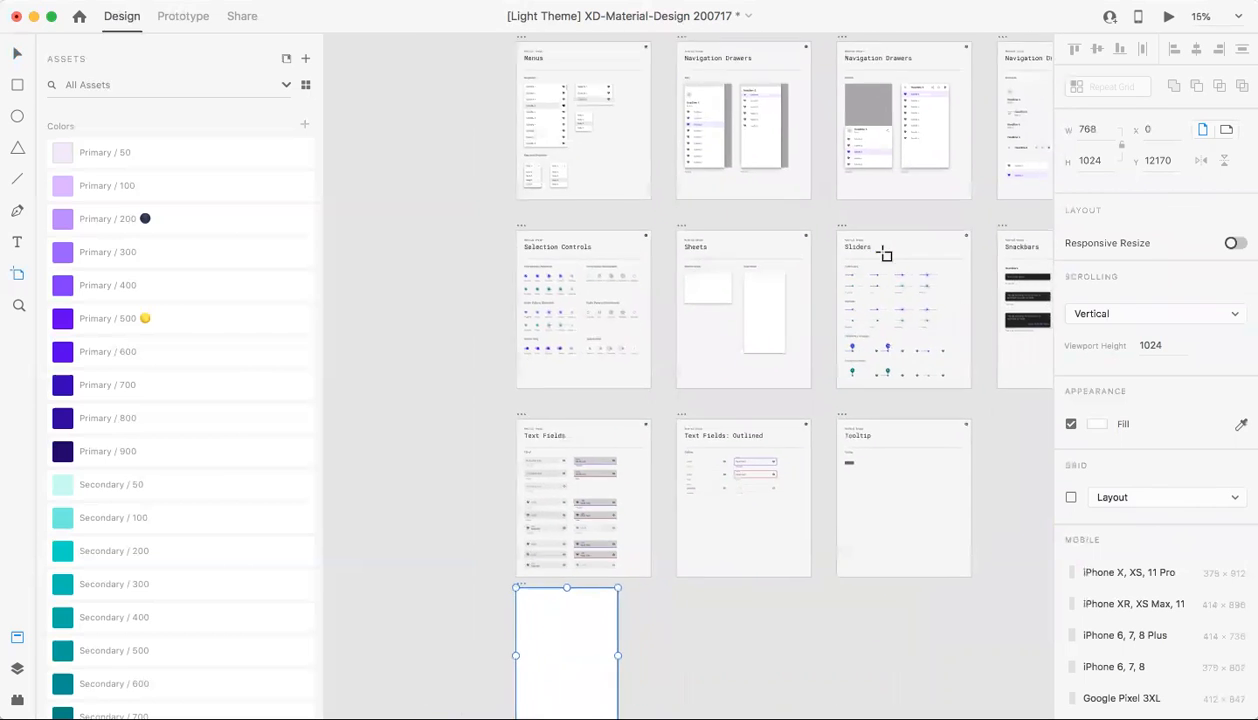
scroll(886, 256, up, 8)
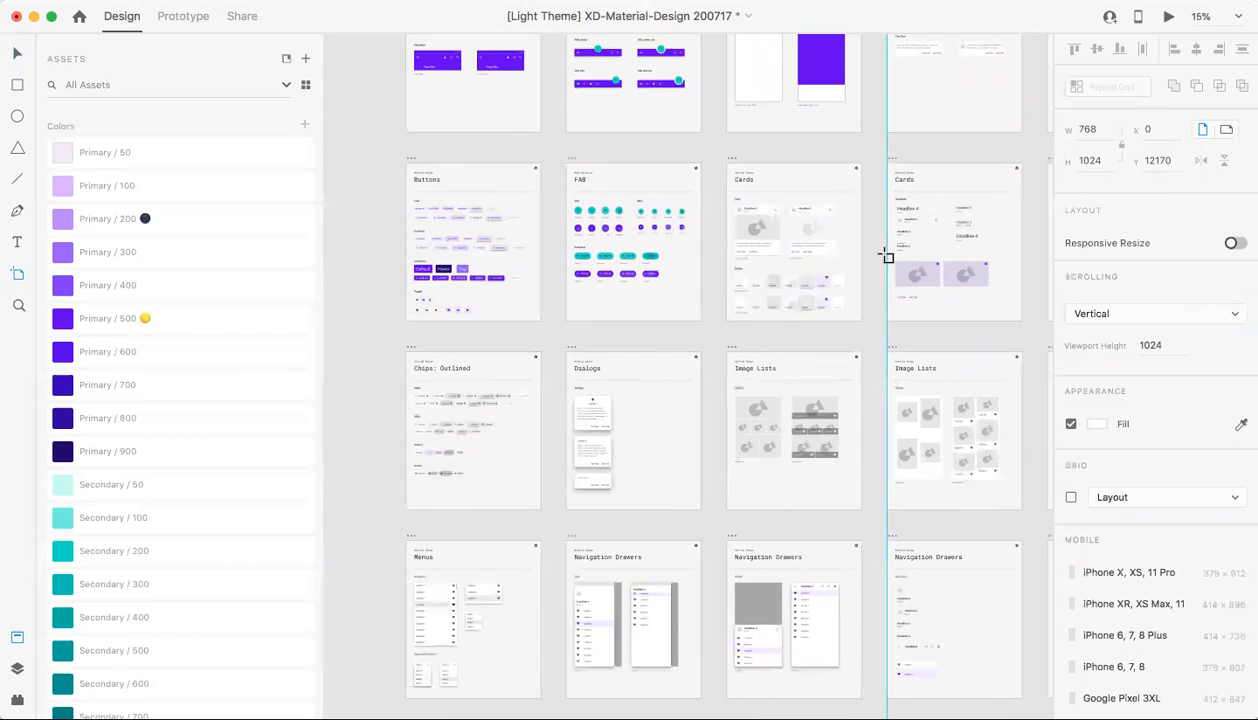
scroll(886, 256, down, 10)
scroll(886, 256, left, 5)
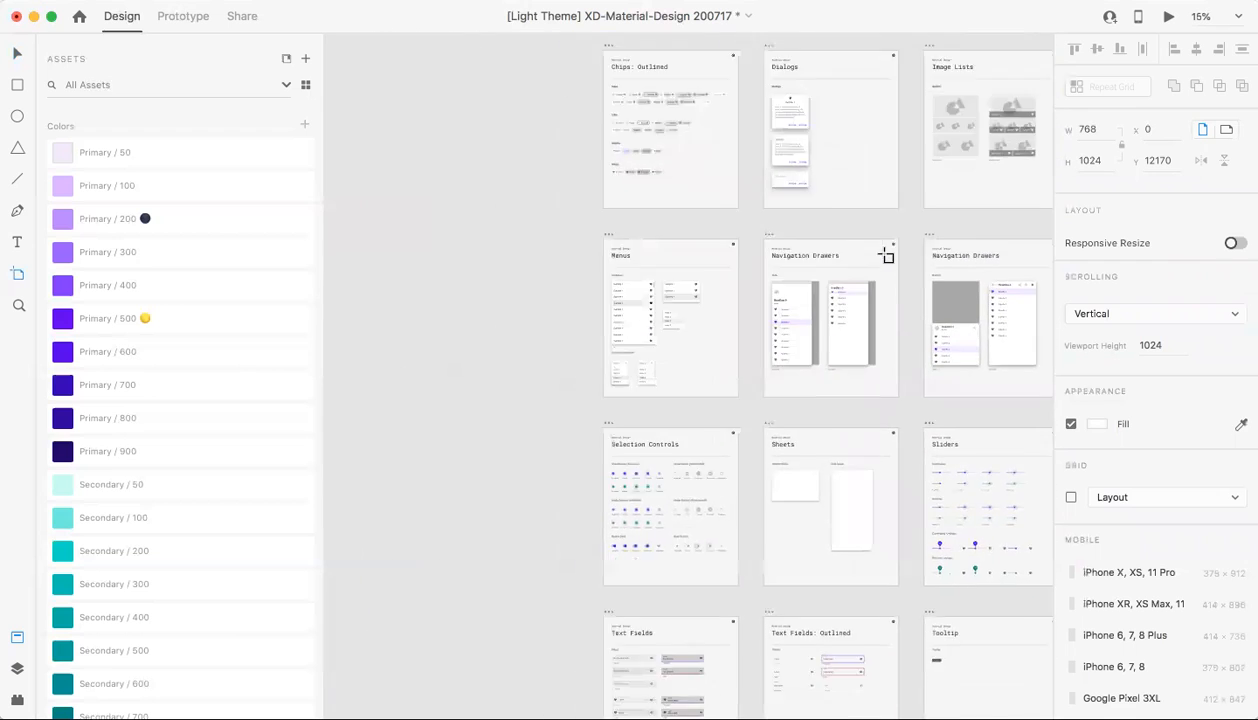
scroll(886, 256, up, 1)
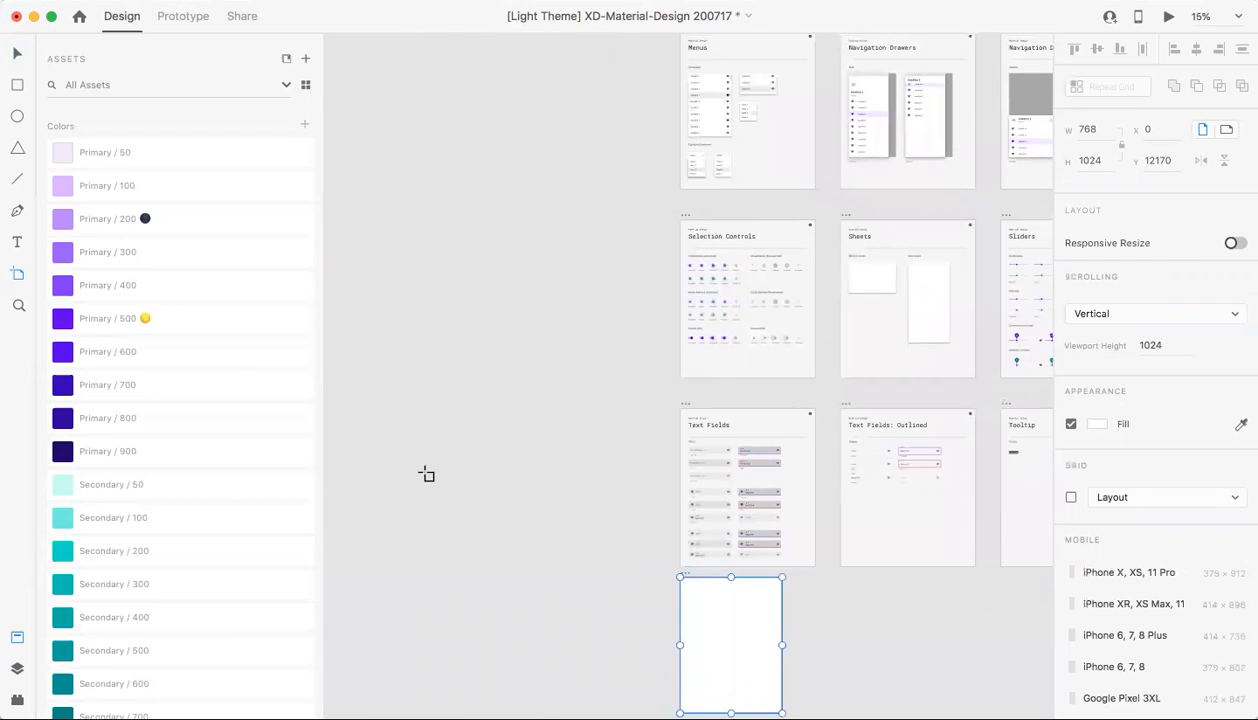
click(24, 56)
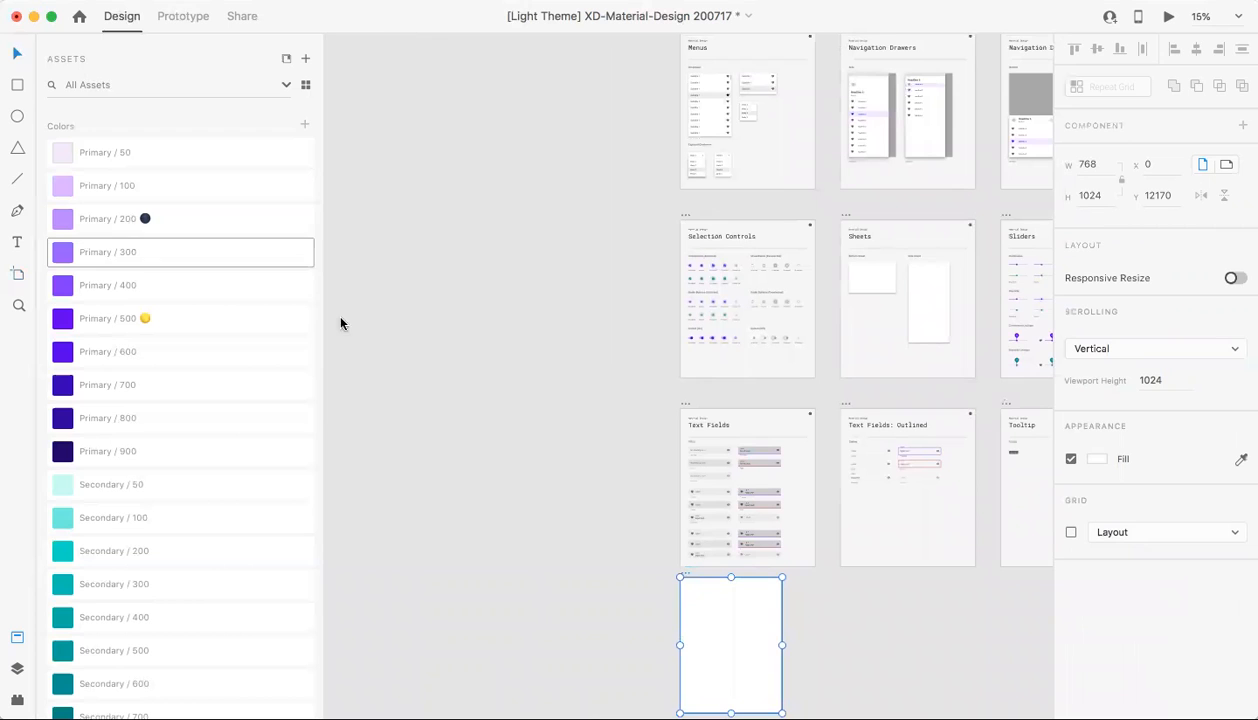
drag(689, 605, 537, 105)
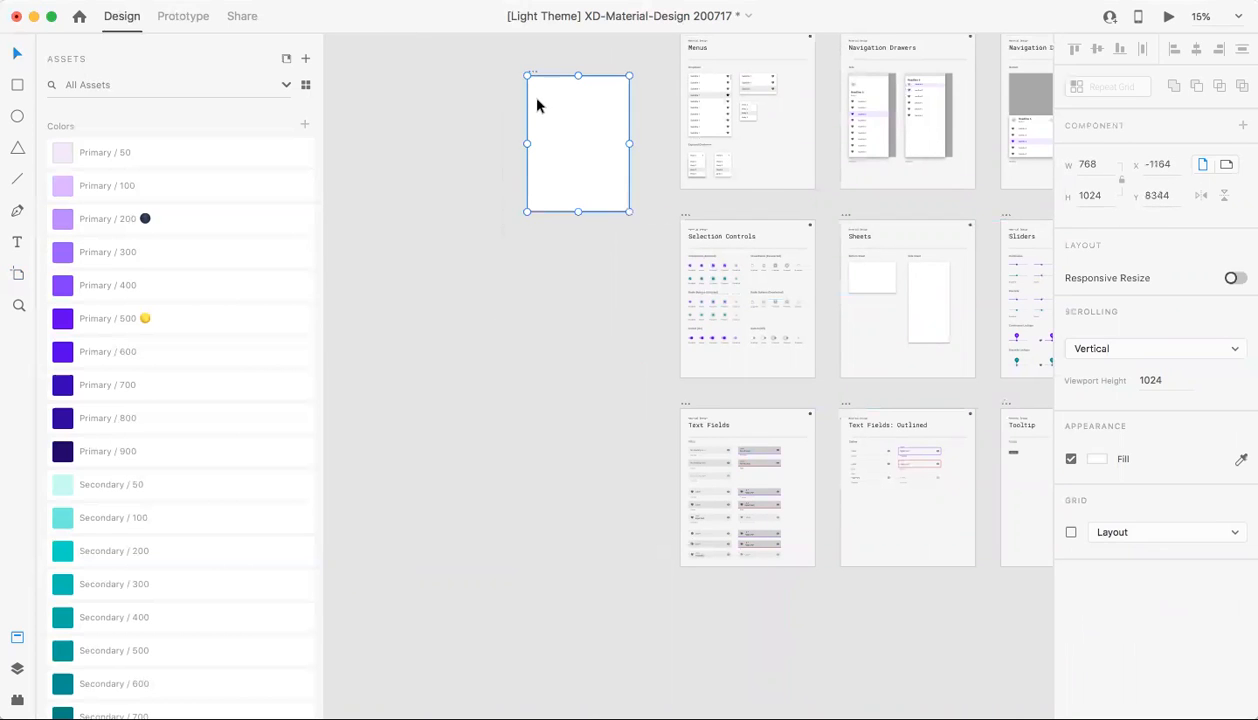
scroll(537, 105, up, 5)
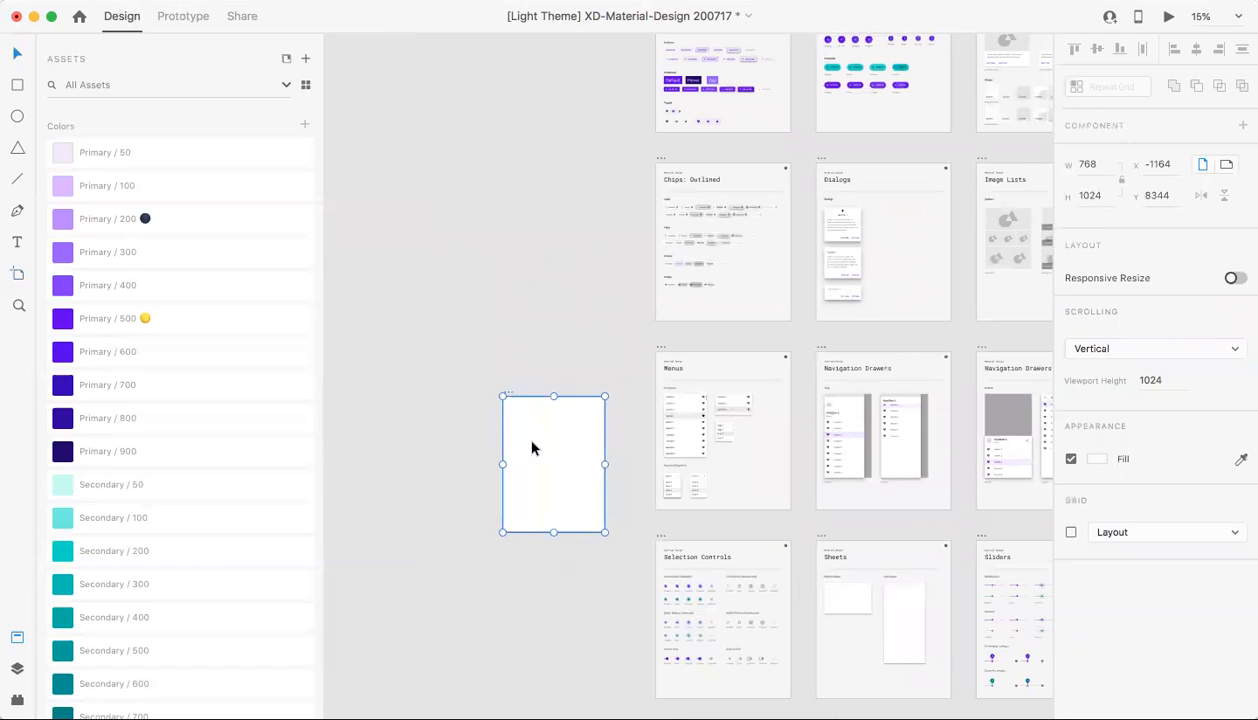
drag(531, 448, 565, 93)
click(486, 121)
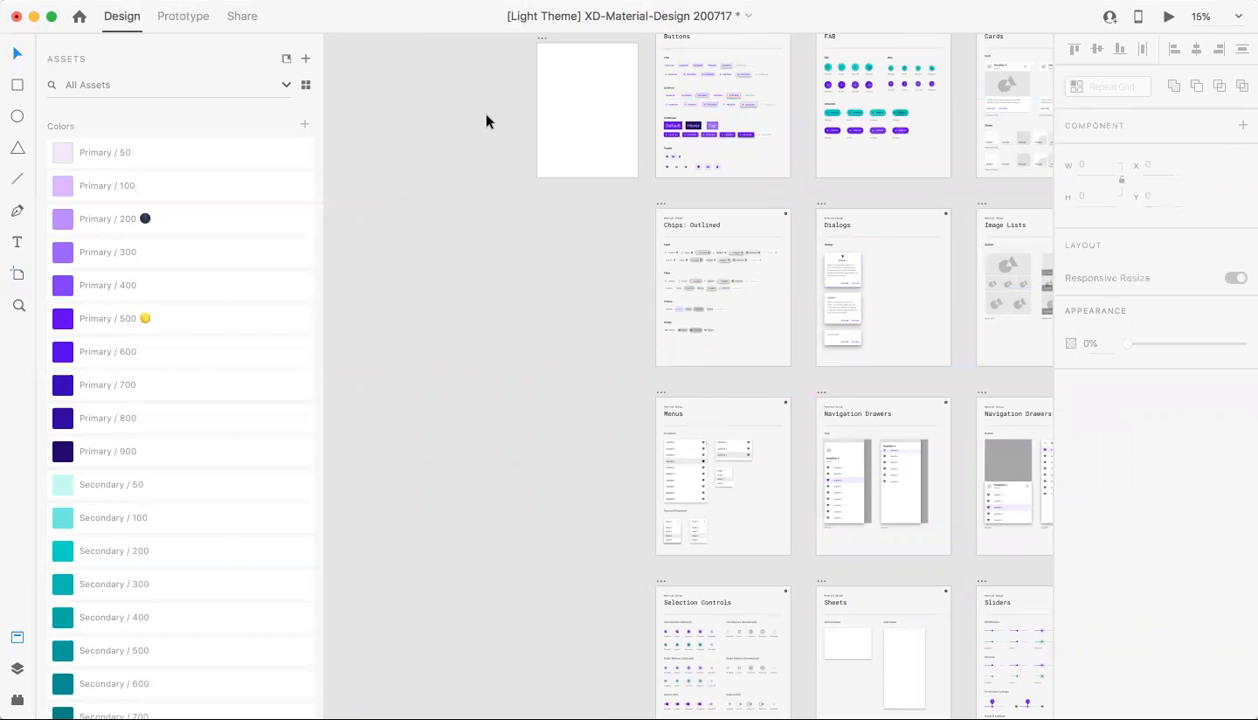
Place a copy of the contained Default button from the Buttons artboard onto the iPad, Nexus 9 artboard at about X 72, Y 582.
key(super+equal)
key(super+equal)
scroll(486, 116, up, 10)
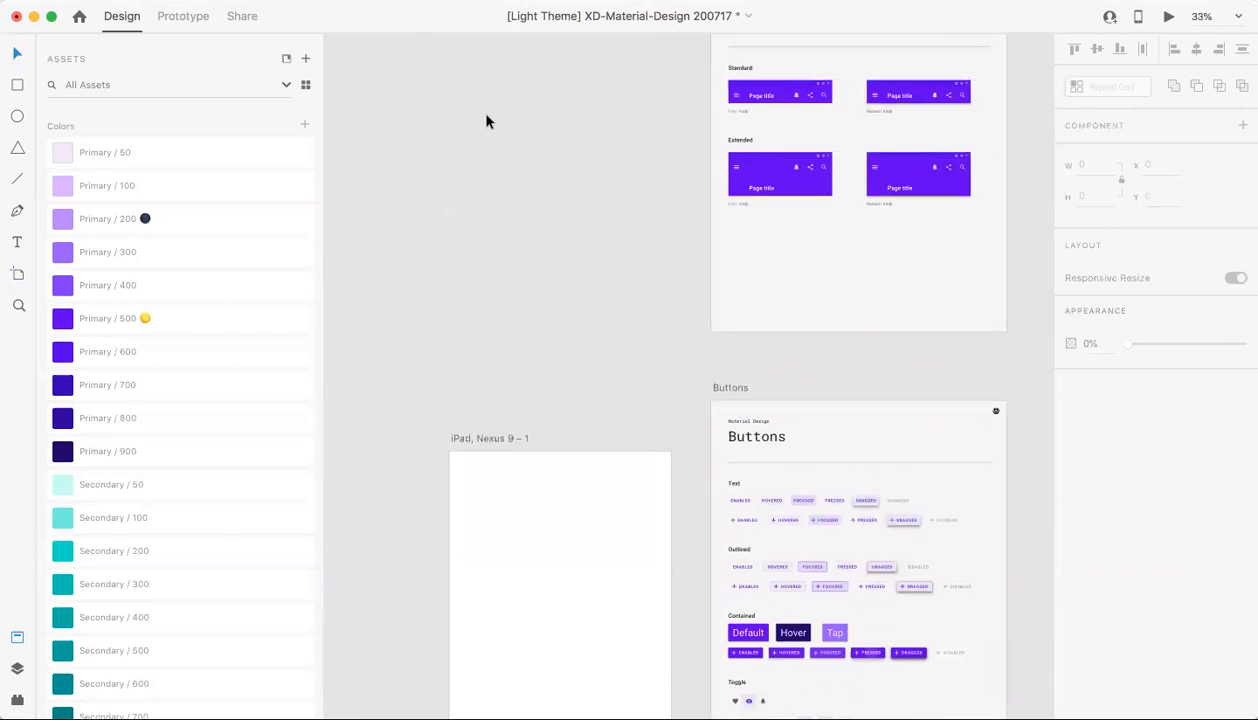
scroll(486, 116, down, 4)
scroll(486, 116, left, 2)
key(super+equal)
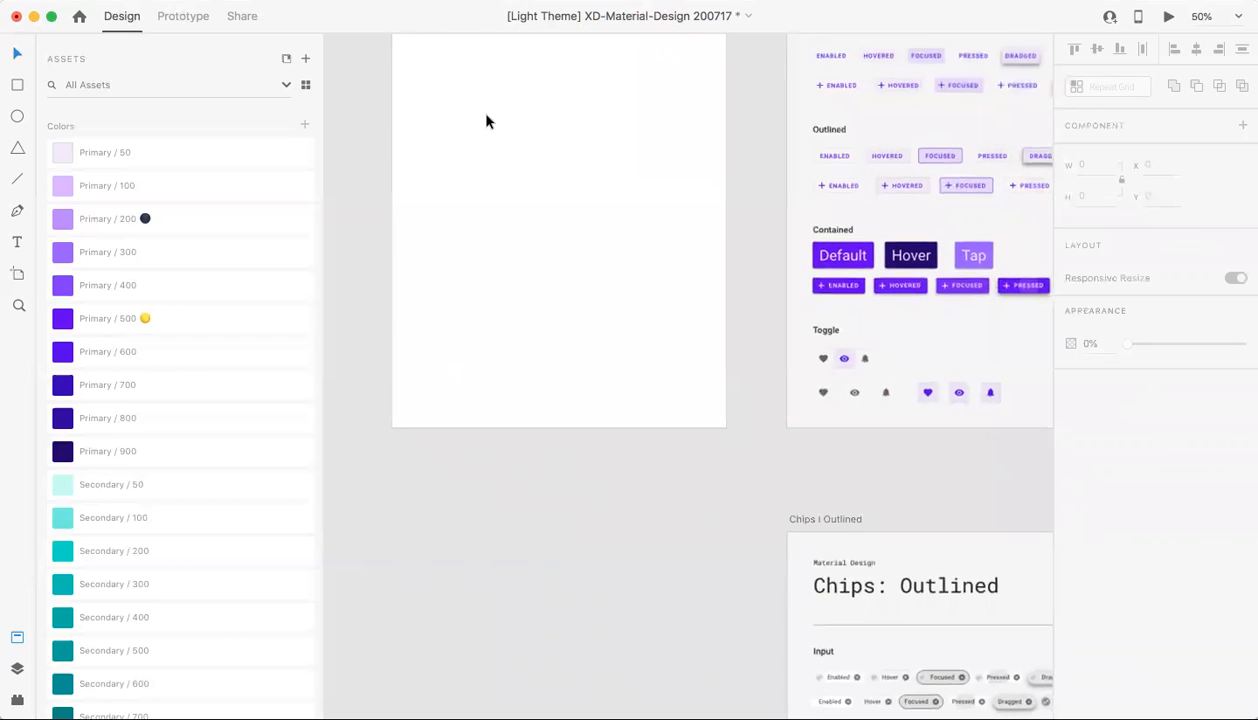
click(855, 259)
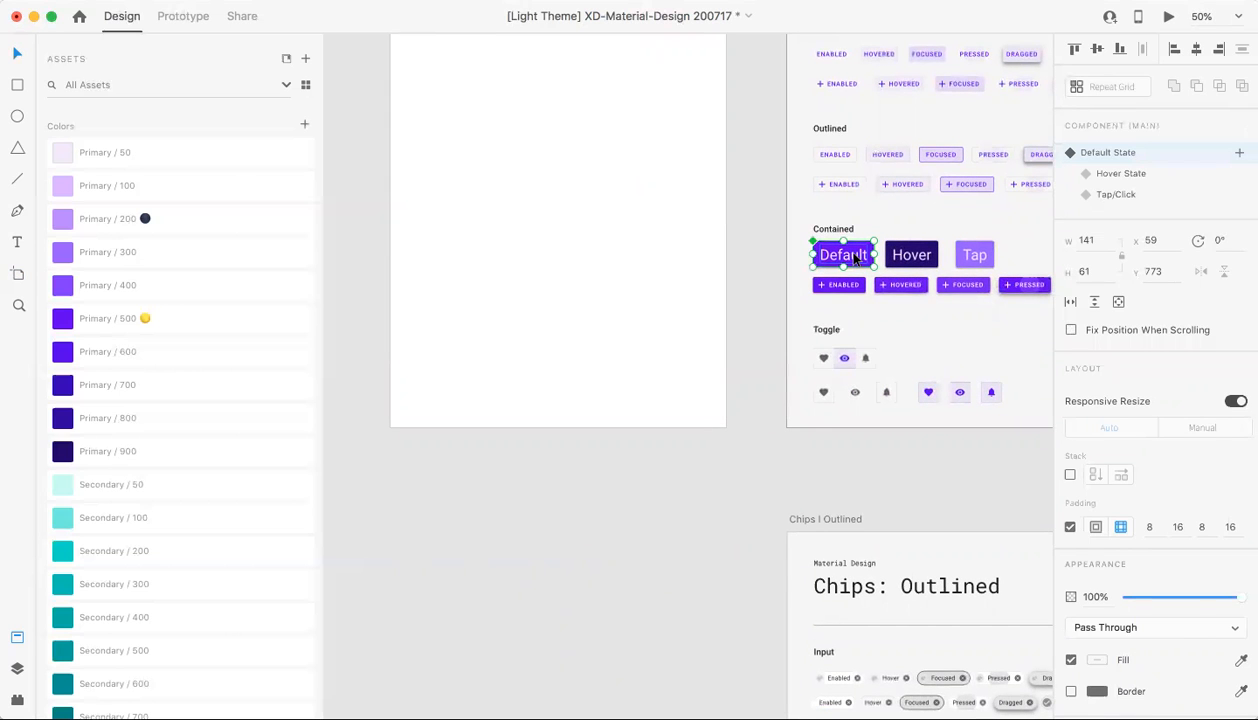
key(alt)
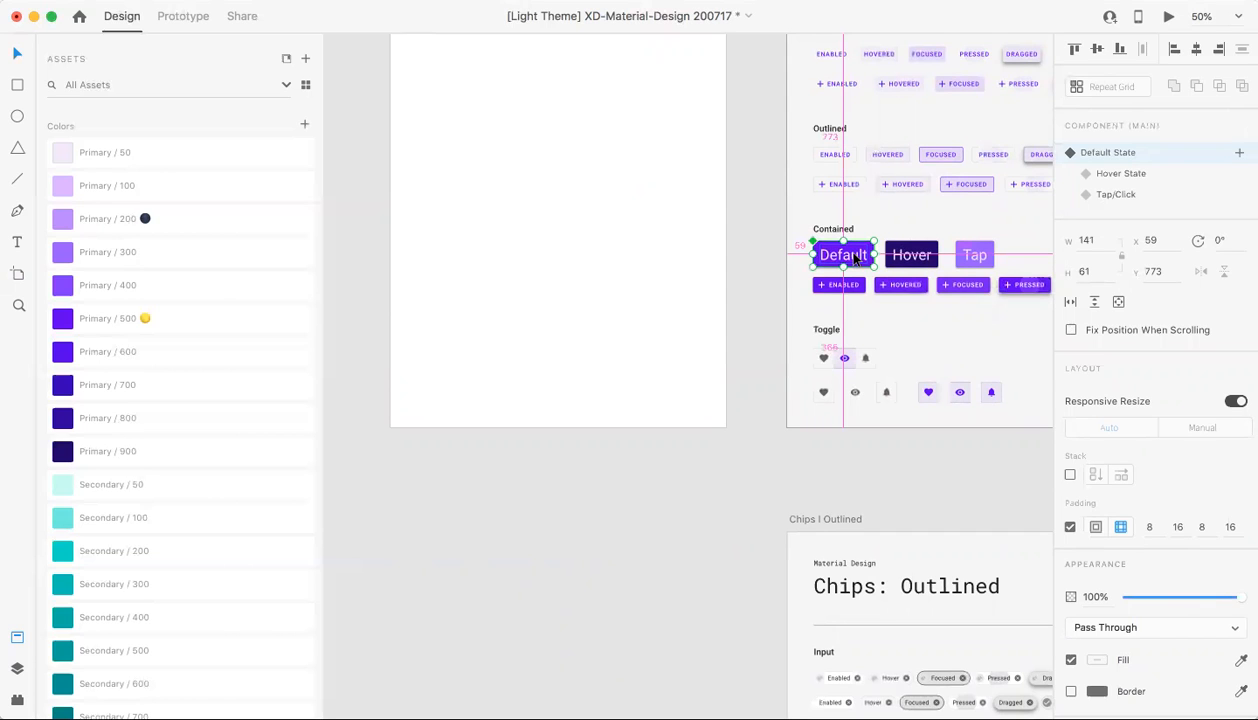
drag(830, 260, 441, 255)
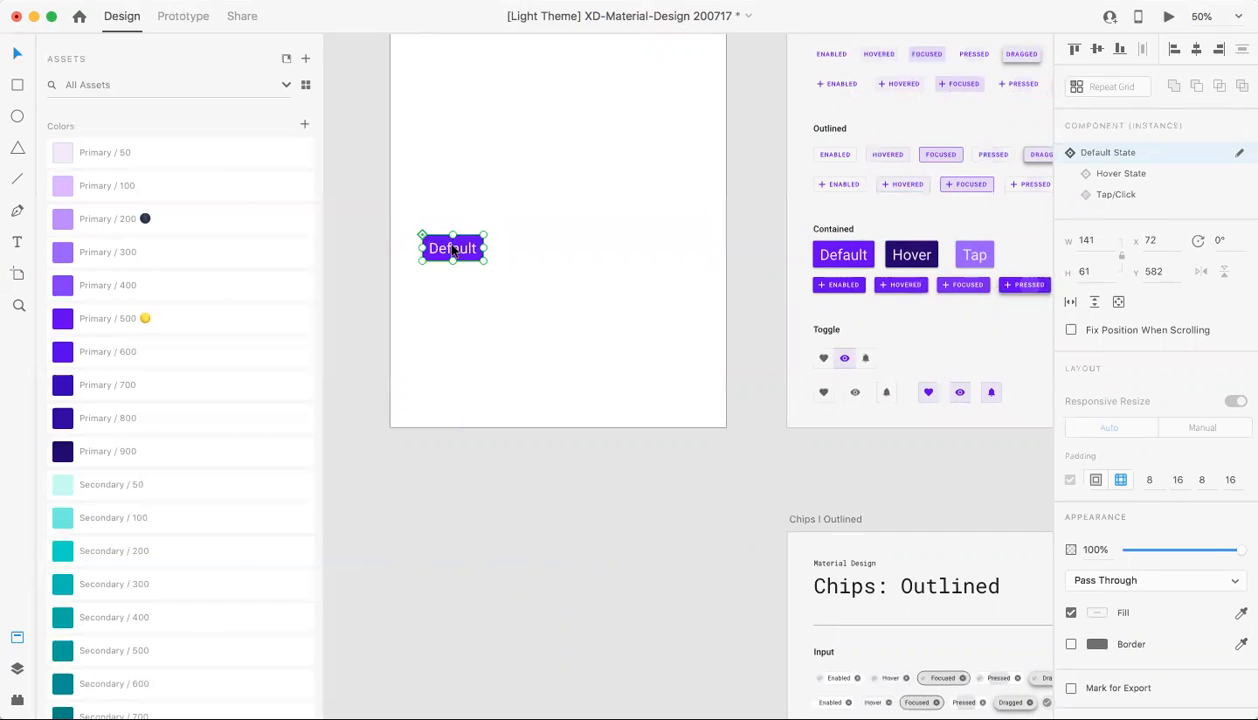
Move the copied Default button towards the middle of the iPad artboard, to X 314, Y 633.
click(449, 207)
click(437, 252)
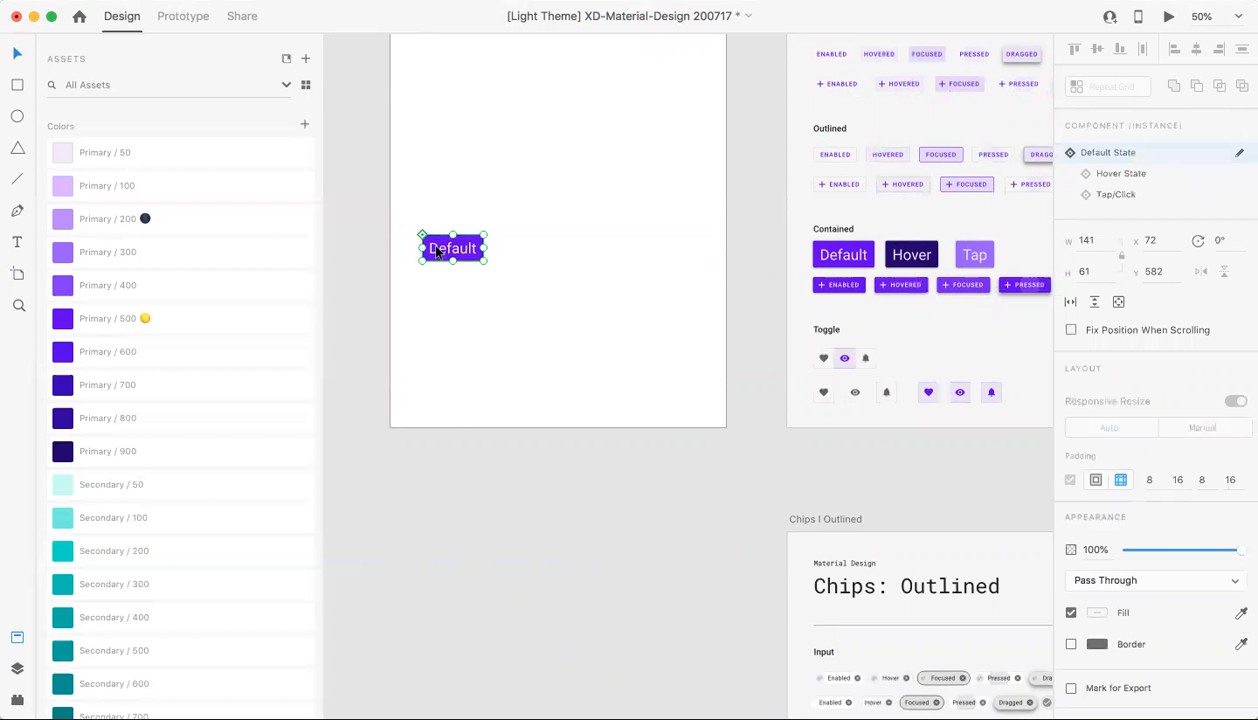
scroll(436, 252, up, 3)
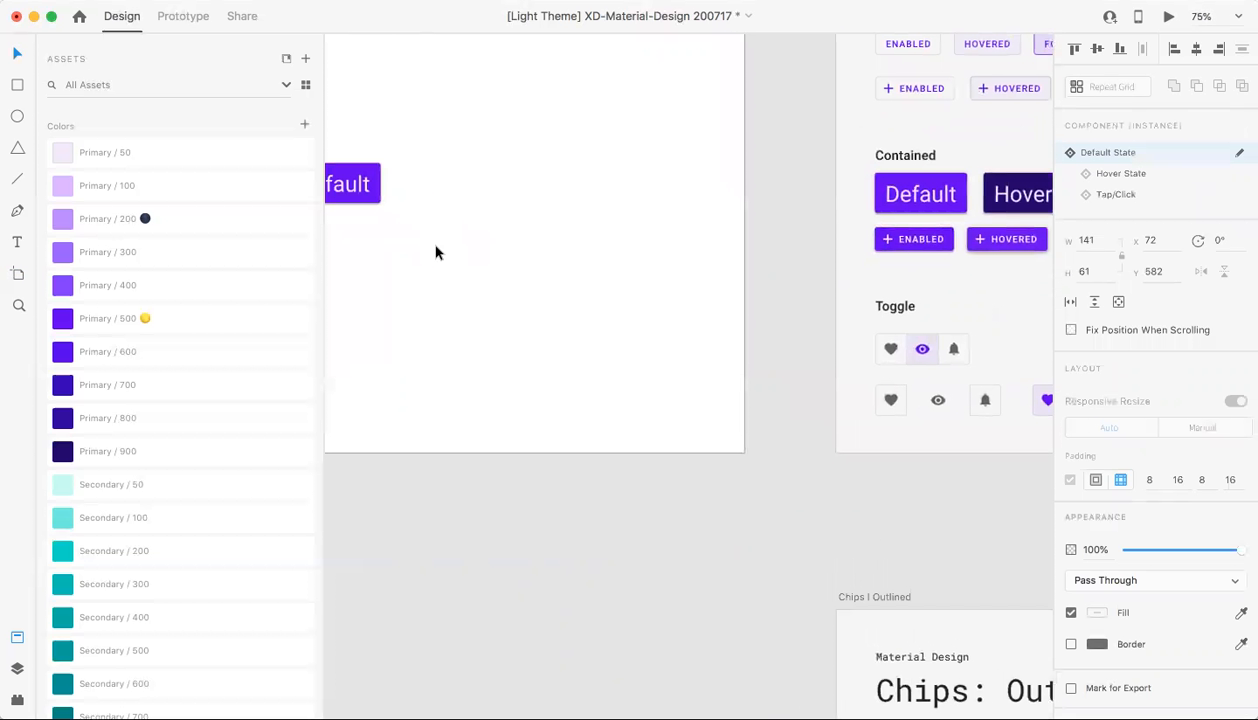
scroll(436, 252, up, 2)
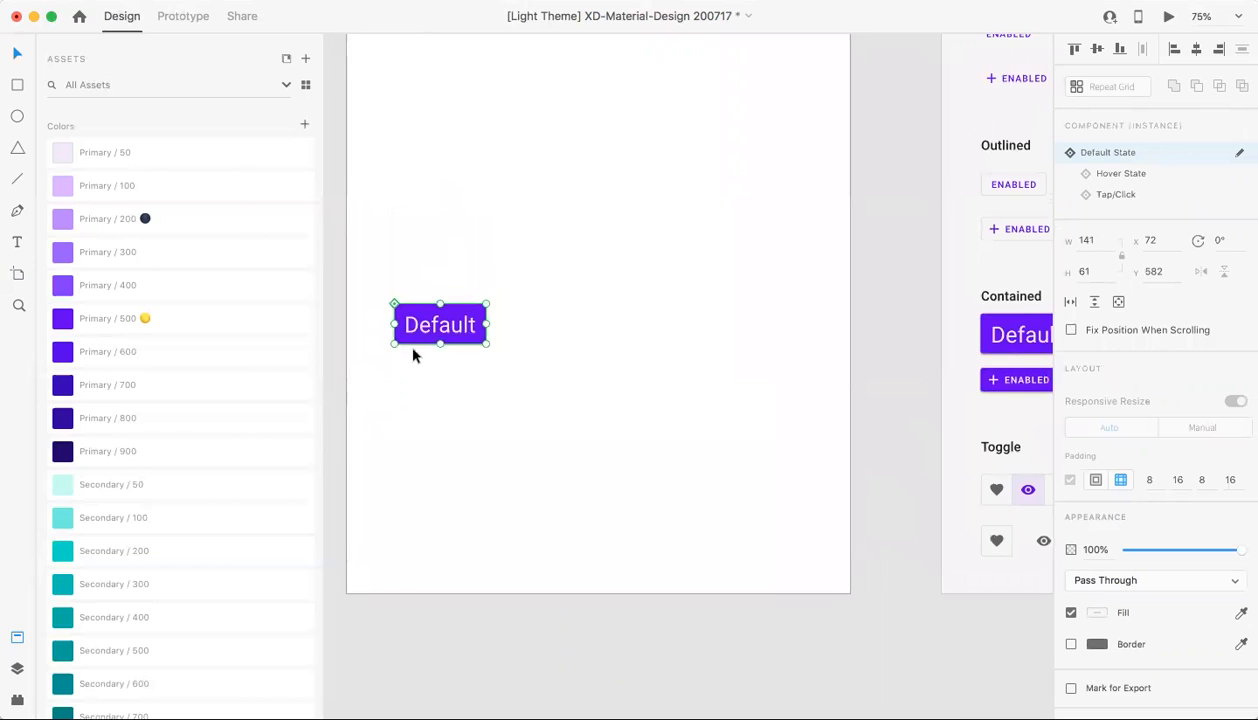
drag(424, 318, 584, 352)
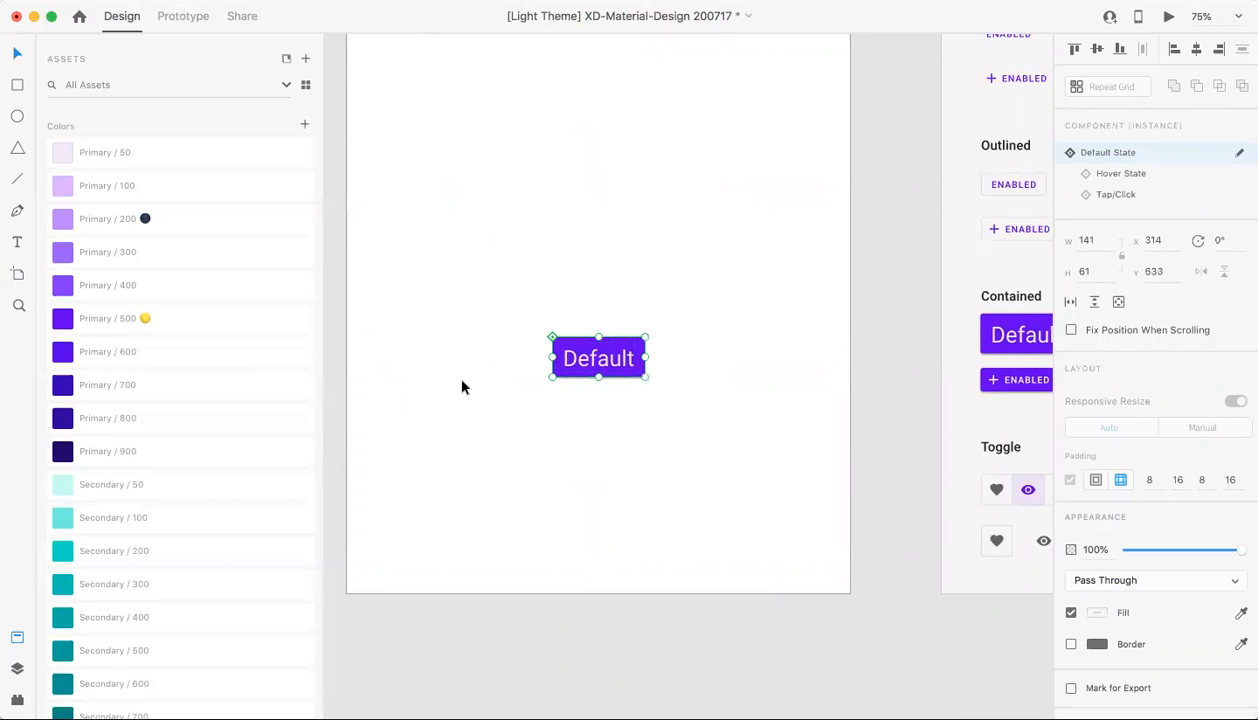
Replace the copied button's Default State label with "I agree".
click(17, 242)
double_click(606, 366)
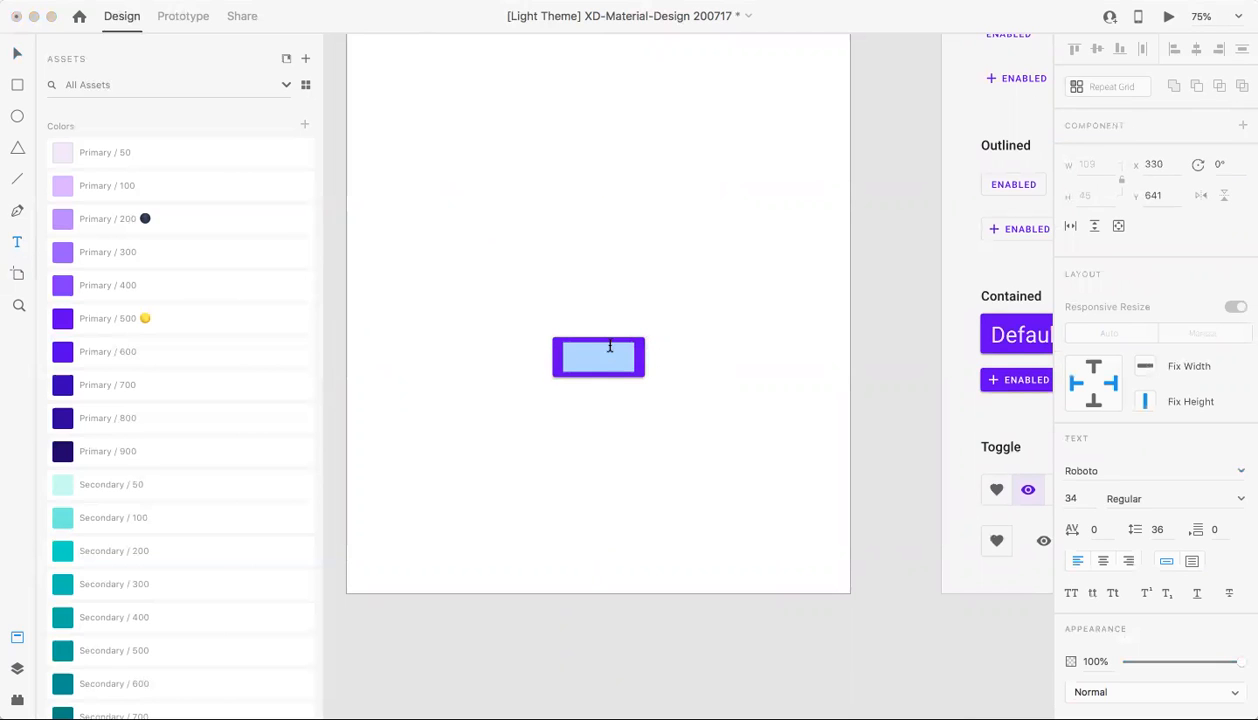
text(Button)
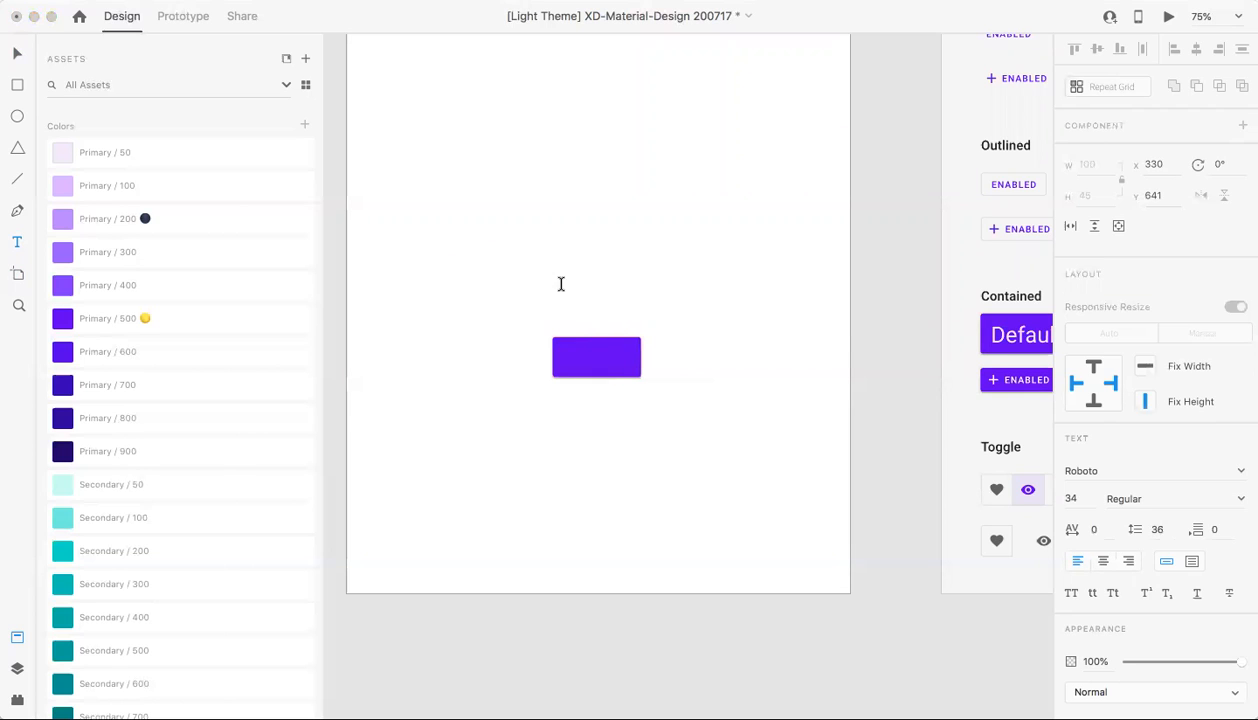
click(18, 55)
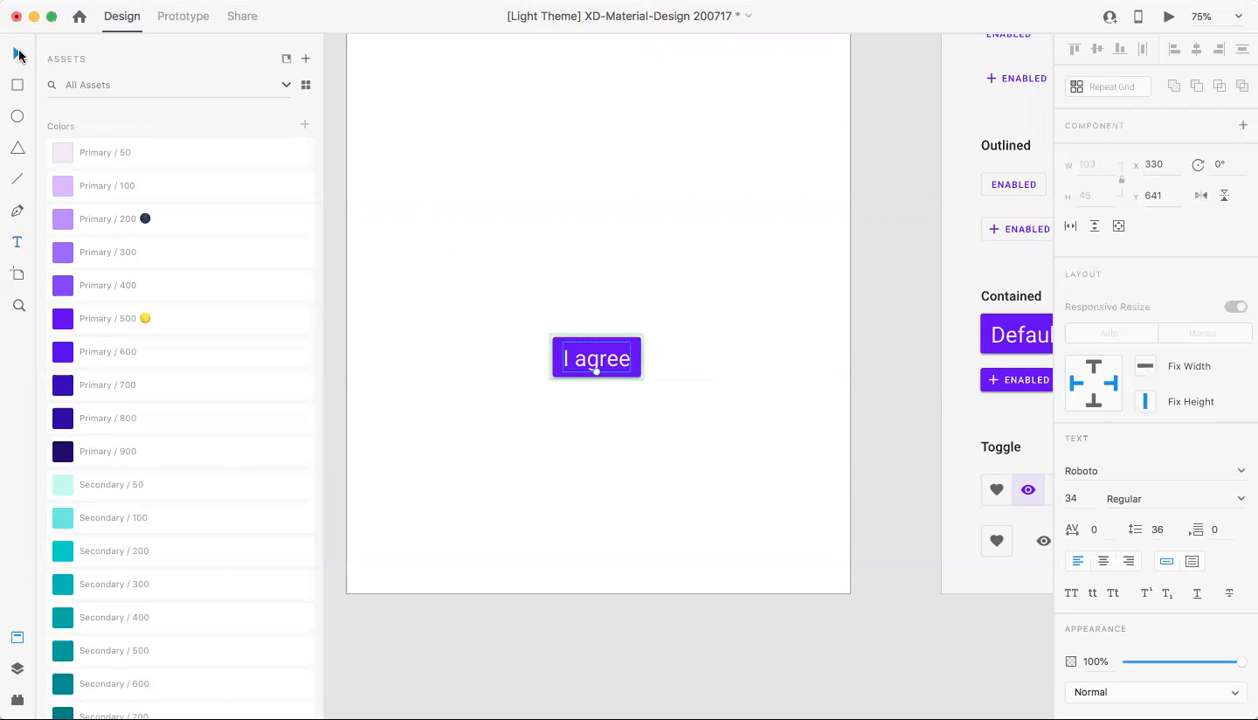
click(700, 299)
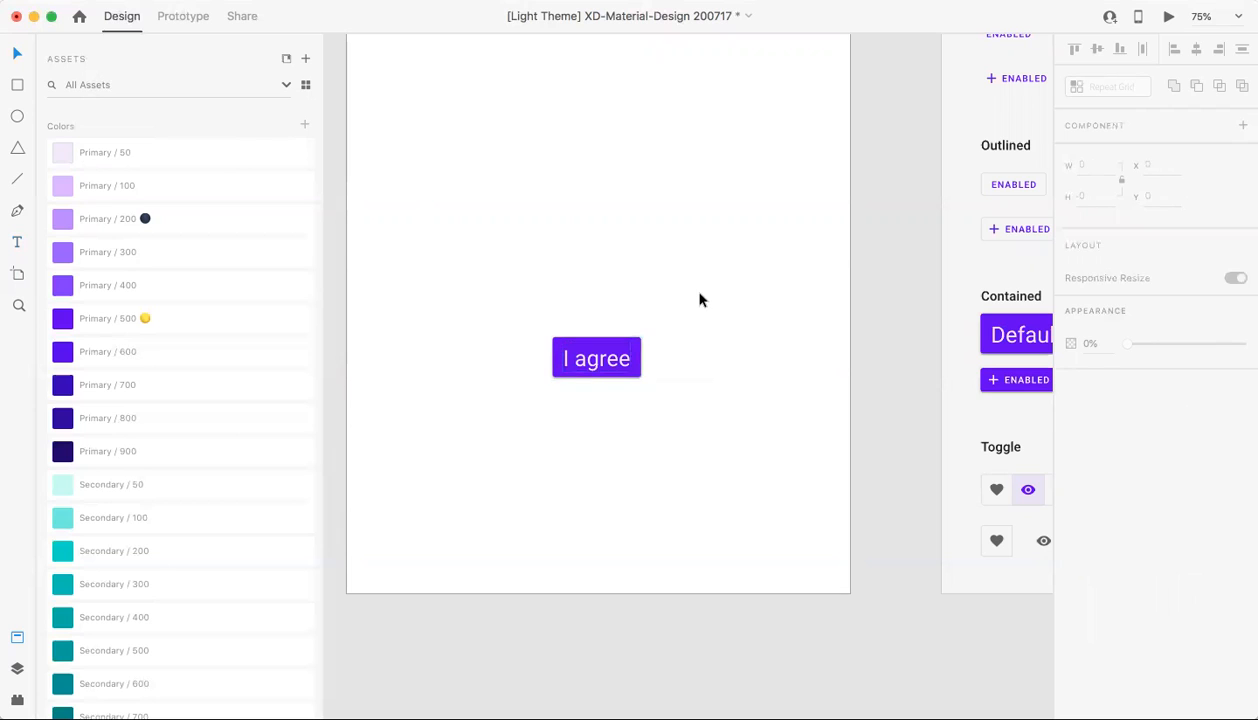
Copy the "I agree" label text from the button's Default State and leave the button deselected.
click(586, 341)
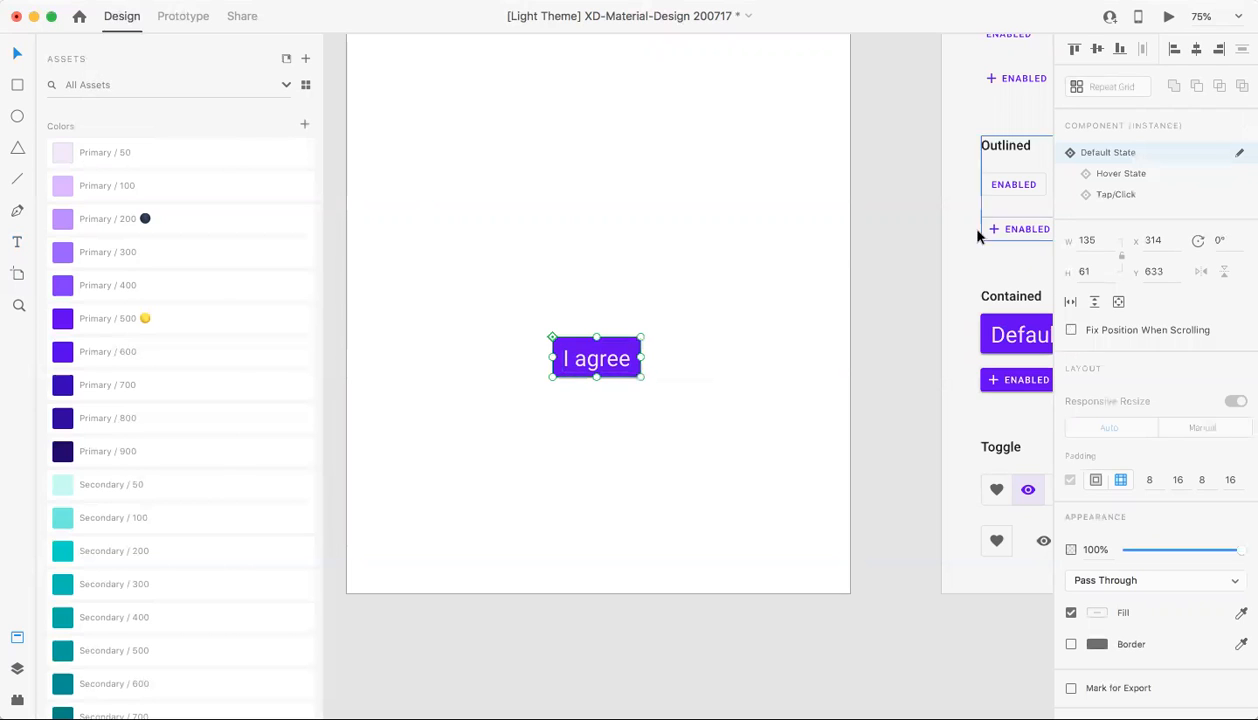
double_click(596, 364)
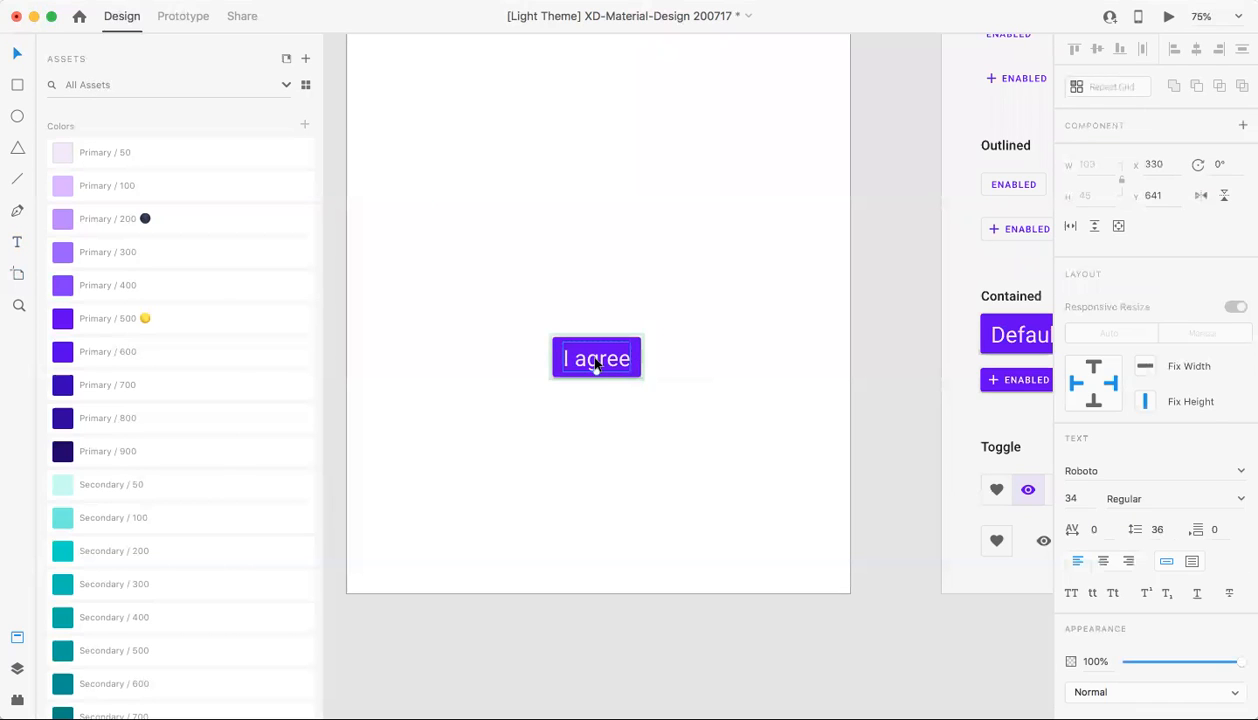
double_click(580, 357)
key(super+c)
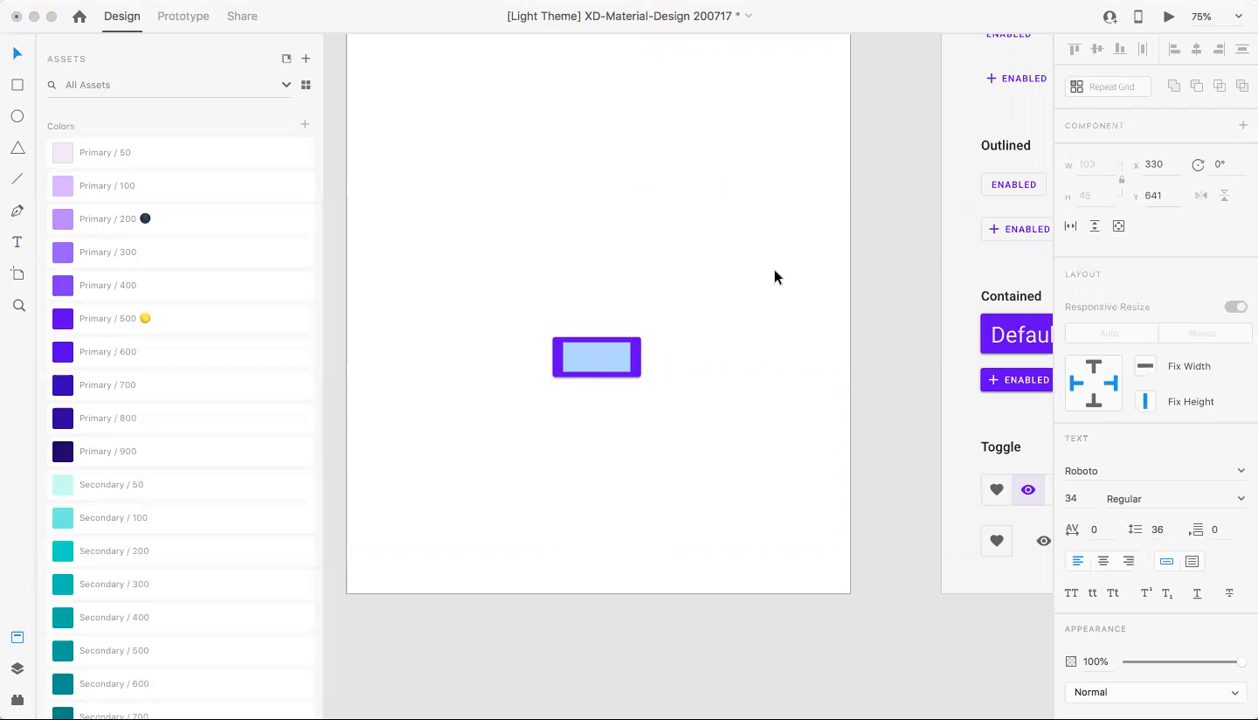
key(Escape)
key(Escape)
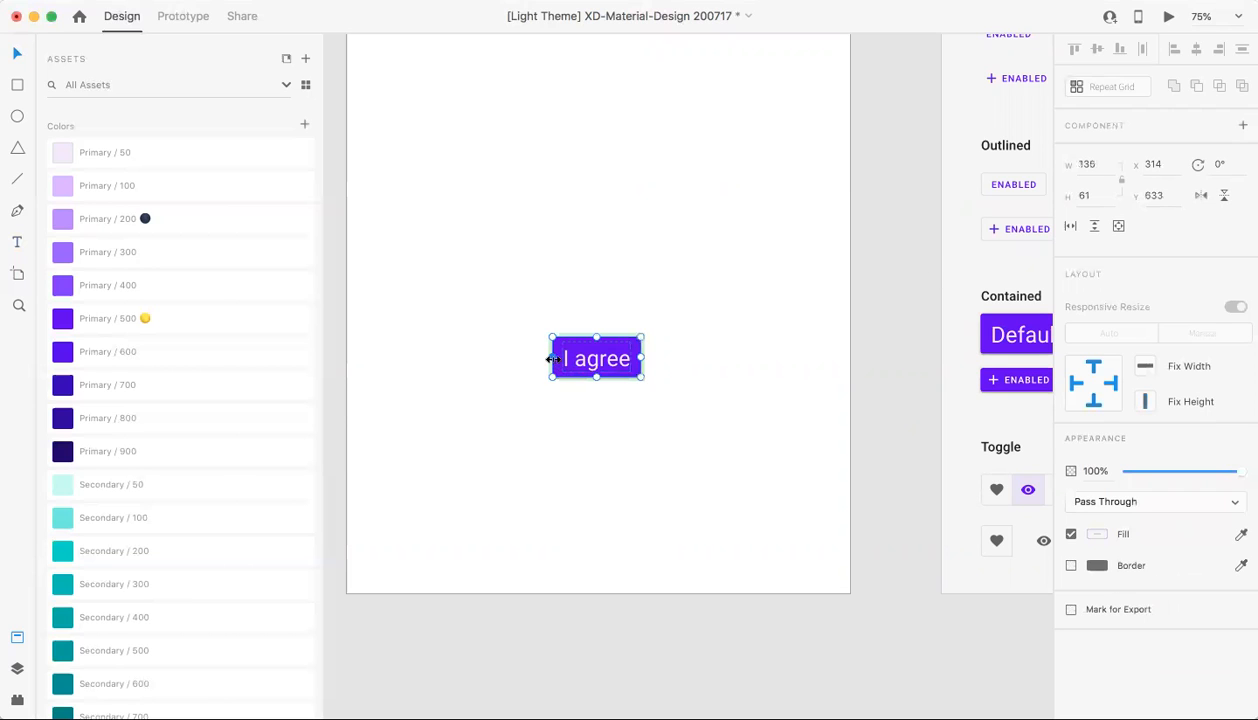
key(Escape)
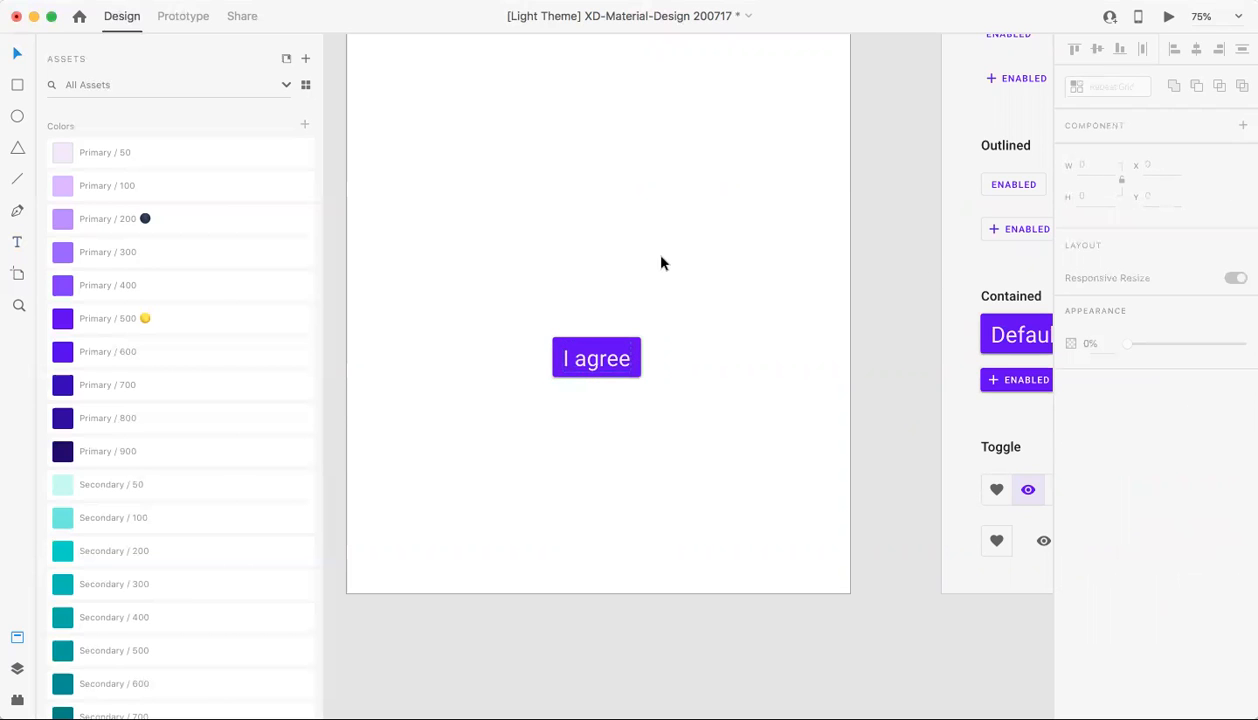
Switch the button instance to its Hover State and replace that label with the copied text "I agree".
click(614, 341)
click(1125, 176)
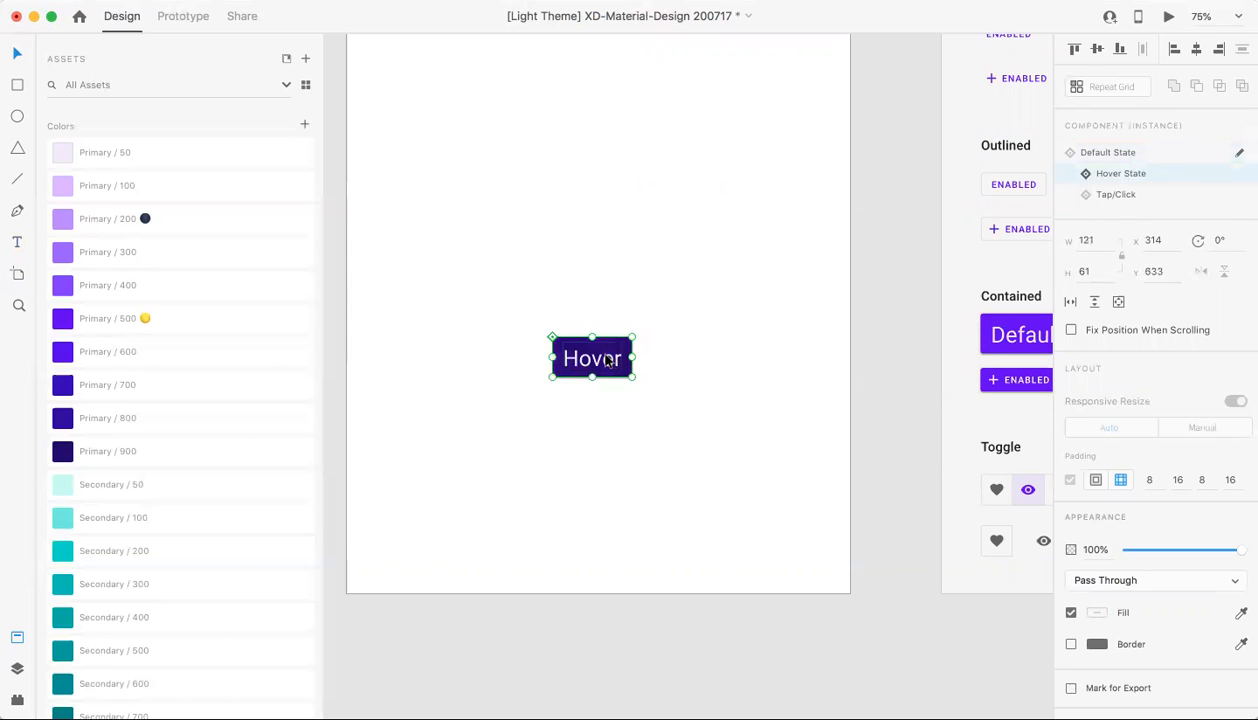
double_click(607, 361)
double_click(605, 358)
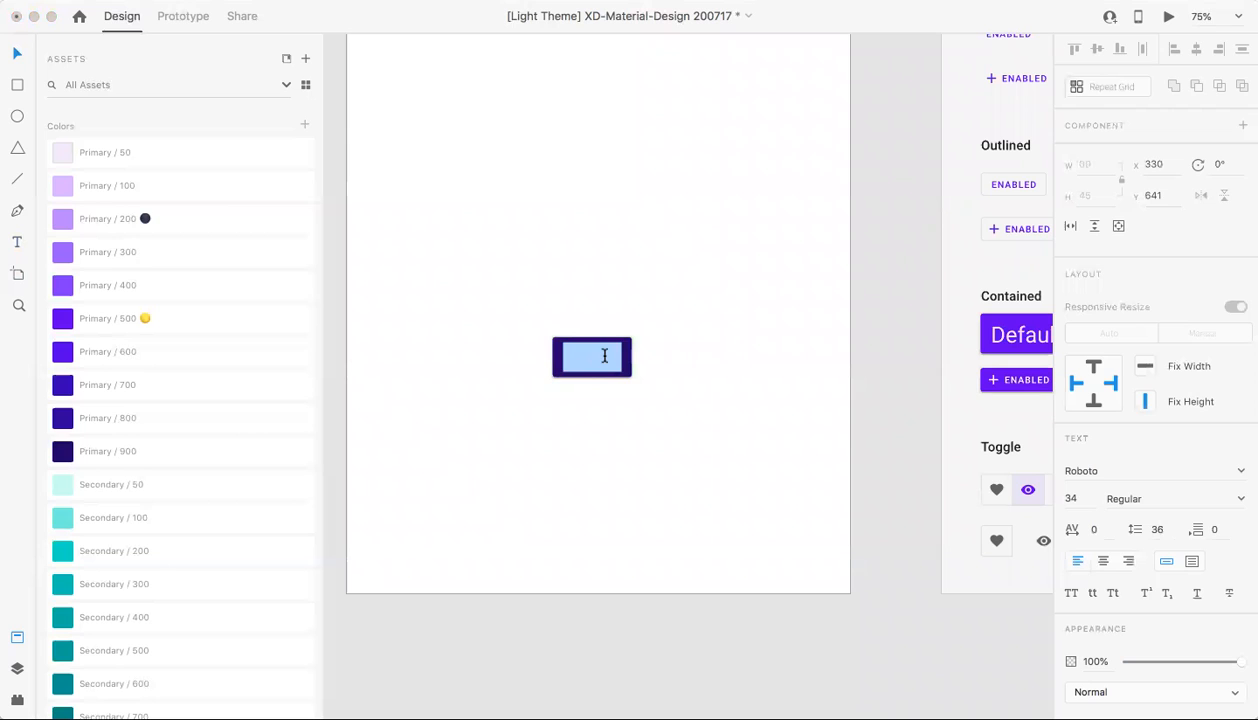
key(BackSpace)
key(super+v)
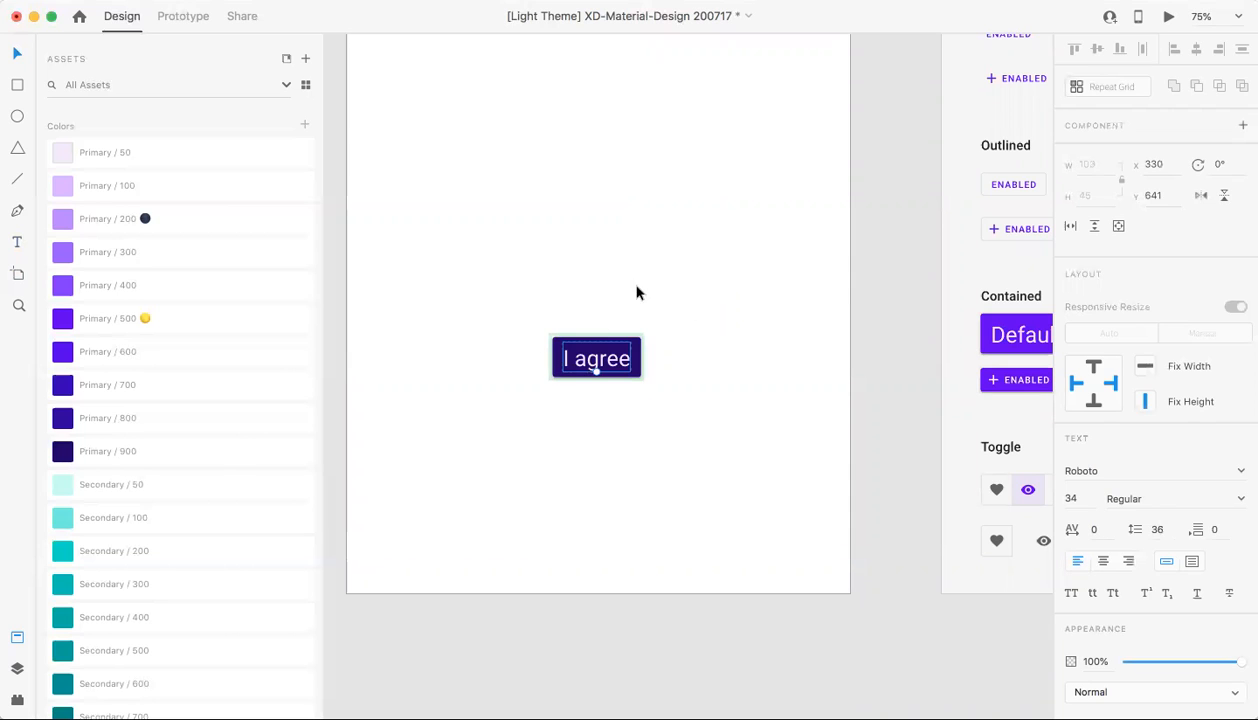
key(Escape)
Switch the button instance to its Tap/Click state and replace that label with "I agree".
click(604, 338)
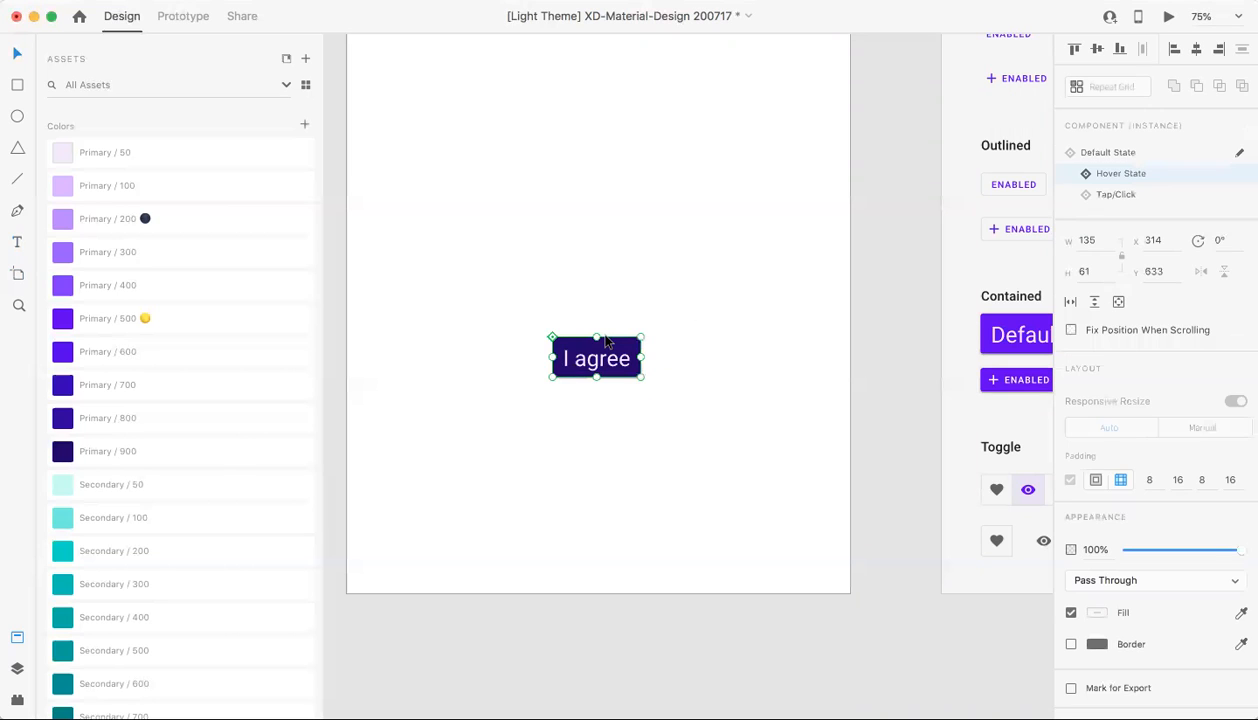
click(1097, 196)
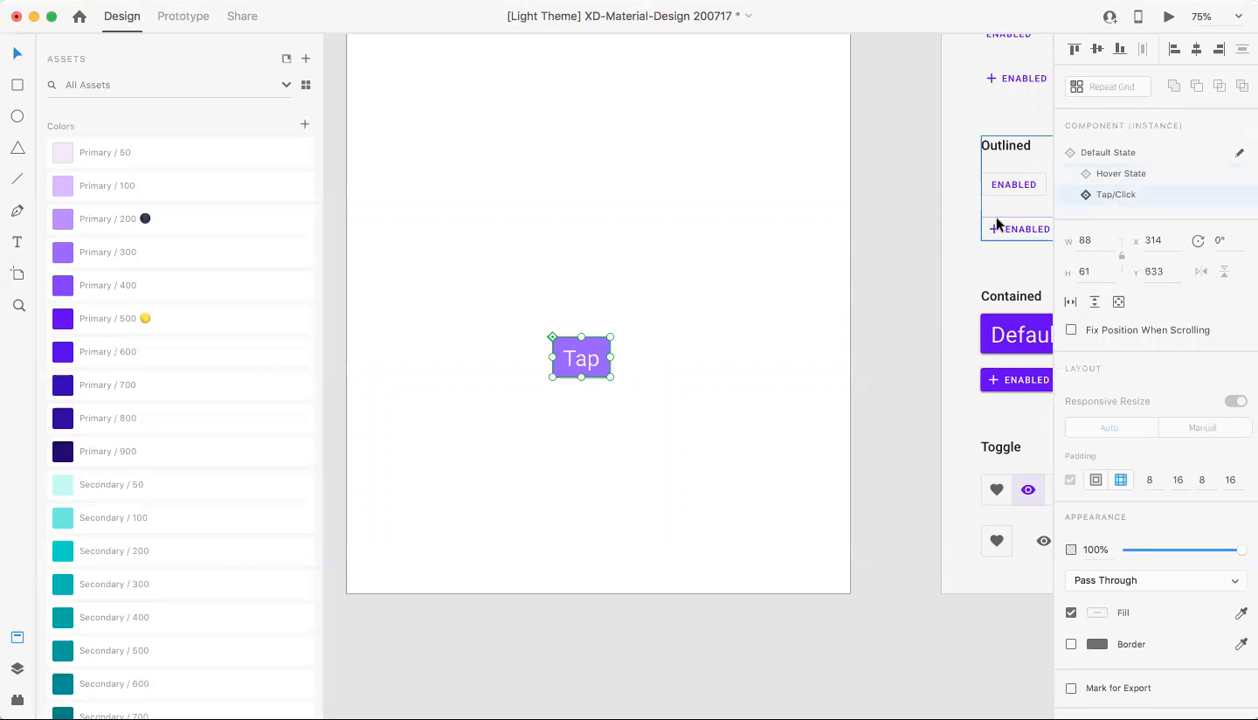
double_click(582, 361)
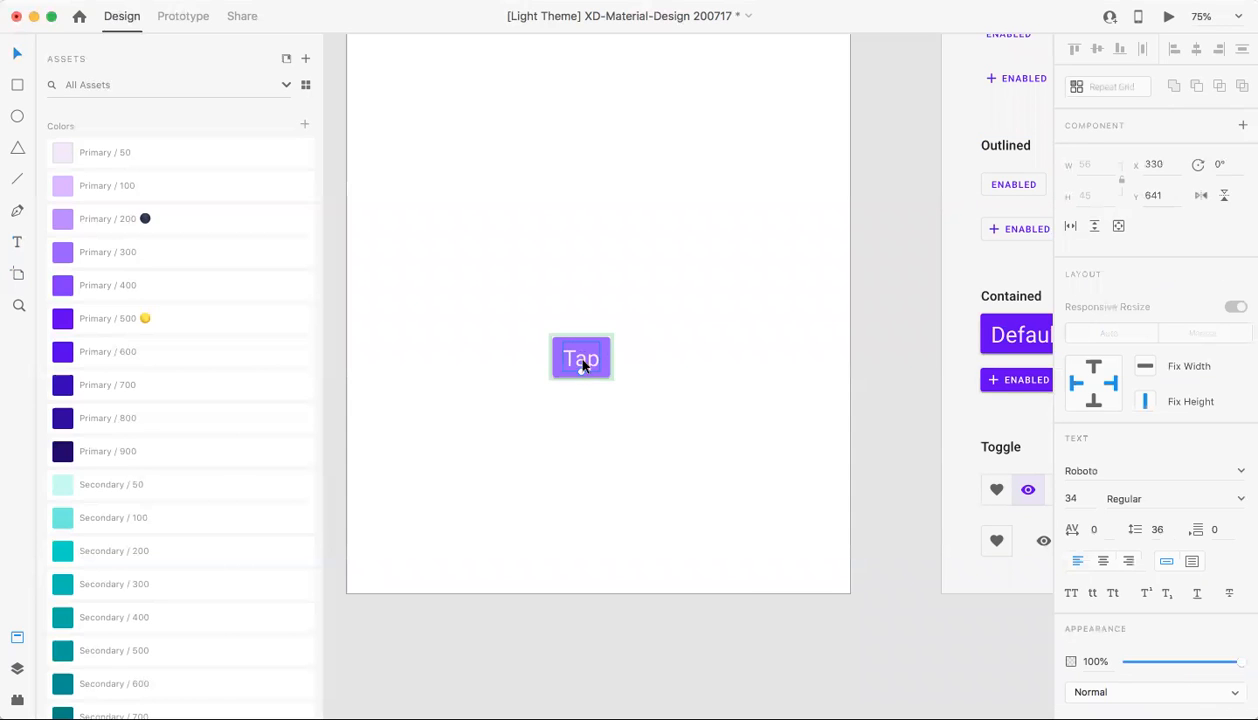
double_click(582, 360)
text(Clicked)
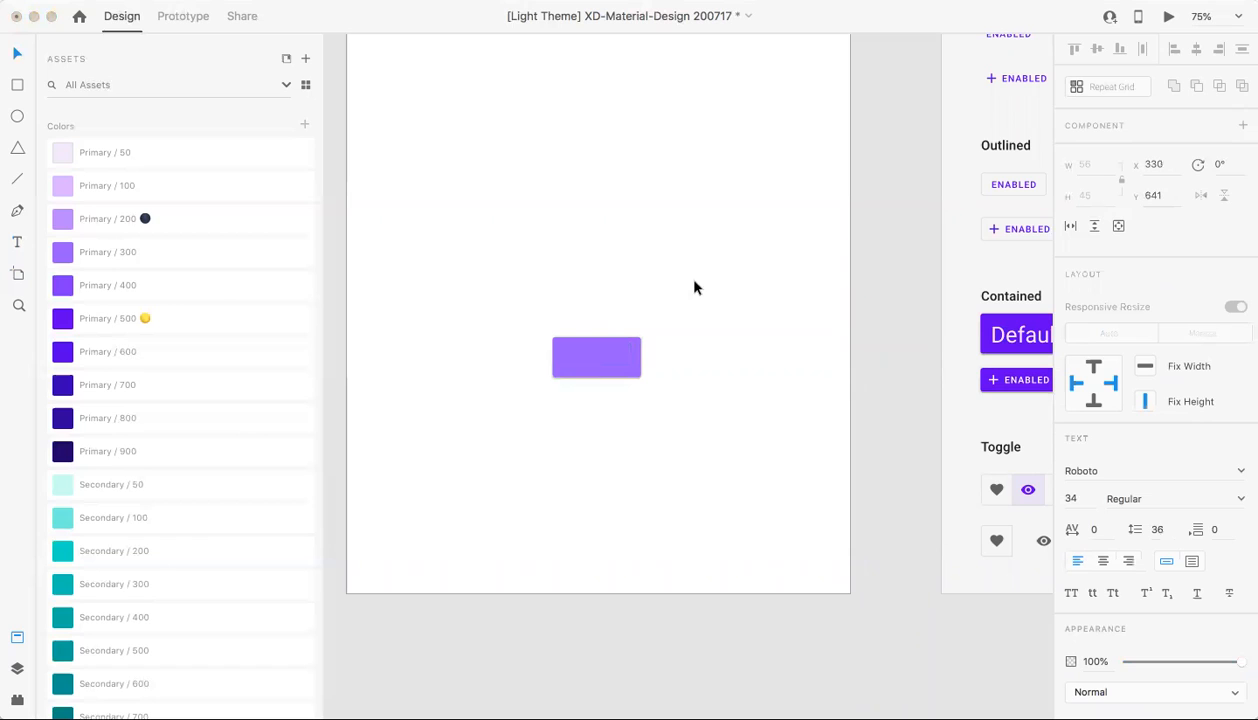
key(Escape)
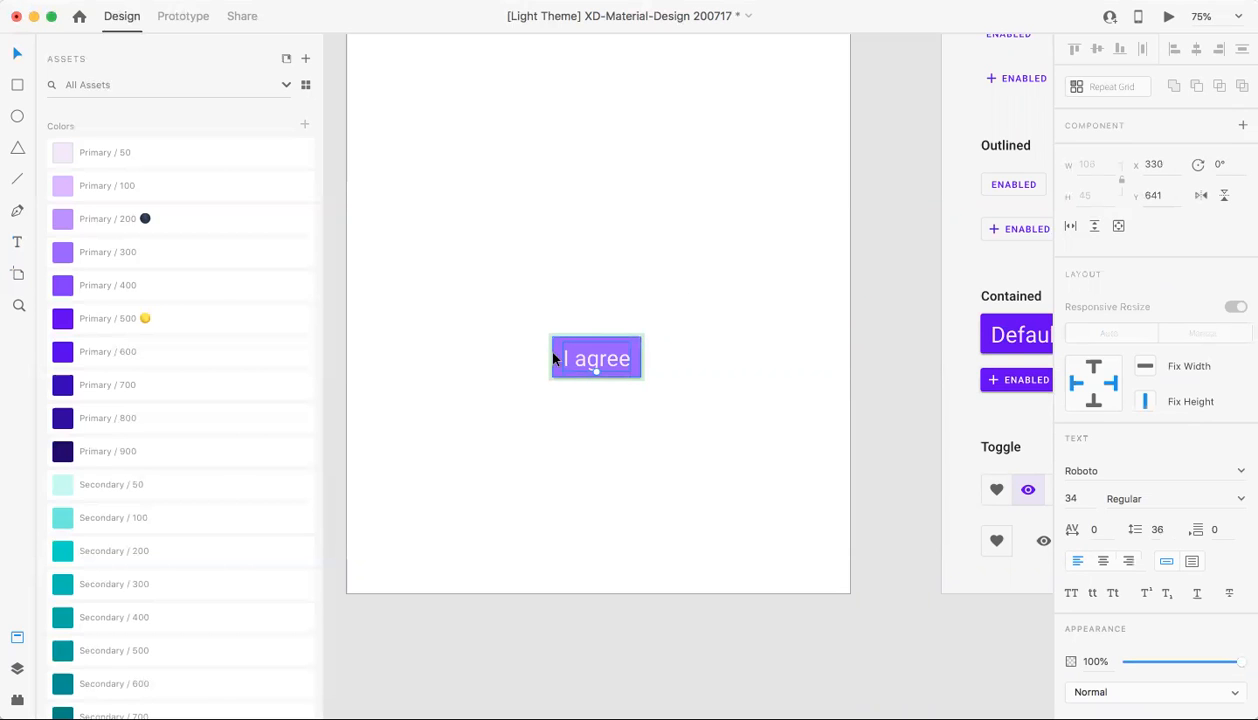
key(super+minus)
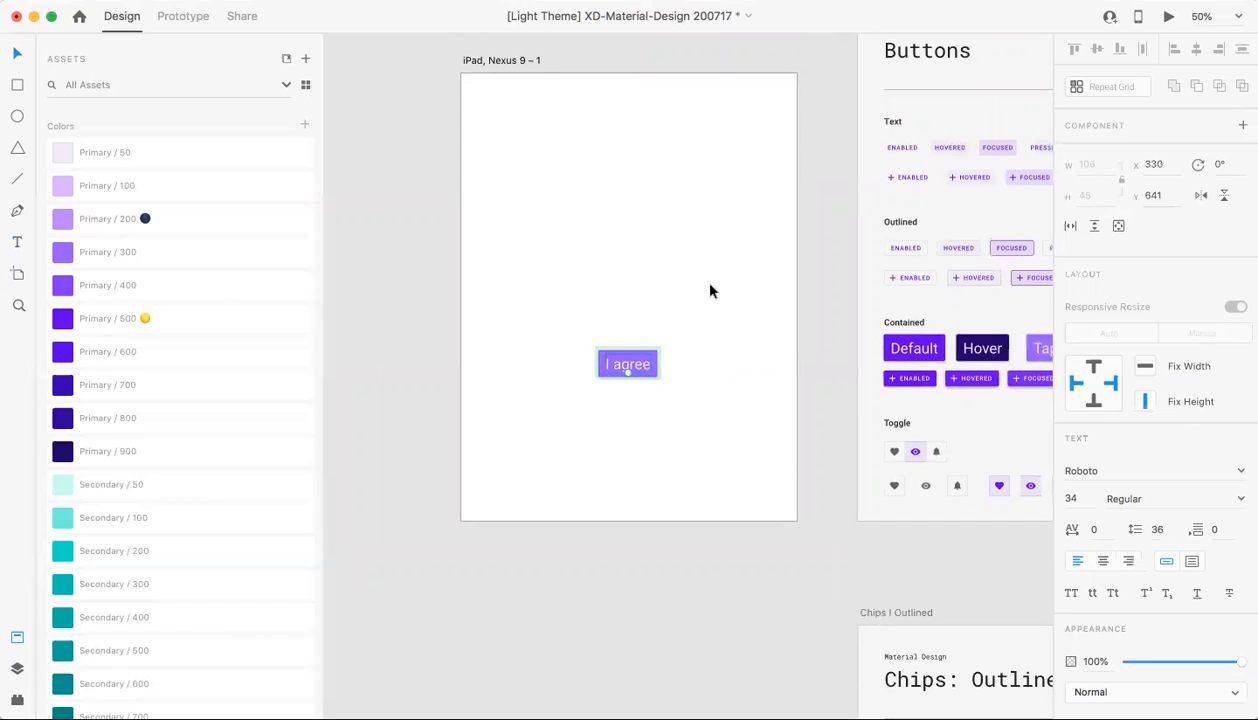
click(723, 341)
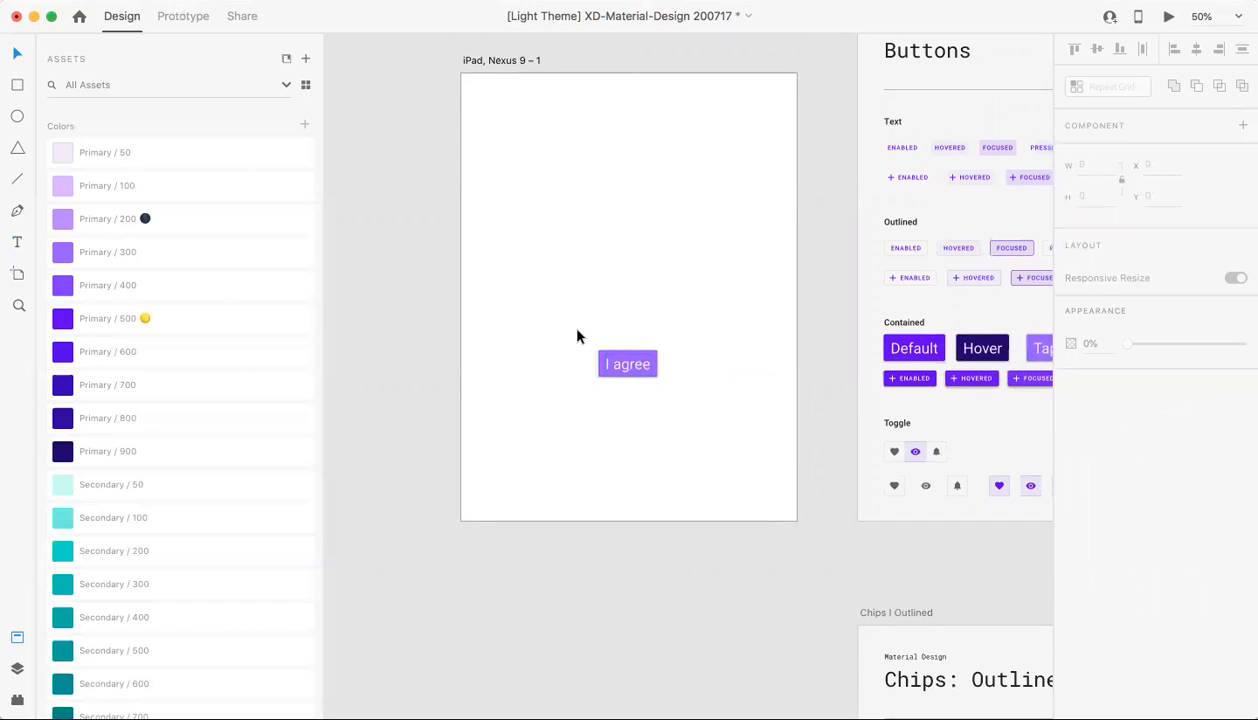
Review the "I agree" button in its Default, Hover and Tap/Click states in turn.
click(623, 366)
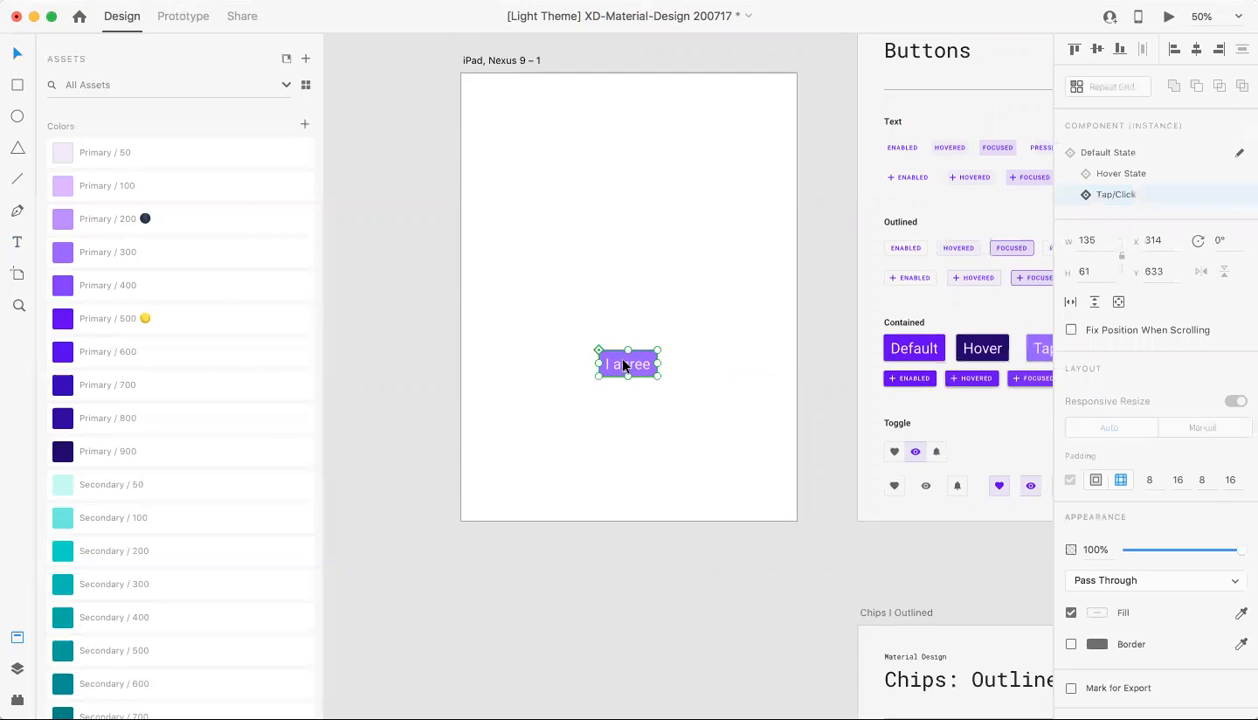
click(1127, 155)
click(1133, 175)
click(1116, 196)
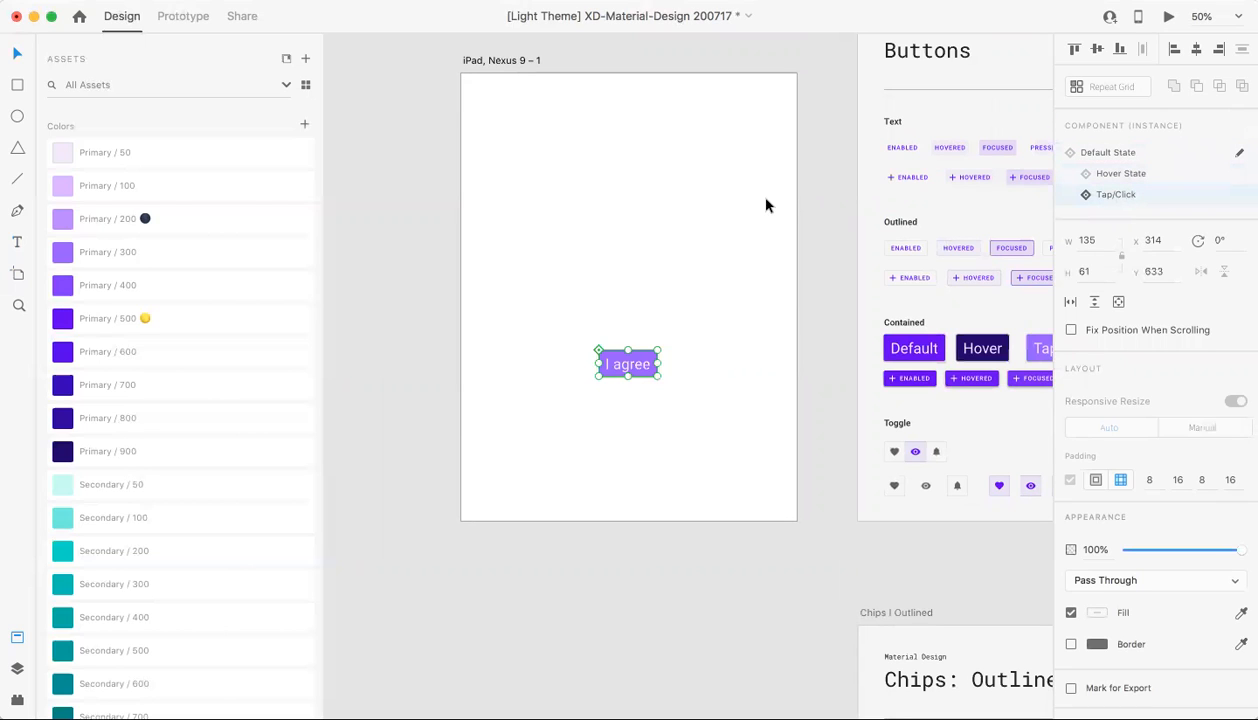